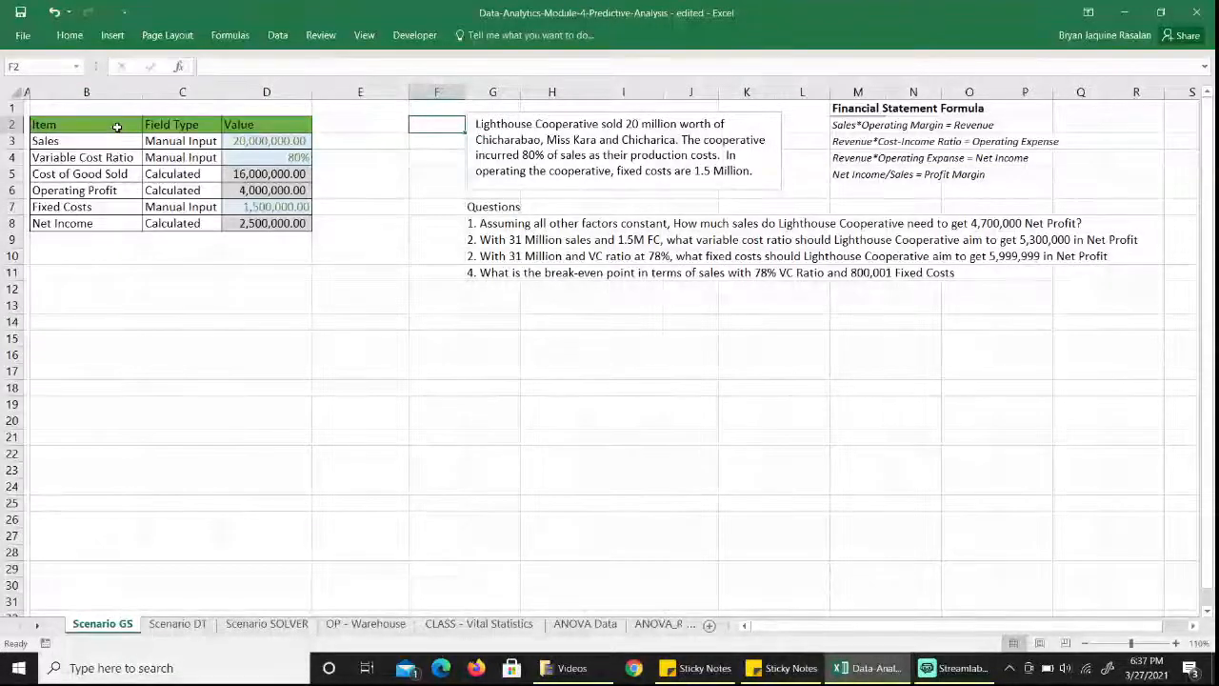
Examine the income table's items, which fields are manual inputs or calculated, and the Cost of Good Sold formula
left_click(131, 127)
left_click_drag(131, 126, 271, 225)
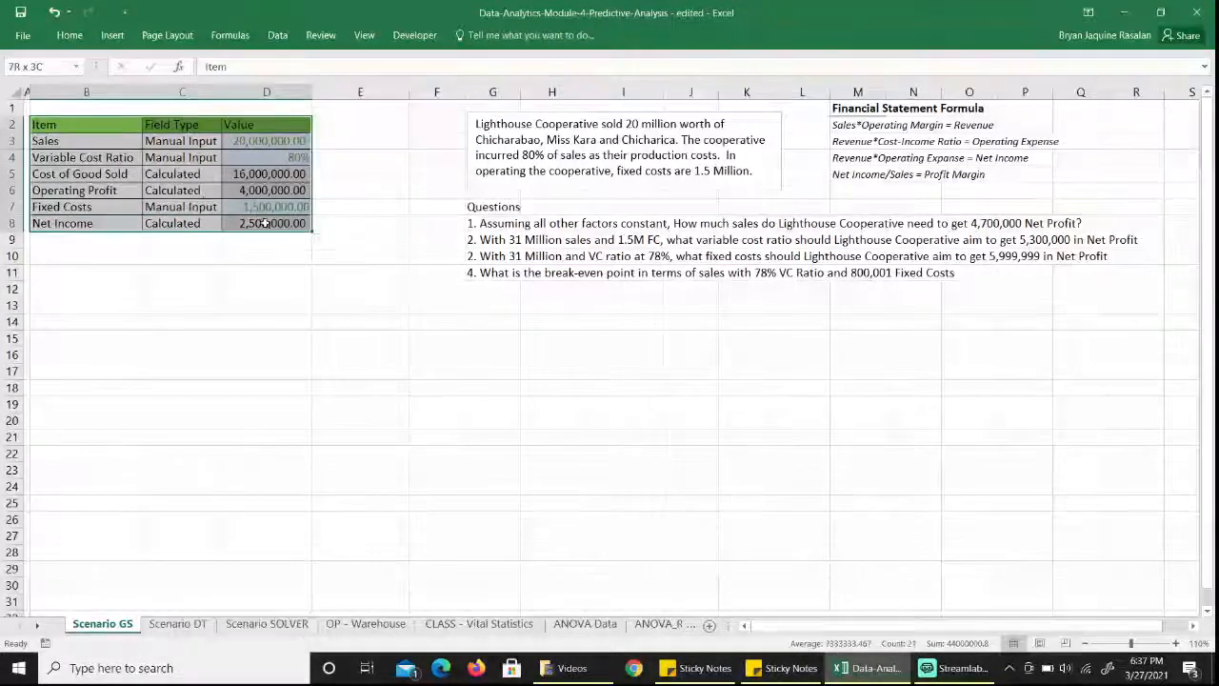
left_click(90, 126)
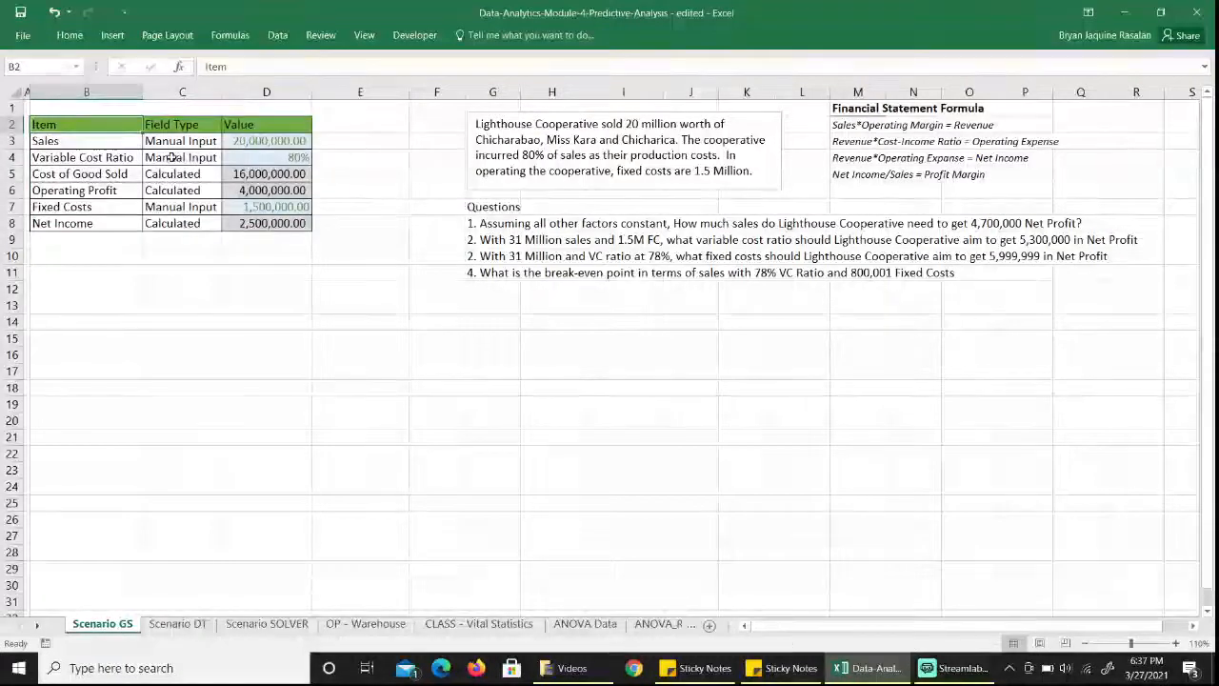
left_click(117, 146)
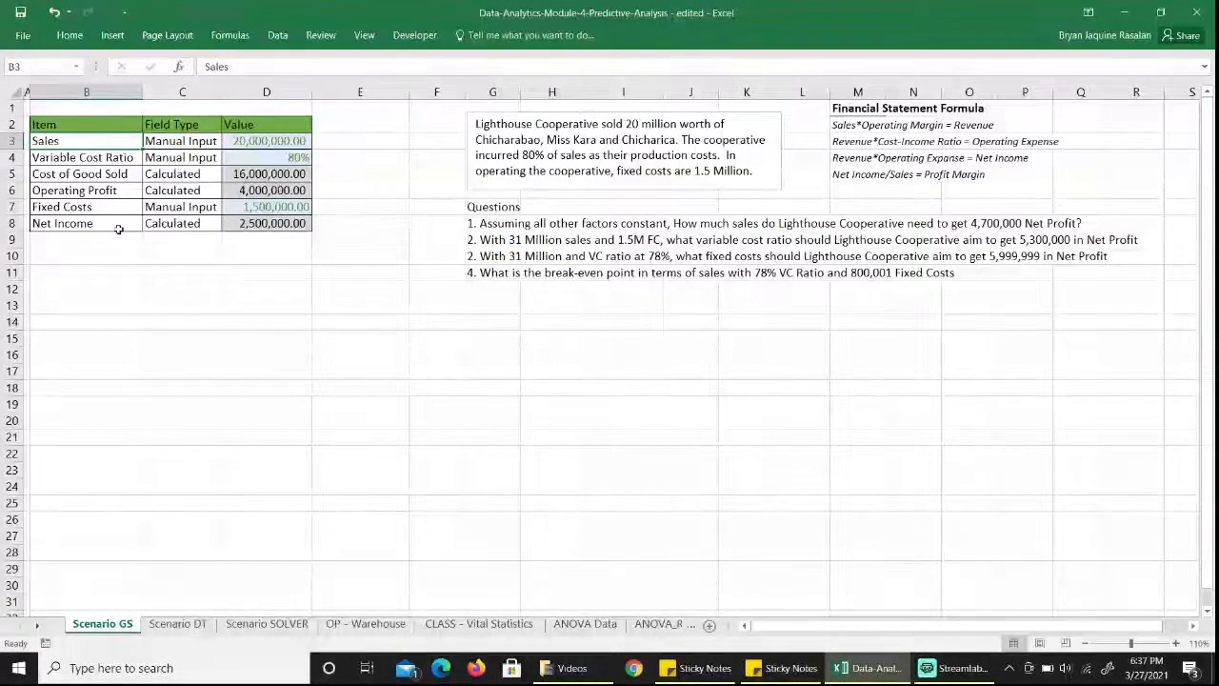
left_click(209, 143)
left_click(196, 160)
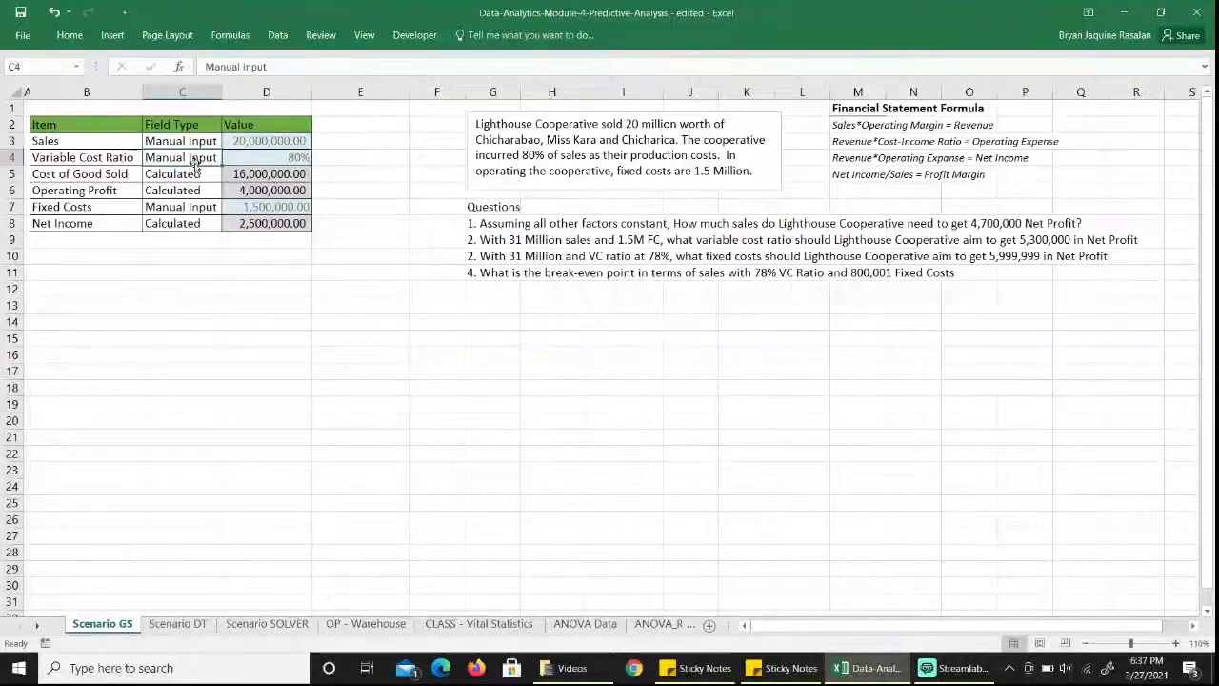
left_click(190, 207)
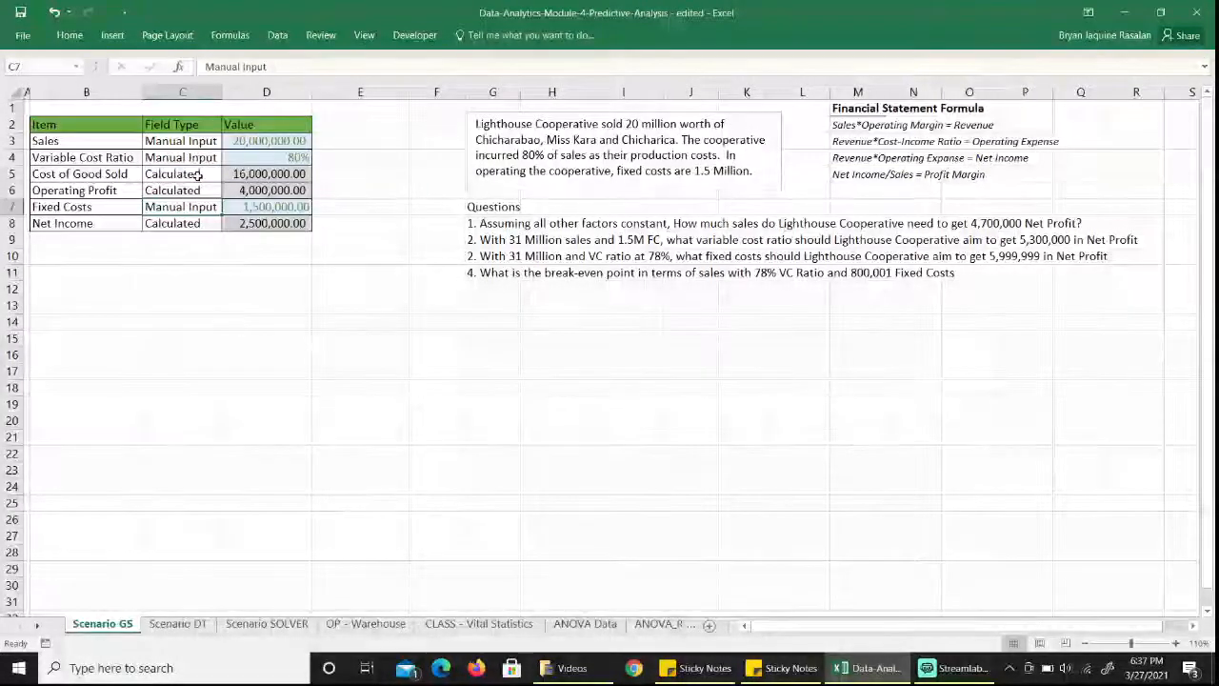
left_click(197, 174)
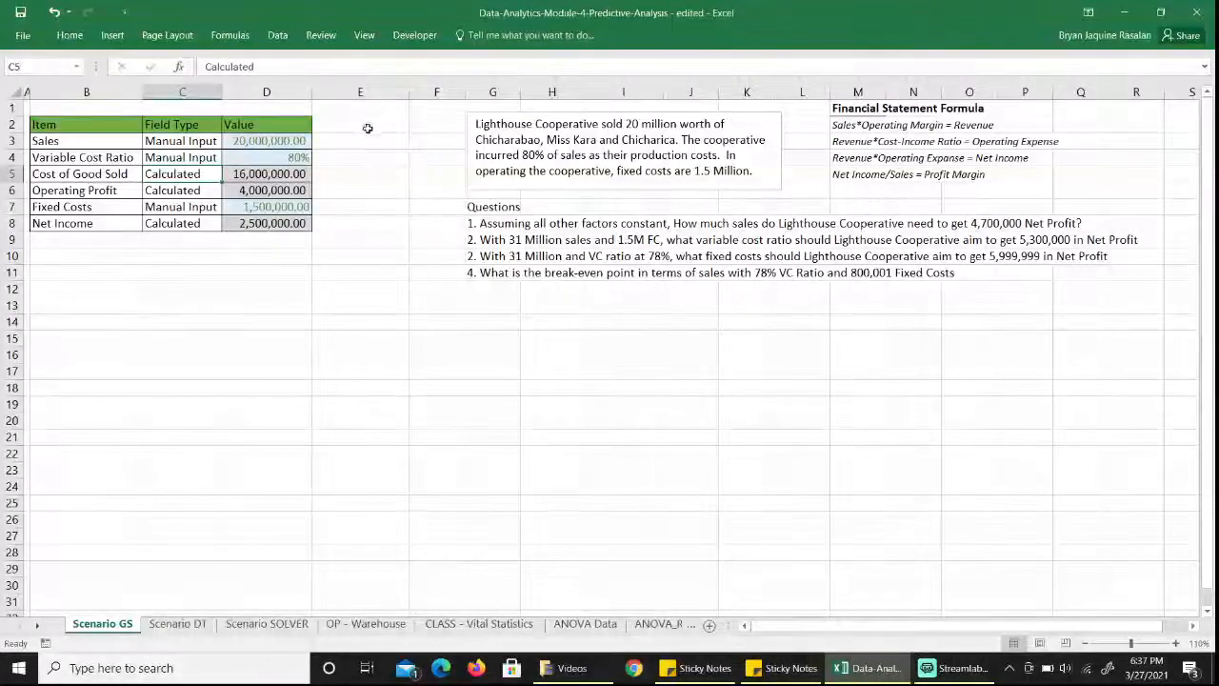
left_click(298, 173)
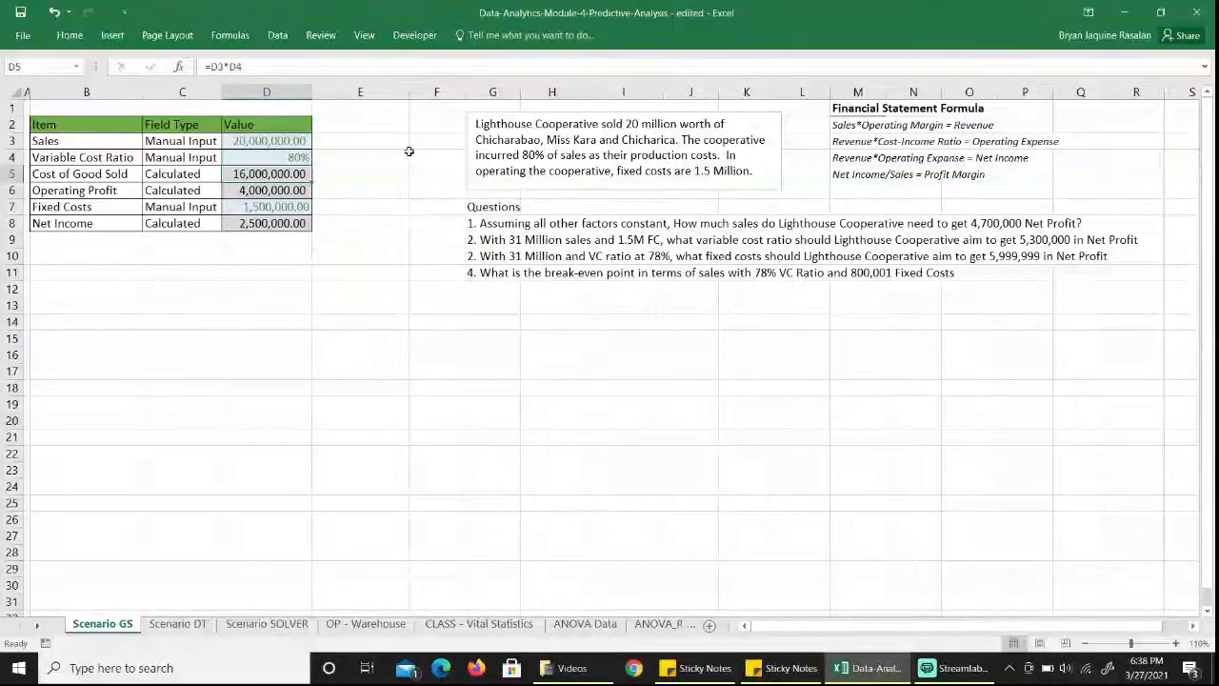
Start a Goal Seek what-if analysis with the Net Income value in D8 as the cell to set
left_click(277, 37)
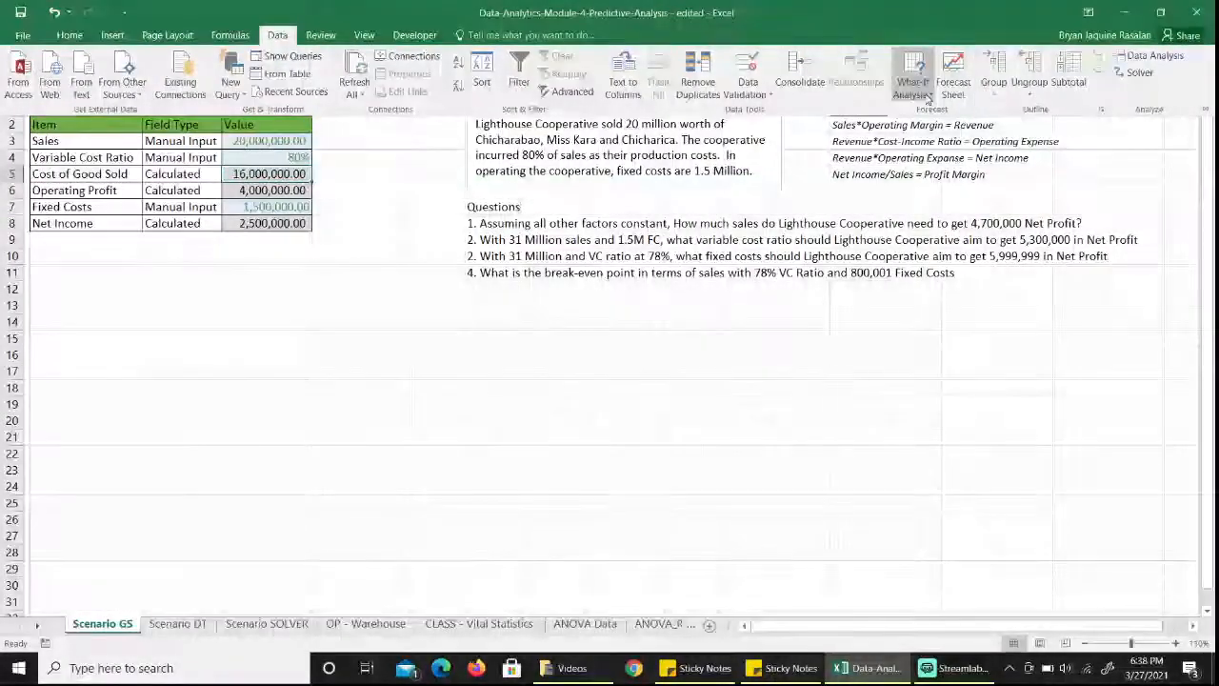
left_click(926, 98)
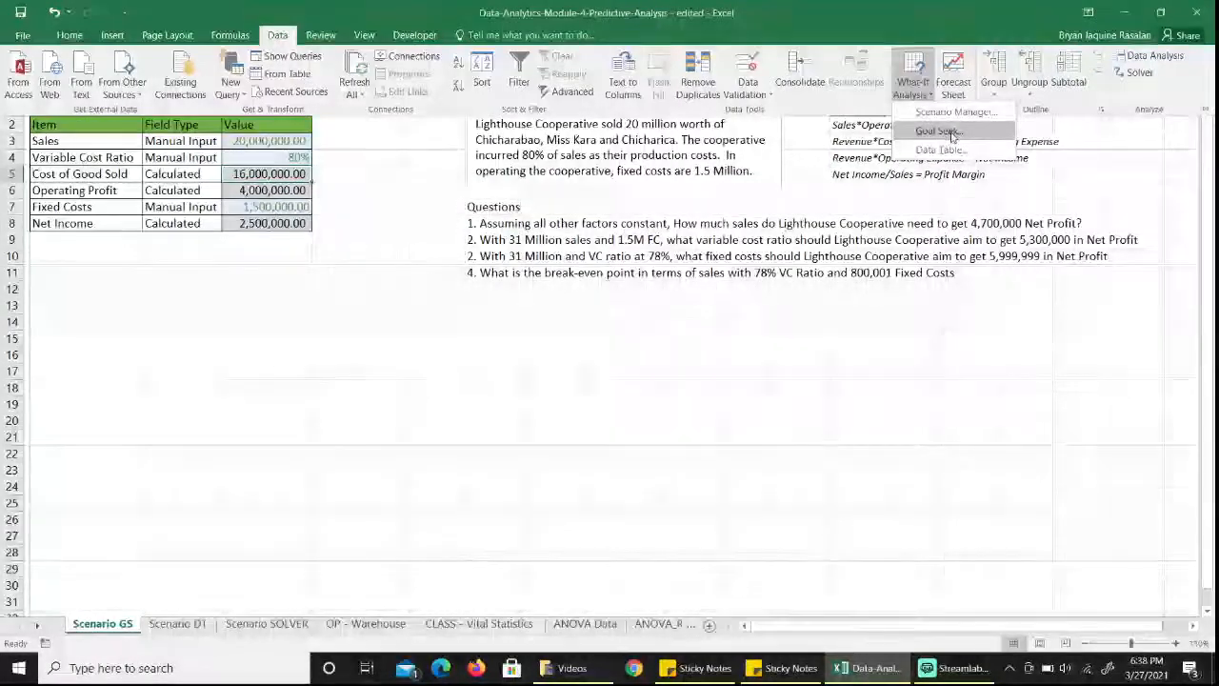
left_click(941, 132)
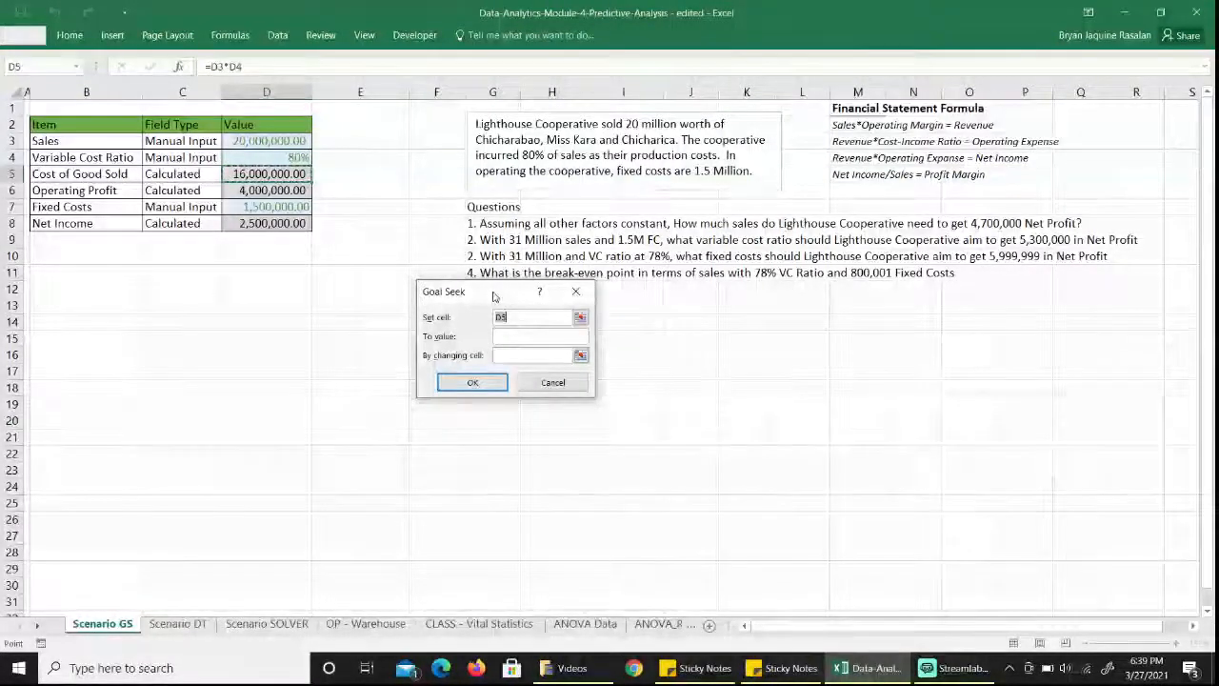
left_click(578, 317)
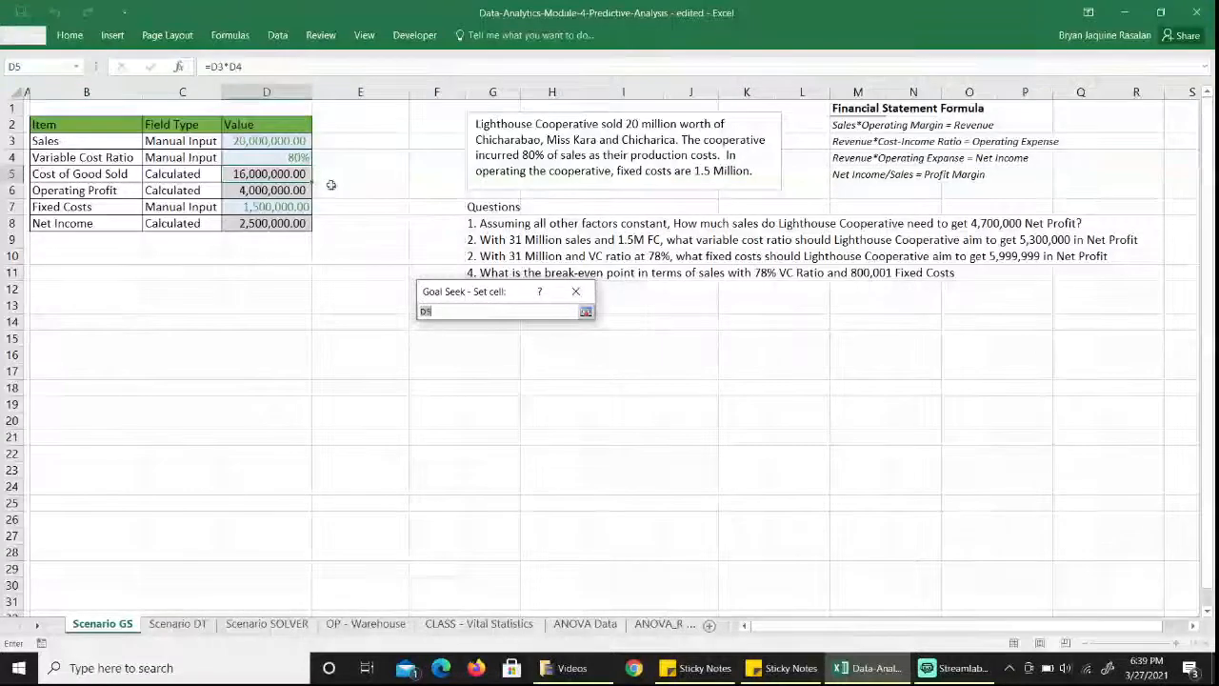
left_click(275, 223)
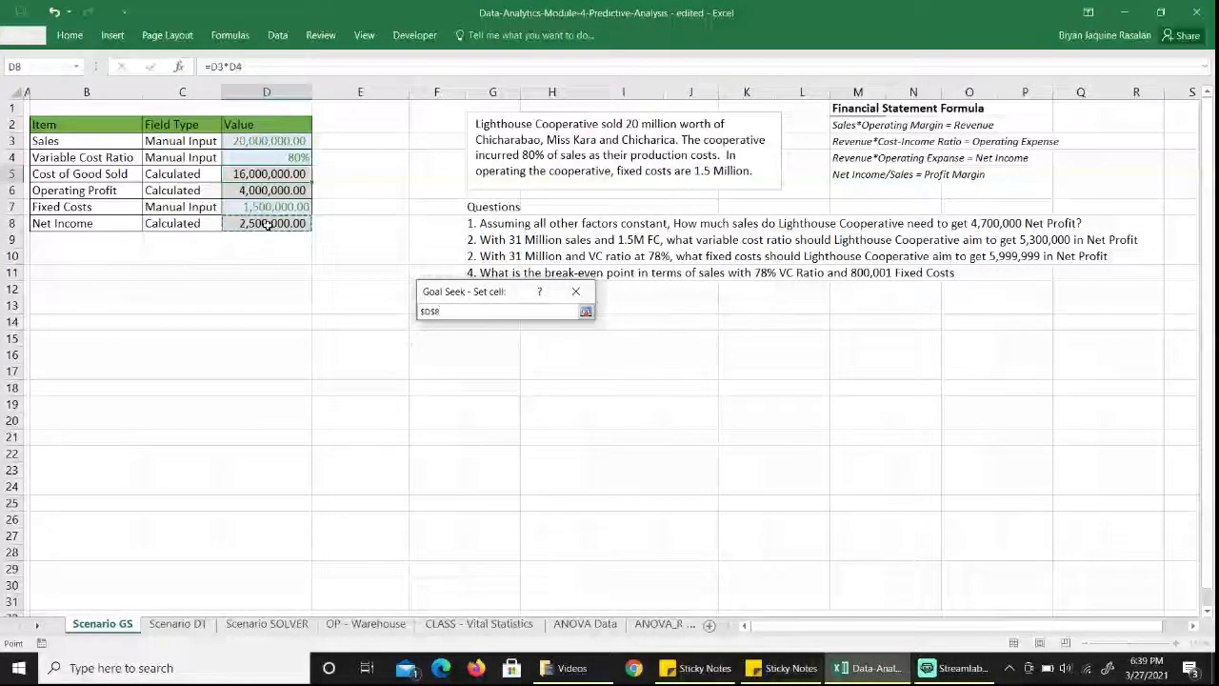
left_click(585, 311)
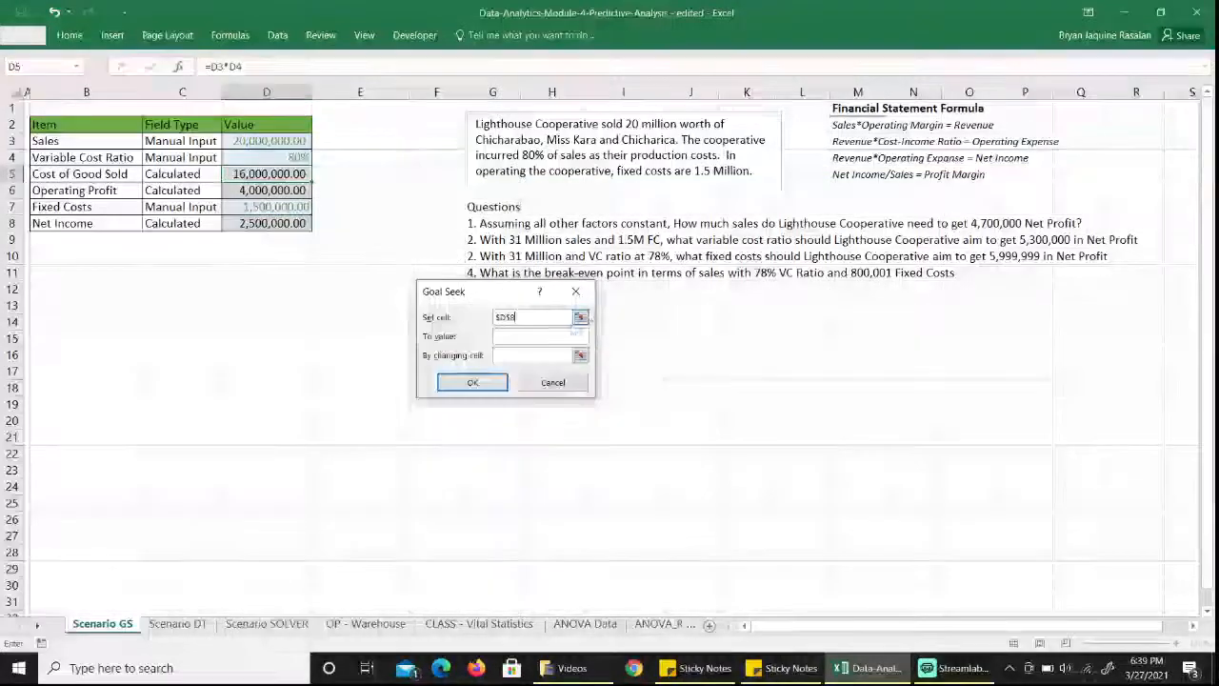
Solve for a Net Income of 4700000 by changing the Sales cell D3, accept the solution, and check both values
left_click(519, 338)
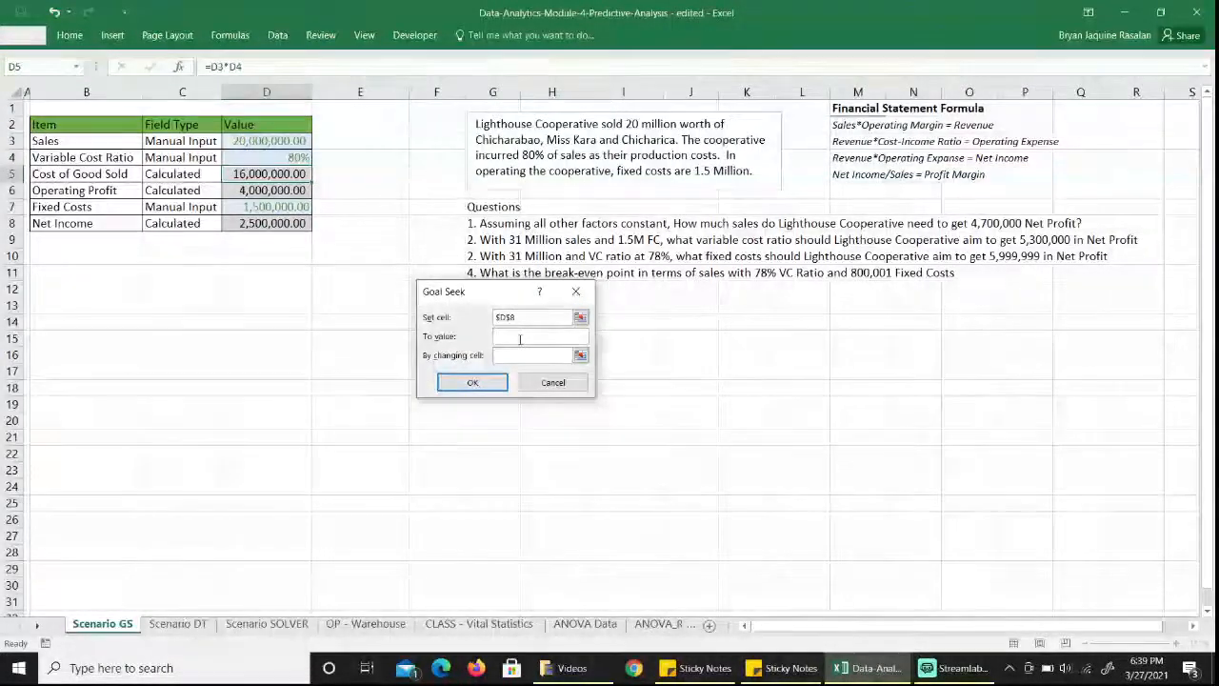
type("4700000")
left_click(580, 355)
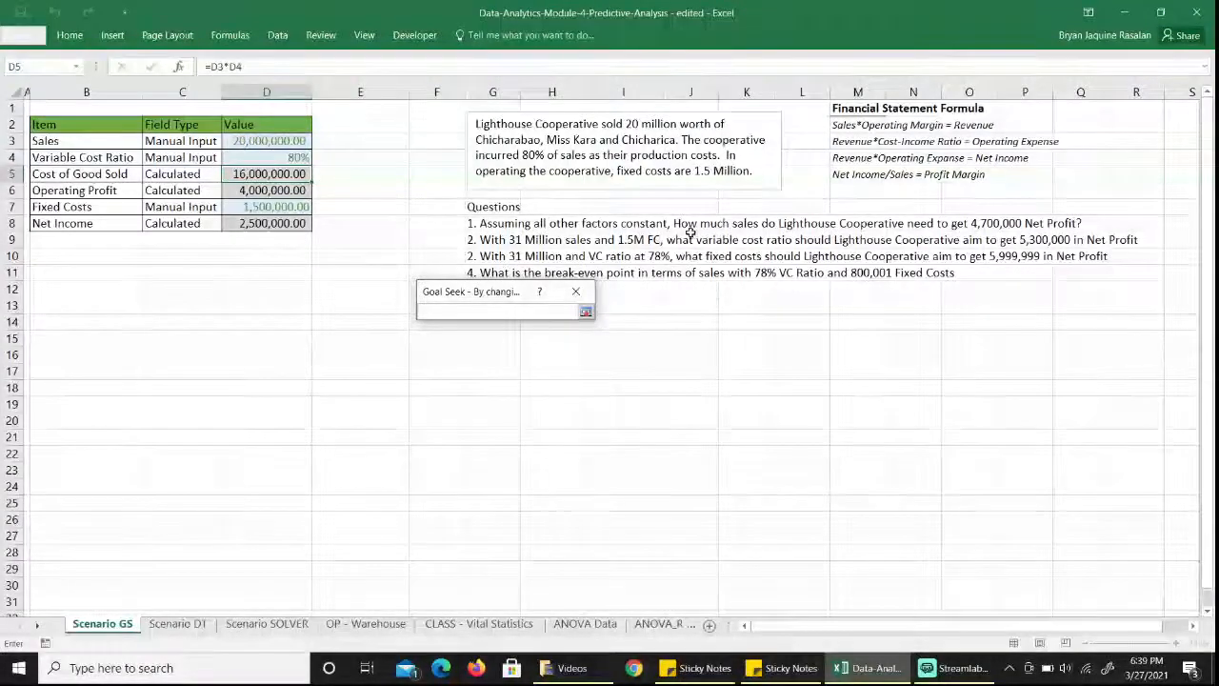
left_click(252, 141)
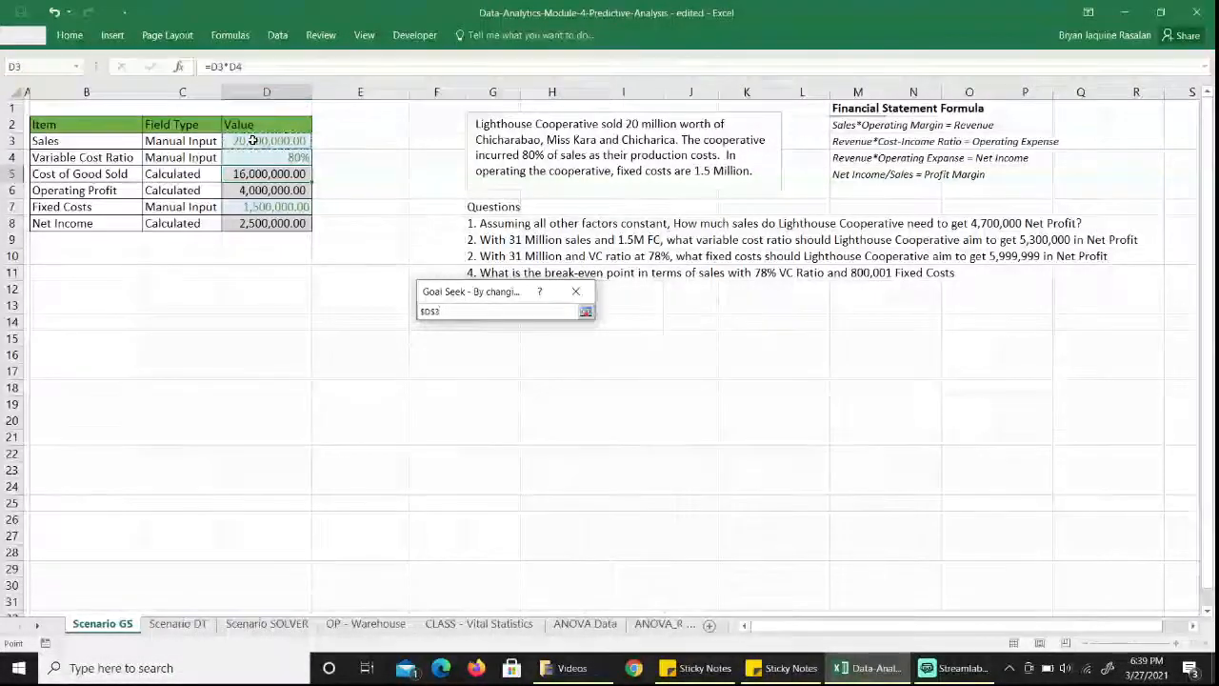
key("Return")
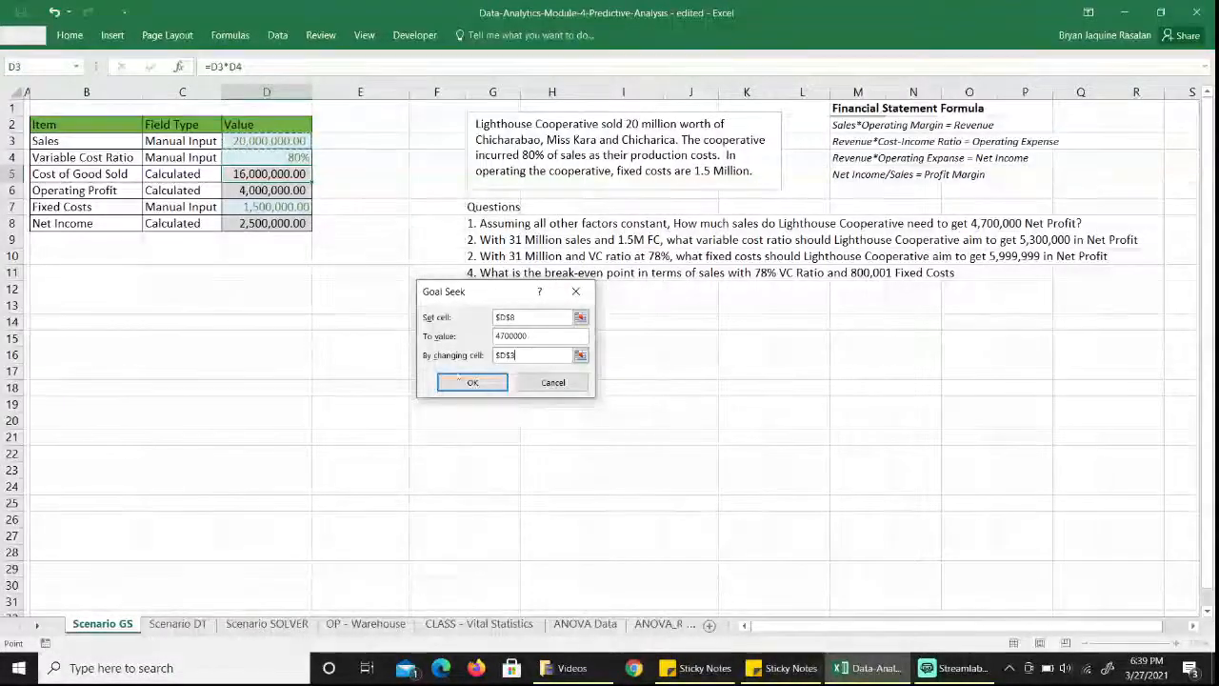
left_click(473, 381)
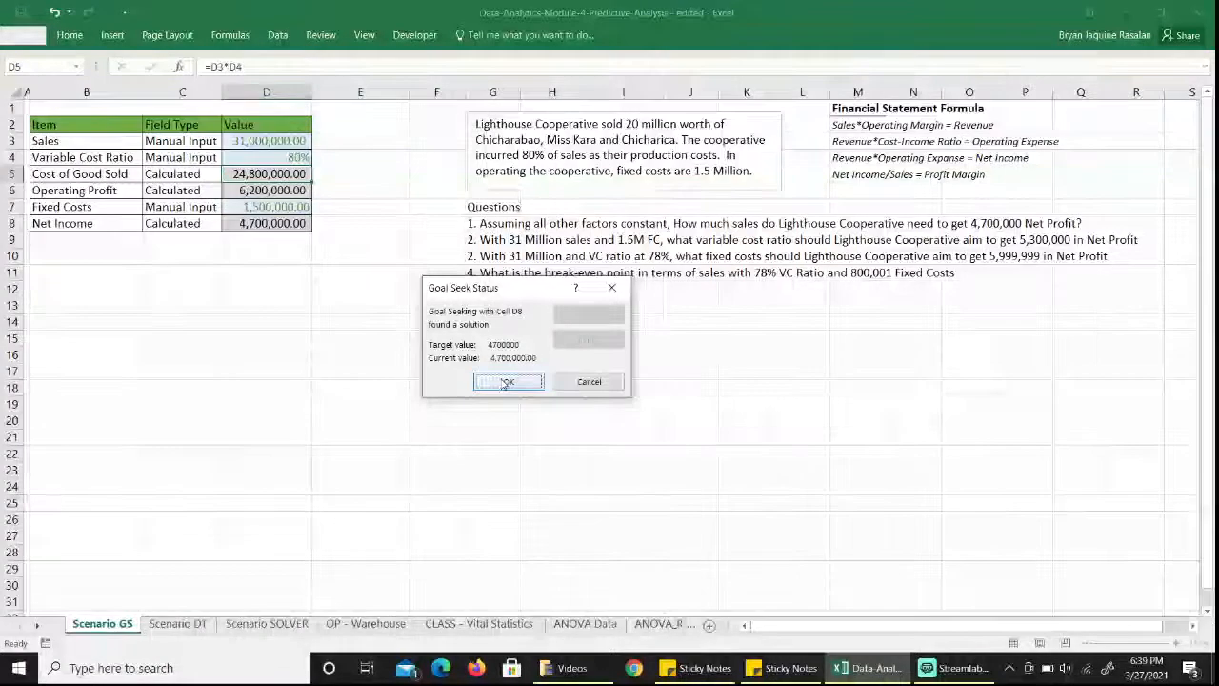
left_click(508, 379)
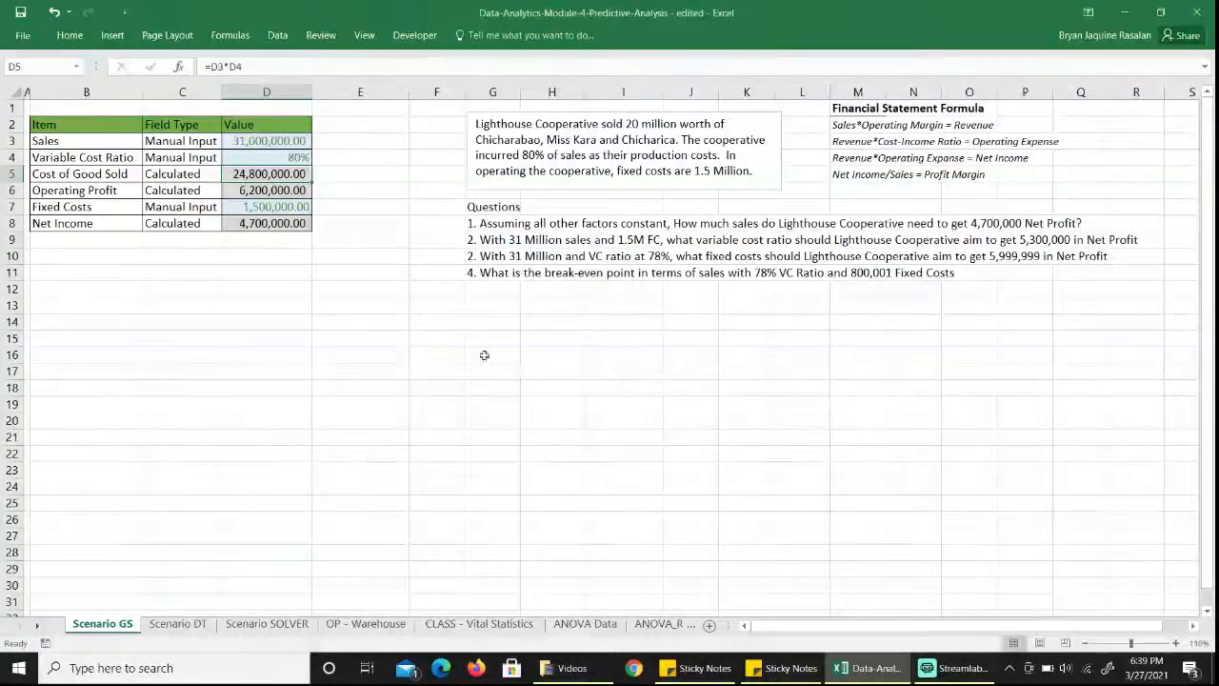
left_click(283, 141)
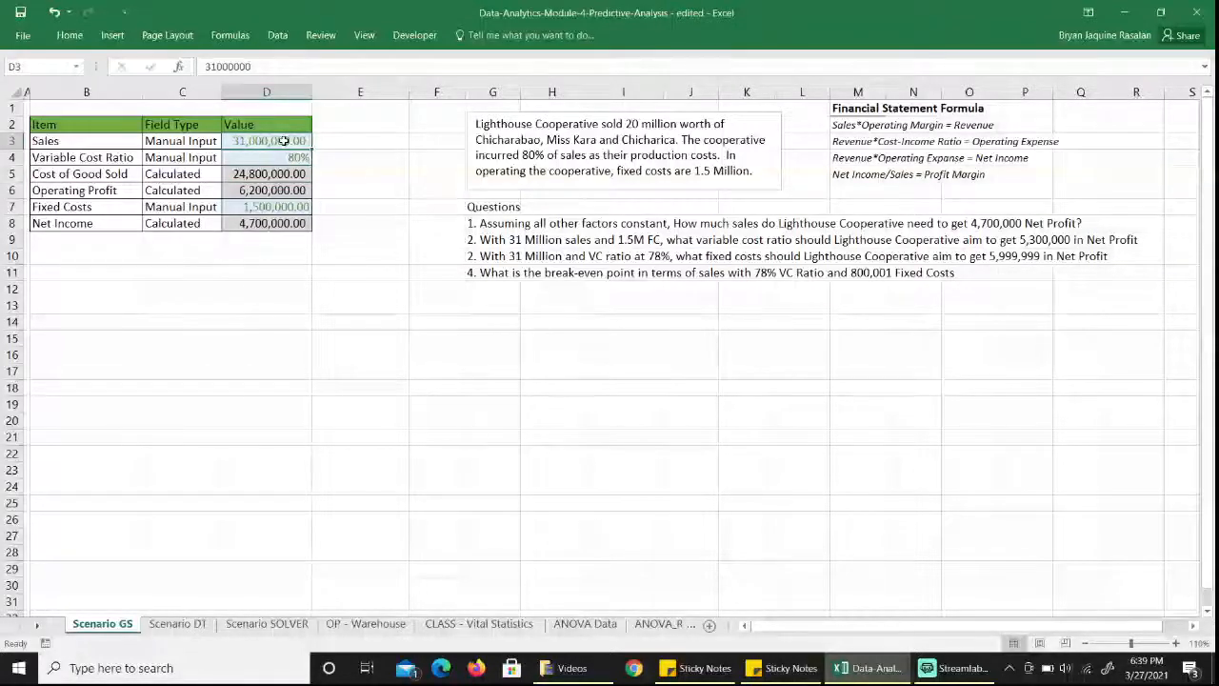
left_click(270, 226)
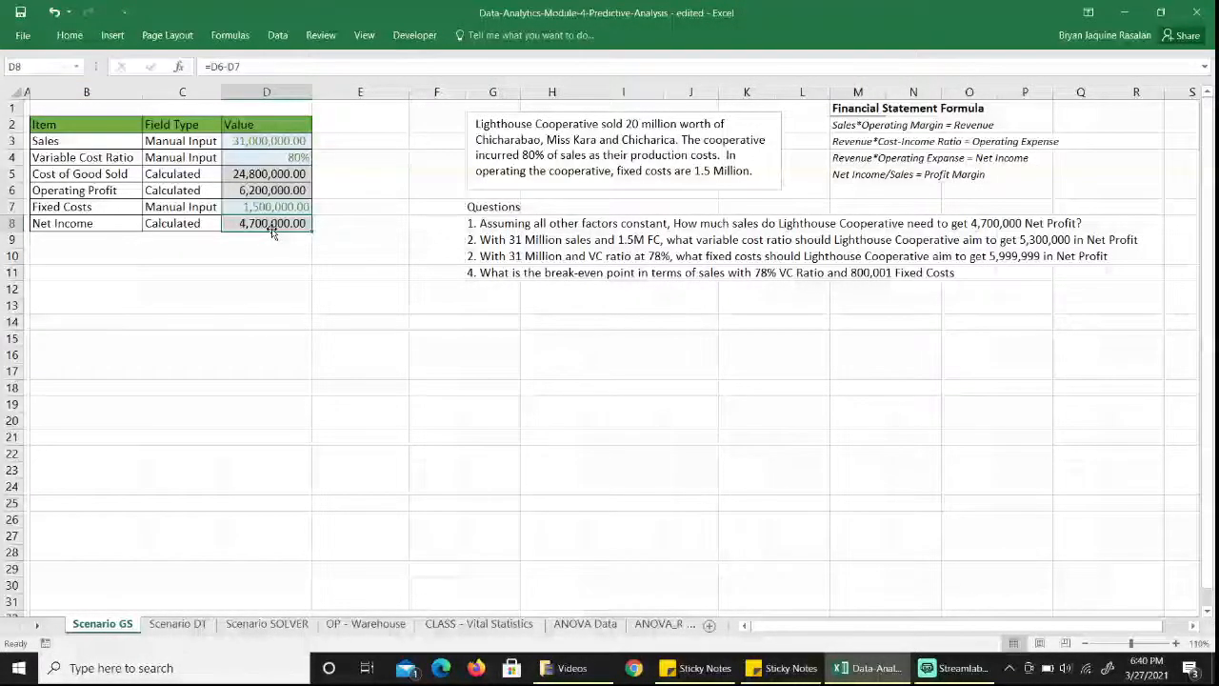
Start another Goal Seek for the variable cost ratio question, with Net Income cell D8 as the cell to set
left_click(504, 240)
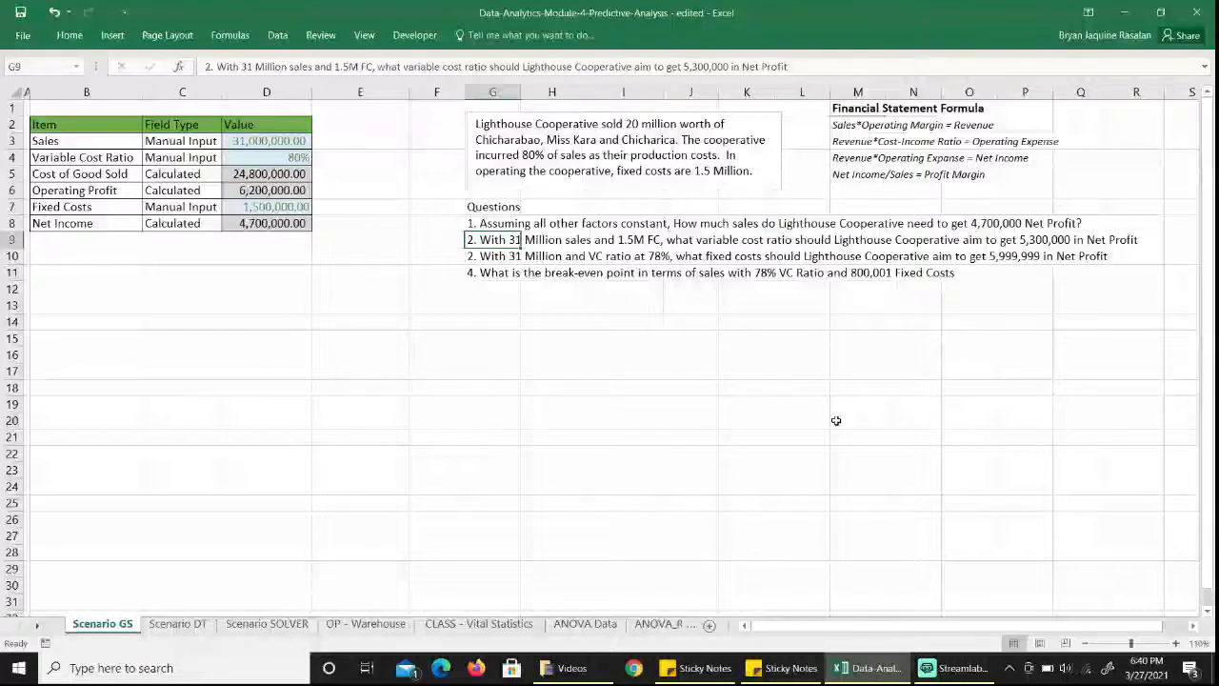
left_click(278, 35)
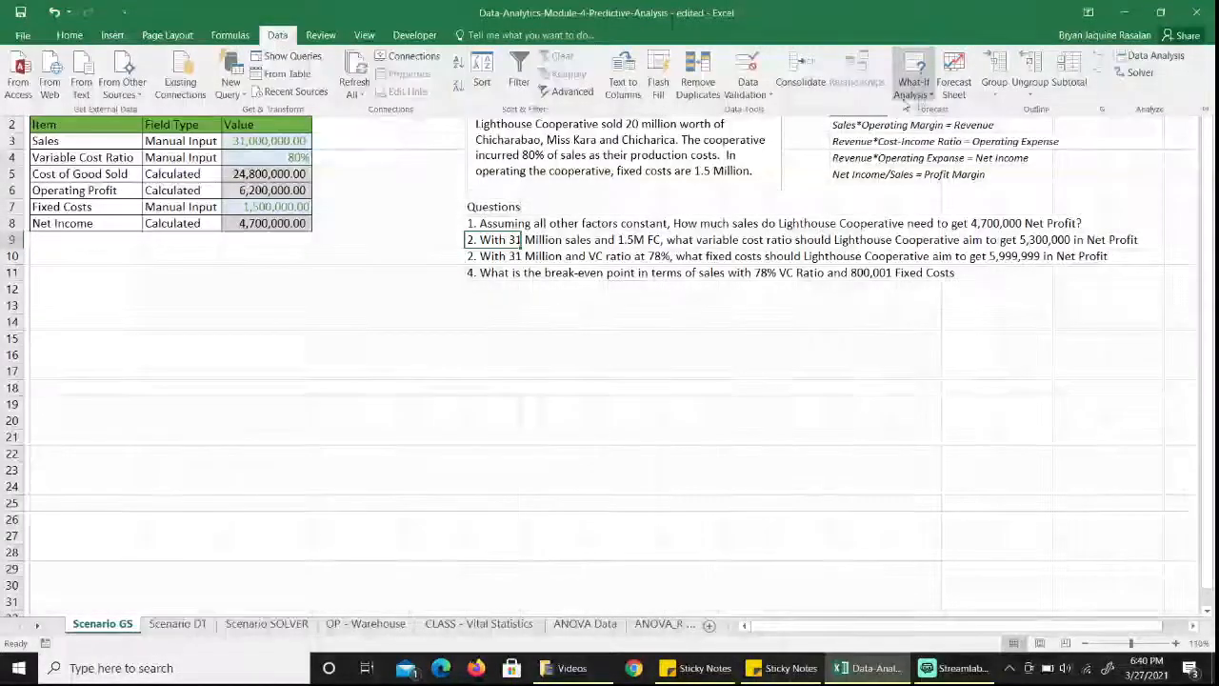
left_click(916, 94)
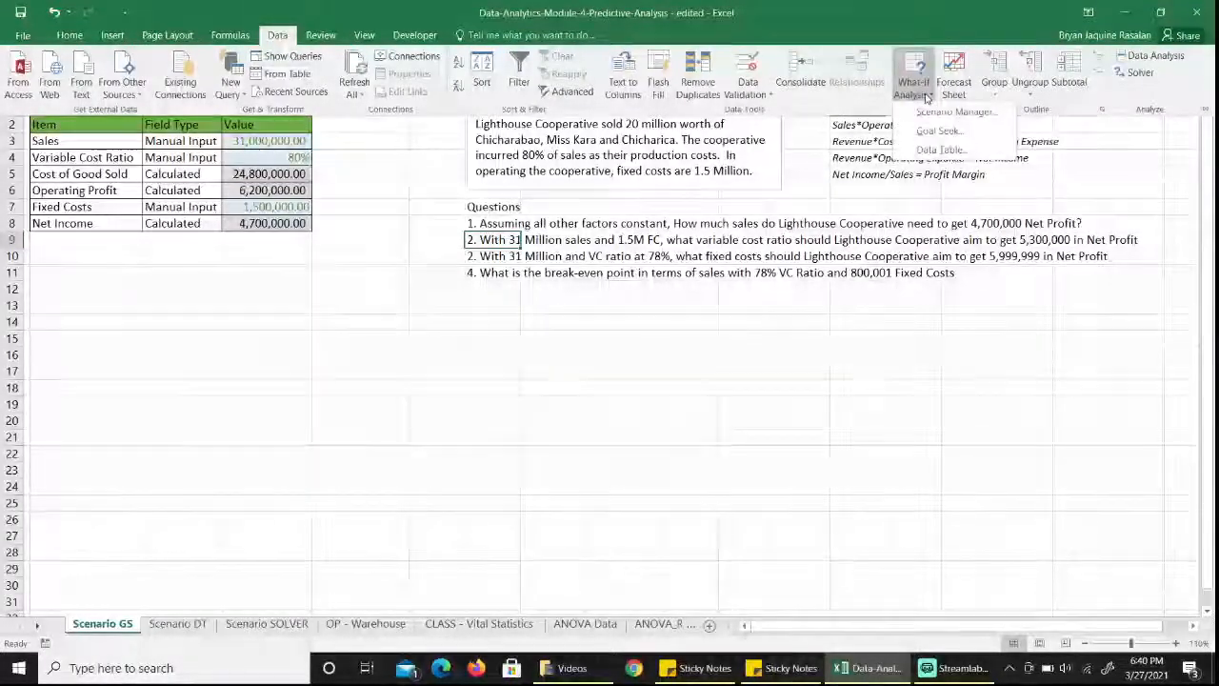
left_click(938, 130)
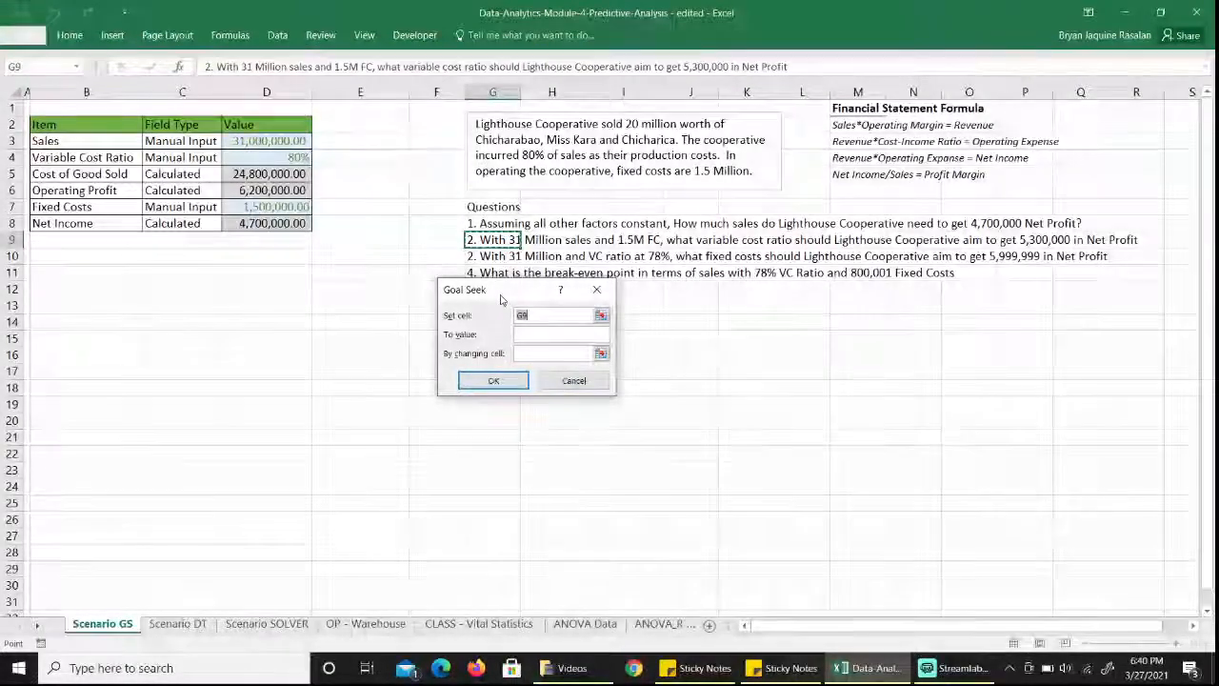
left_click_drag(500, 300, 403, 334)
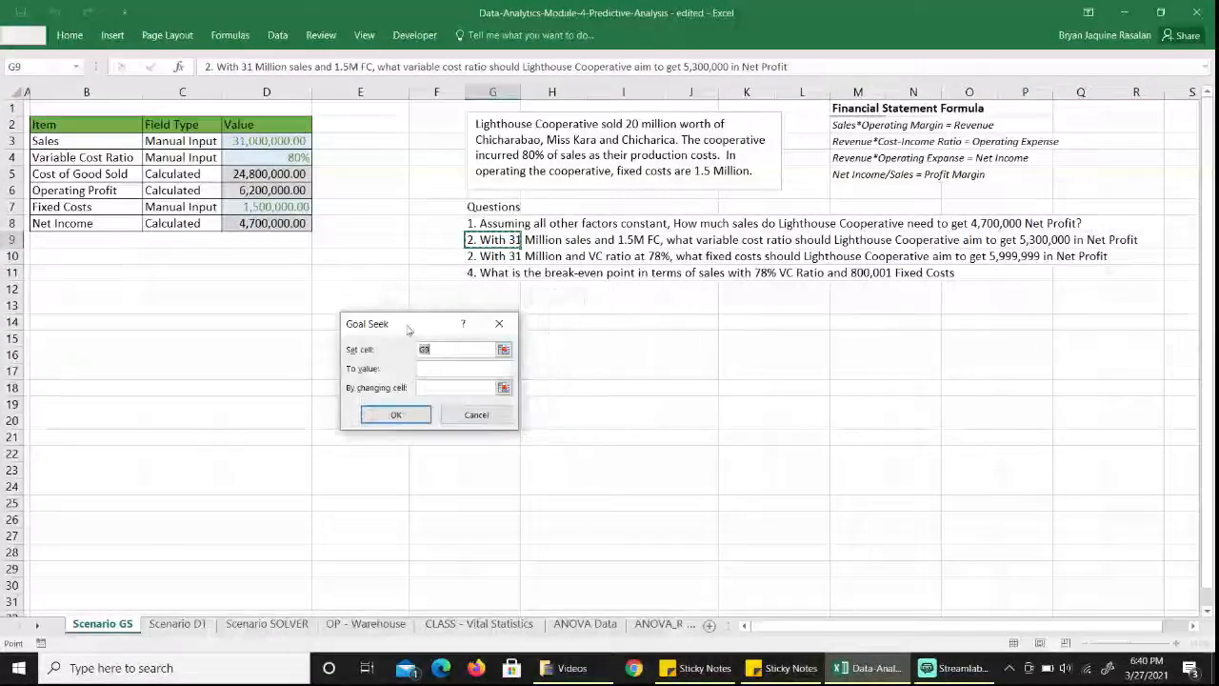
left_click(502, 349)
left_click(251, 227)
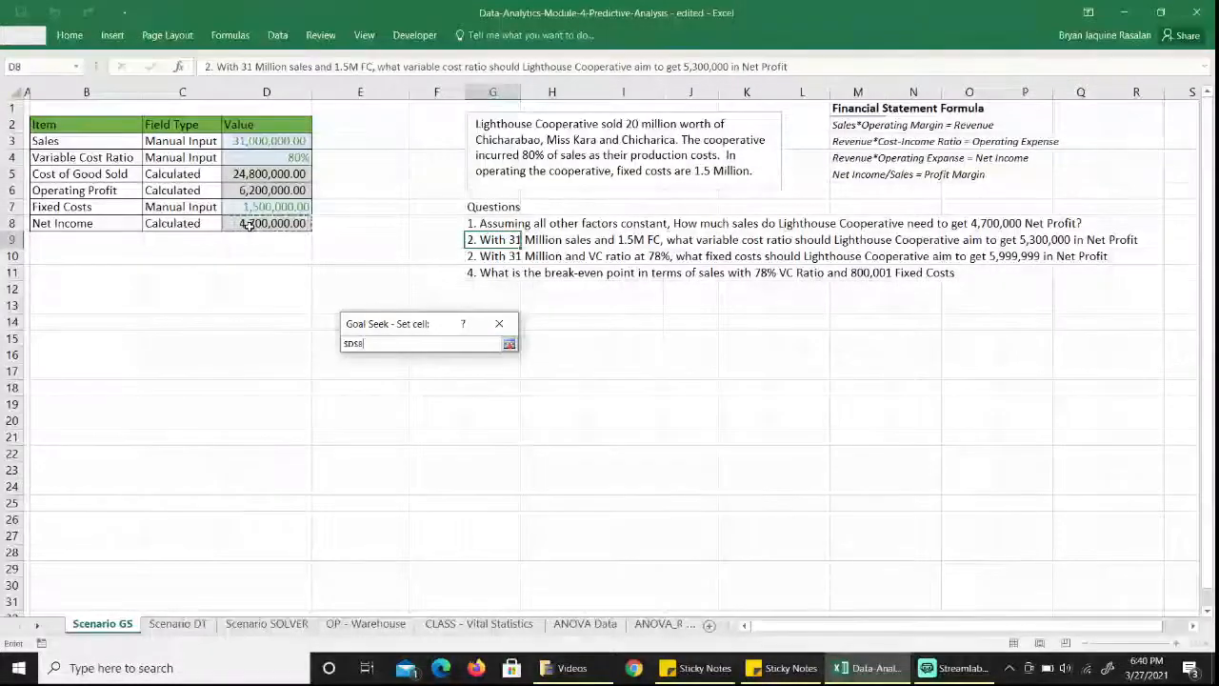
left_click(509, 343)
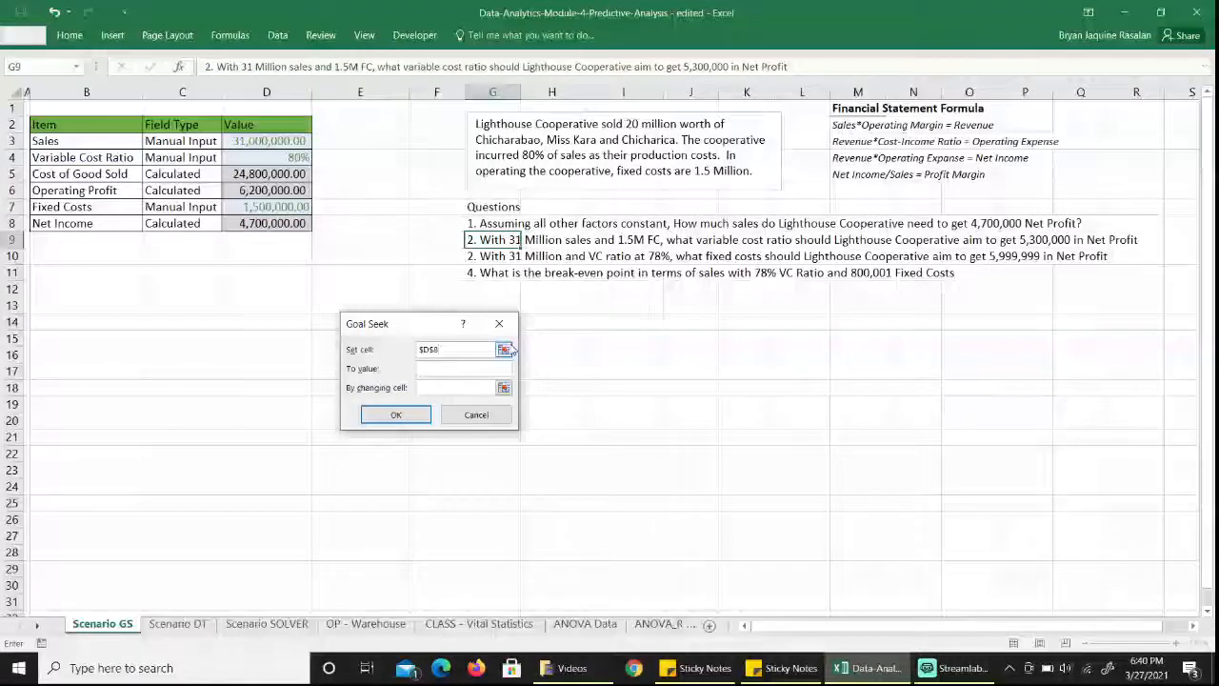
Solve for a Net Income of 5300000 by changing the Variable Cost Ratio cell D4, accept the solution, and check the exact ratio
left_click(441, 368)
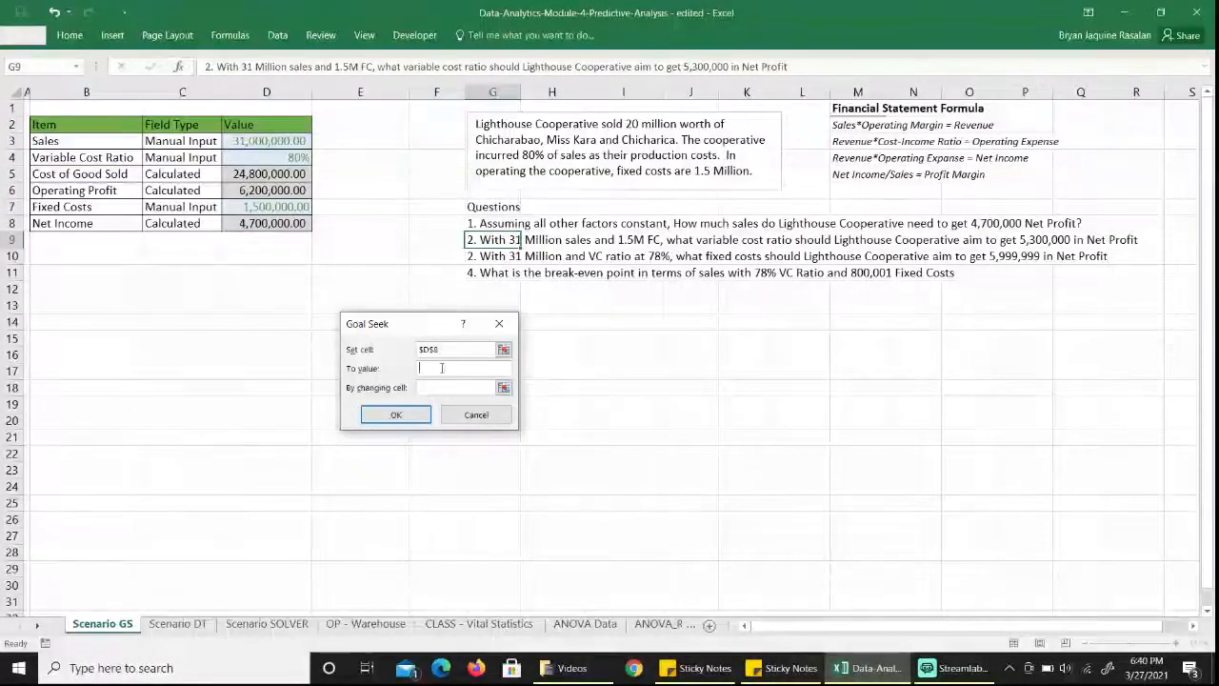
type("530")
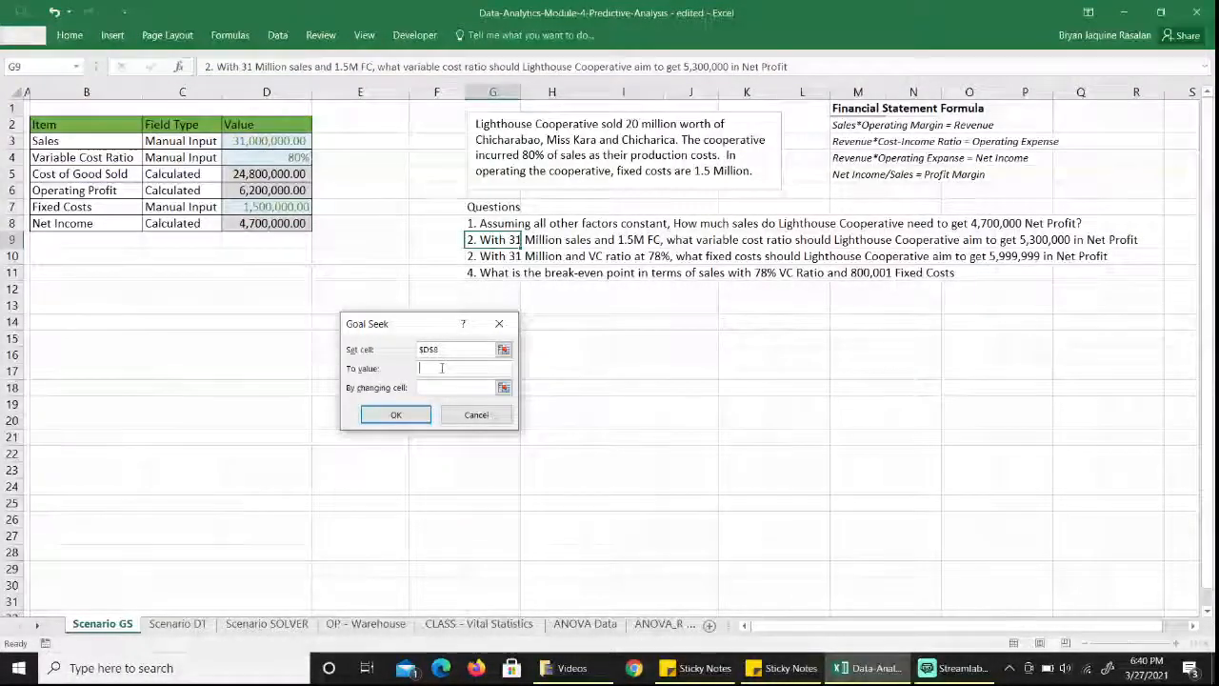
type("0000")
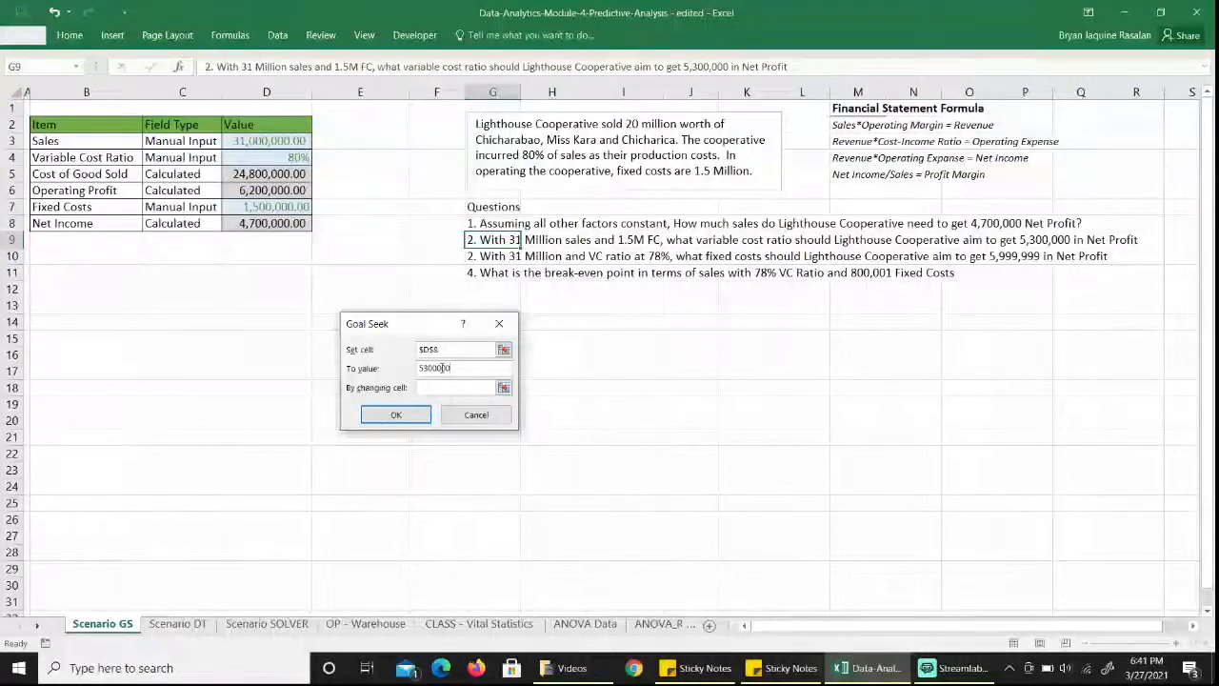
left_click(502, 386)
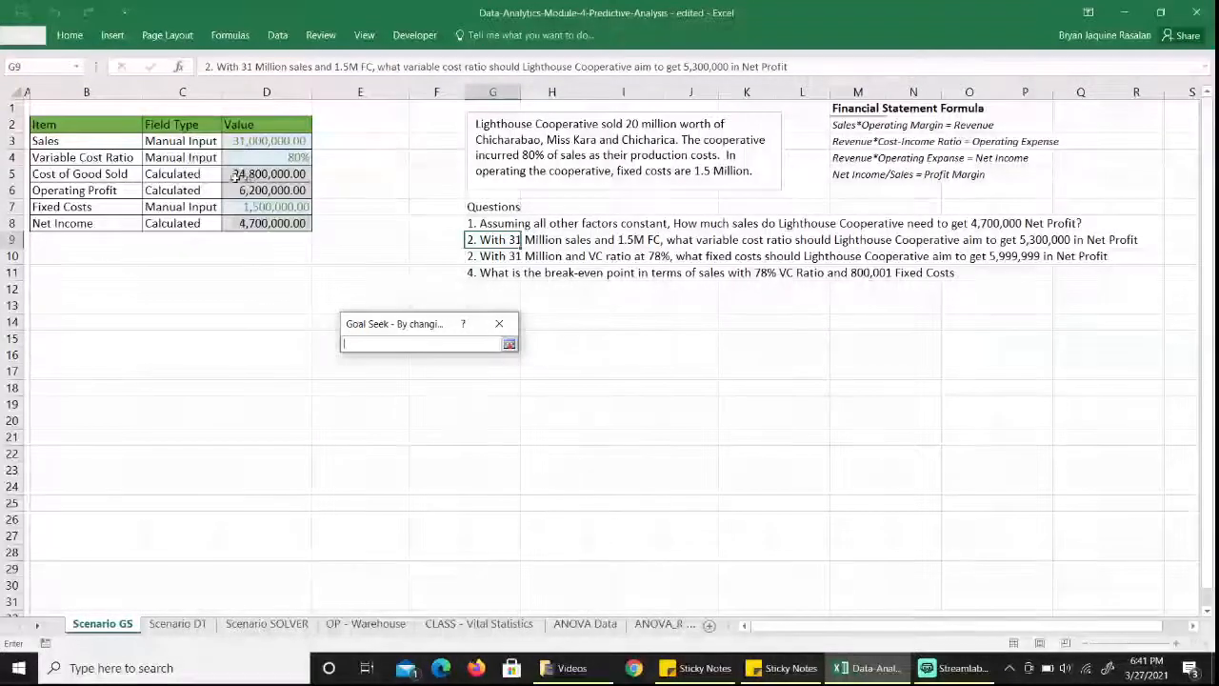
left_click(270, 157)
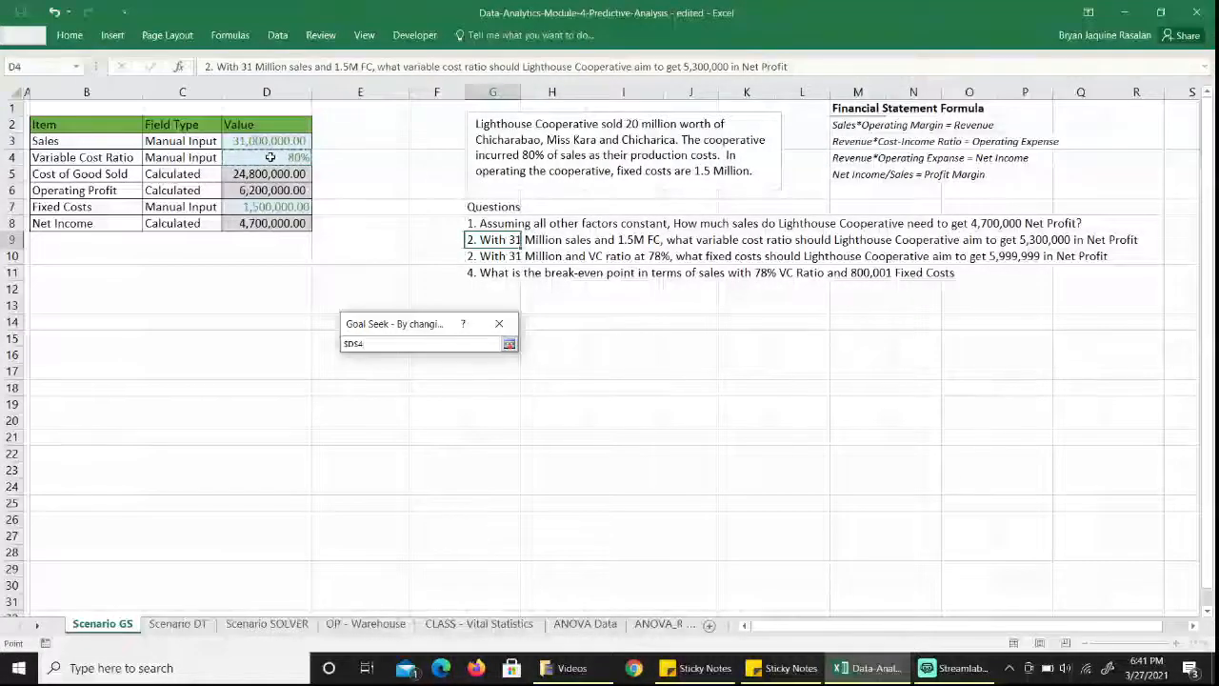
left_click(509, 342)
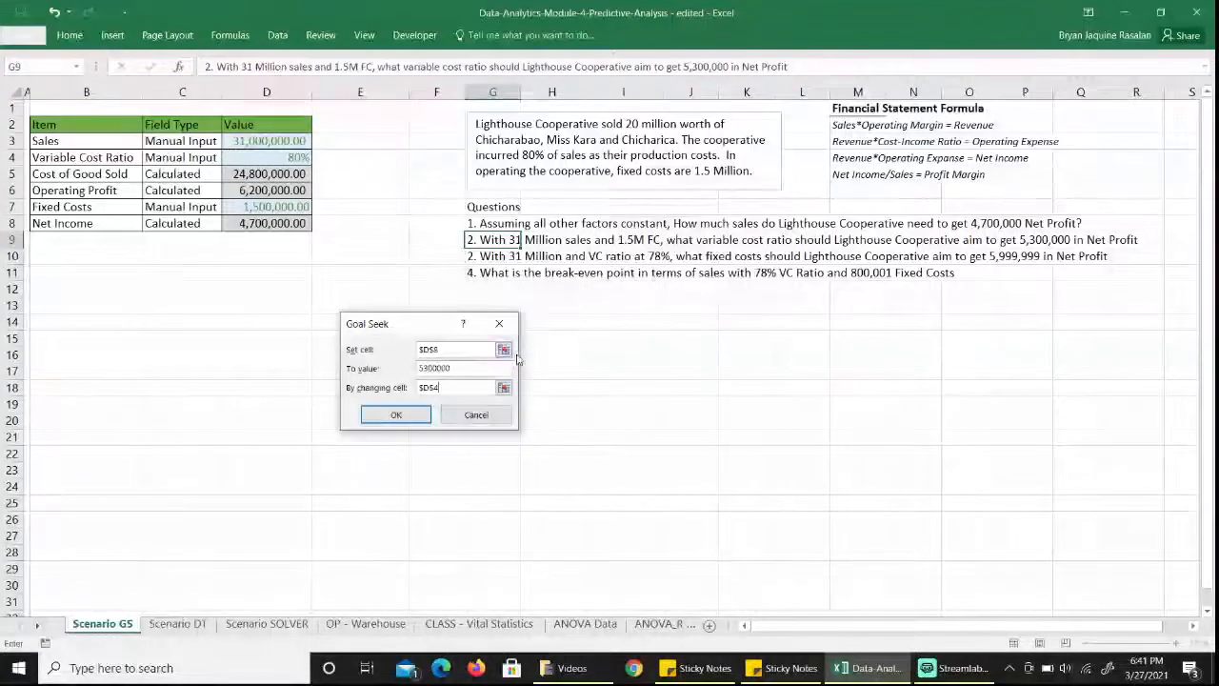
left_click(391, 414)
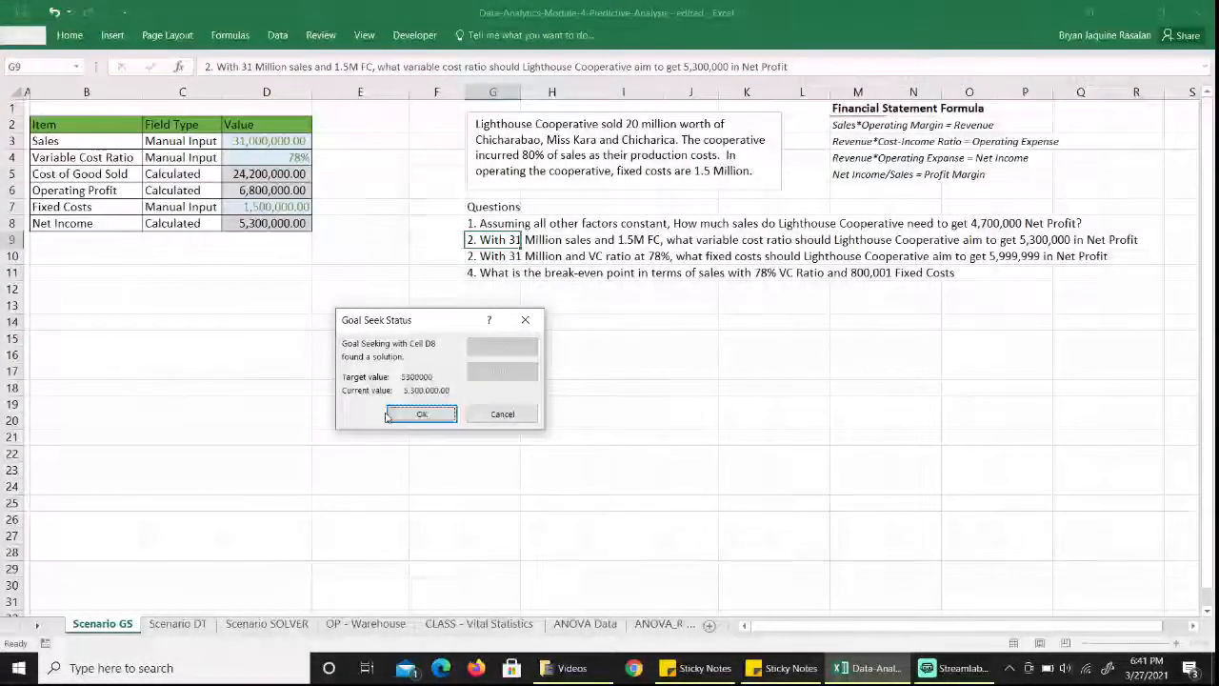
left_click(421, 414)
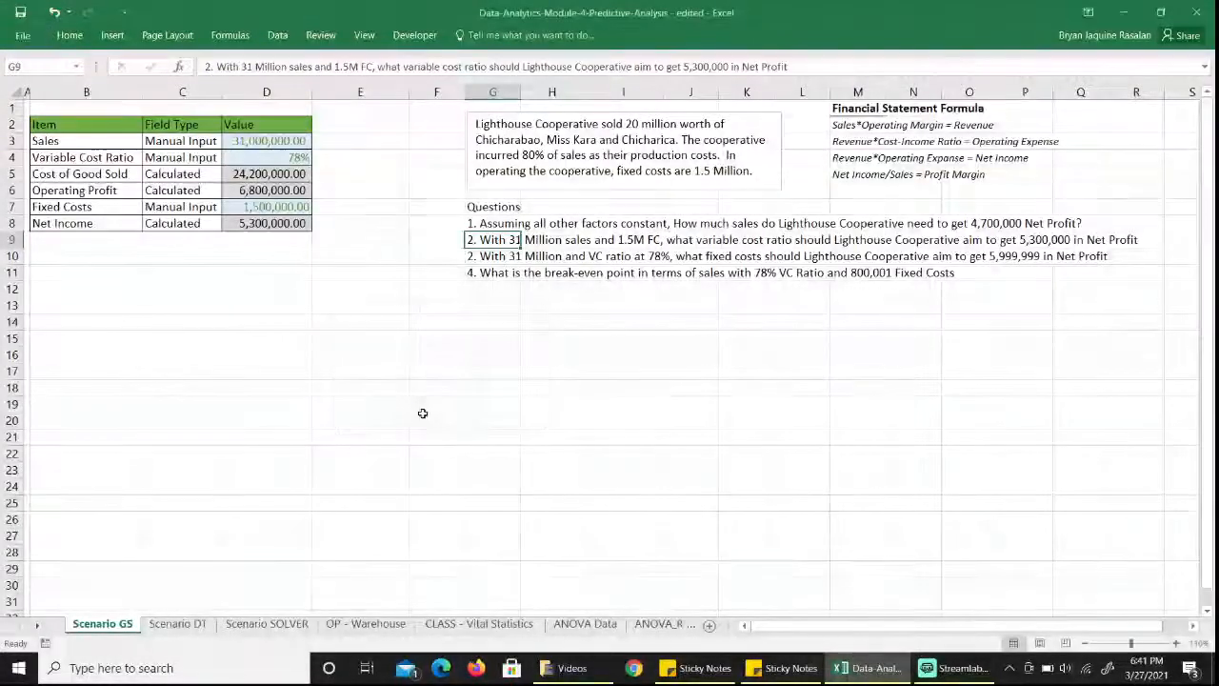
left_click(250, 158)
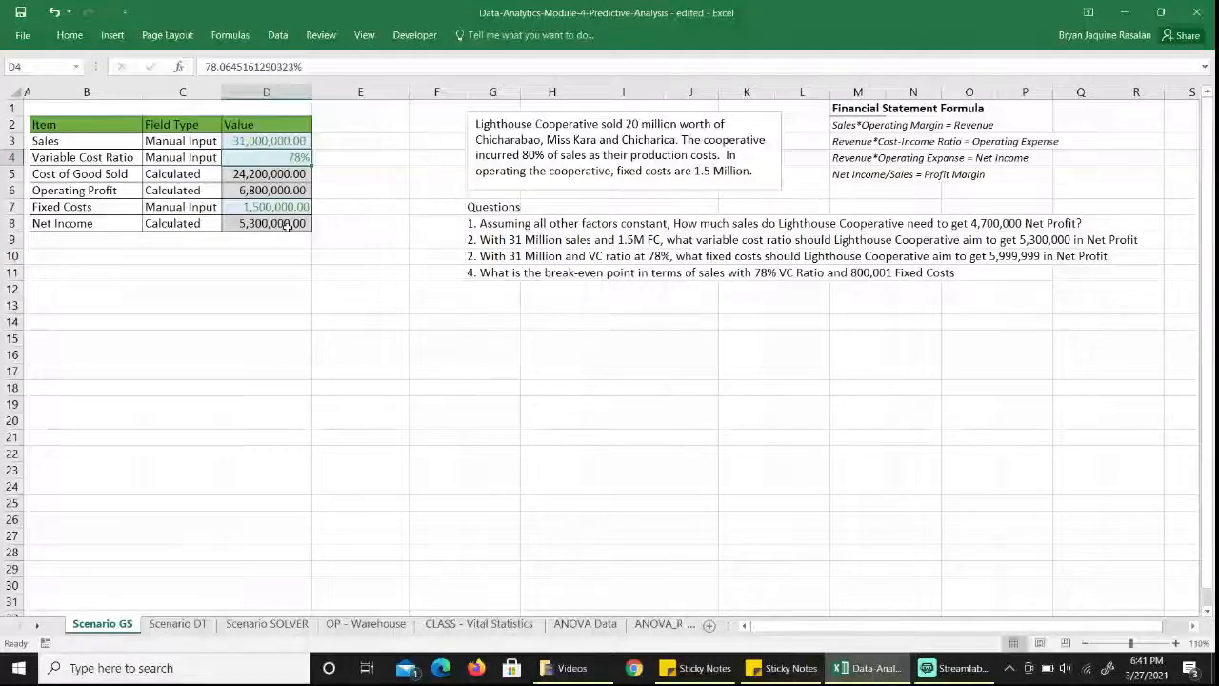
Renumber the fixed costs question in G10 as 3, and review it alongside the break-even question in G11
left_click(470, 256)
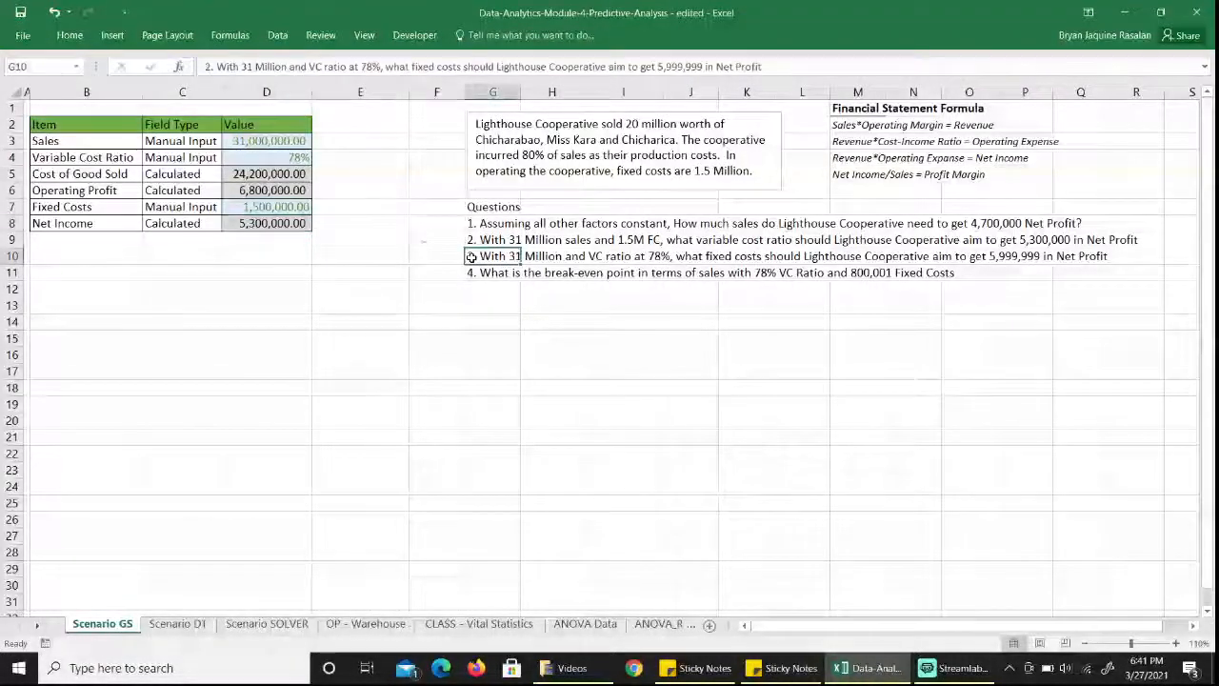
left_click(471, 272)
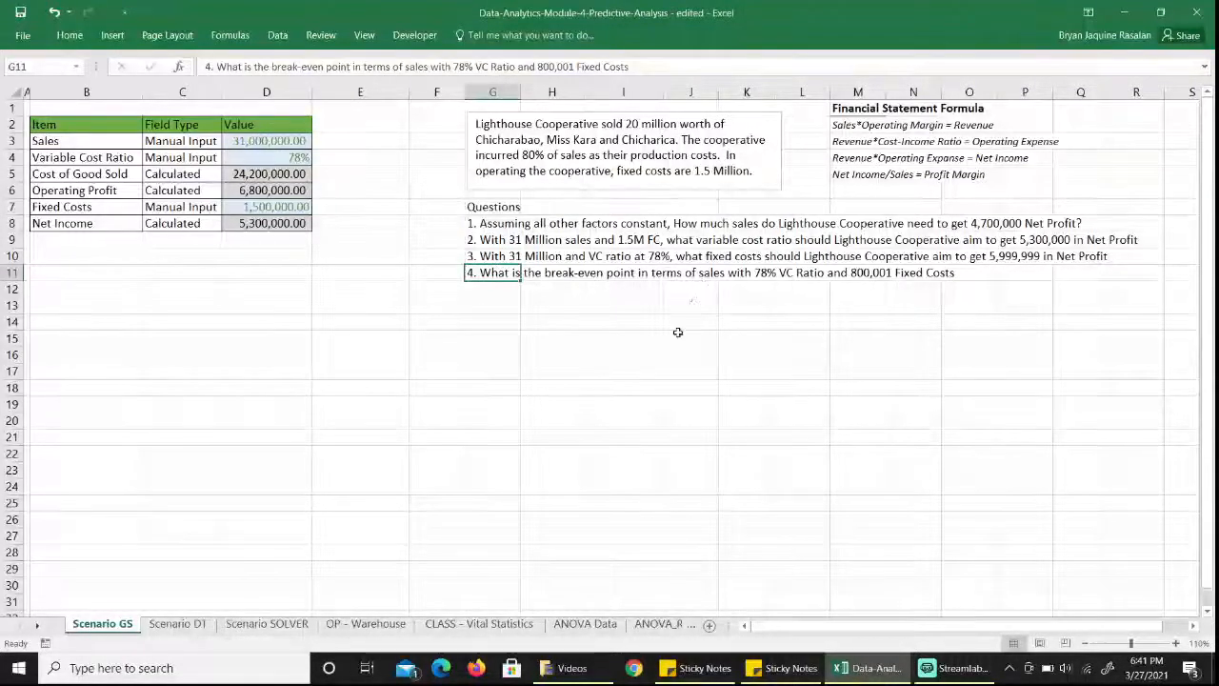
left_click(505, 255)
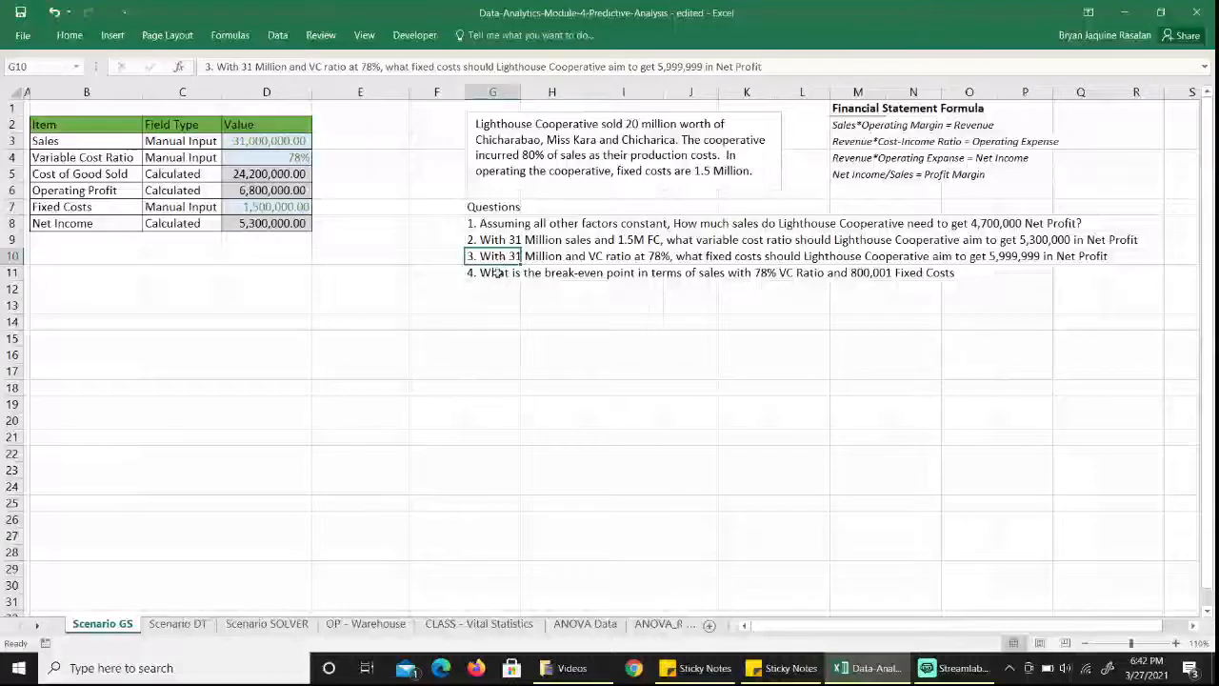
left_click(499, 274)
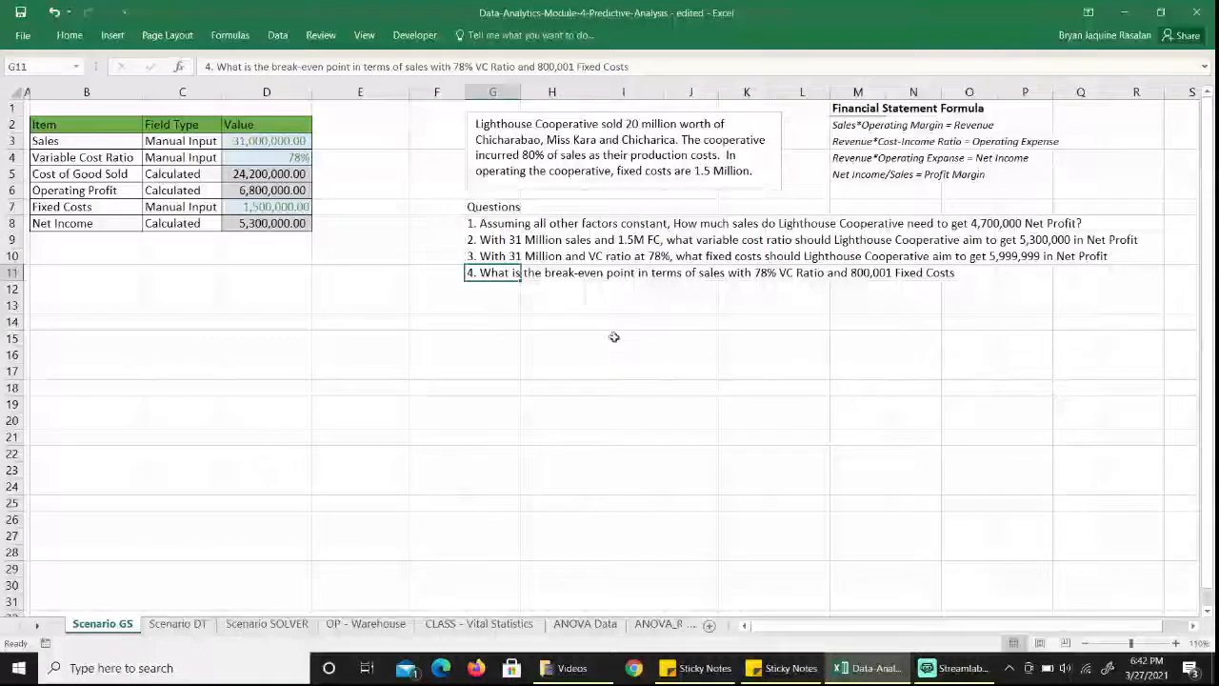
Set the Fixed Costs value in D7 to 800,001
left_click(257, 205)
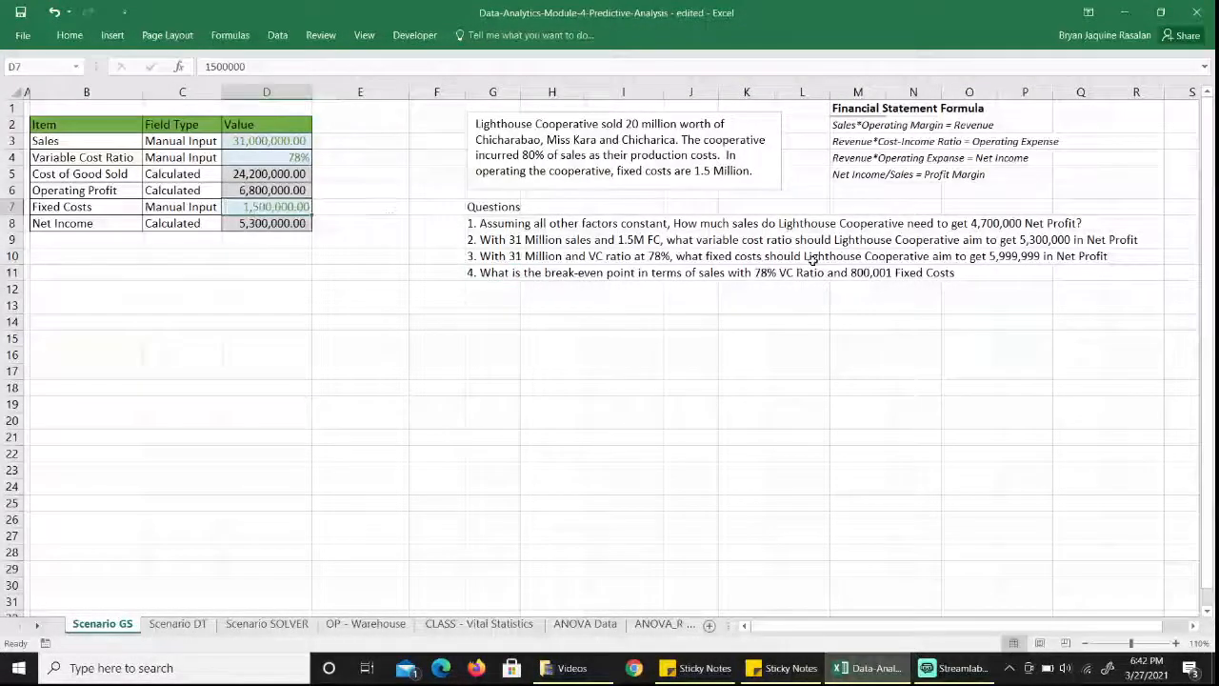
type("800,")
type("00")
type("1")
key("Return")
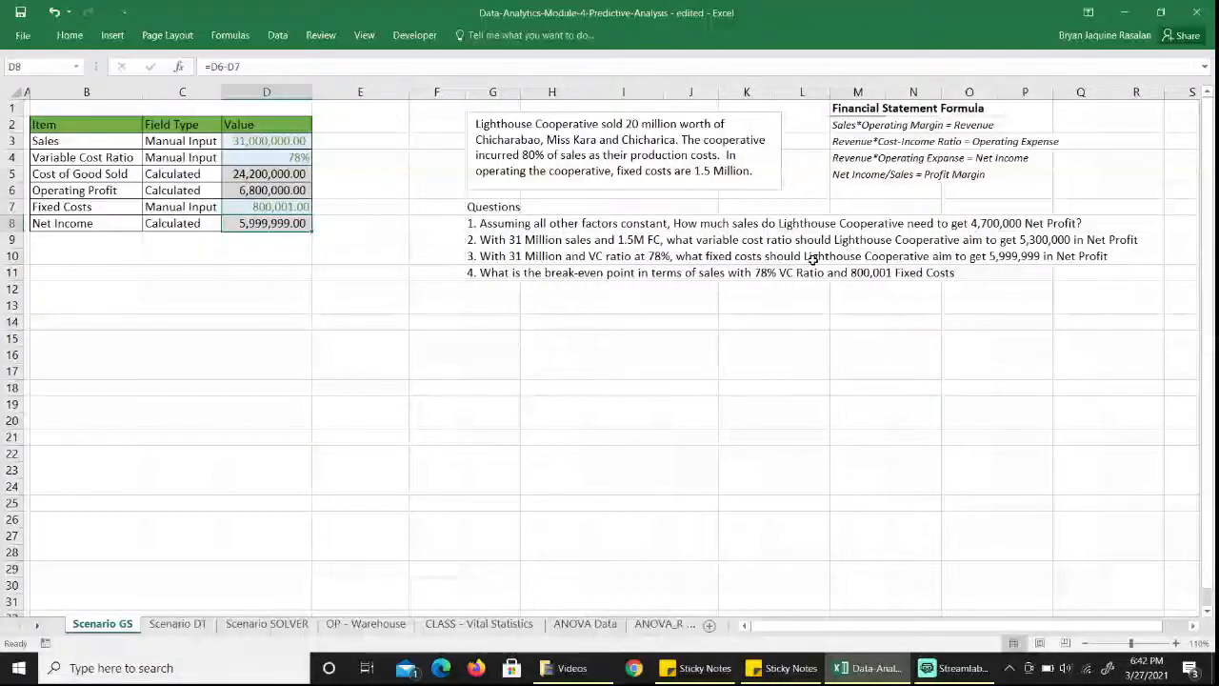
Start a Goal Seek for the break-even question with the Net Income cell D8 as the cell to set
left_click(277, 35)
left_click(928, 95)
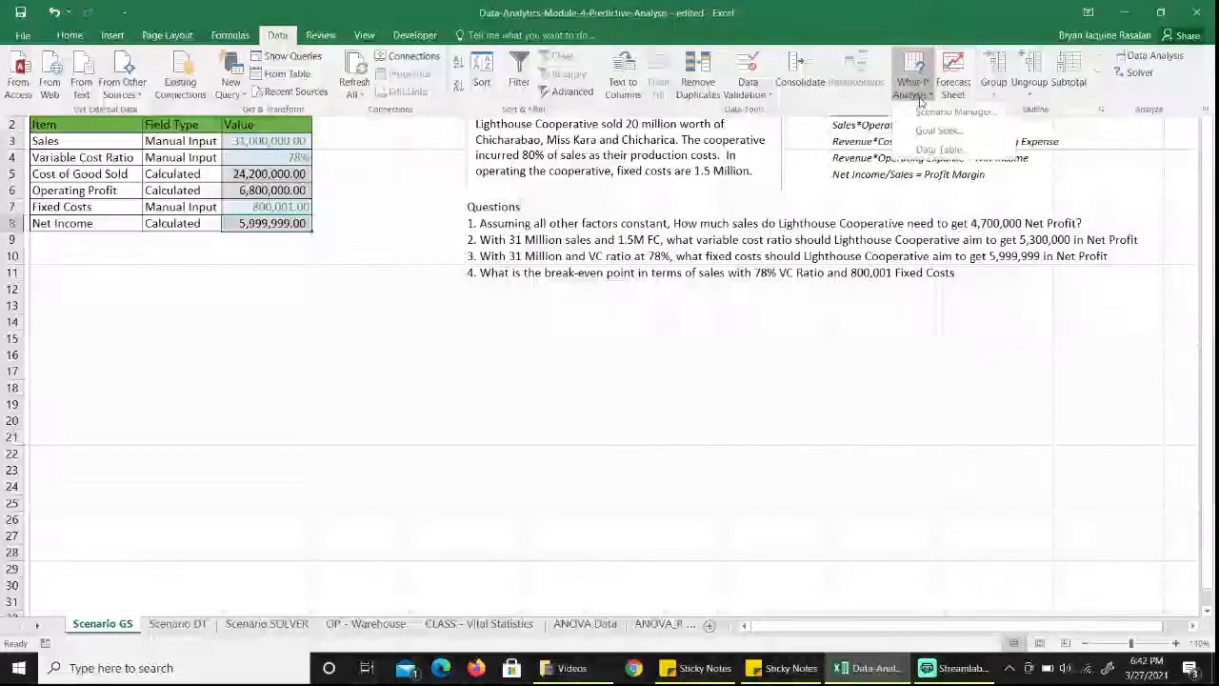
left_click(929, 133)
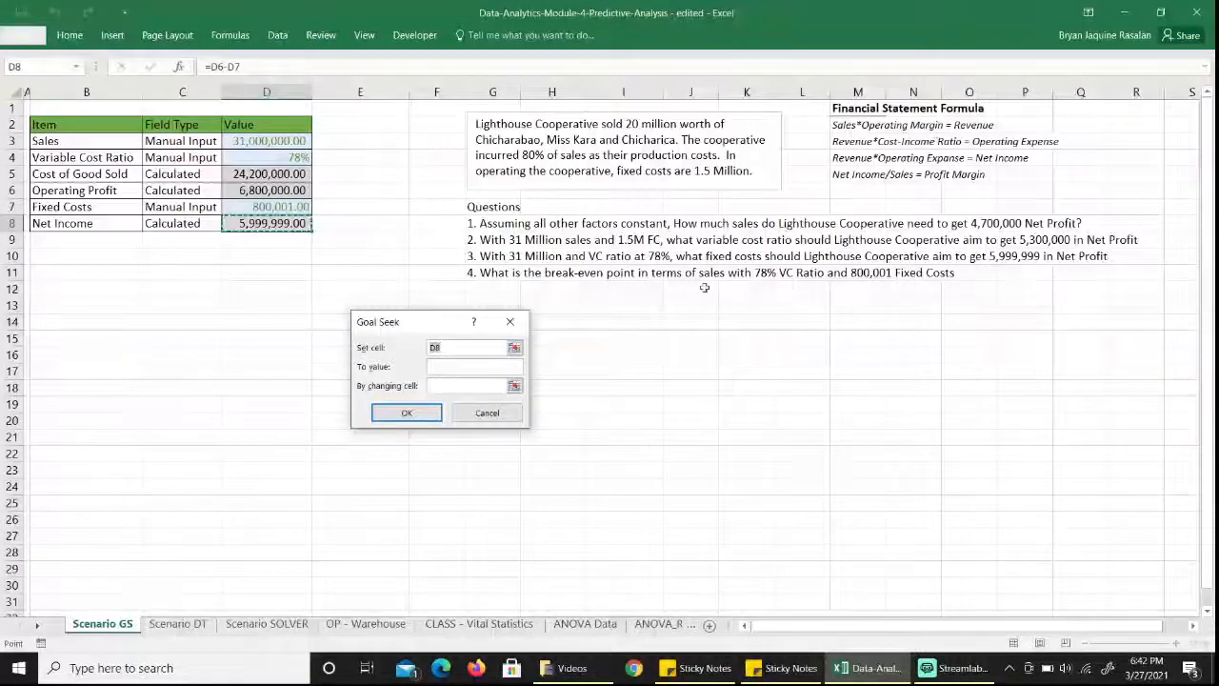
left_click(514, 349)
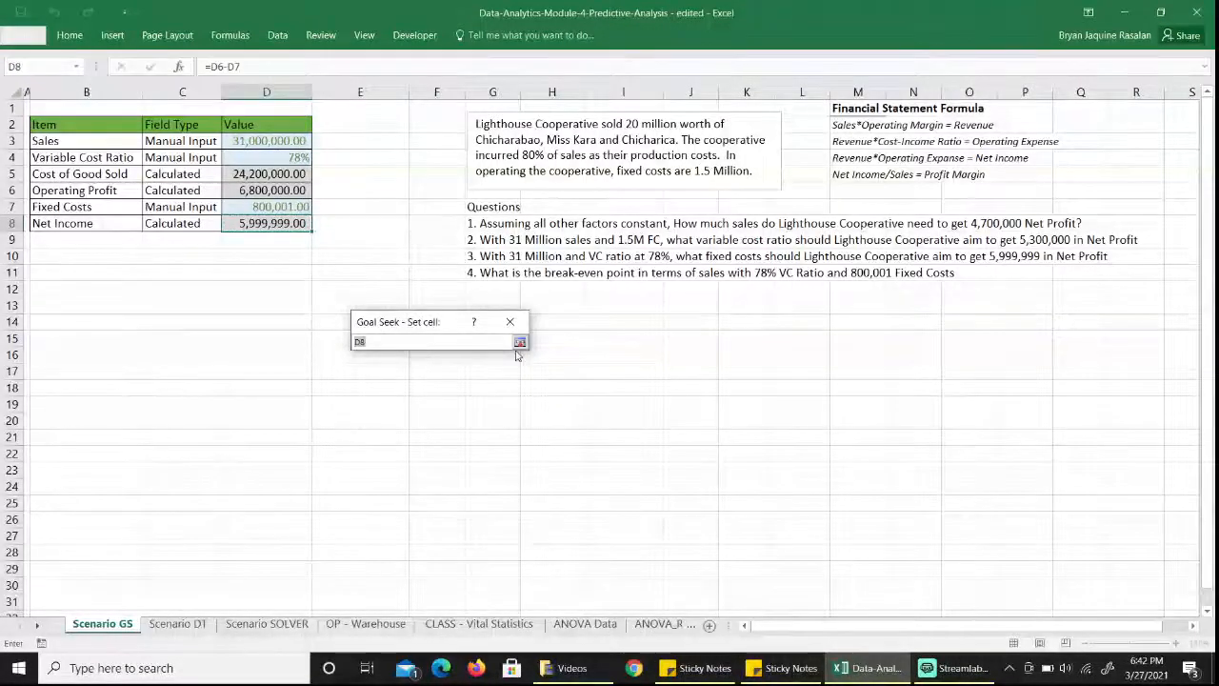
left_click(257, 221)
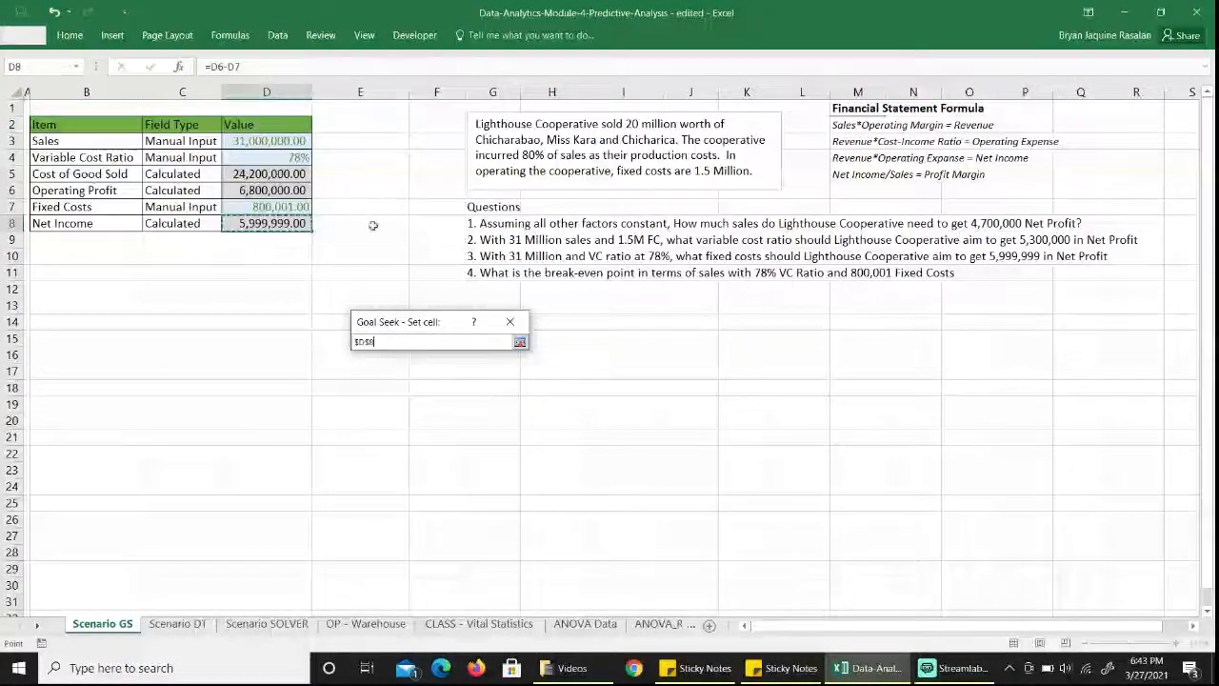
left_click(519, 342)
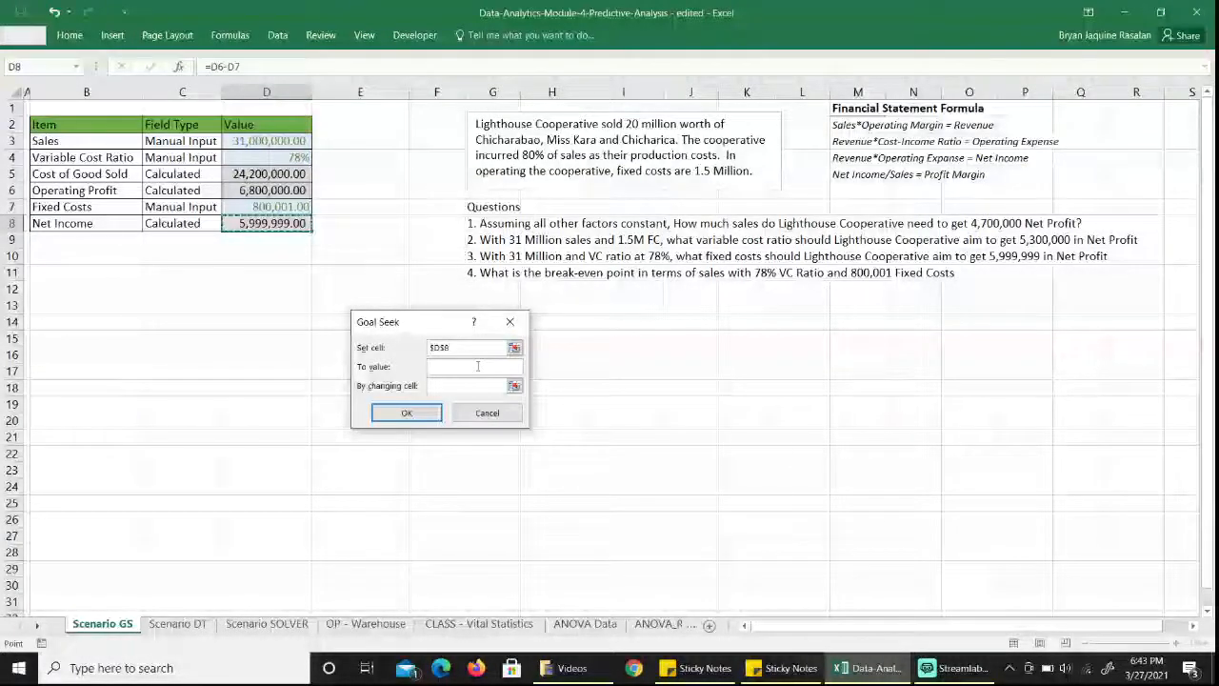
Solve for a Net Income of 0 by changing the Sales cell D3, and accept the solution
left_click(478, 366)
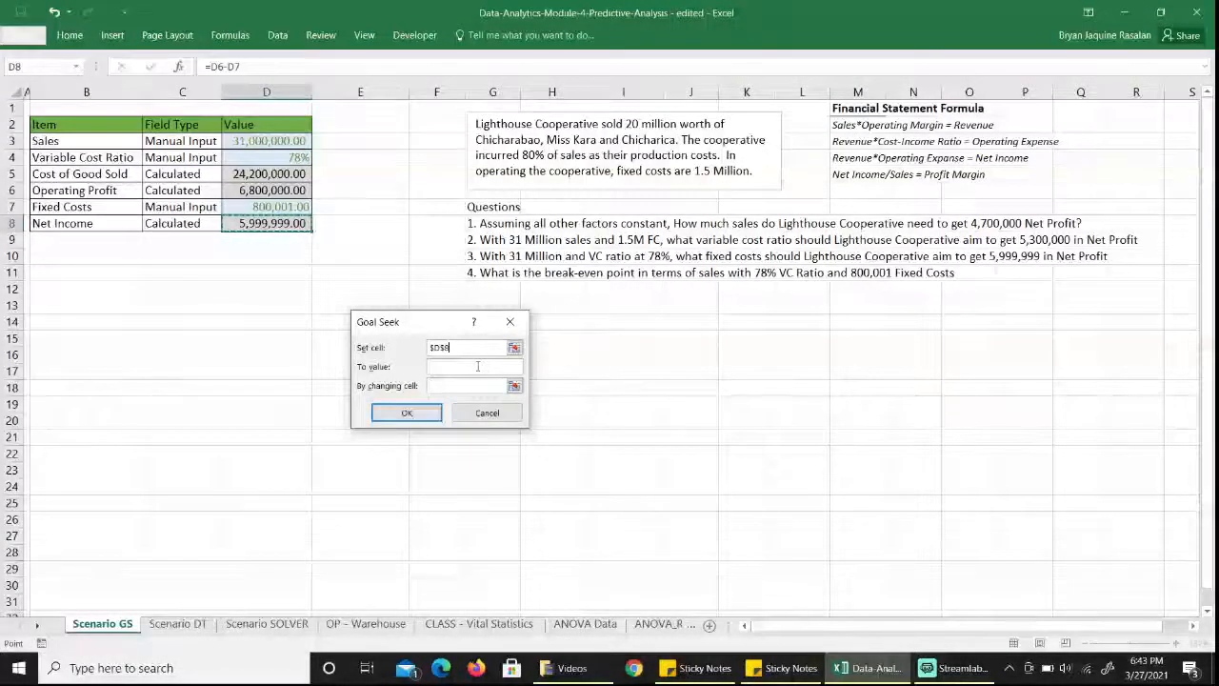
type("0")
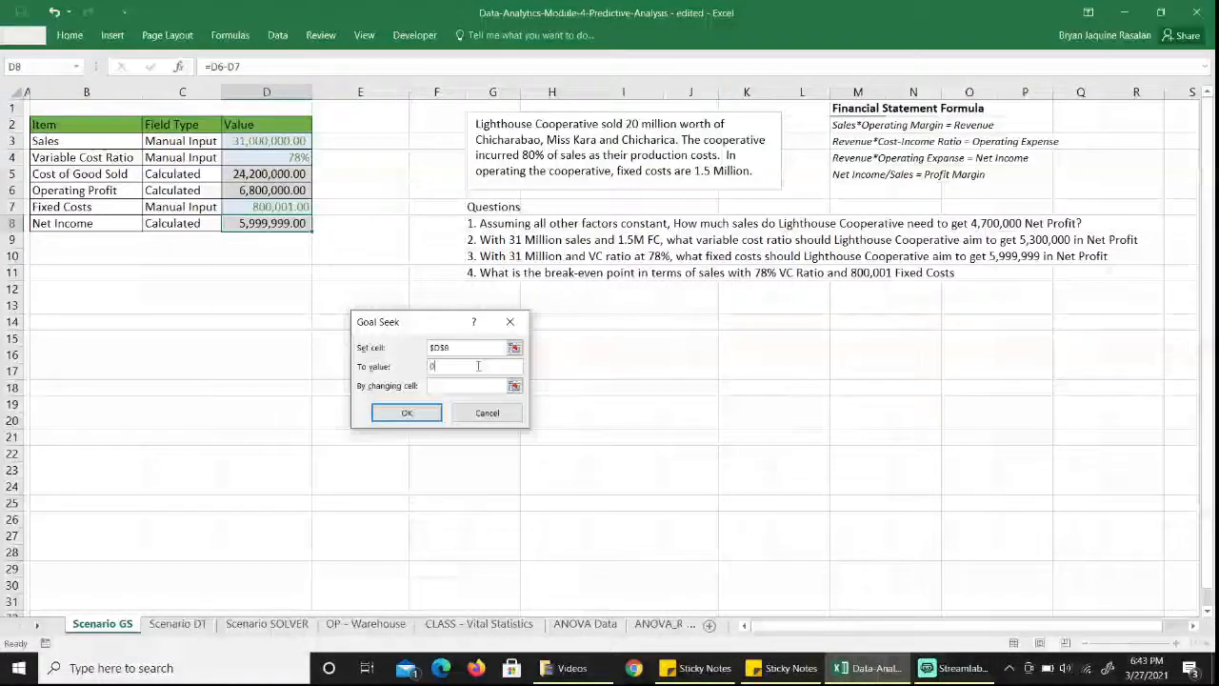
left_click(515, 386)
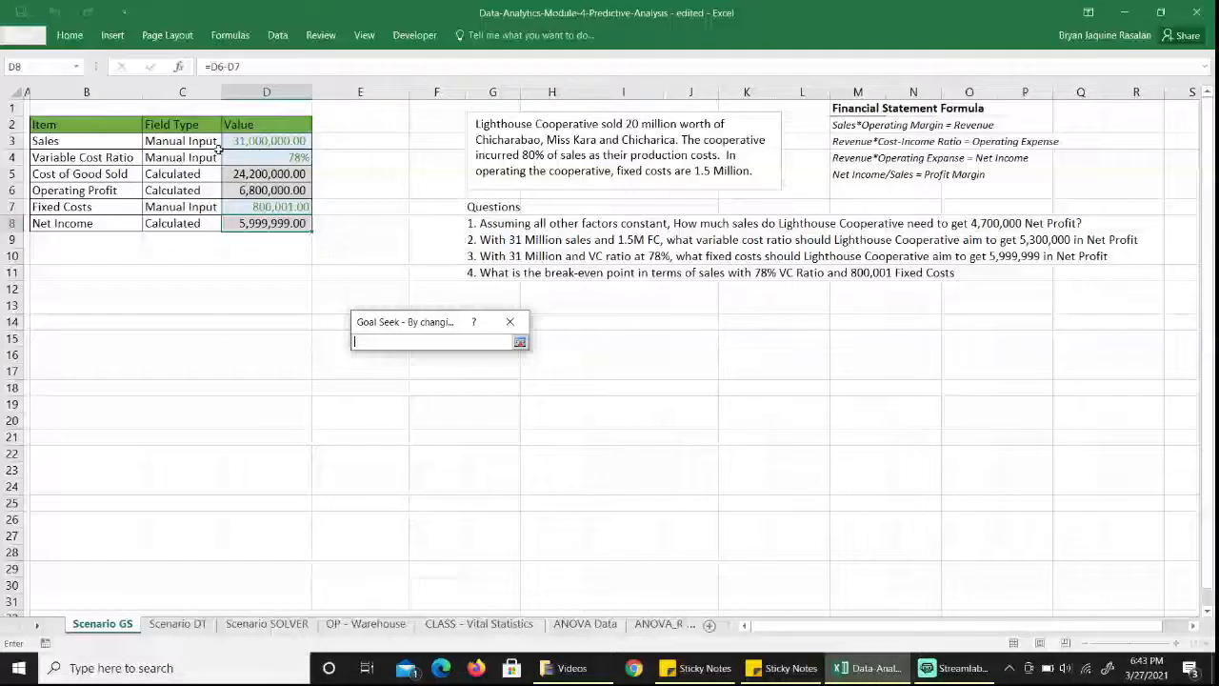
left_click(242, 140)
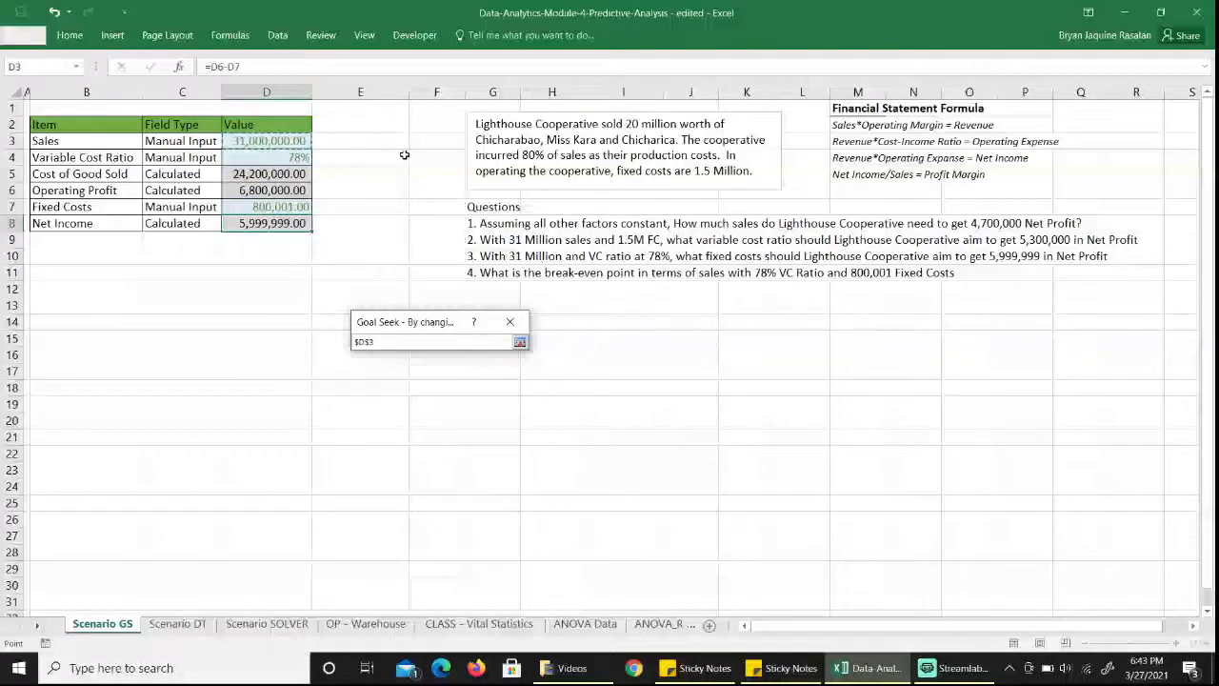
left_click(520, 341)
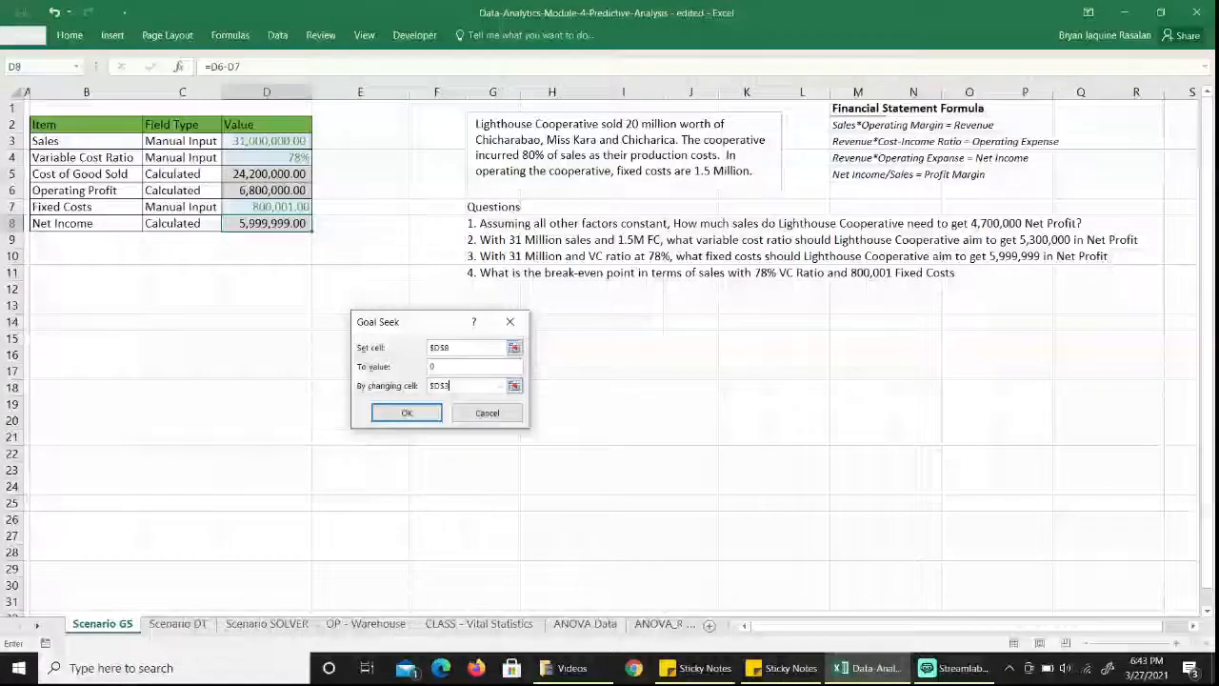
left_click(404, 414)
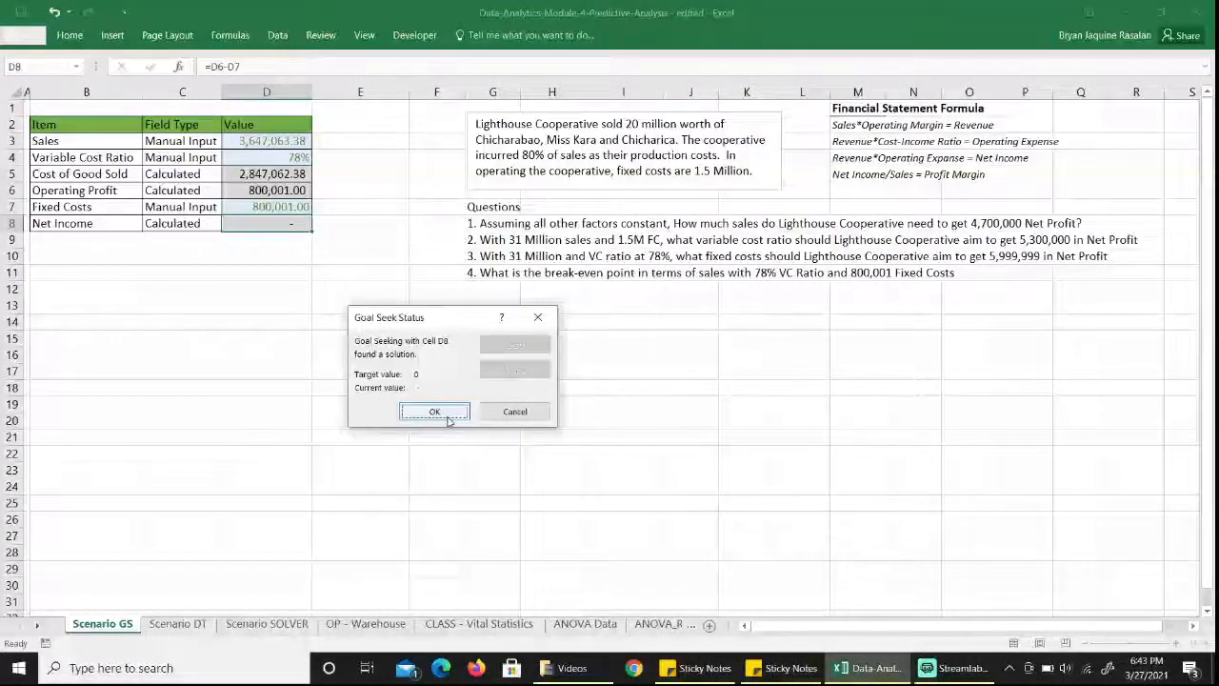
left_click(438, 412)
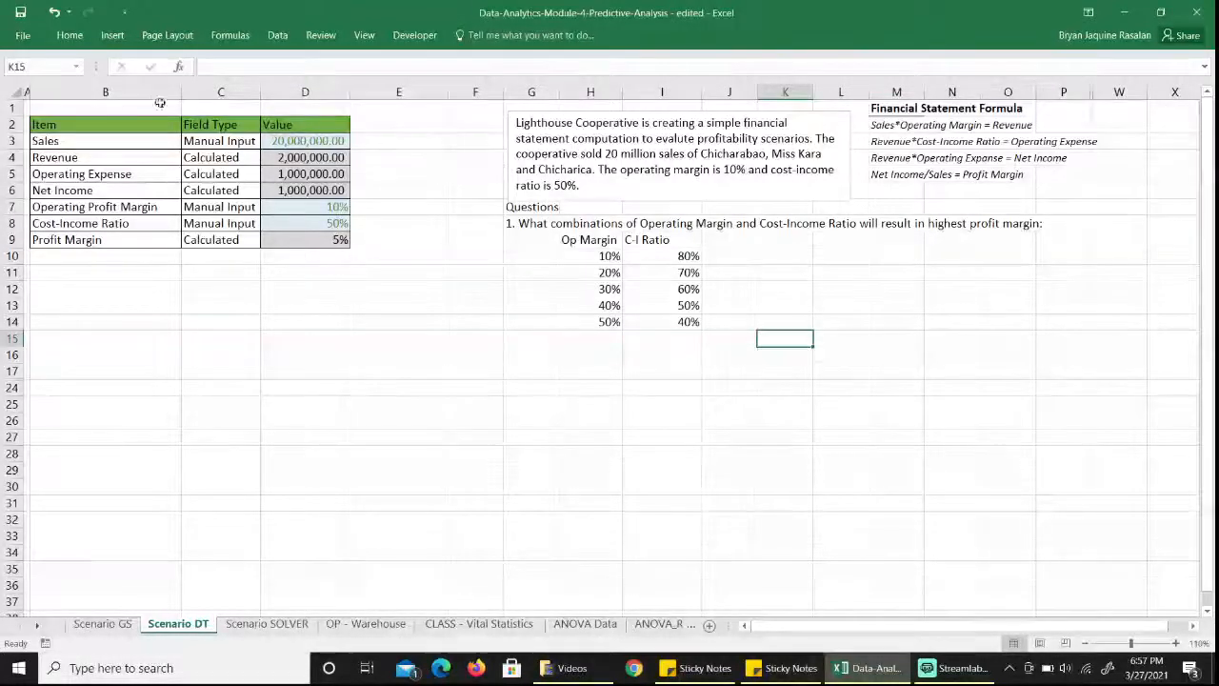
left_click(92, 120)
left_click(107, 141)
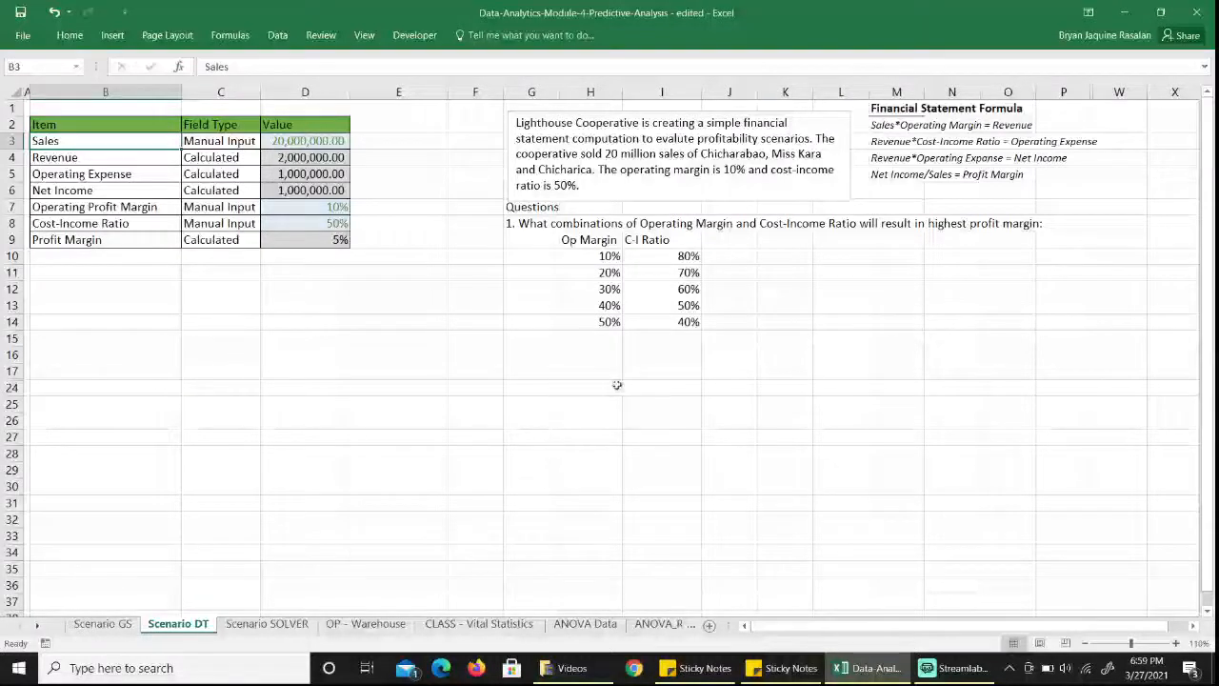
Copy the Op Margin percentages from H10:H14 on the Scenario DT sheet into the column starting at G25
left_click(588, 257)
left_click_drag(588, 255, 592, 322)
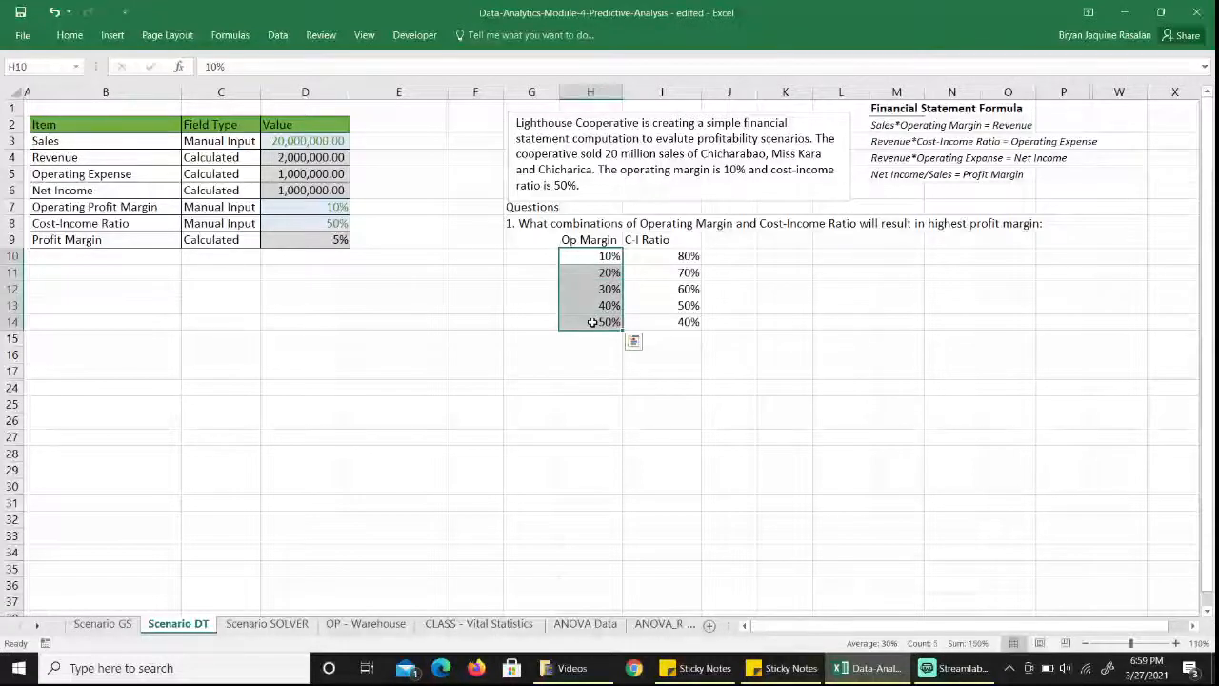
key("ctrl+c")
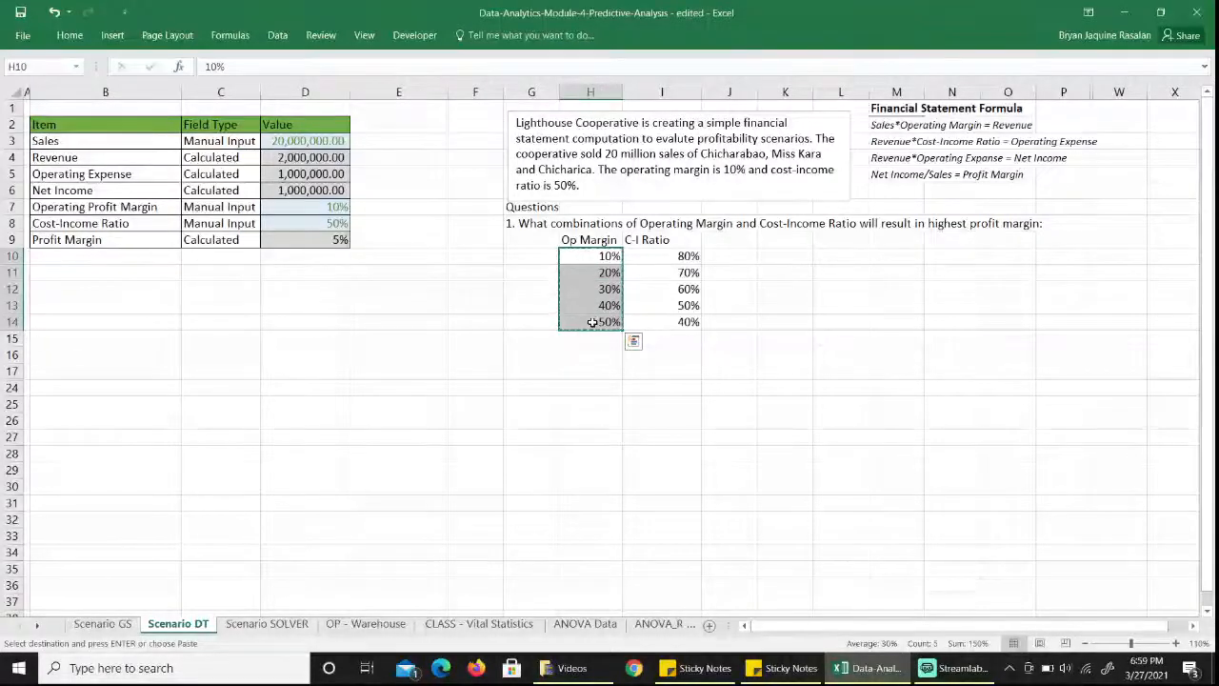
left_click(541, 419)
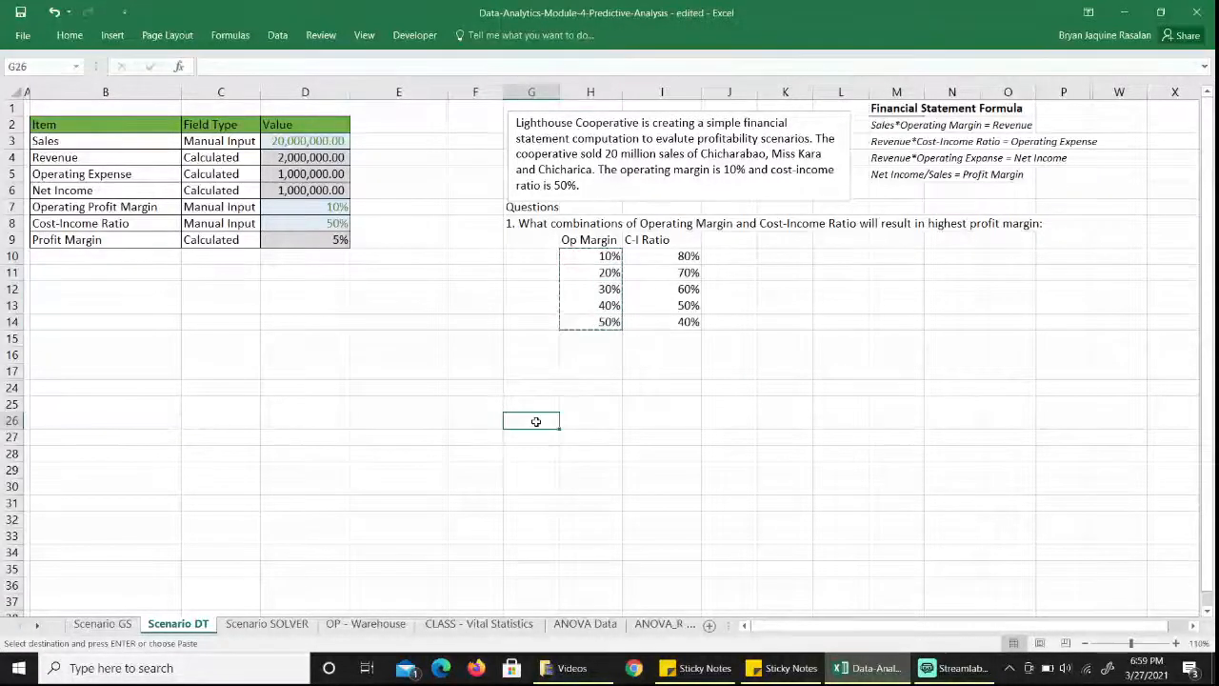
left_click(544, 407)
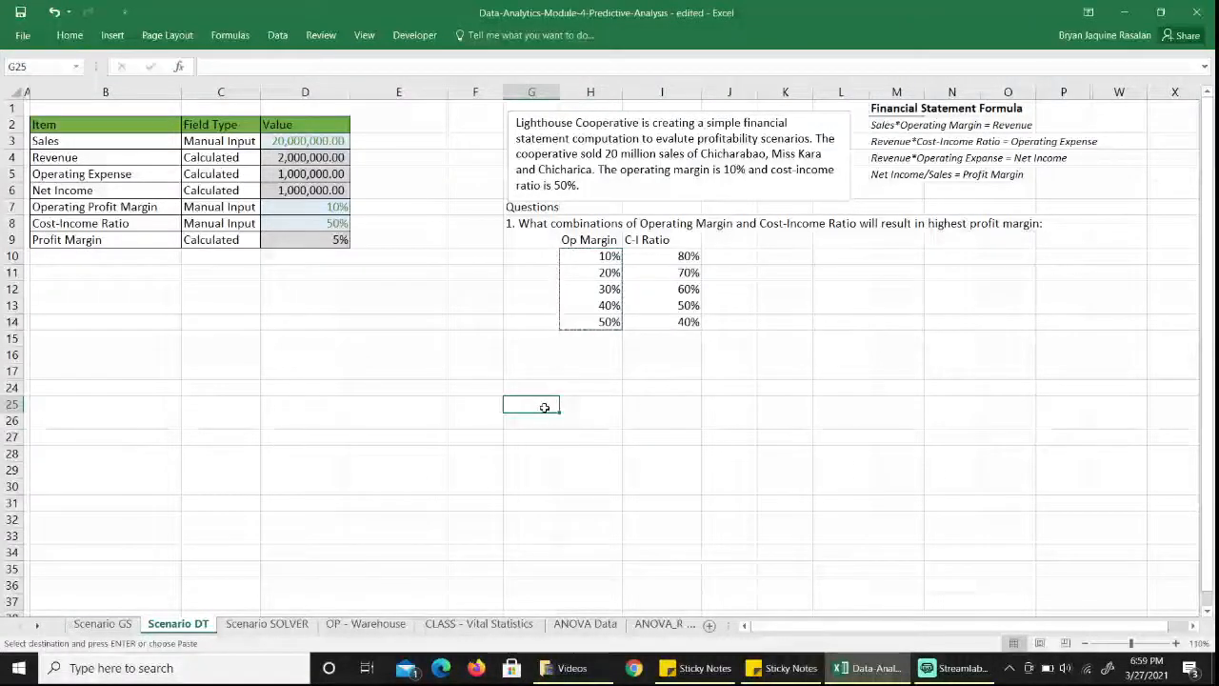
key("ctrl+v")
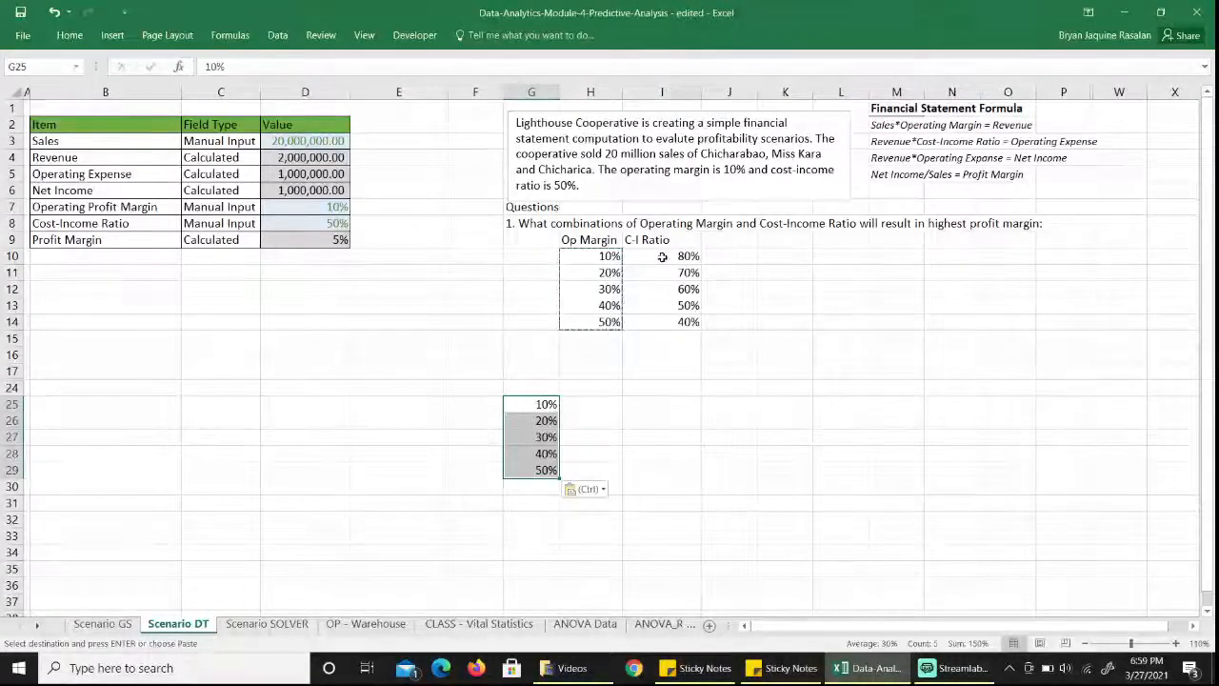
Copy the C-I Ratio percentages in I10:I14 and paste them transposed into the row starting at H24
left_click(662, 256)
left_click_drag(661, 256, 663, 321)
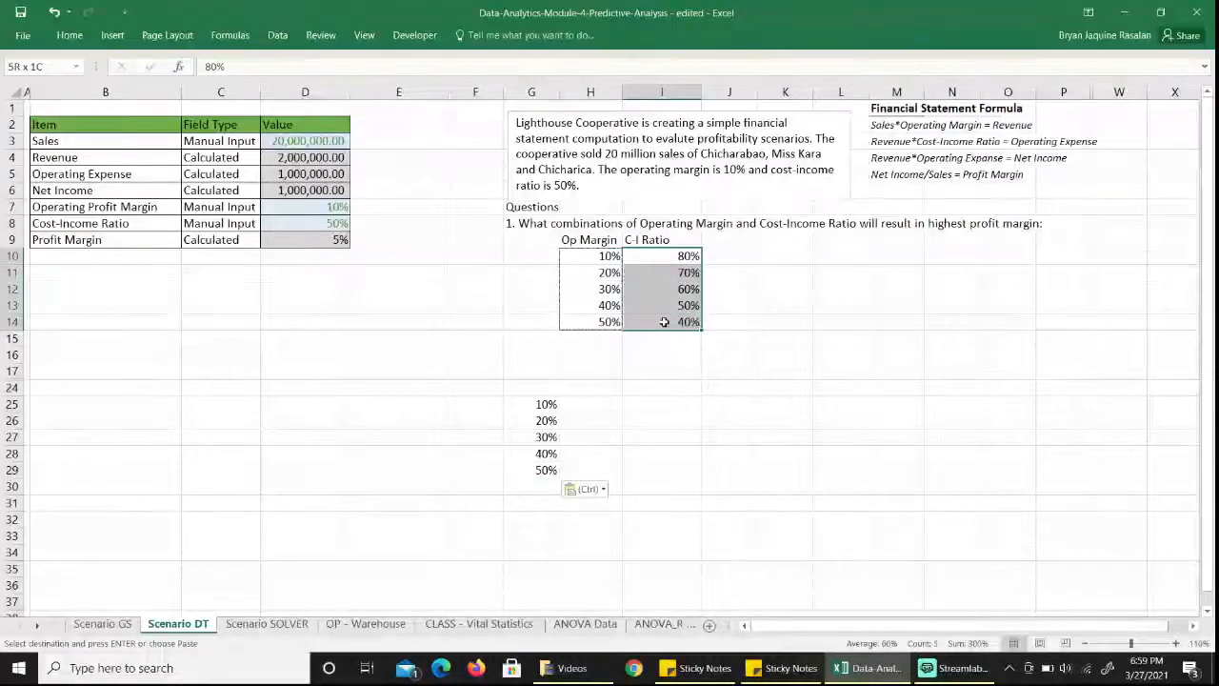
key("ctrl+c")
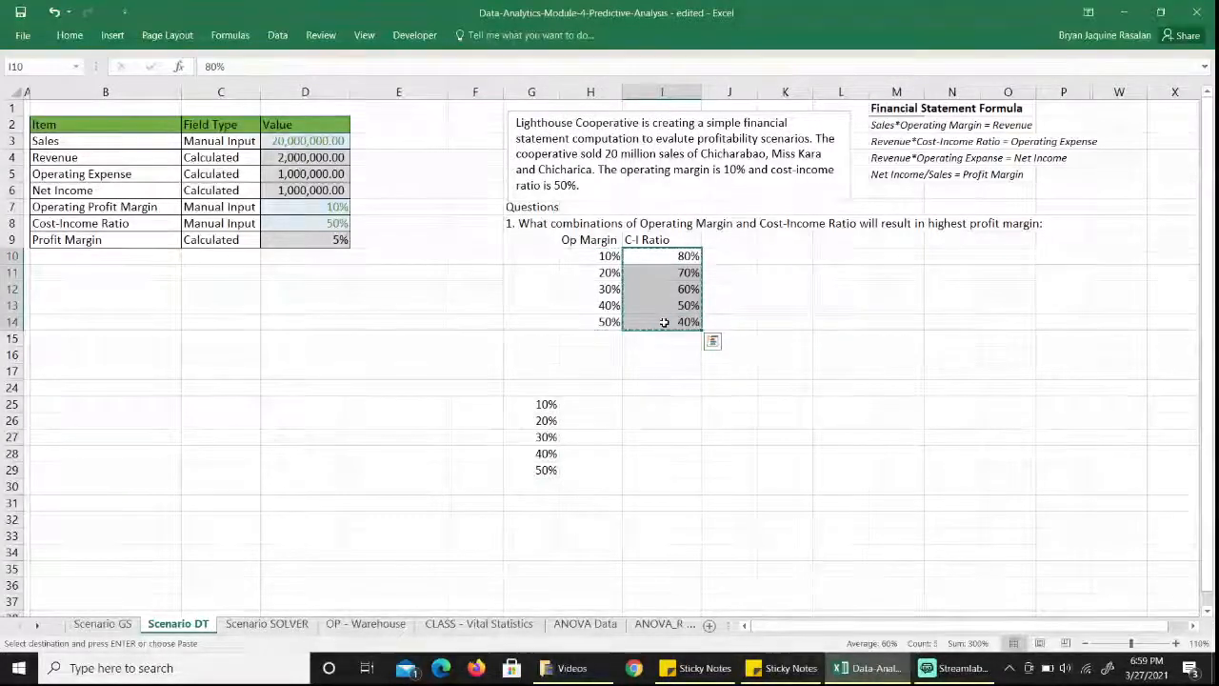
left_click(579, 389)
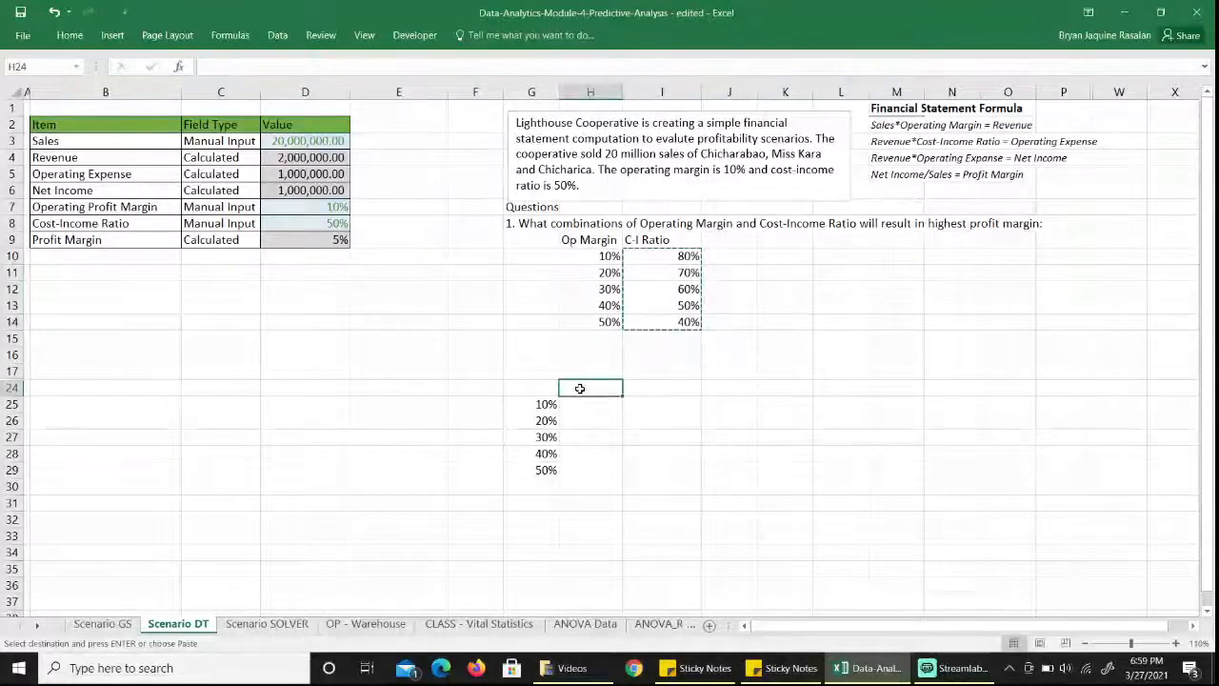
right_click(580, 391)
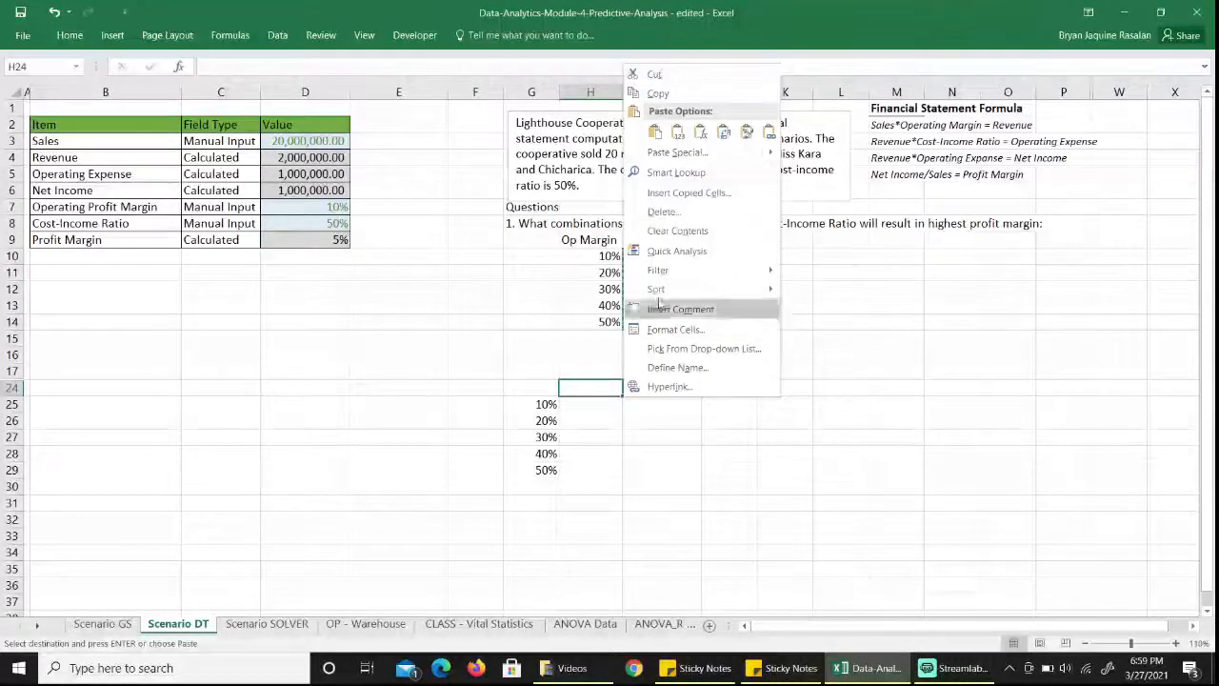
mouse_move(745, 154)
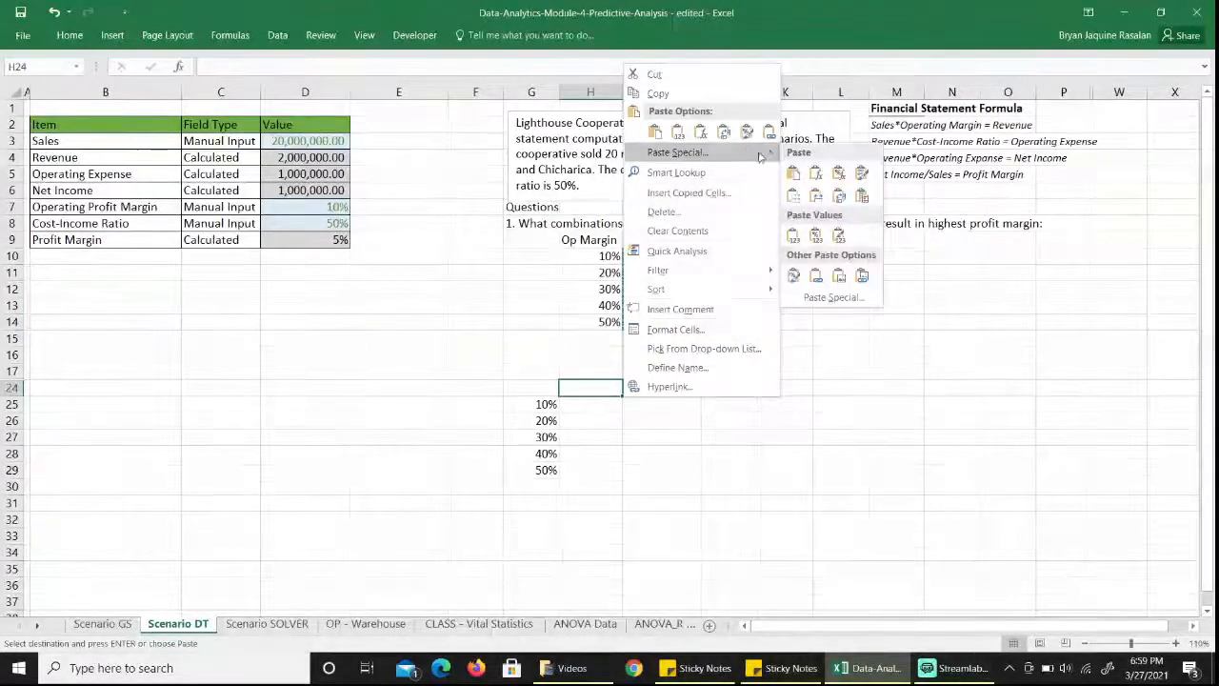
left_click(841, 198)
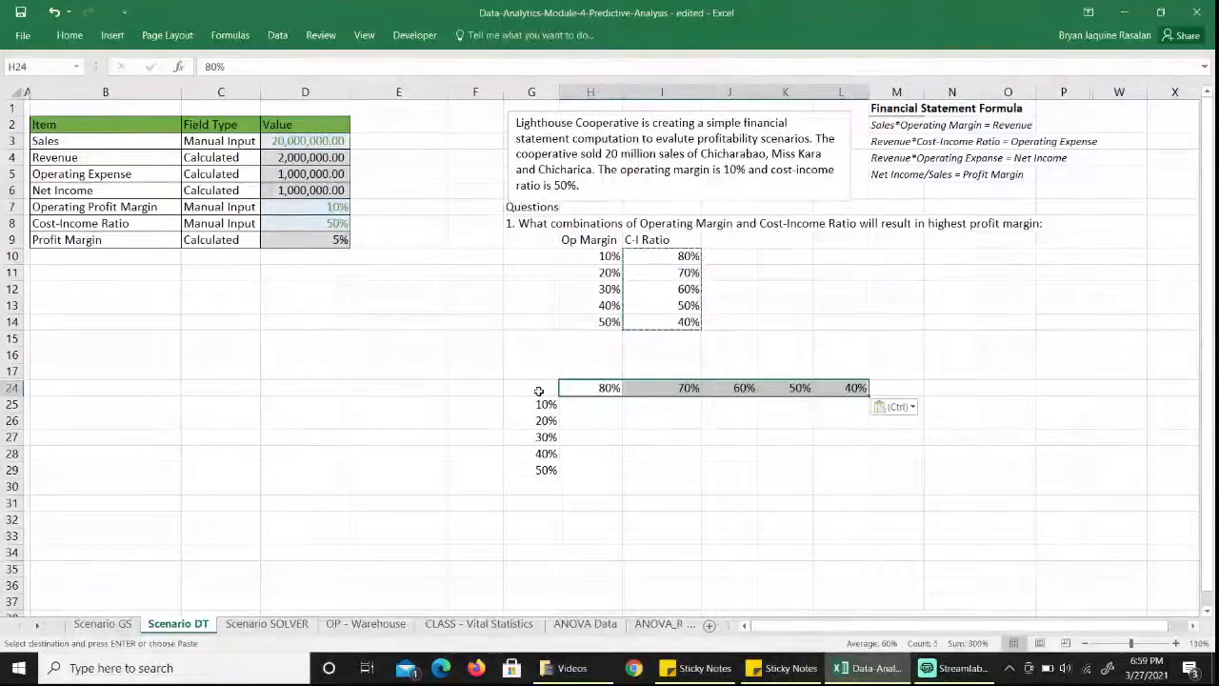
Link corner cell G24 of the table to the Profit Margin value with the formula =D9
left_click(538, 391)
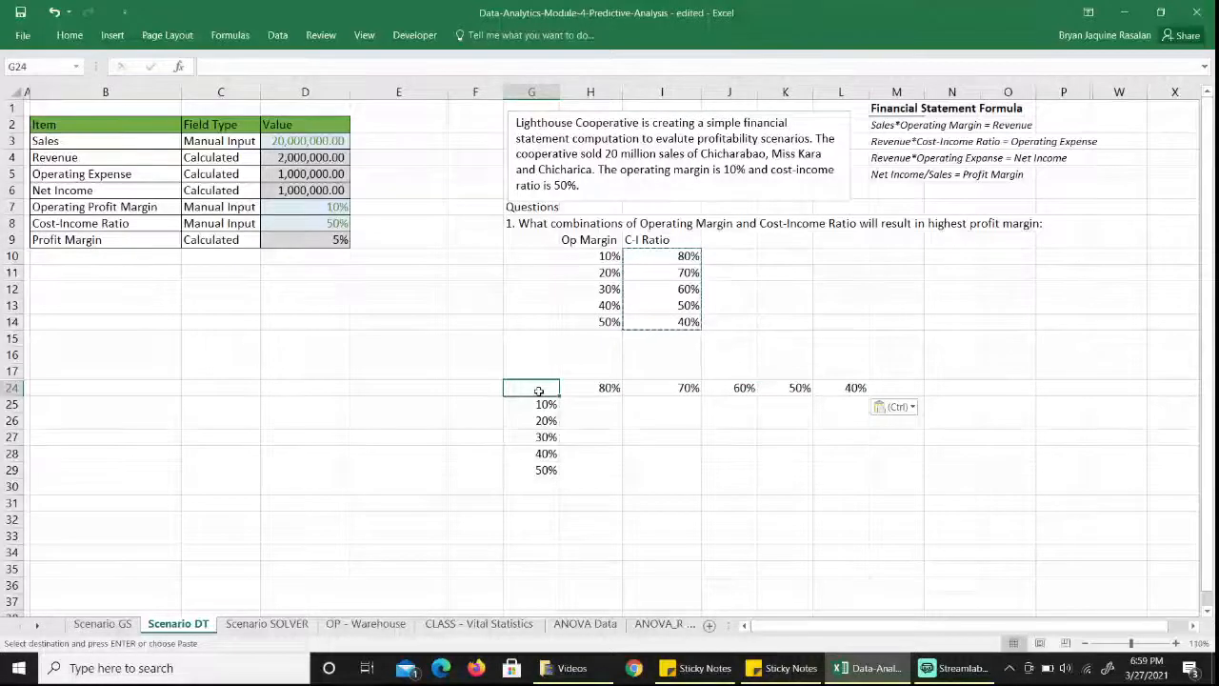
type("=")
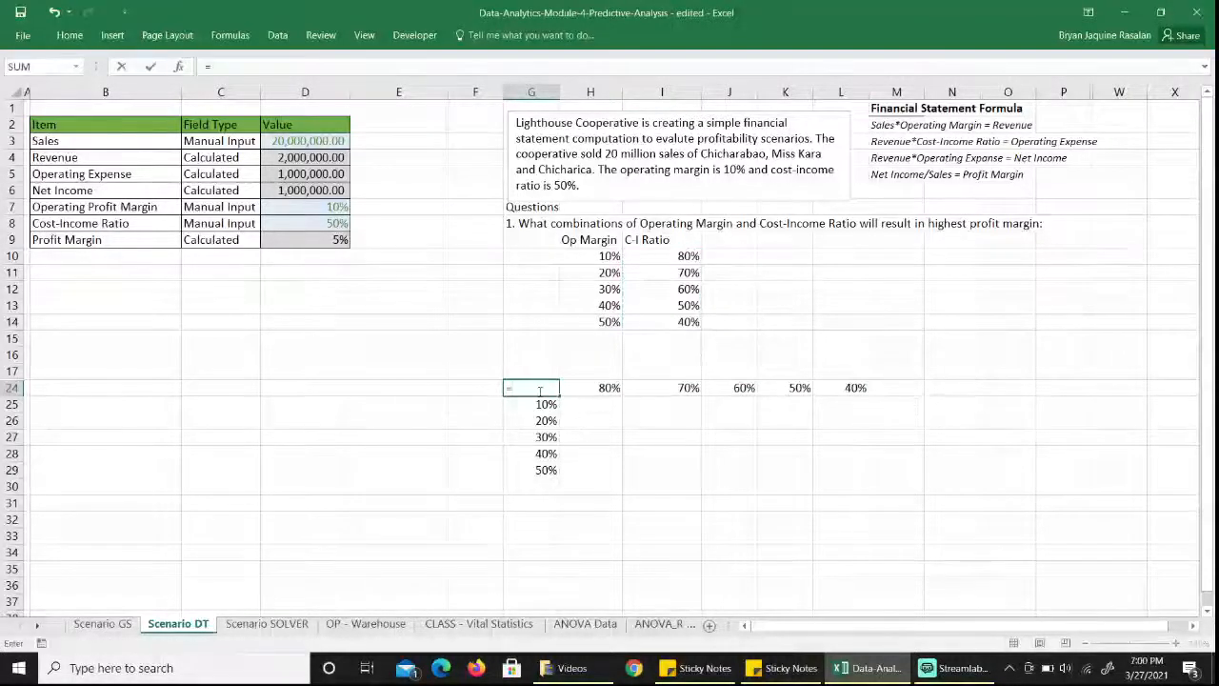
left_click(294, 239)
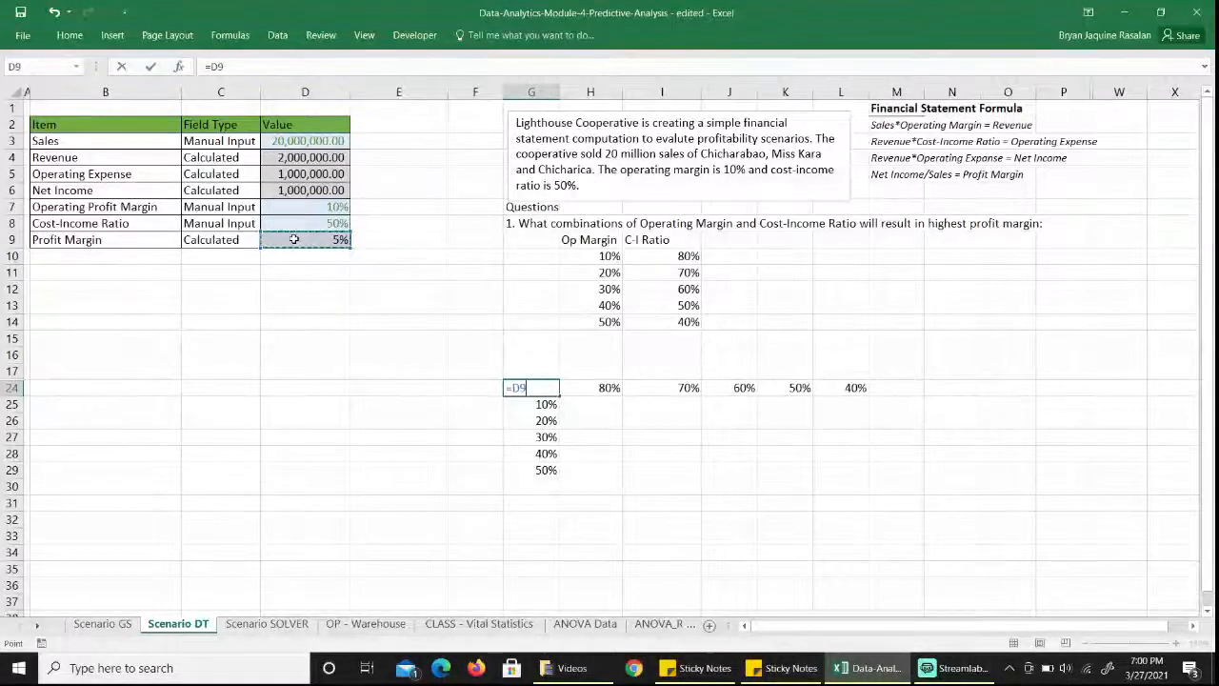
key("Return")
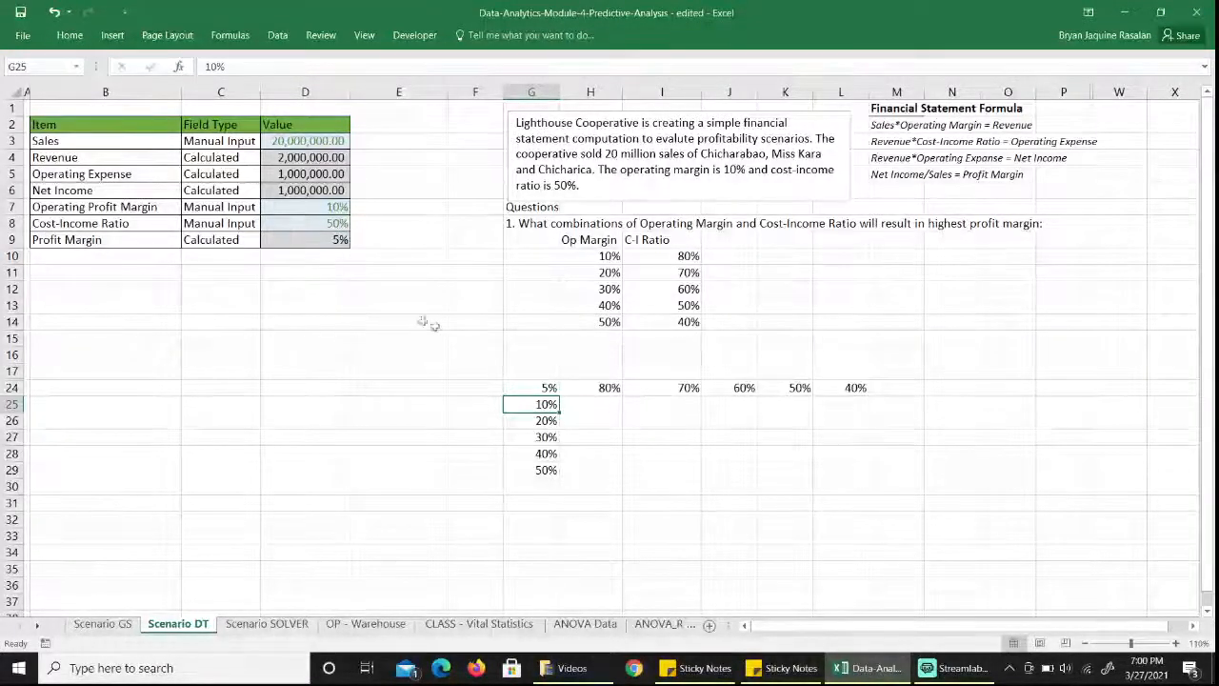
Start a what-if Data Table on G24:L29 with the Cost-Income Ratio cell D8 as the row input cell
left_click(530, 390)
left_click_drag(530, 389, 836, 465)
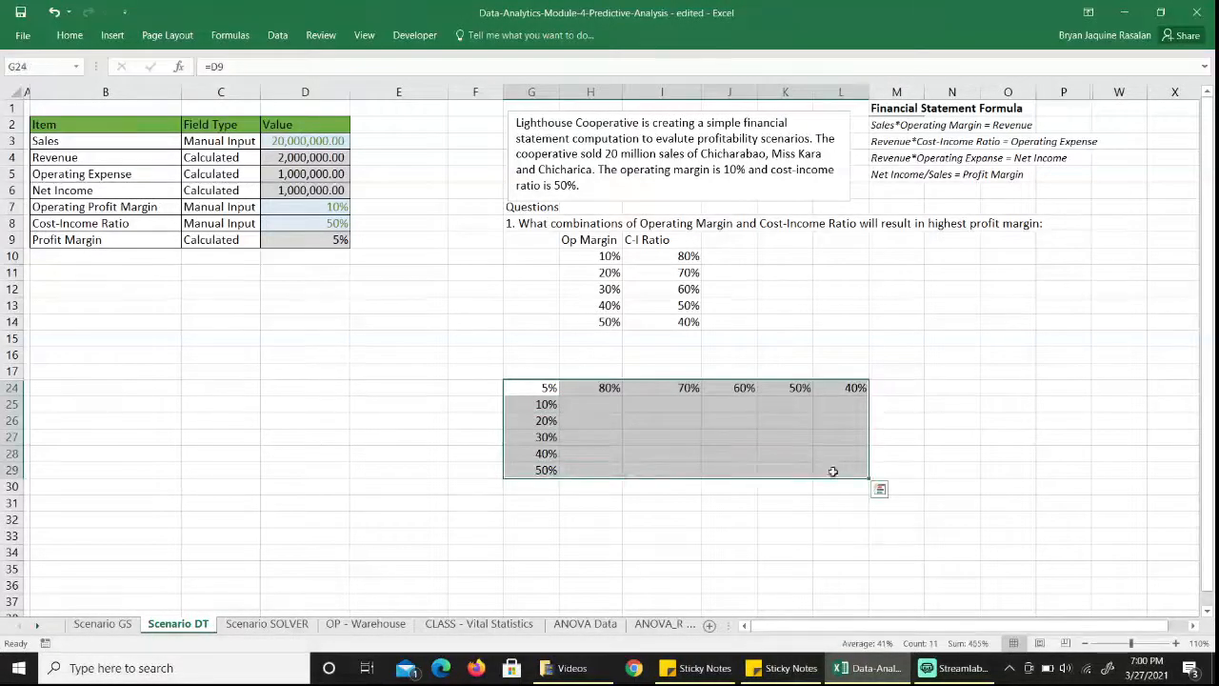
left_click(277, 35)
left_click(919, 92)
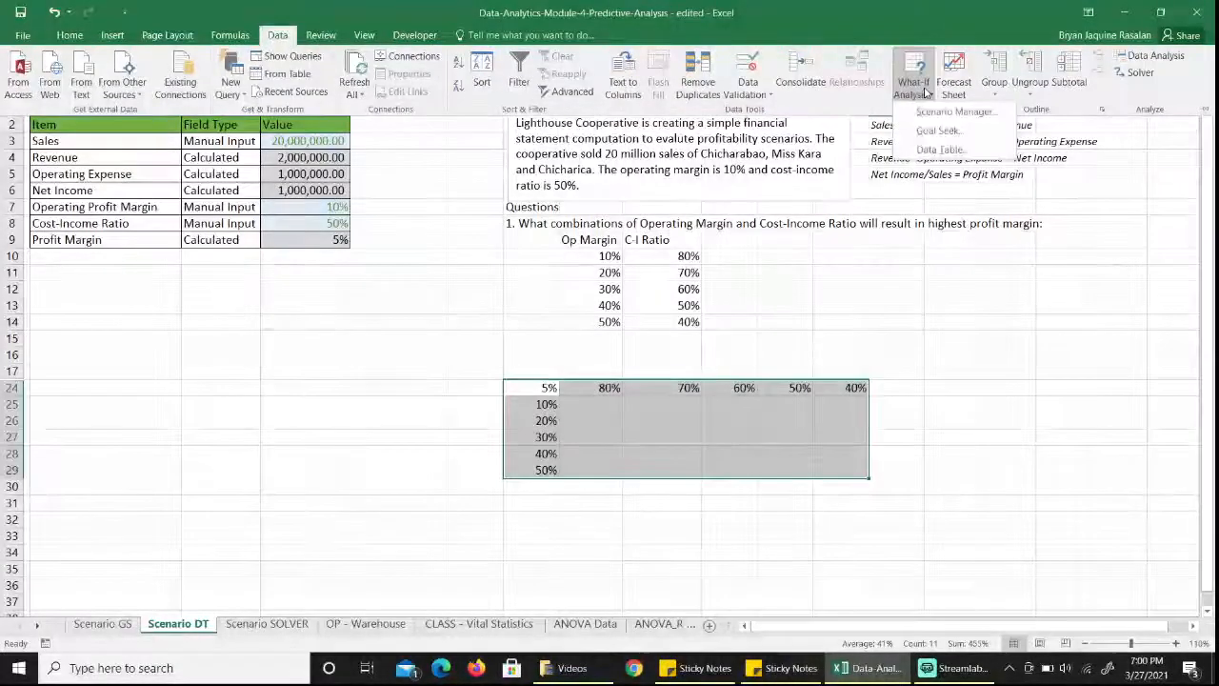
left_click(943, 150)
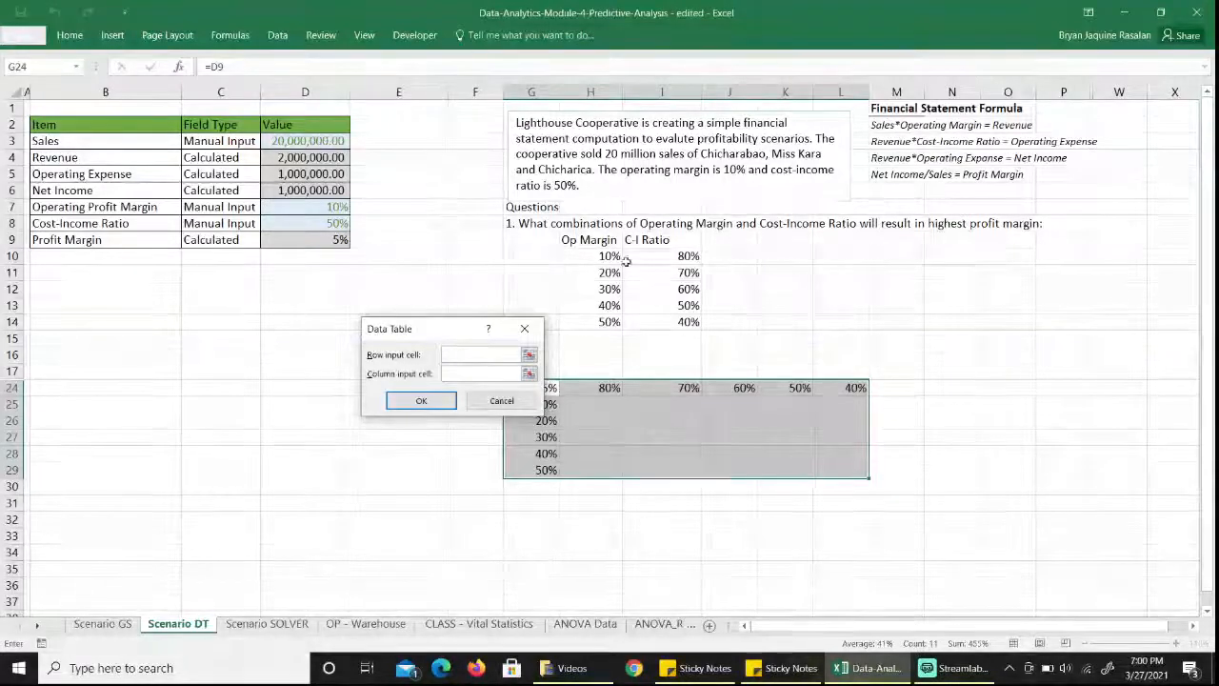
left_click_drag(435, 336, 284, 305)
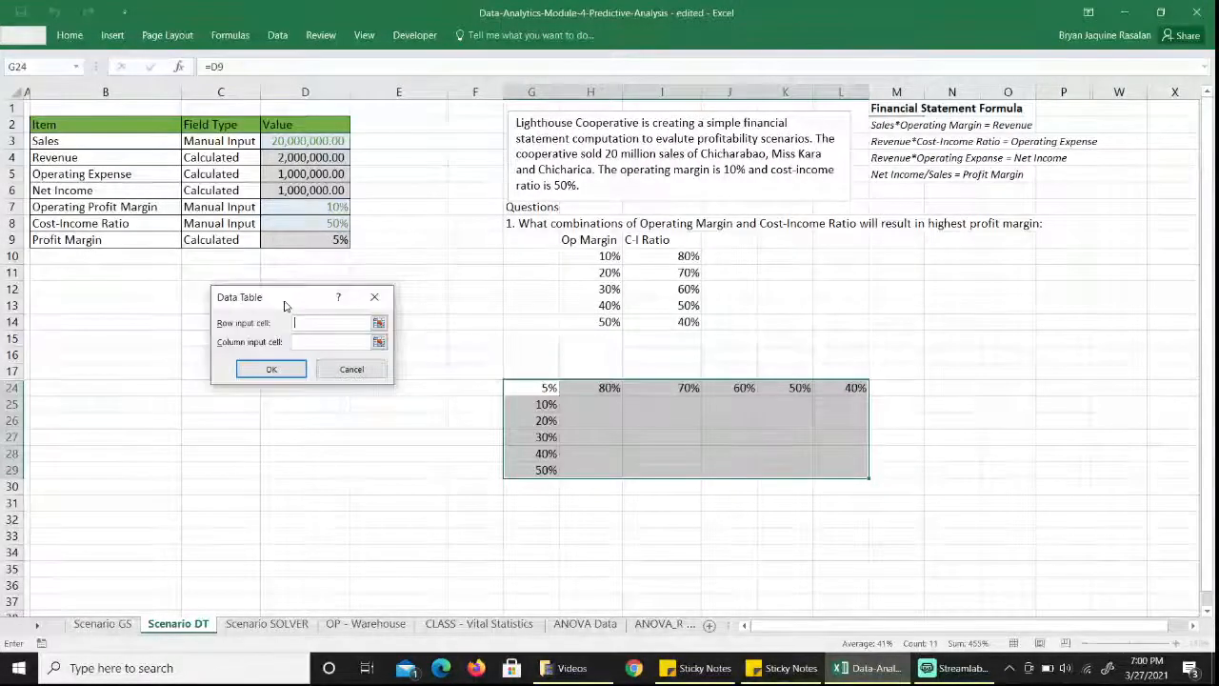
left_click(380, 324)
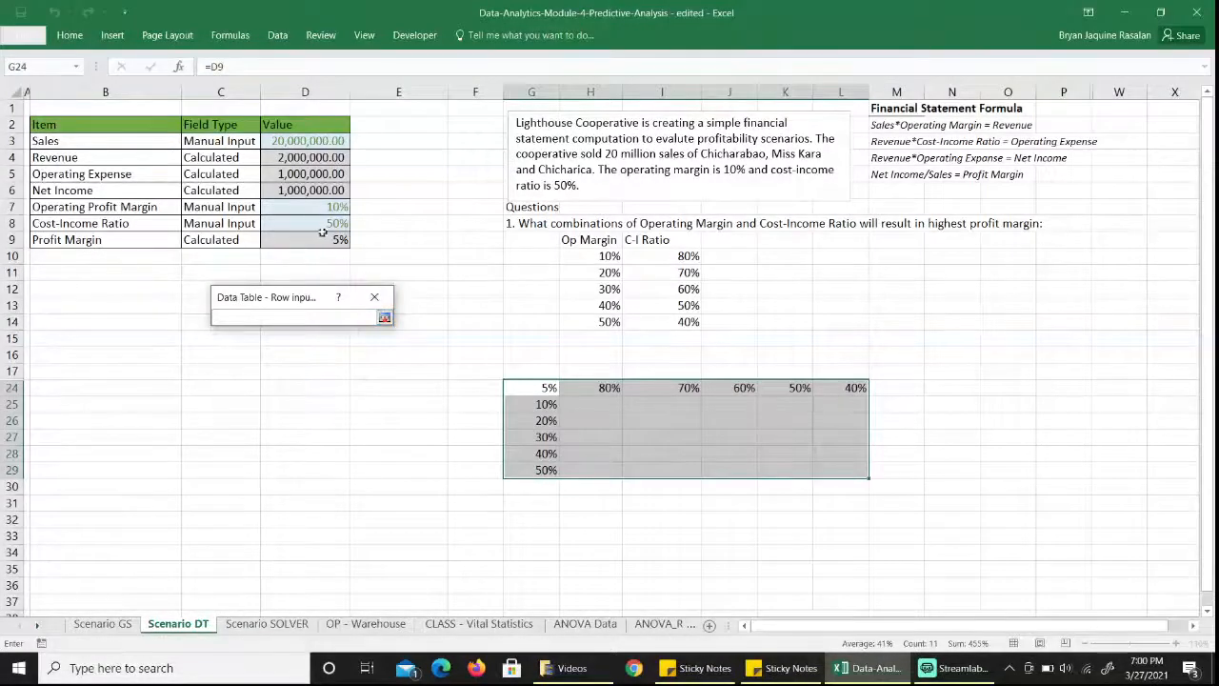
left_click(292, 223)
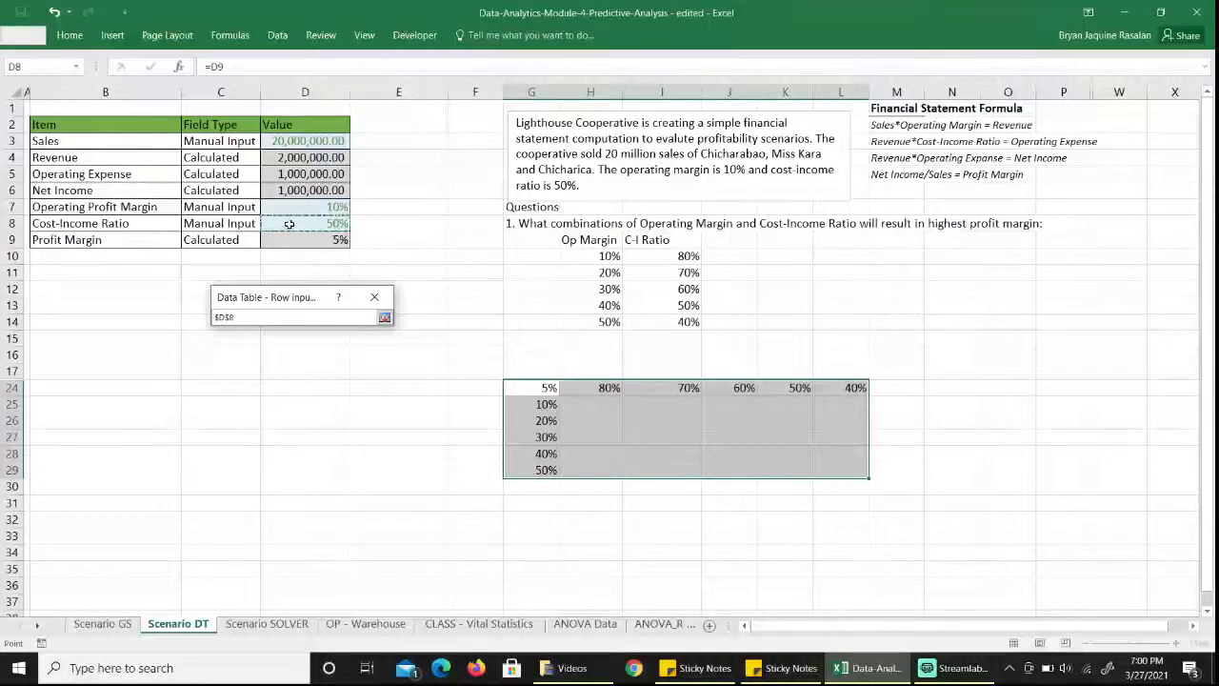
left_click(384, 317)
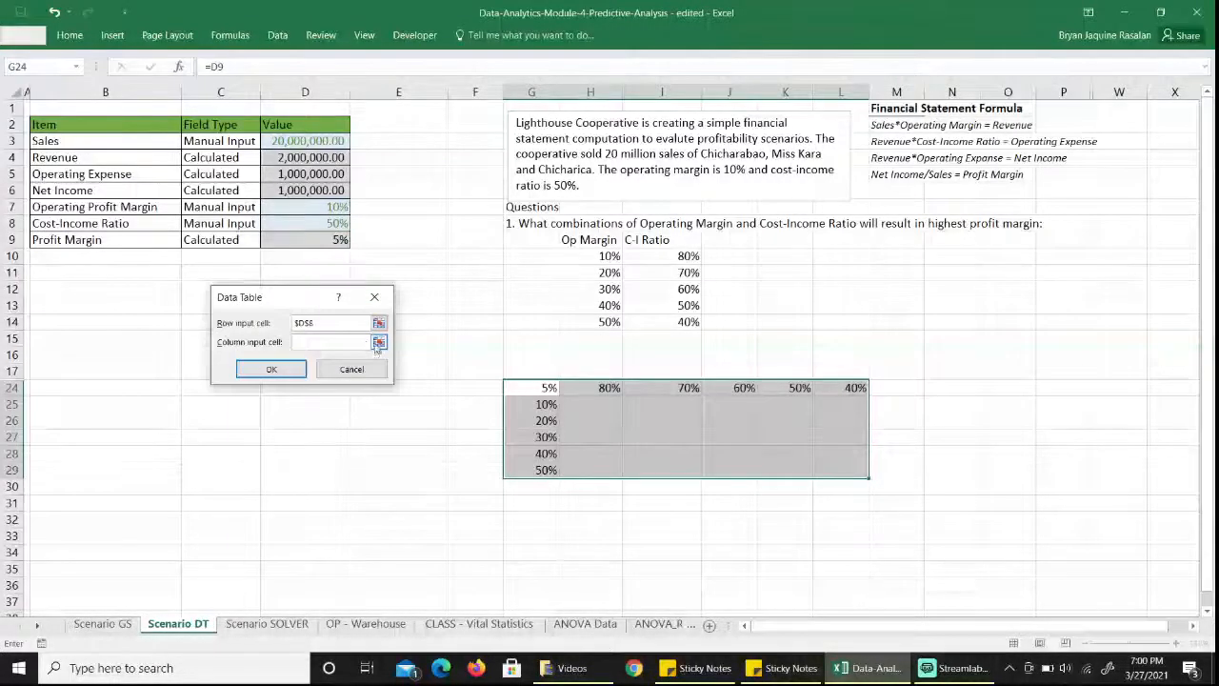
Set the Operating Profit Margin cell D7 as the column input cell and generate the data table
left_click(377, 341)
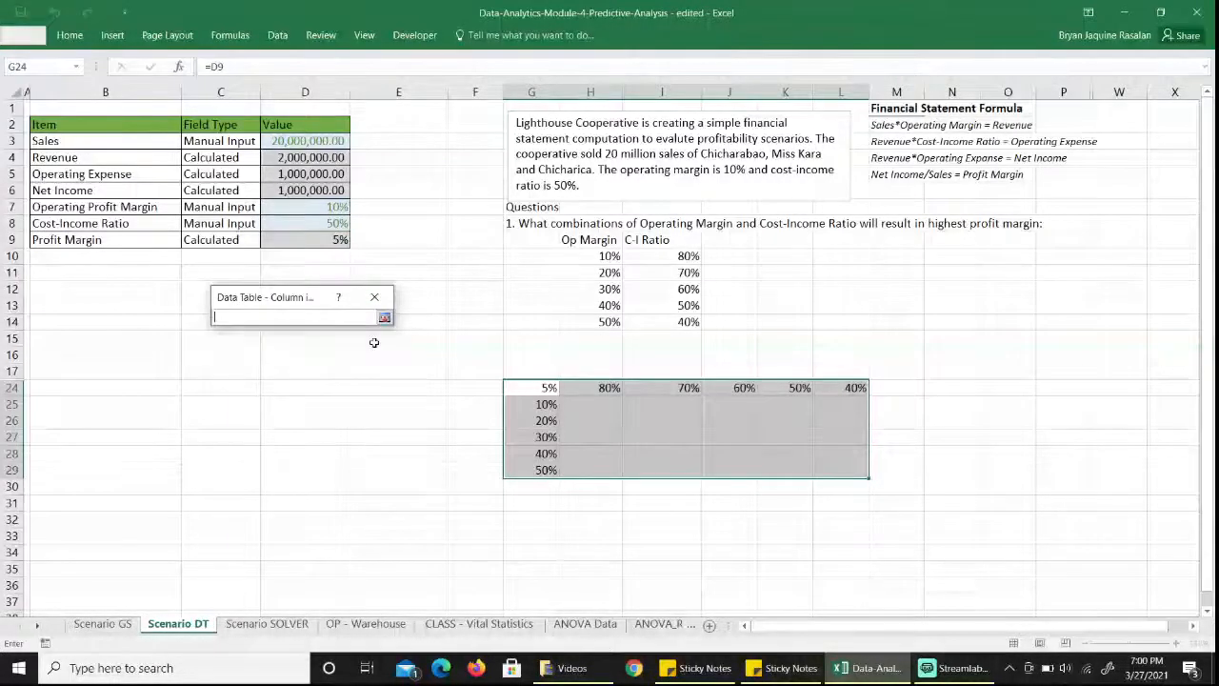
left_click(322, 207)
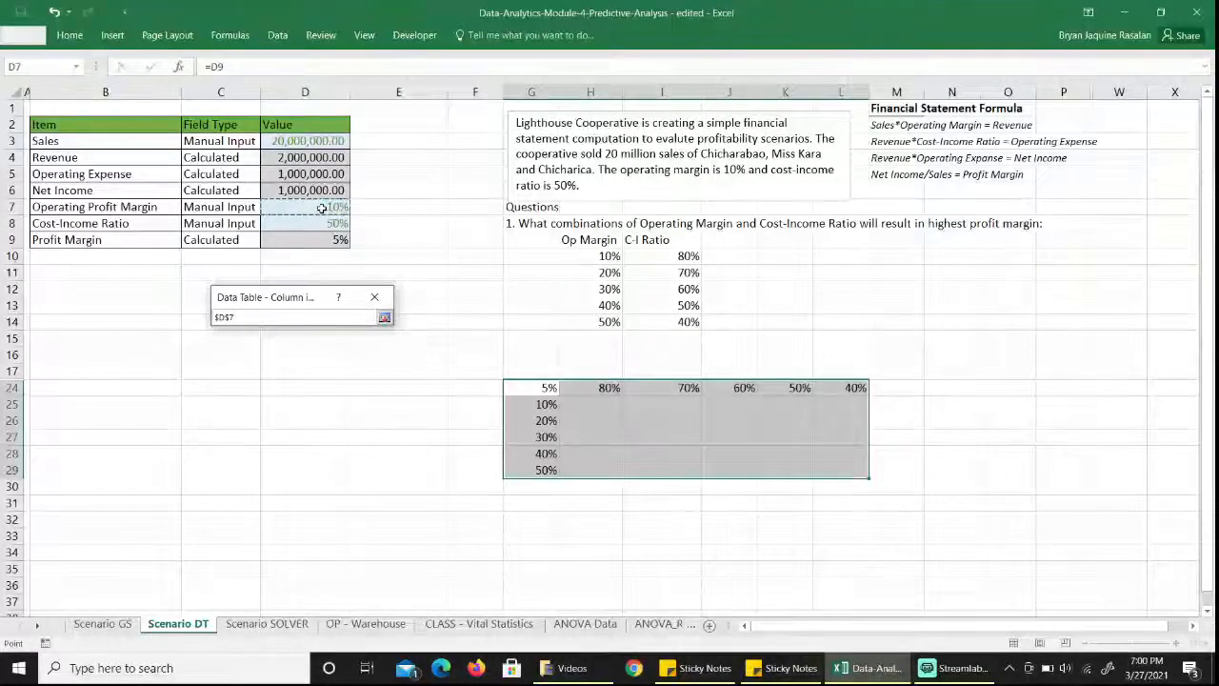
left_click(384, 317)
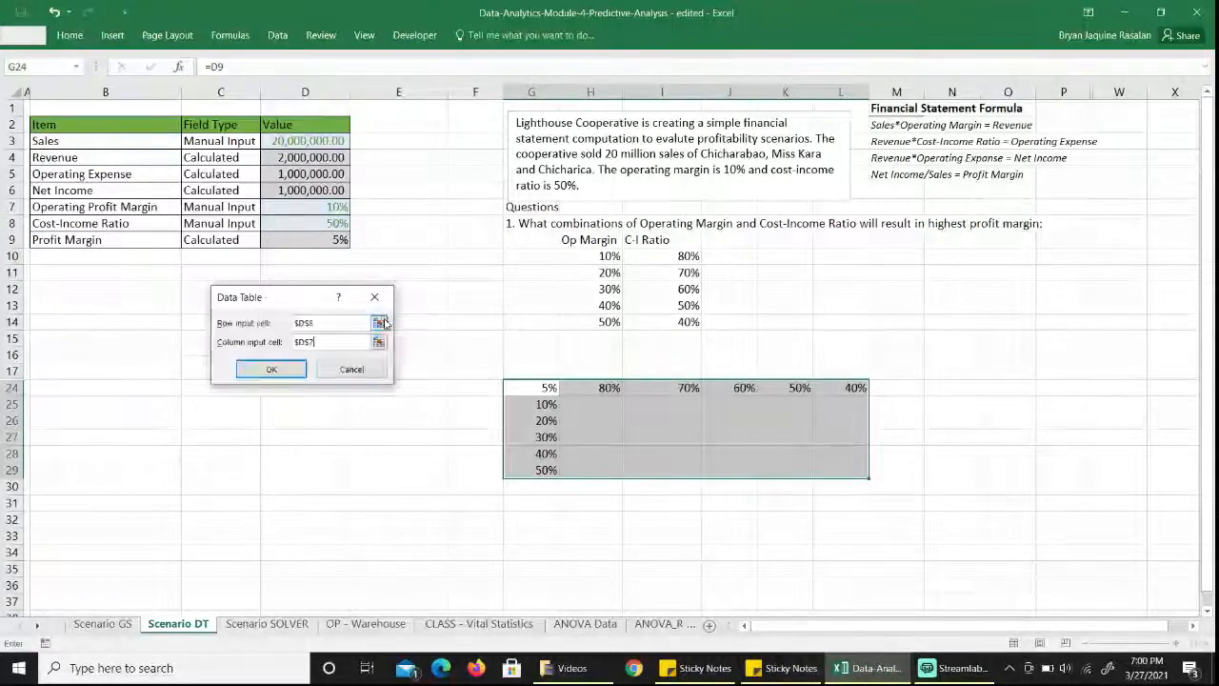
left_click(274, 371)
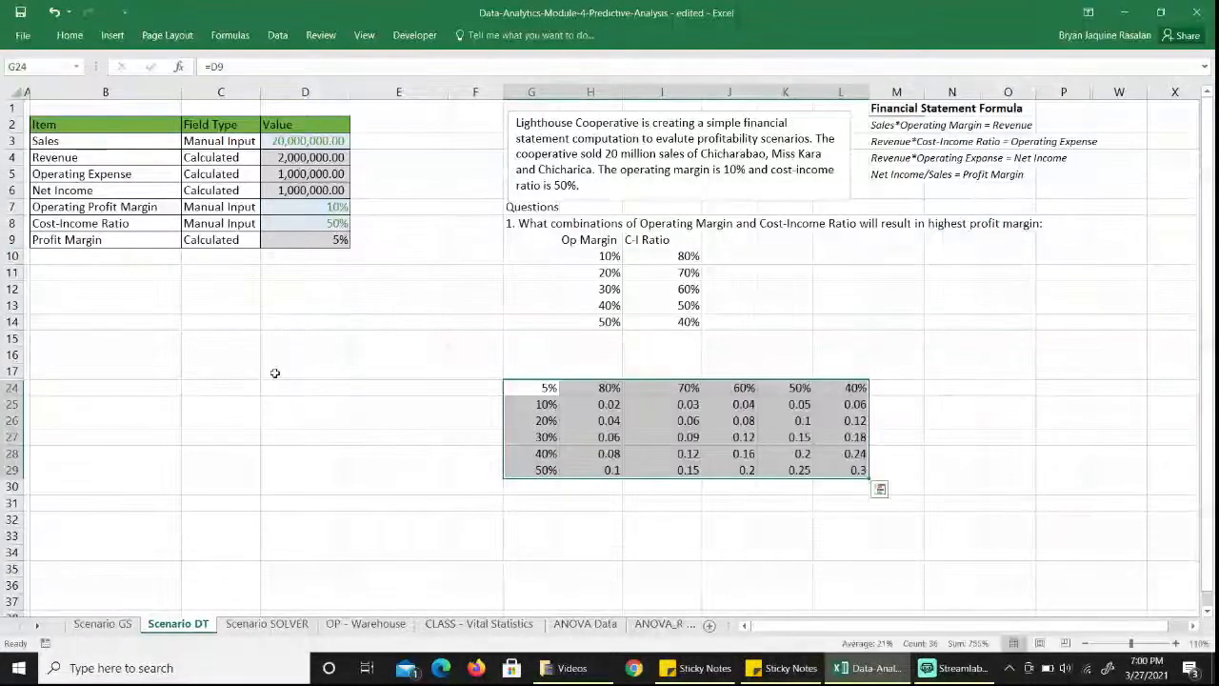
Format the data table G24:L29 as percentages
left_click(70, 35)
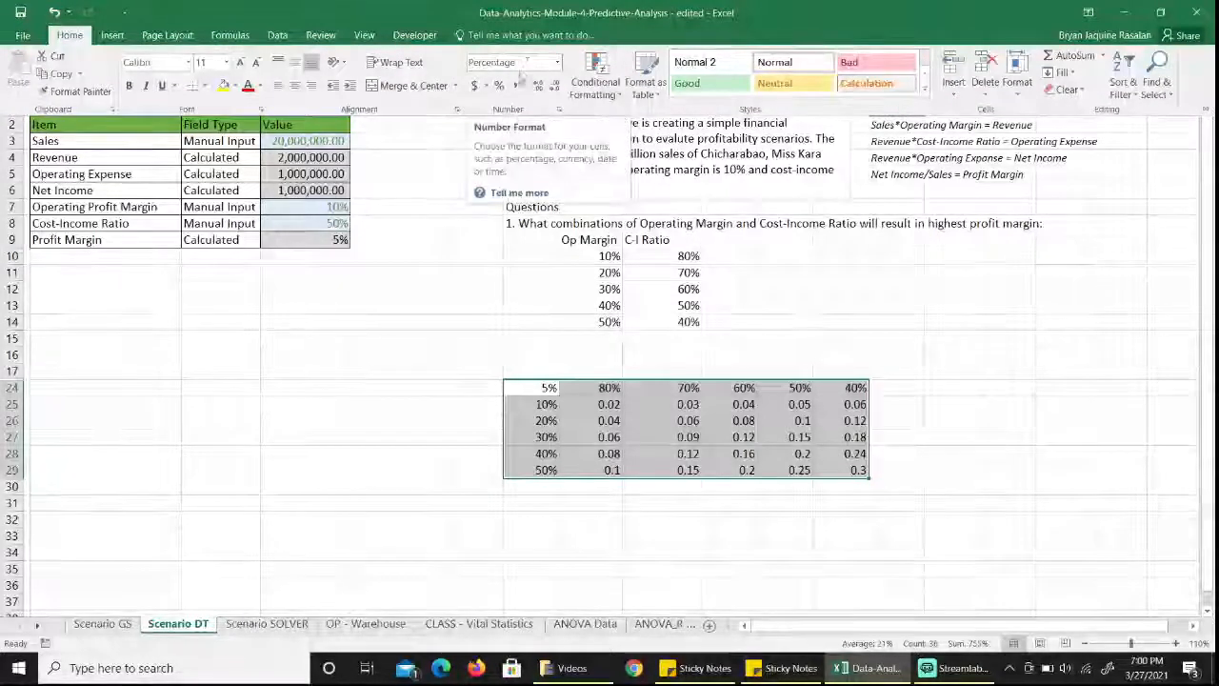
left_click(496, 86)
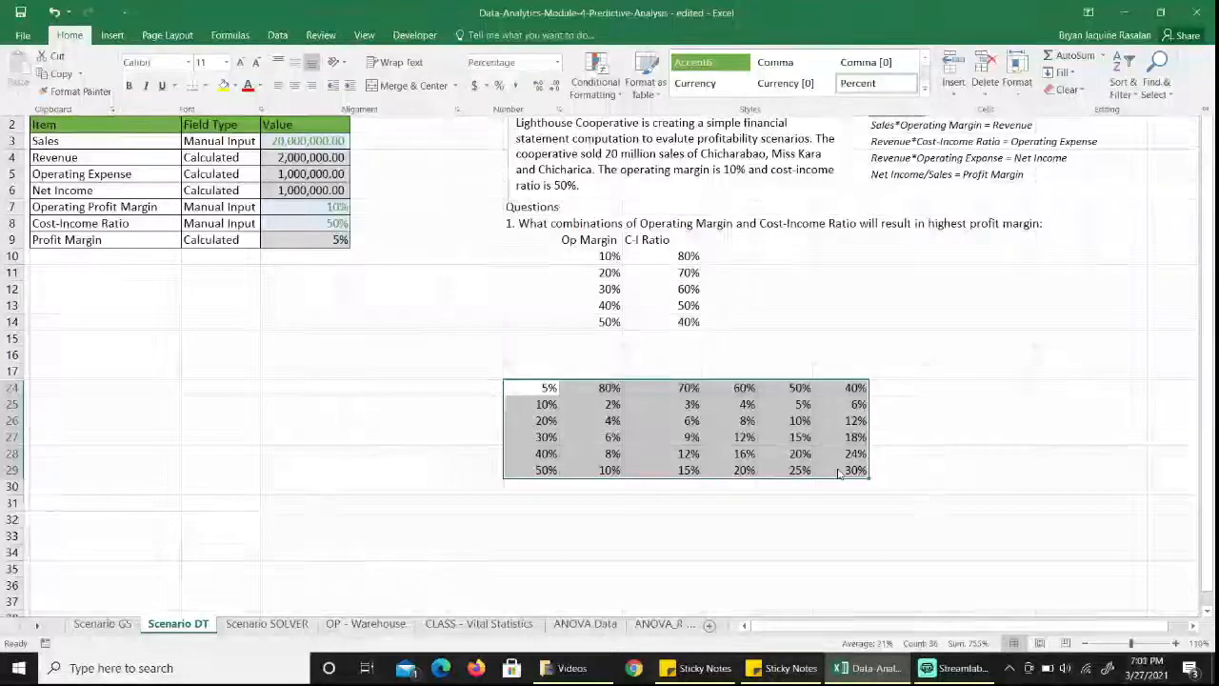
key("ctrl+F1")
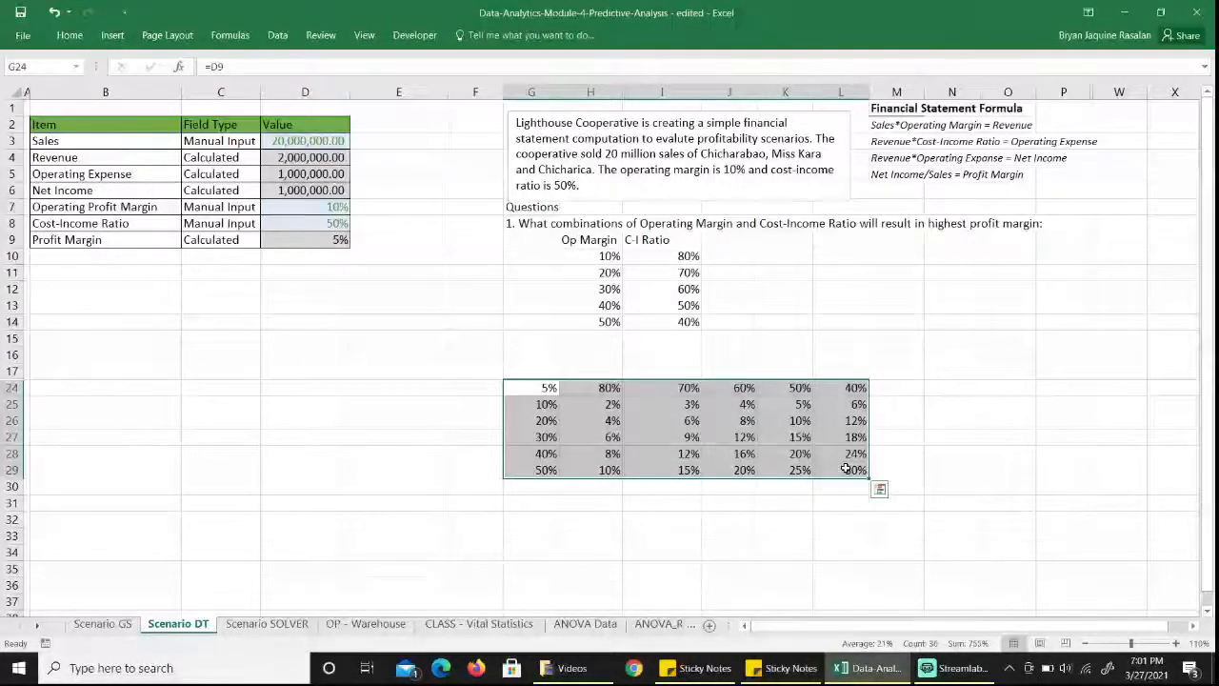
left_click(844, 470)
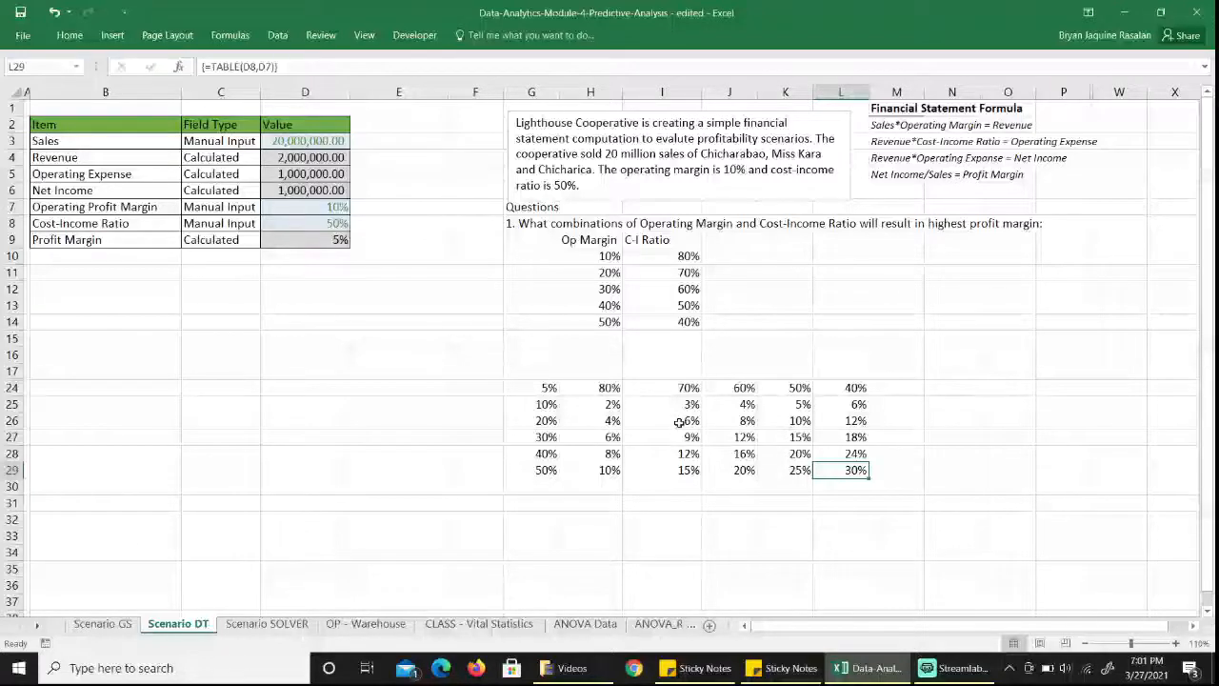
Apply a green-yellow-red color scale to the data table results in H25:L29, with green for the highest values
left_click_drag(596, 403, 846, 468)
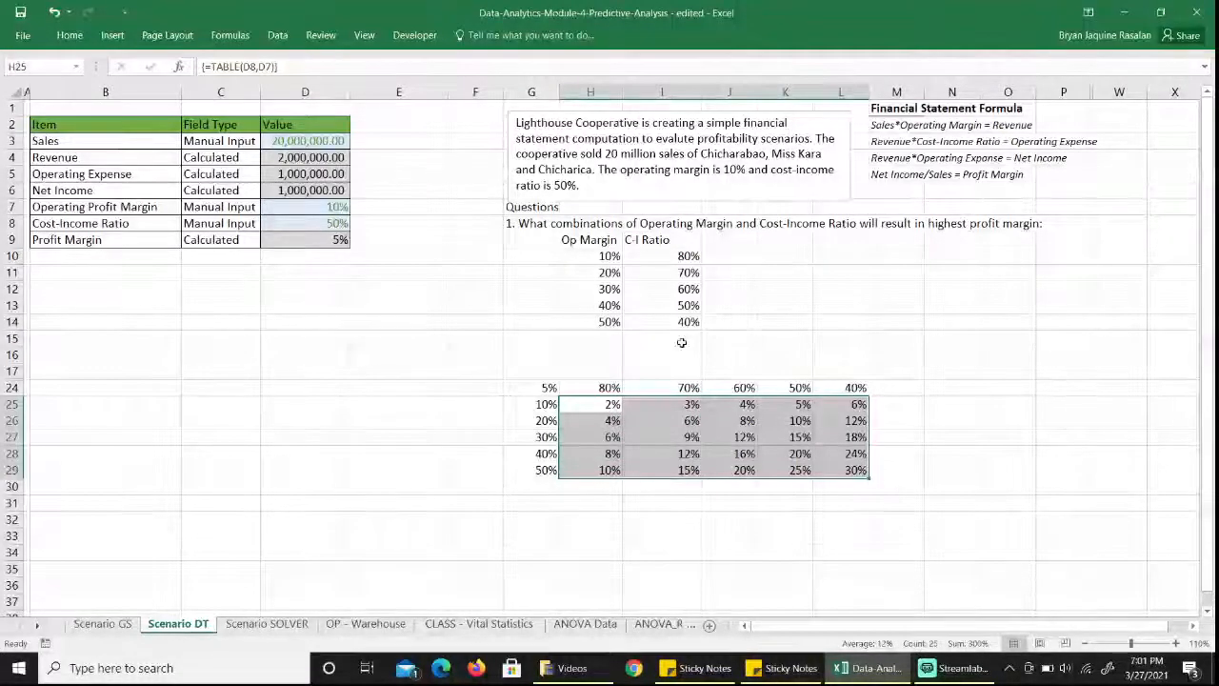
left_click(70, 36)
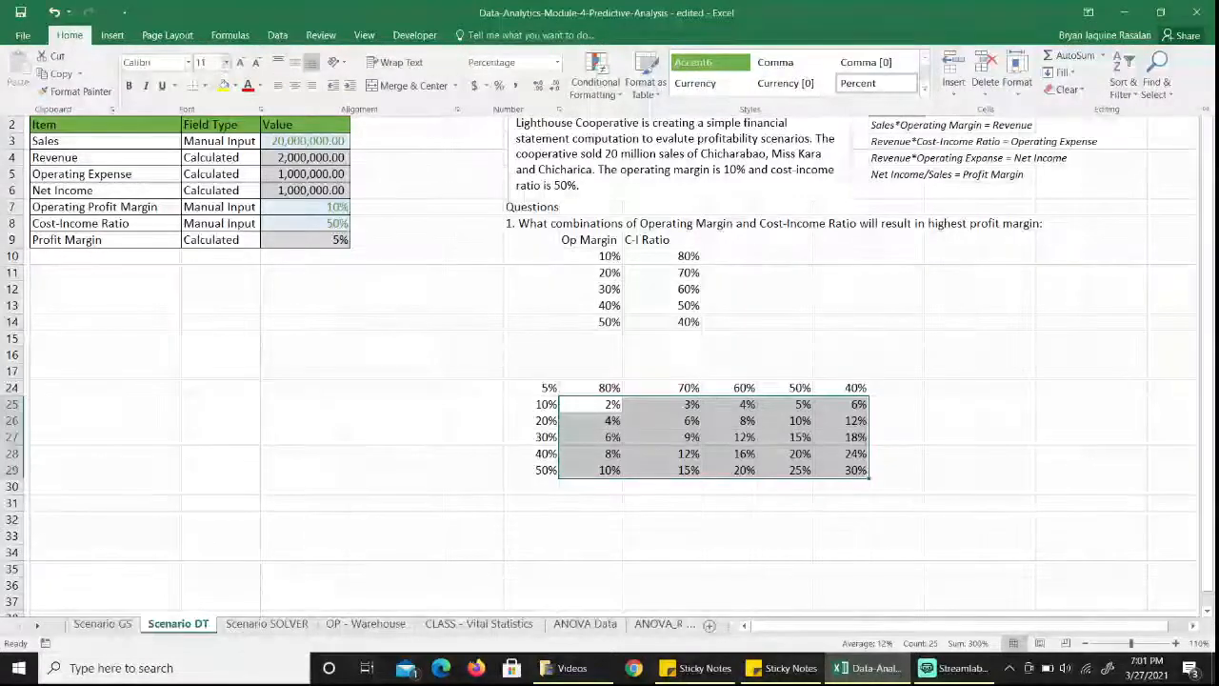
left_click(612, 97)
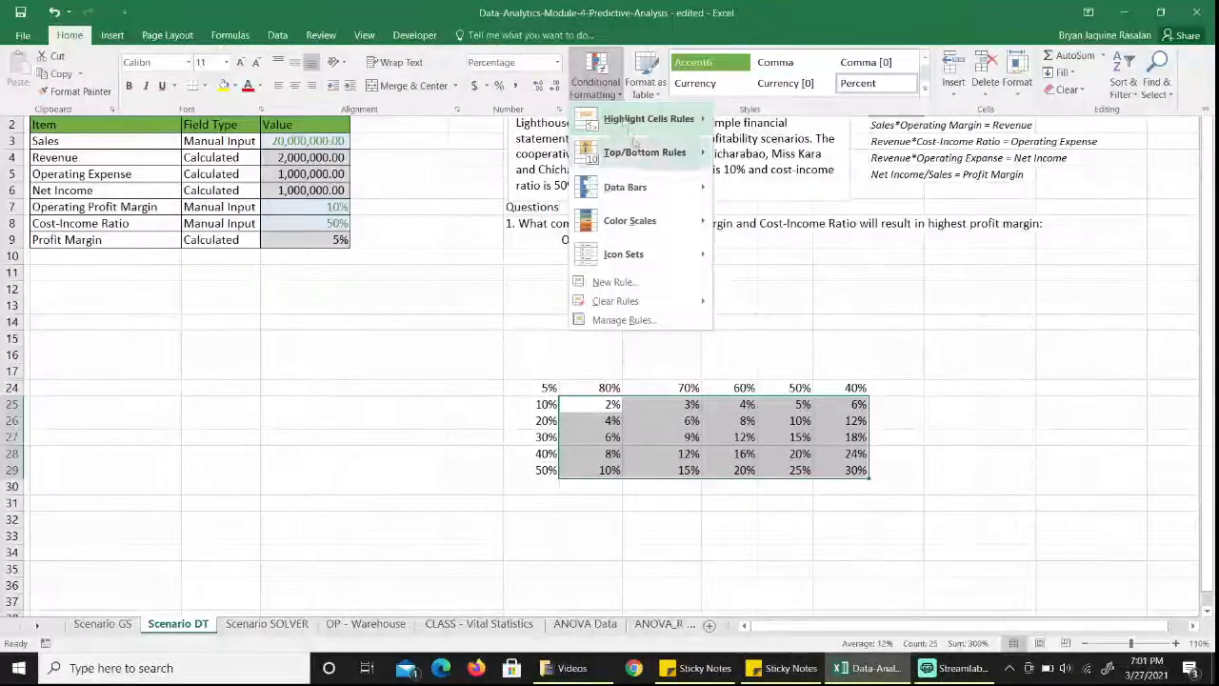
mouse_move(655, 224)
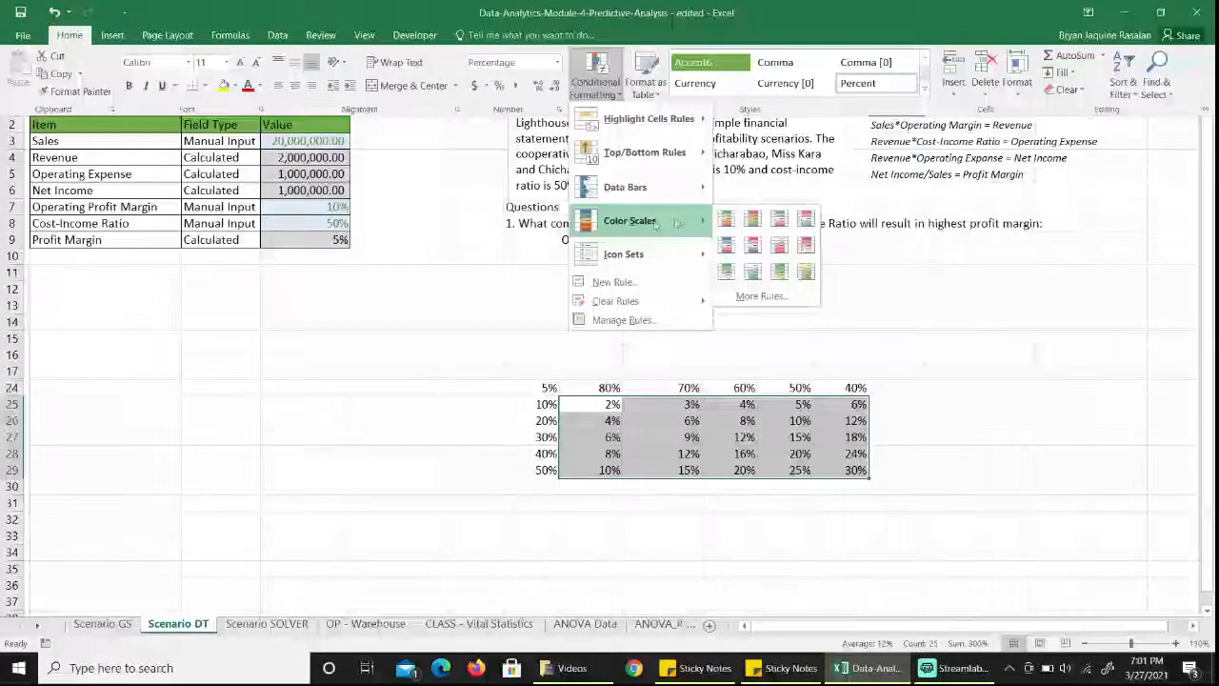
left_click(725, 219)
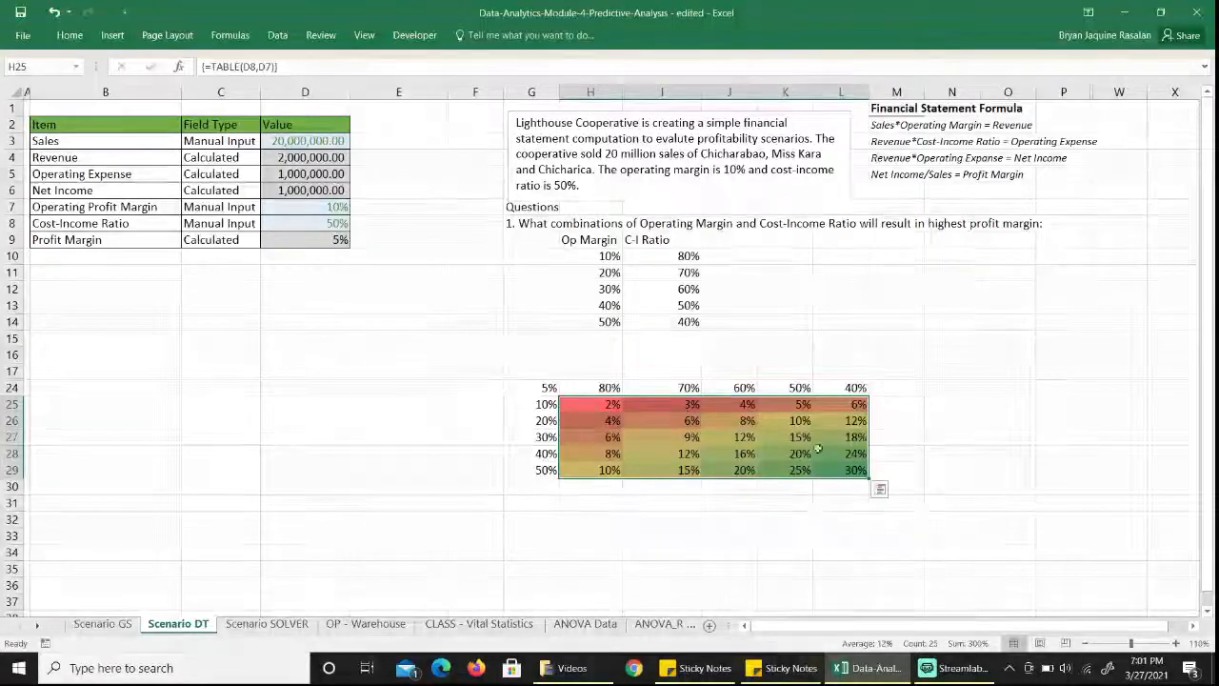
Set the Cost-Income Ratio in D8 to 40% and the Operating Profit Margin in D7 to 5%
left_click(862, 473)
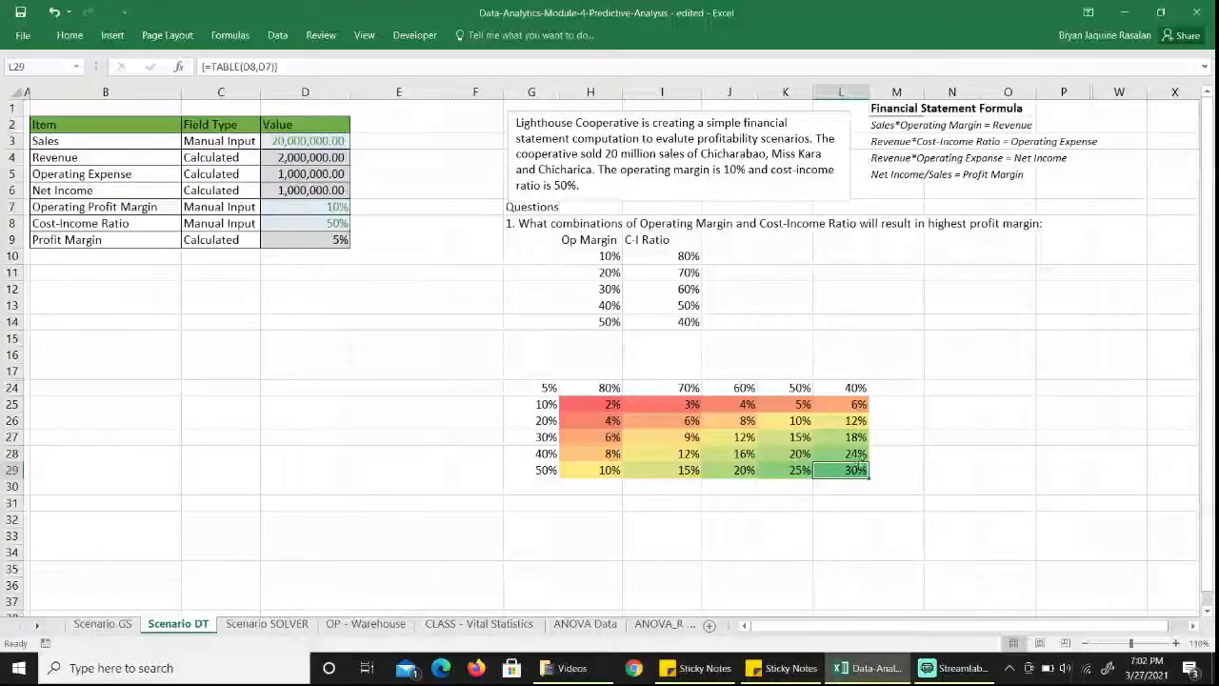
left_click(319, 207)
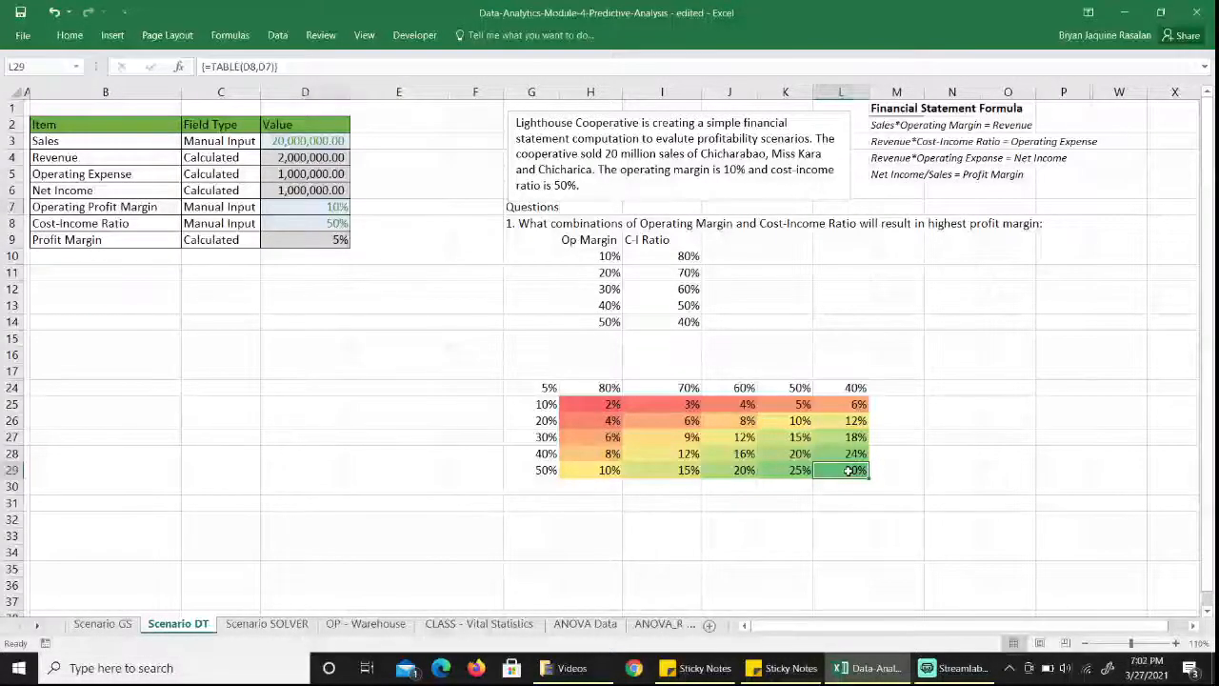
left_click(320, 222)
type("40")
key("Return")
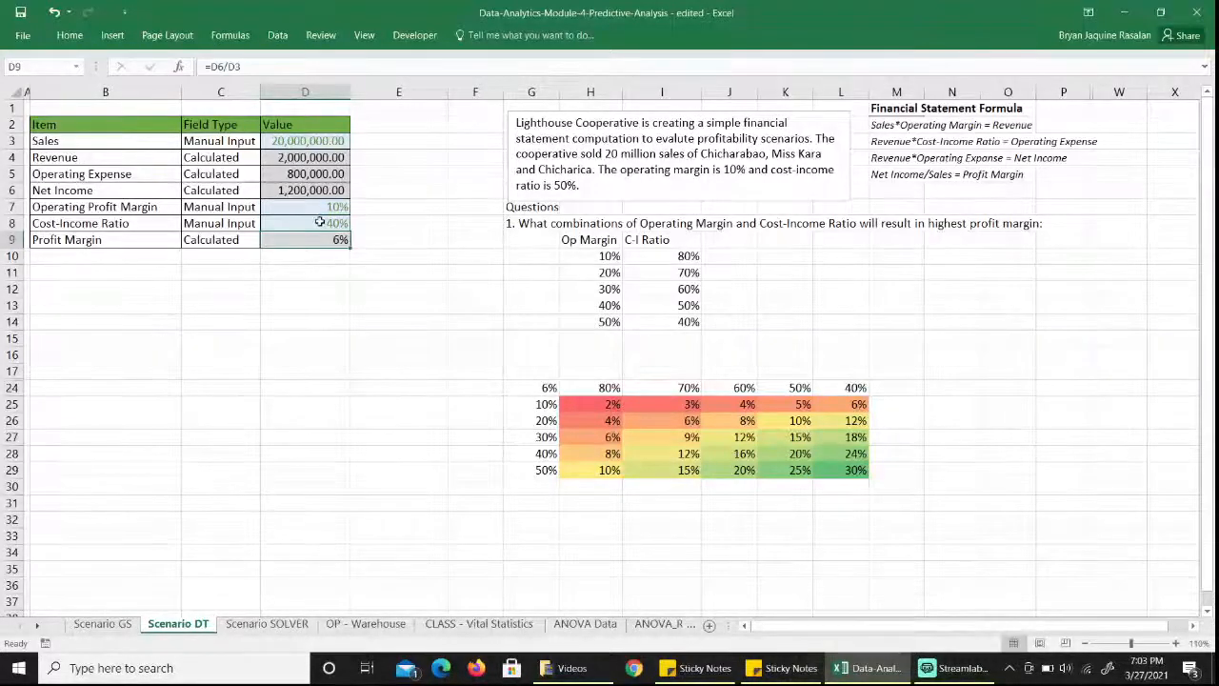
left_click(321, 207)
type("5")
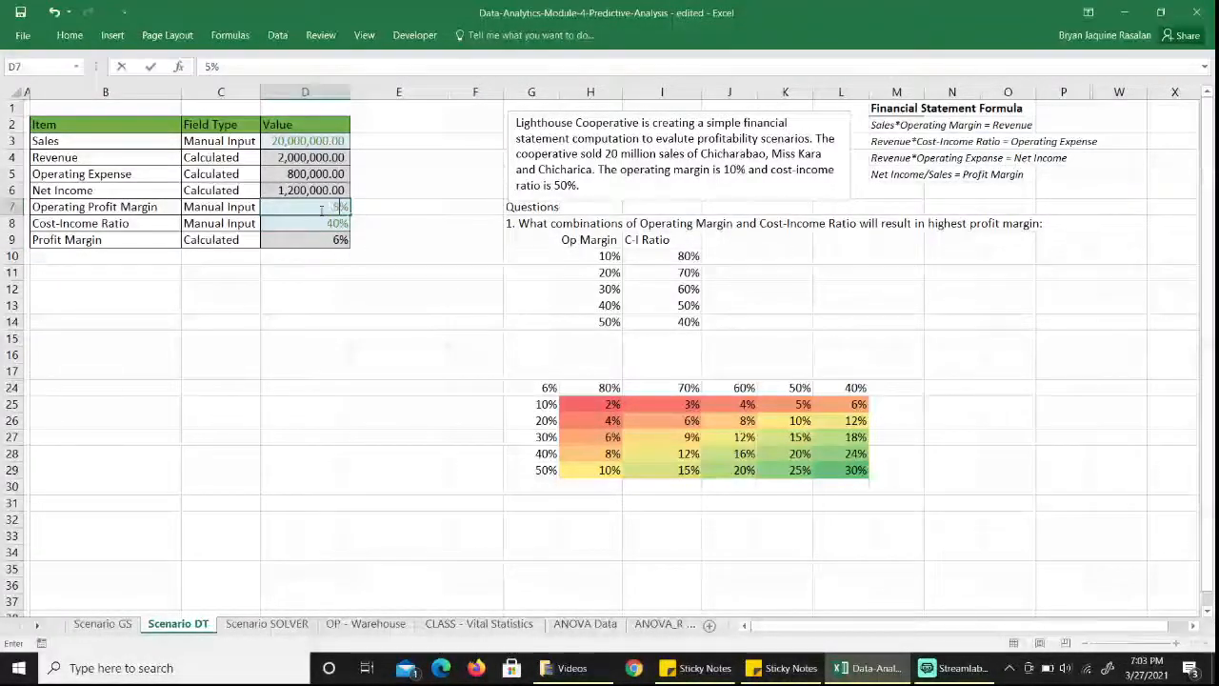
key("Return")
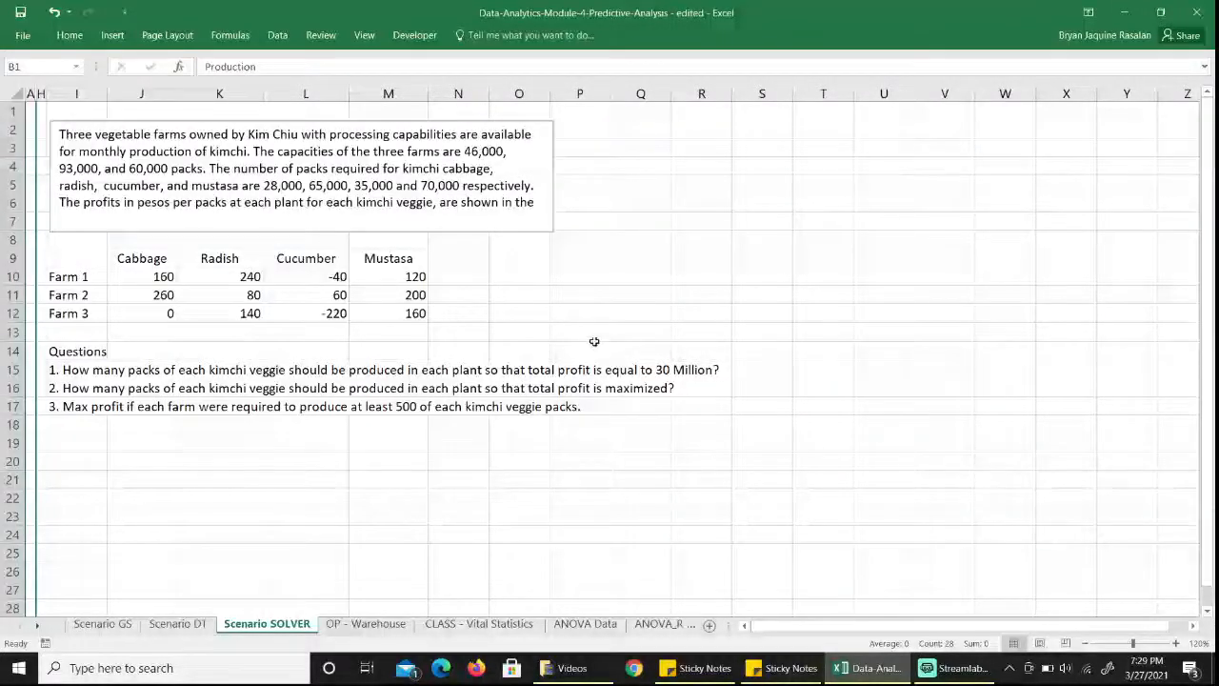
Check that the Solver Add-in is enabled among the Excel add-ins and available with the data analysis tools
left_click(23, 35)
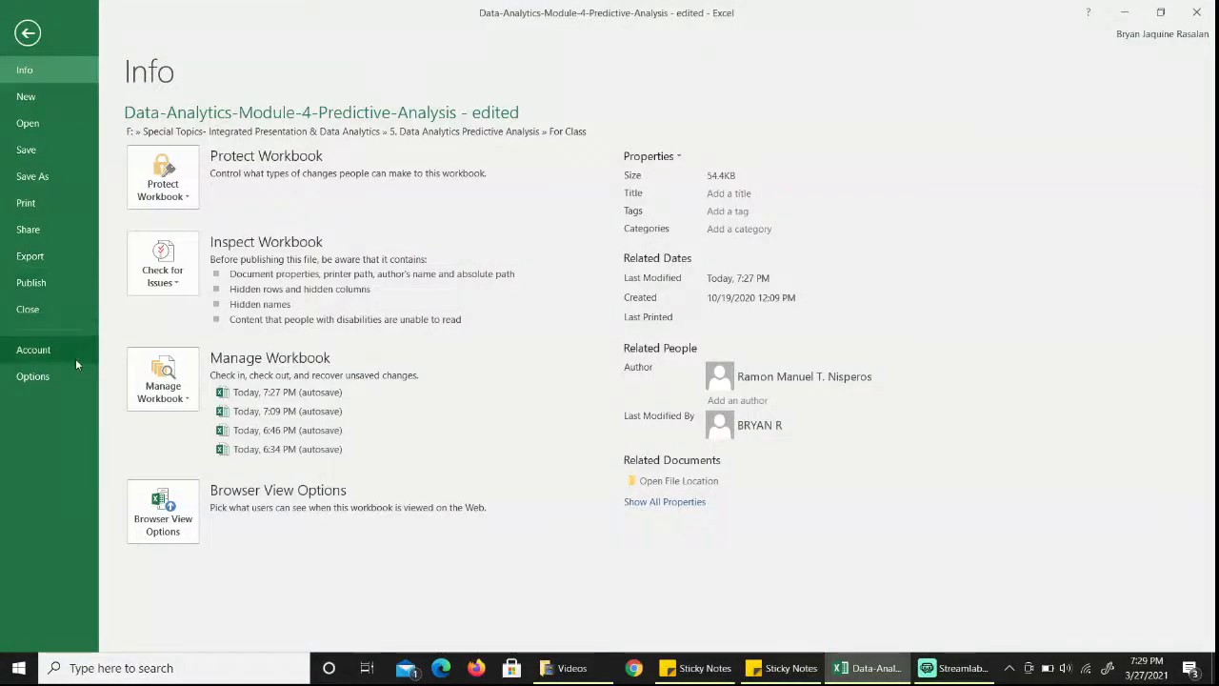
left_click(32, 376)
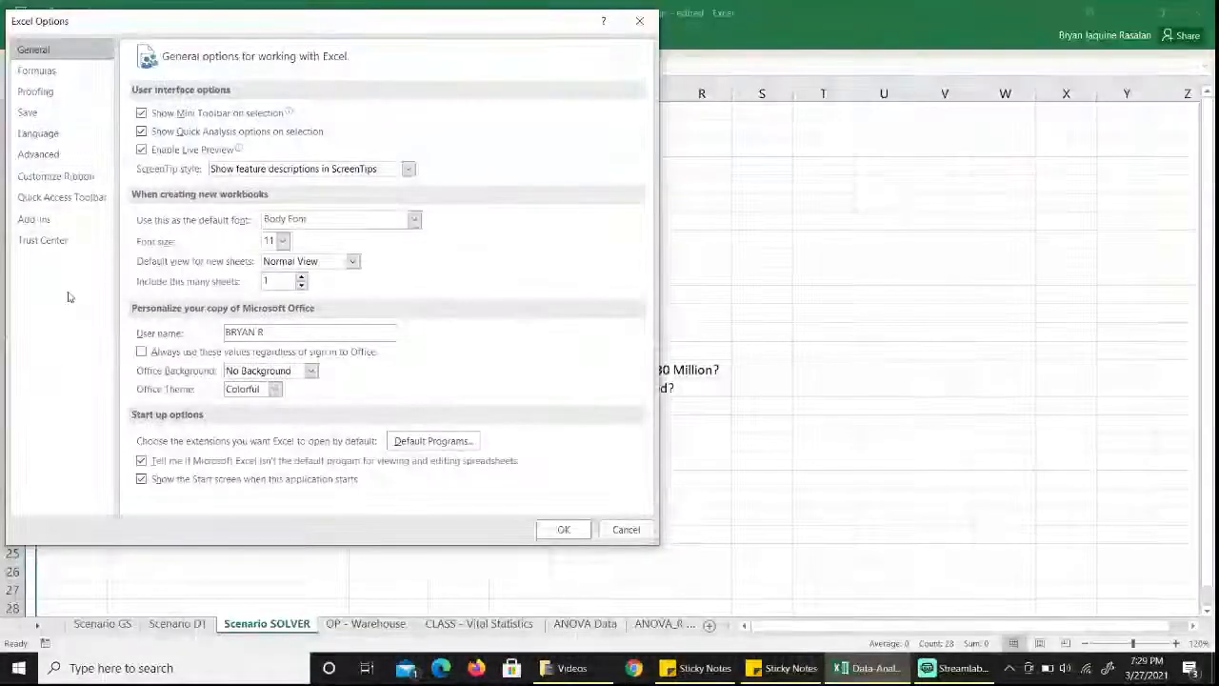
left_click(65, 224)
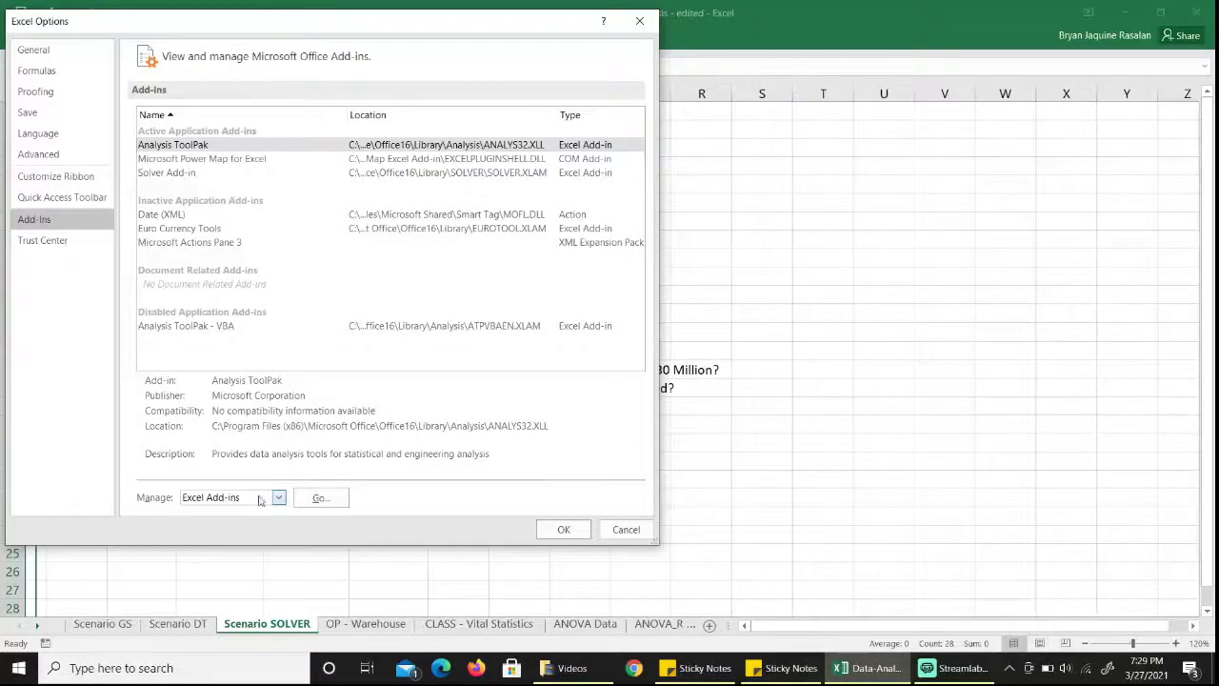
left_click(319, 498)
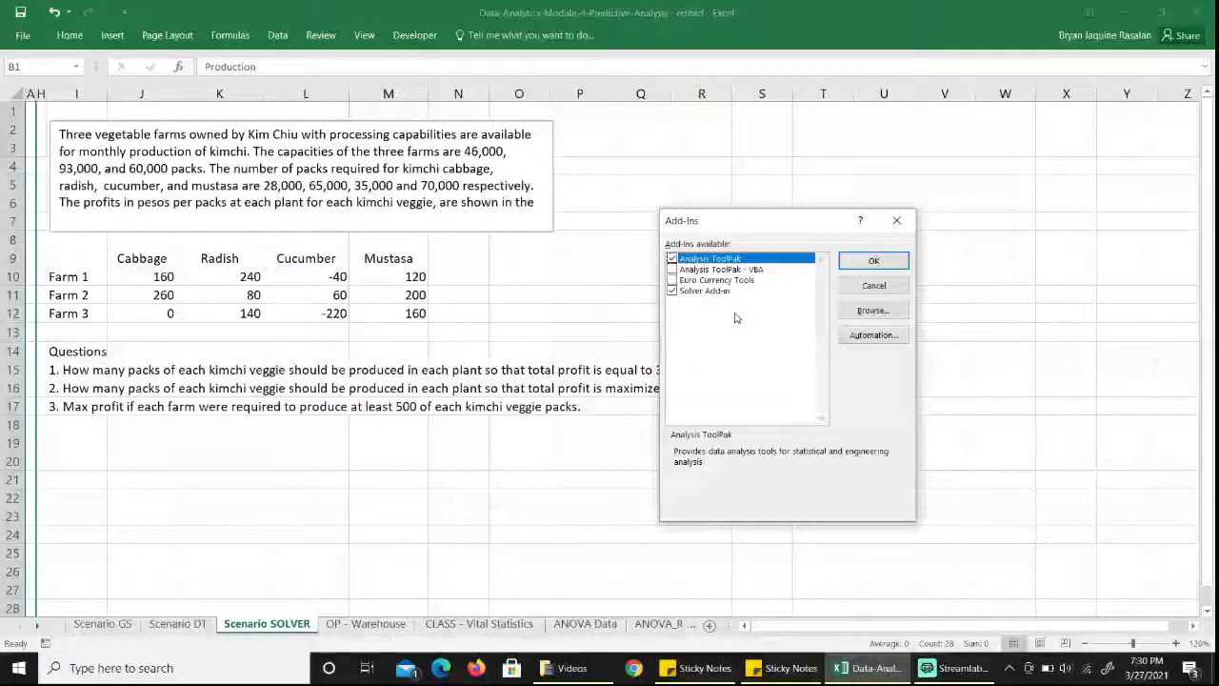
left_click(721, 292)
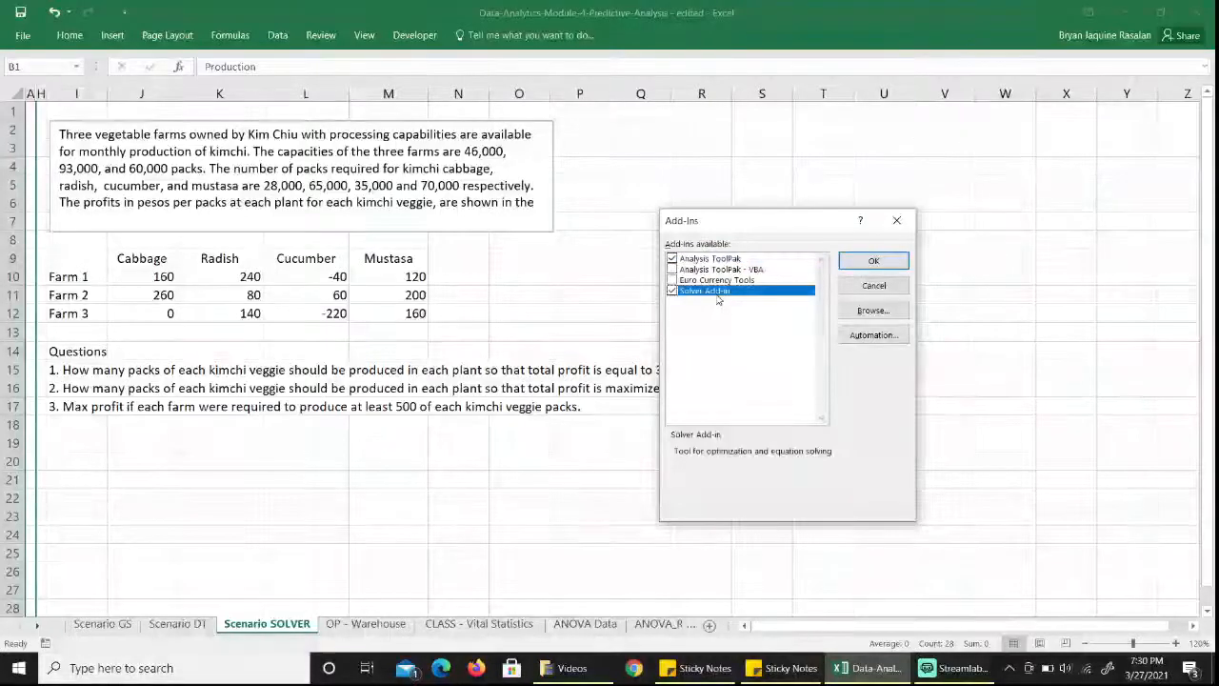
left_click(875, 259)
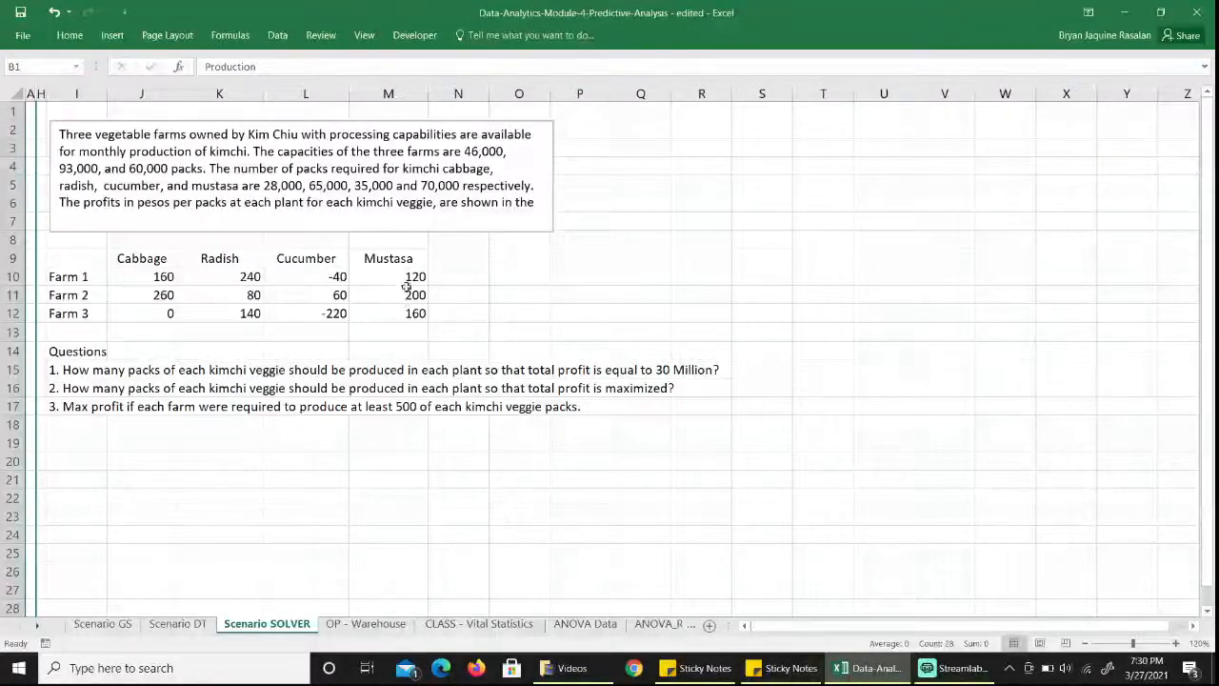
left_click(277, 36)
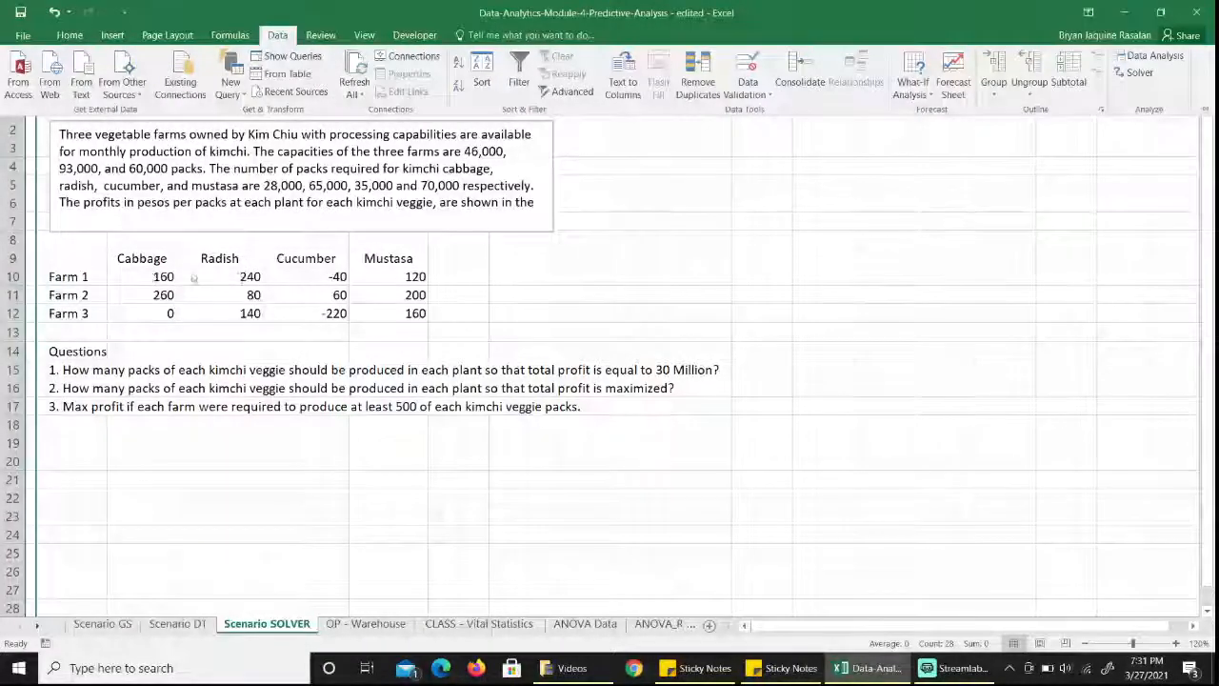
Unhide the columns between A and H on the Scenario SOLVER sheet
left_click(317, 286)
left_click(317, 312)
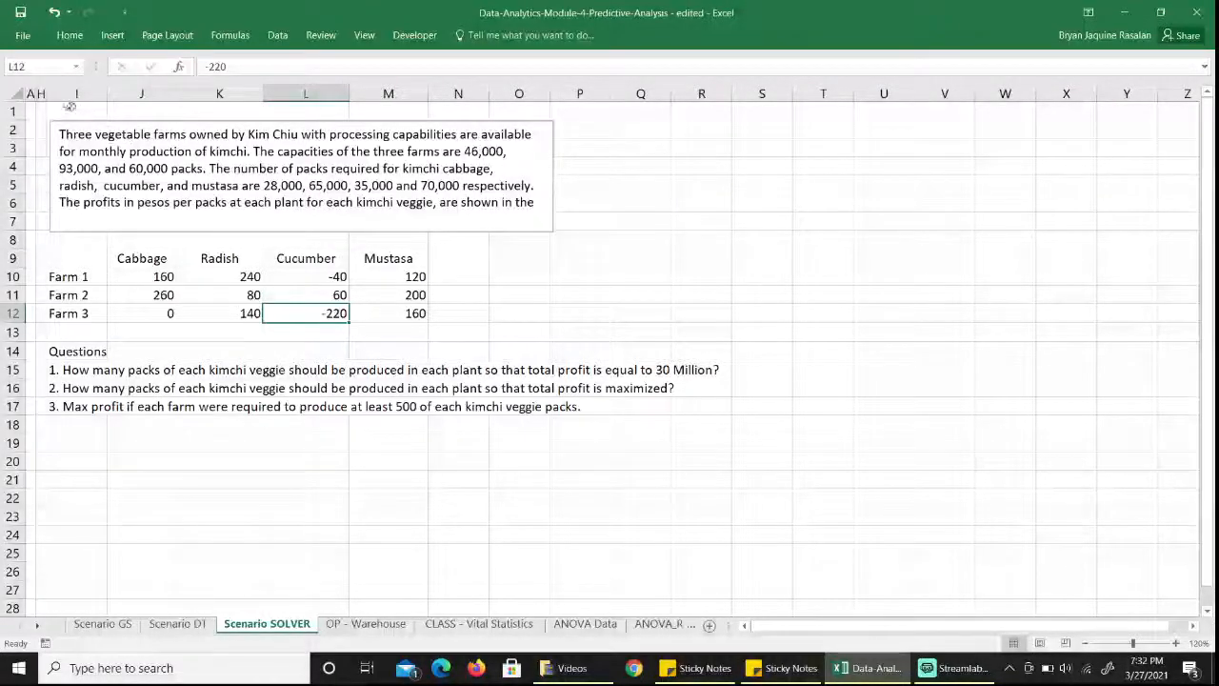
left_click(33, 93)
left_click_drag(33, 94, 40, 92)
right_click(40, 93)
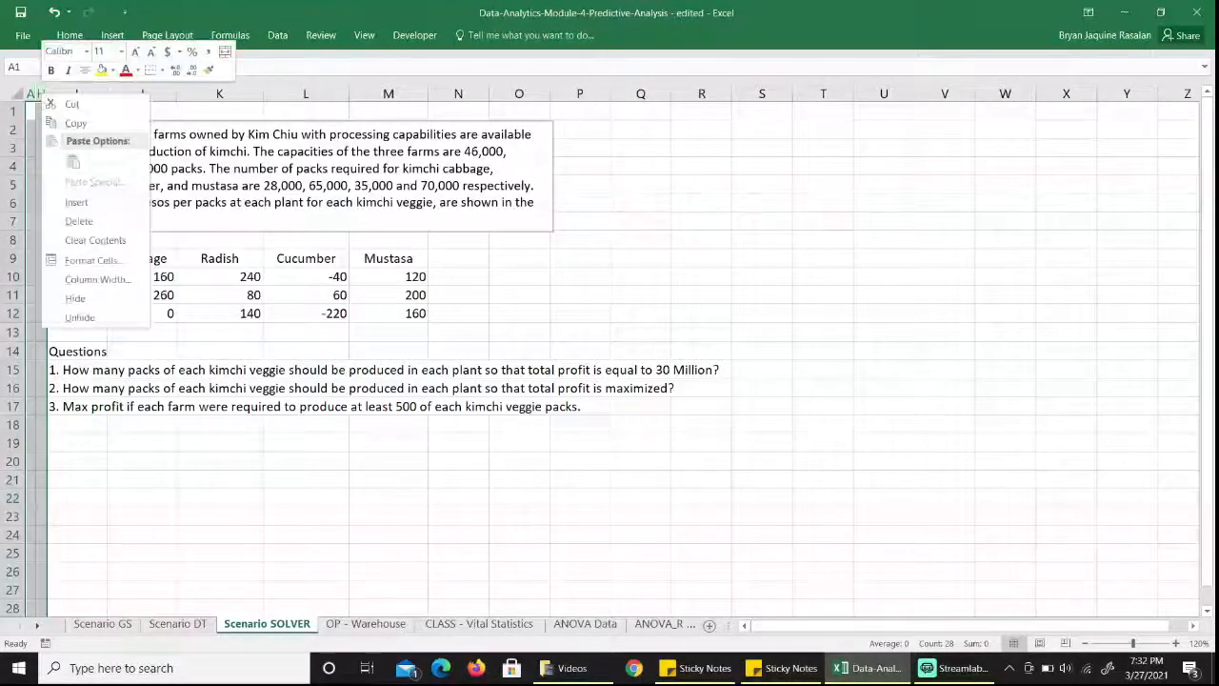
left_click(93, 315)
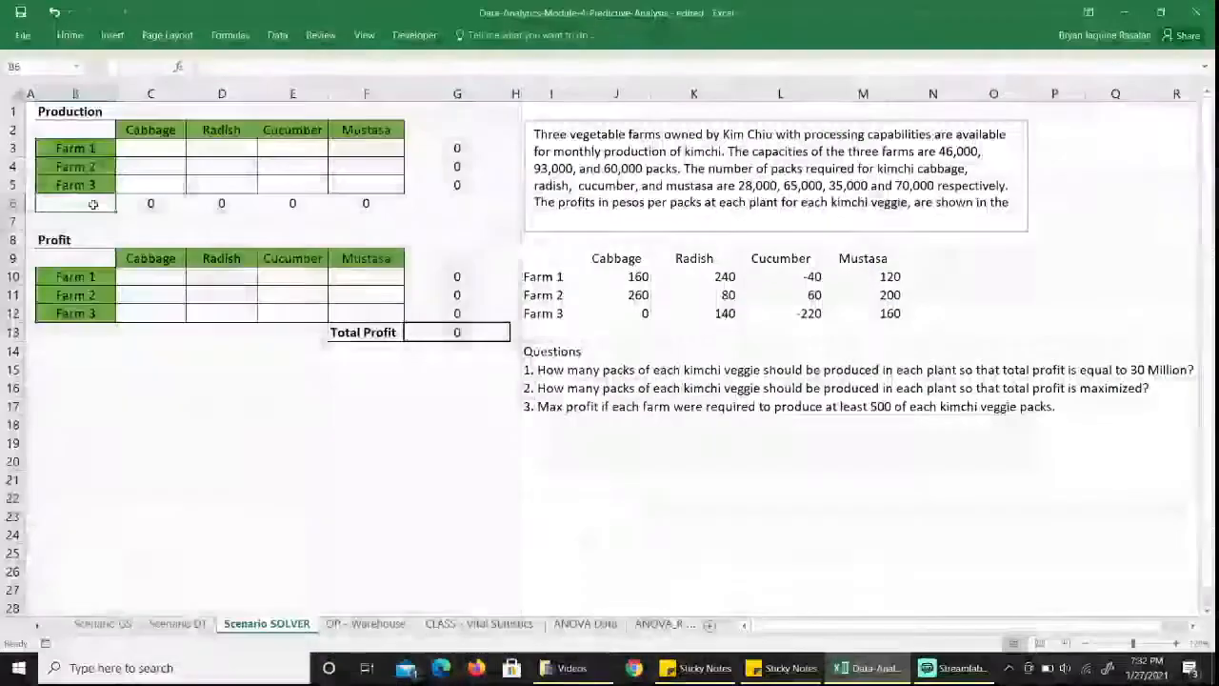
left_click(93, 204)
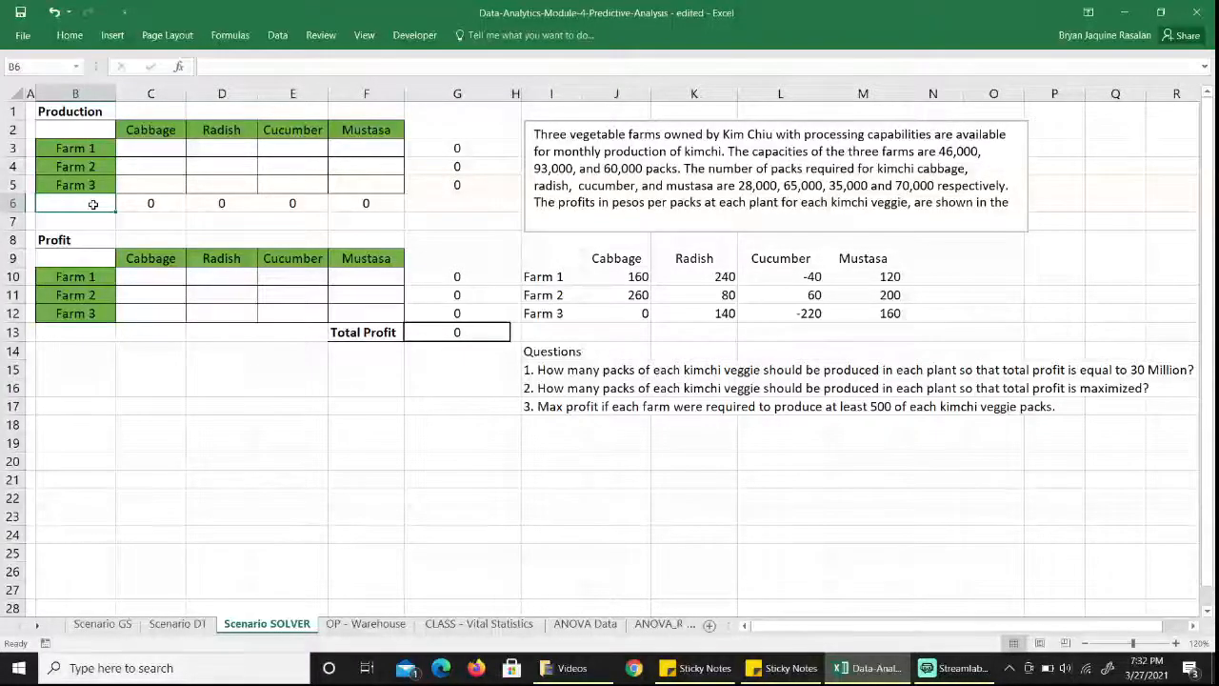
Examine the Production table's input cells C3:F5 and its farm and veggie total formulas in G3 and C6
left_click(80, 110)
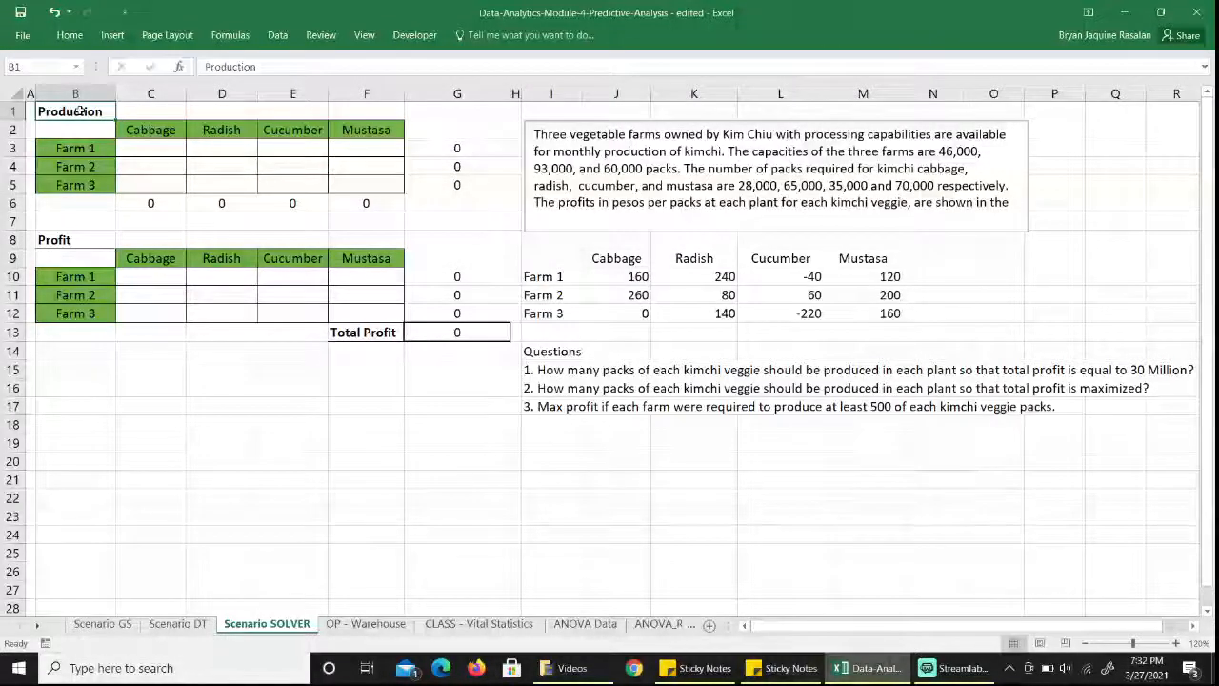
left_click_drag(133, 149, 381, 179)
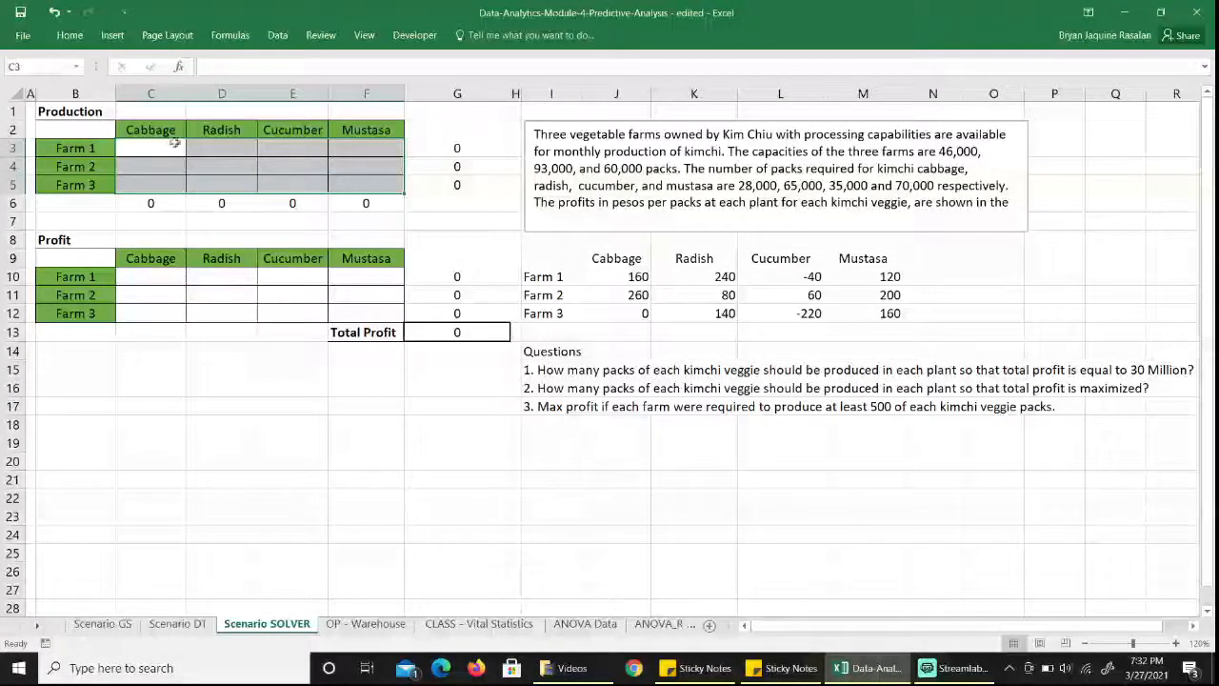
left_click(434, 145)
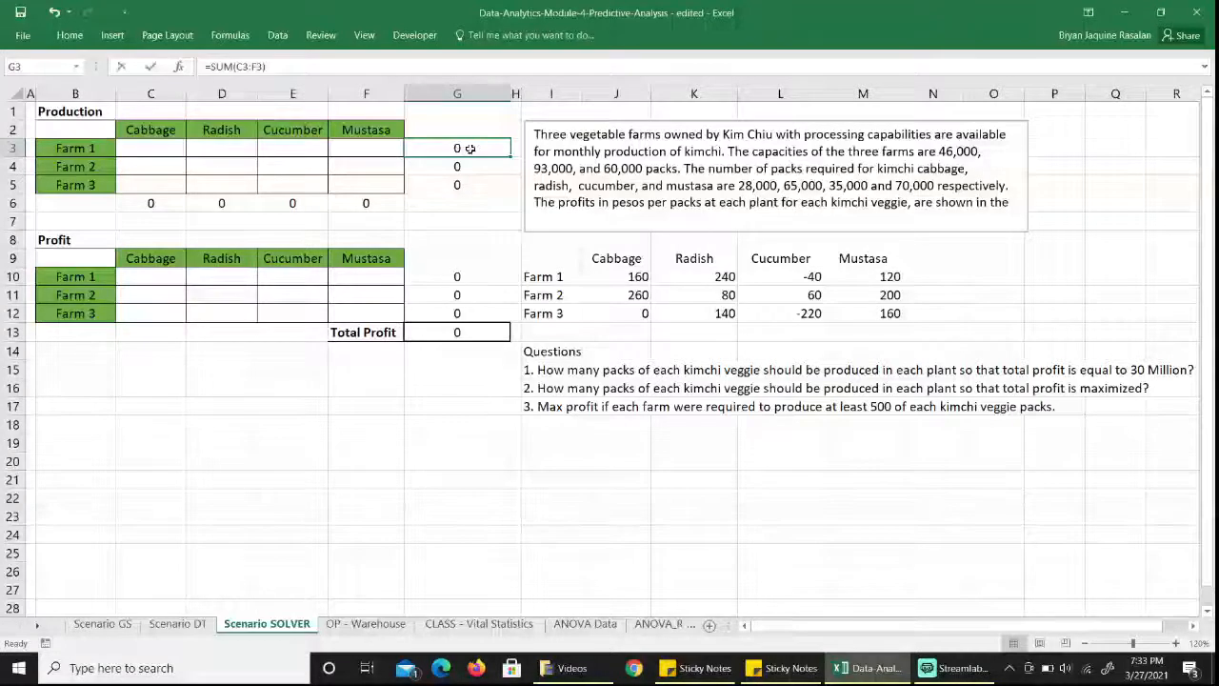
double_click(469, 147)
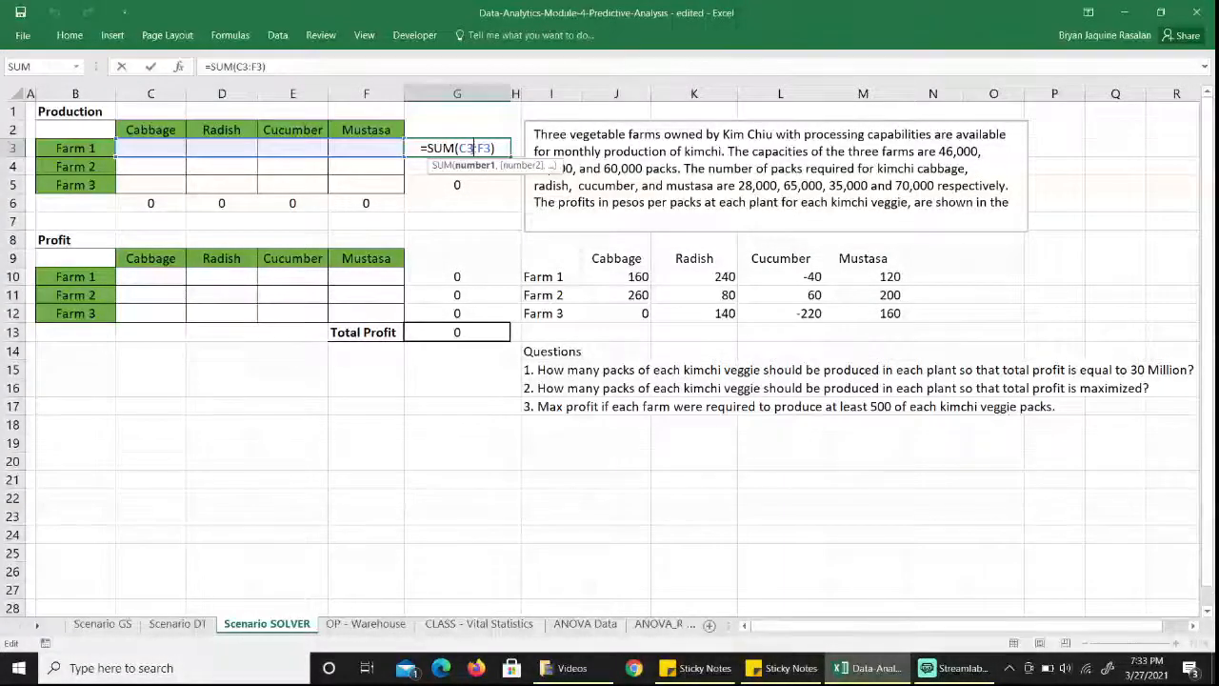
key("Return")
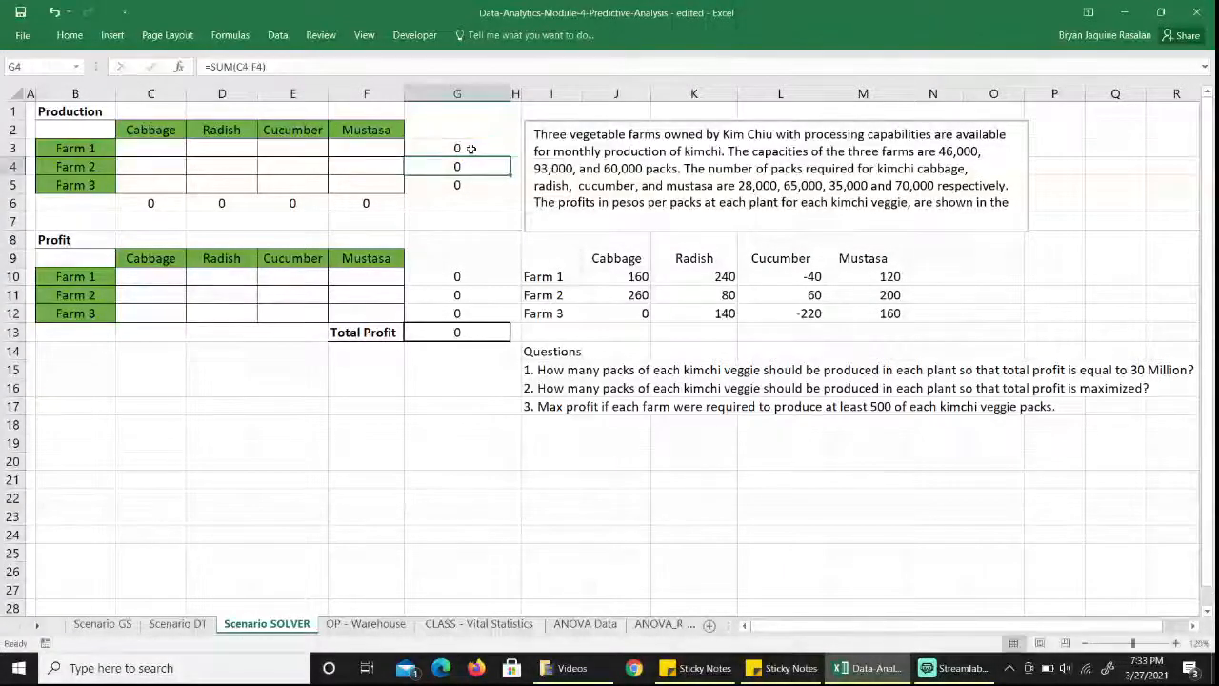
left_click(147, 201)
double_click(177, 200)
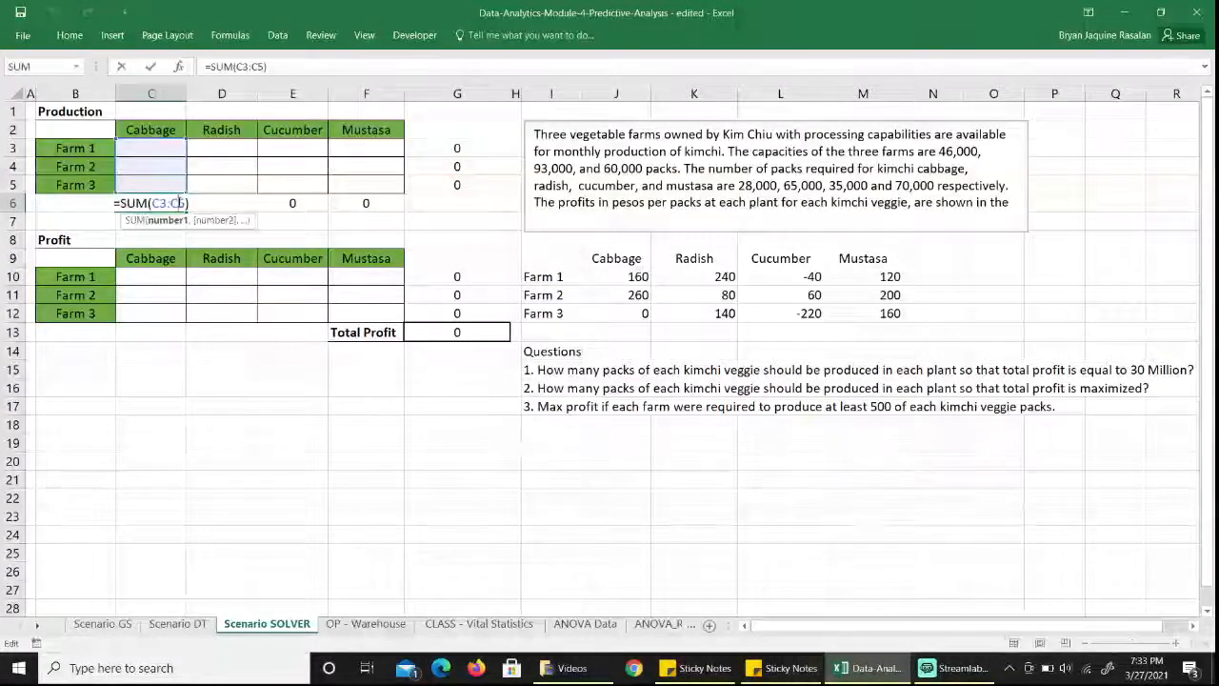
key("Return")
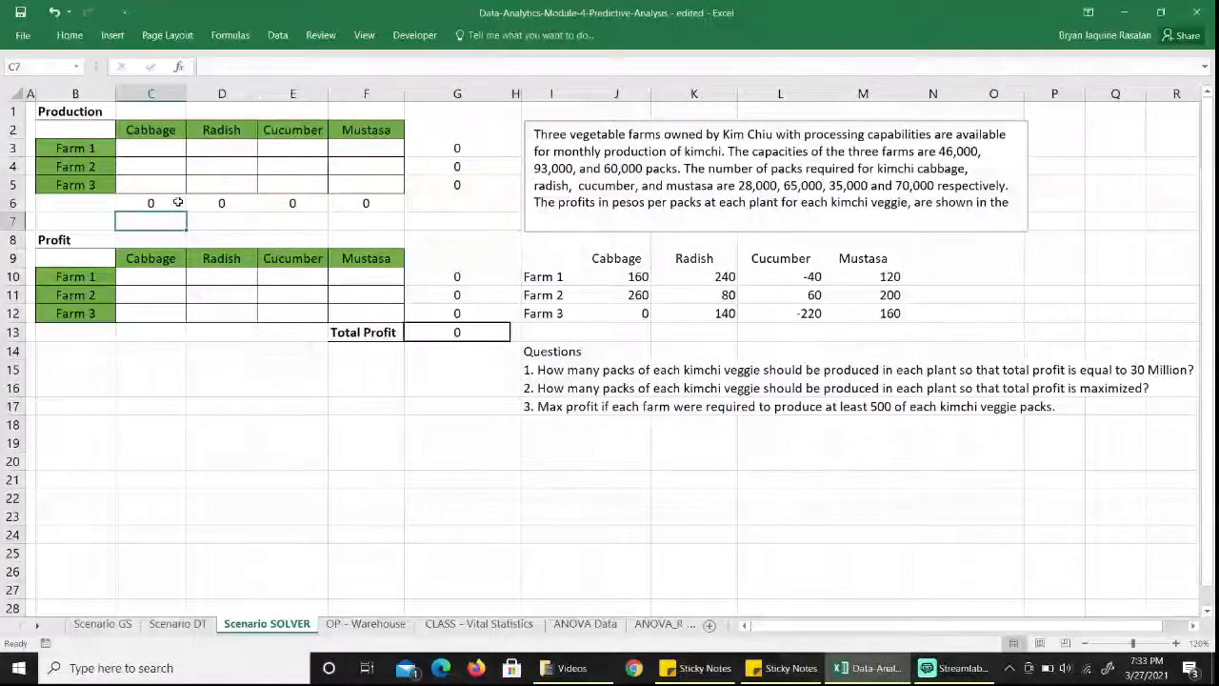
Examine the Profit table's cells C10:F12, the Farm 1 profit formula in G10 and the Total Profit formula in G13
left_click(164, 279)
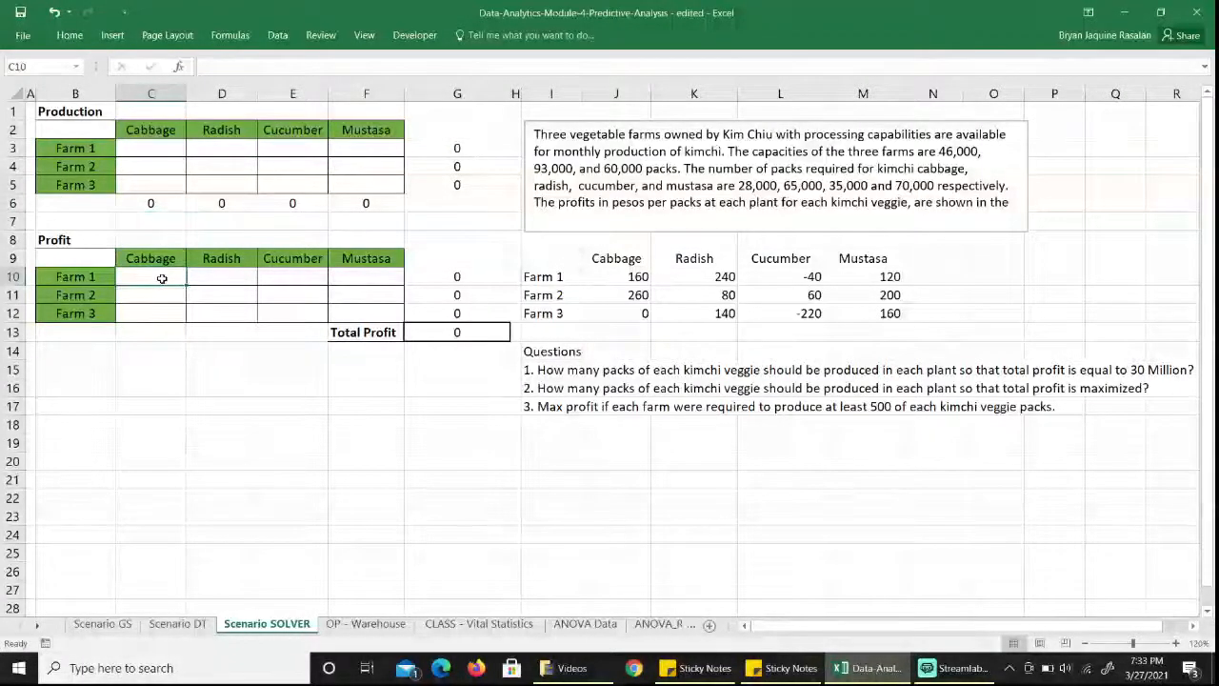
left_click_drag(162, 278, 373, 316)
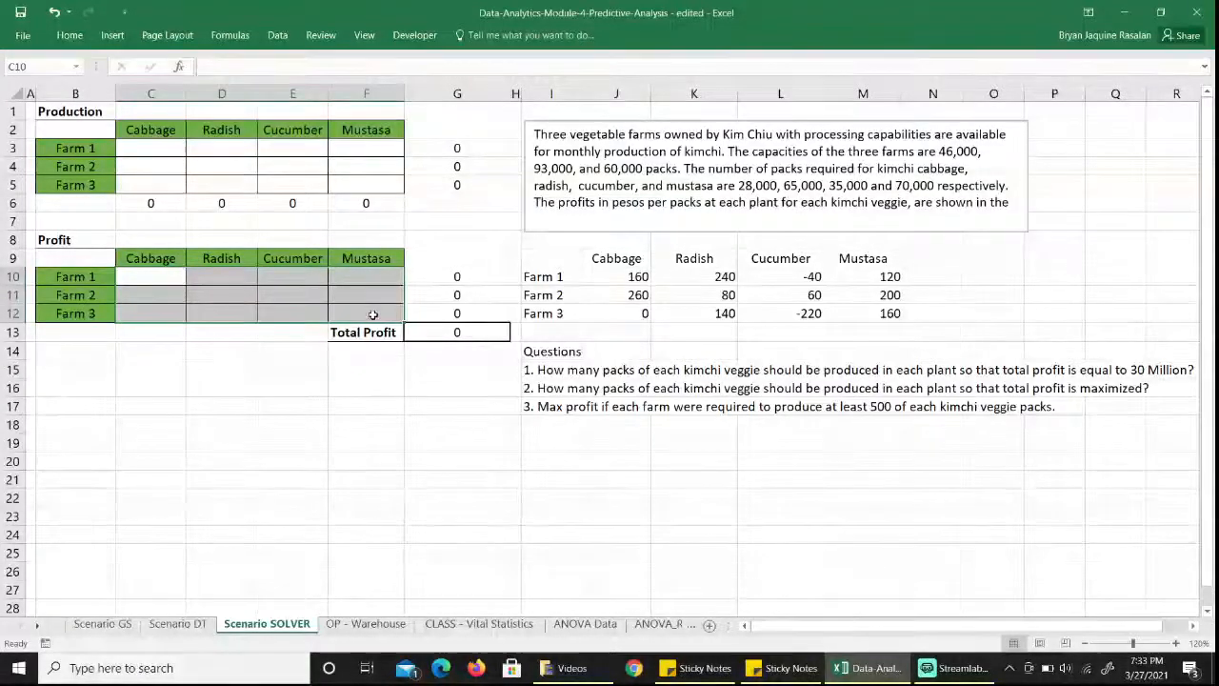
left_click(422, 275)
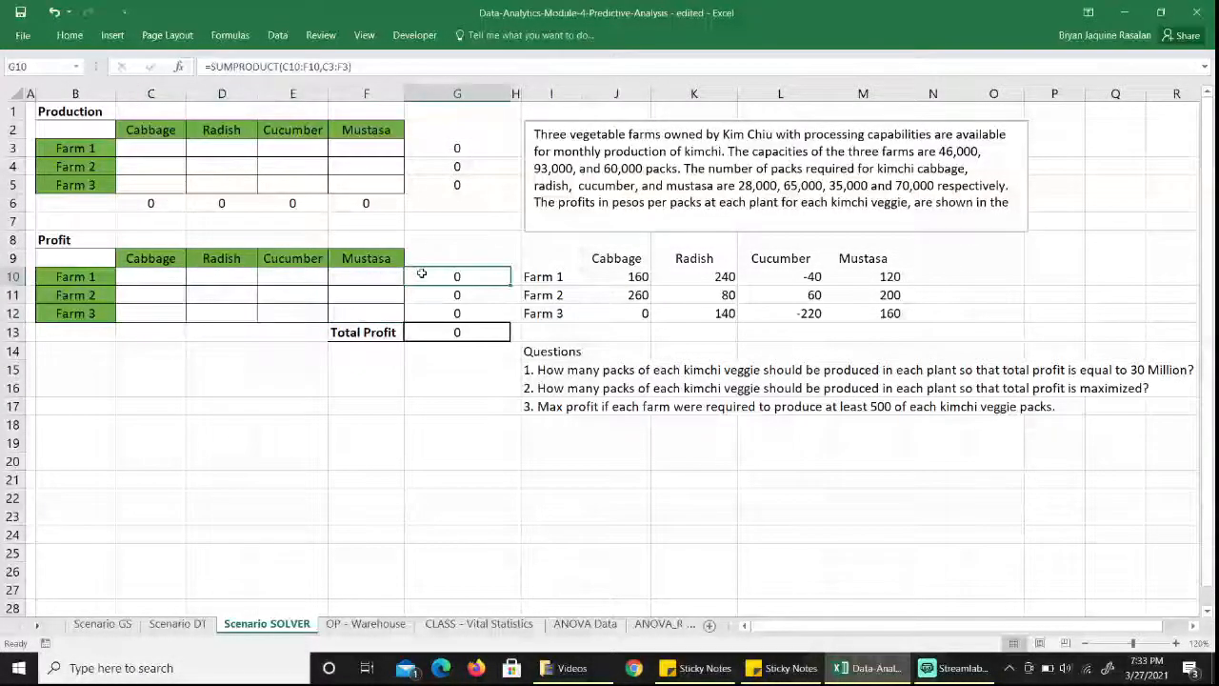
double_click(483, 276)
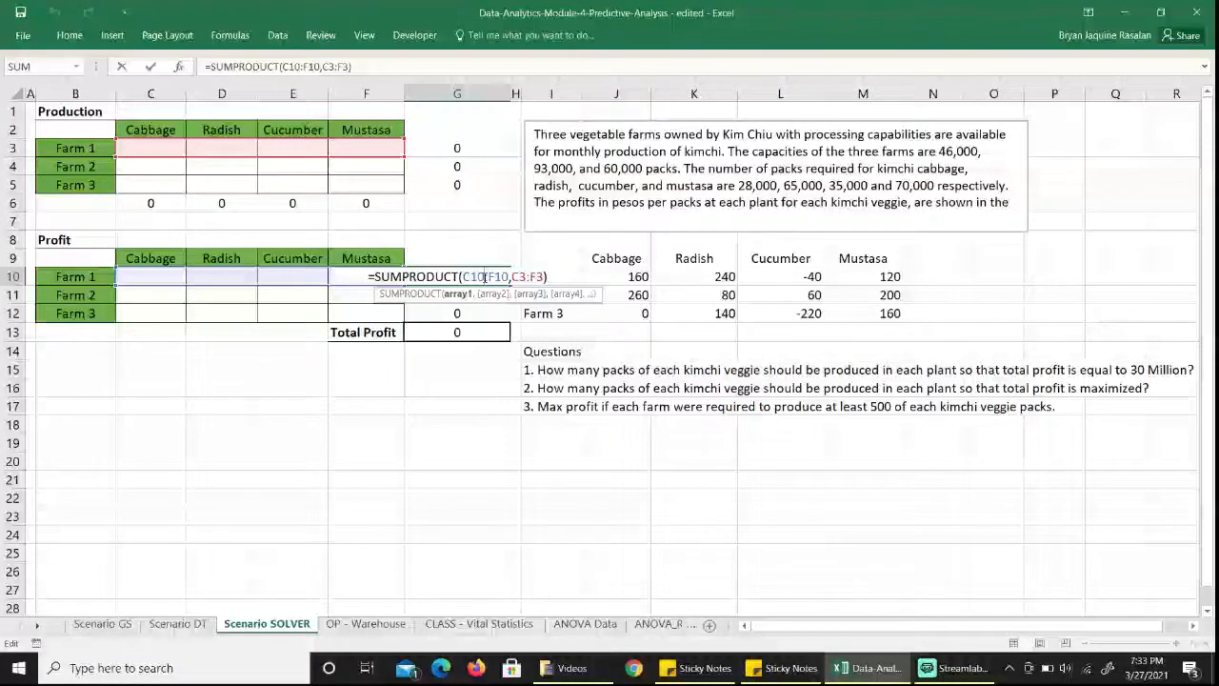
key("Return")
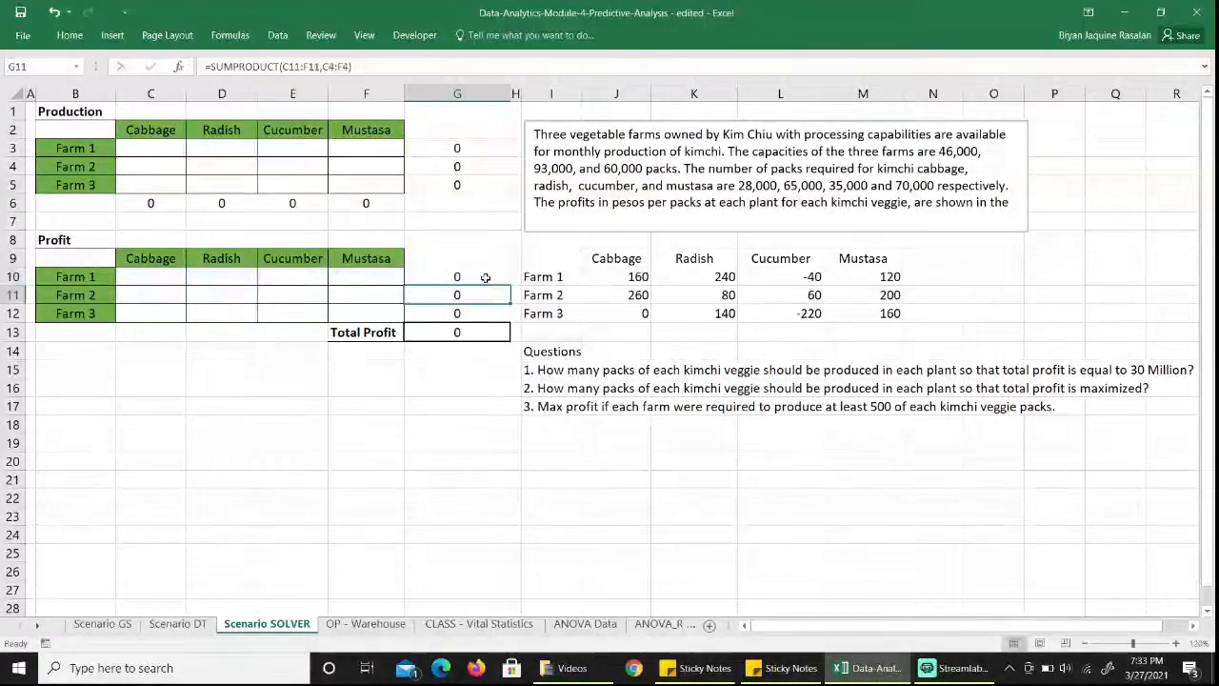
left_click(464, 332)
key("alt+equal")
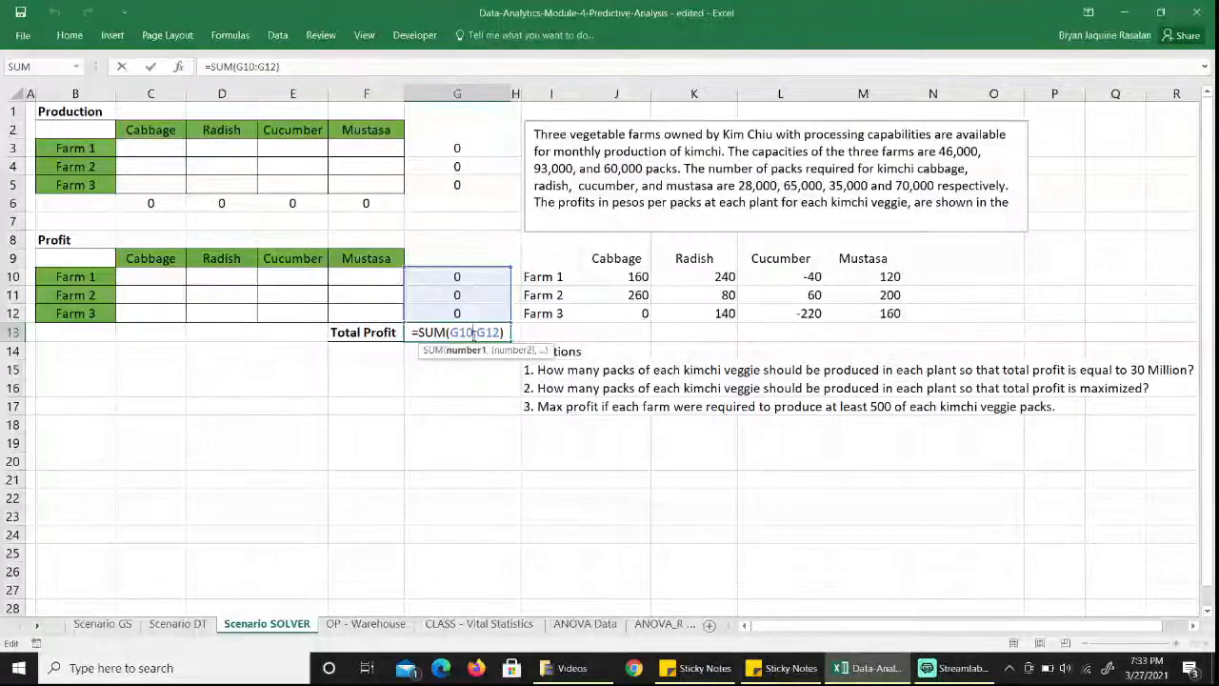
key("Return")
left_click(472, 334)
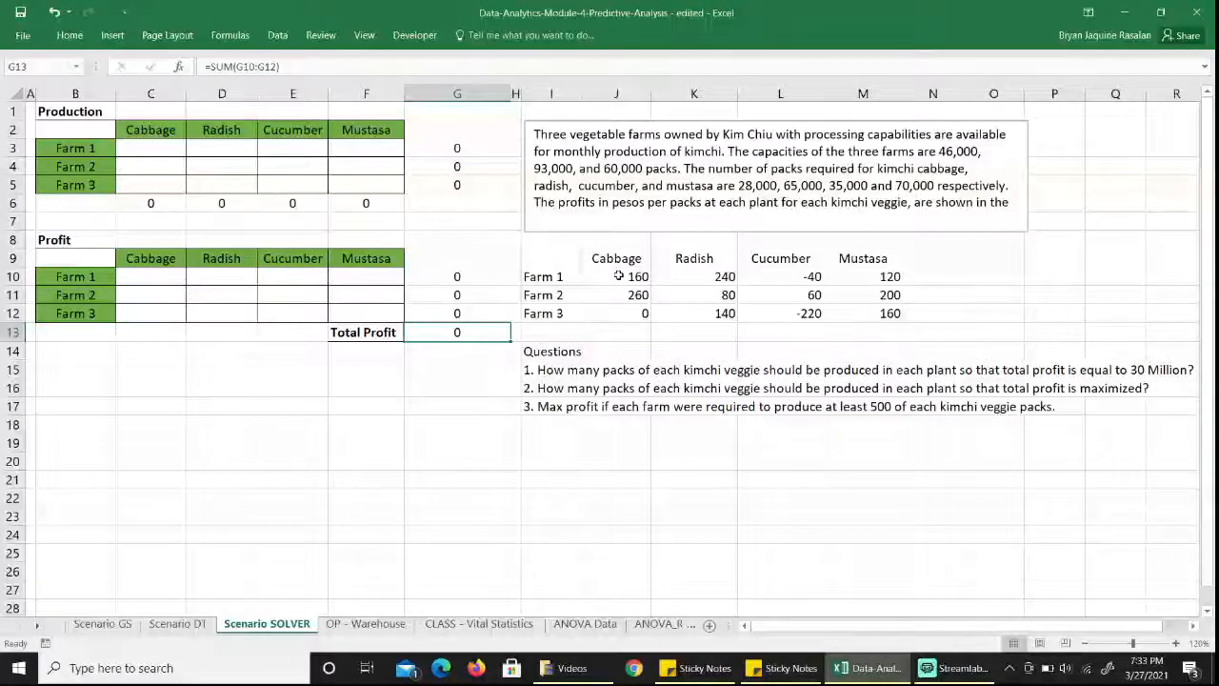
Copy the per-pack profits in J10:M12 and paste them as values only into the Profit table cells C10:F12
left_click(618, 275)
left_click_drag(618, 275, 847, 312)
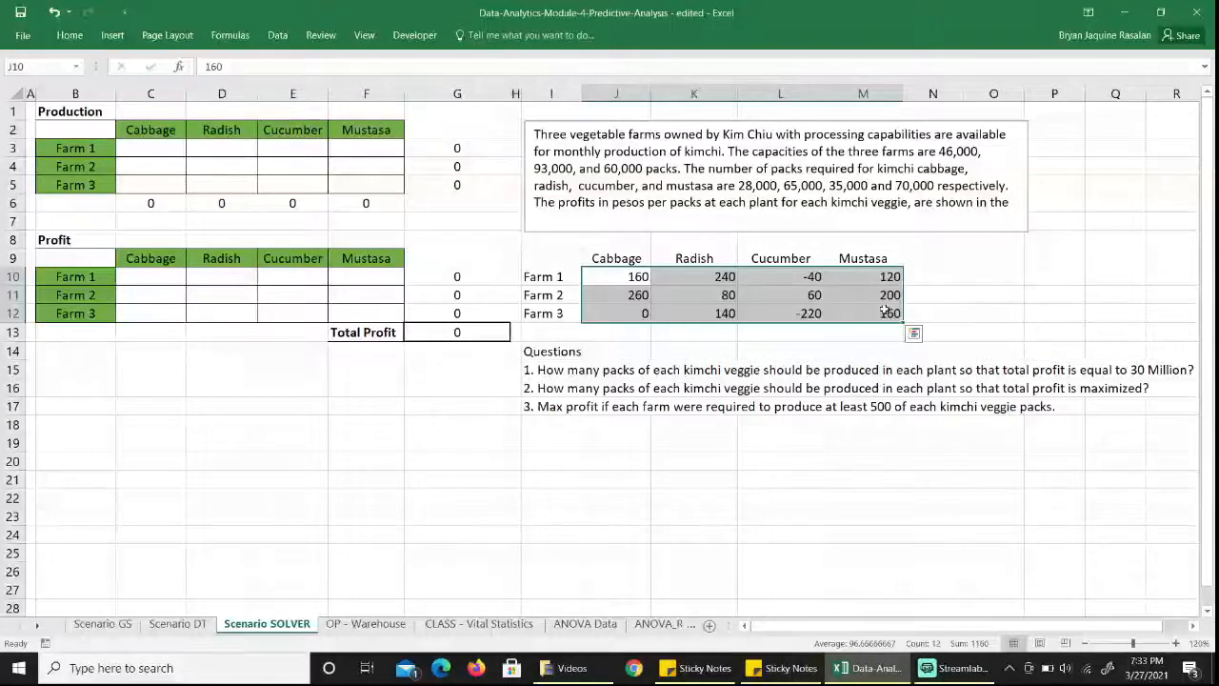
key("ctrl+c")
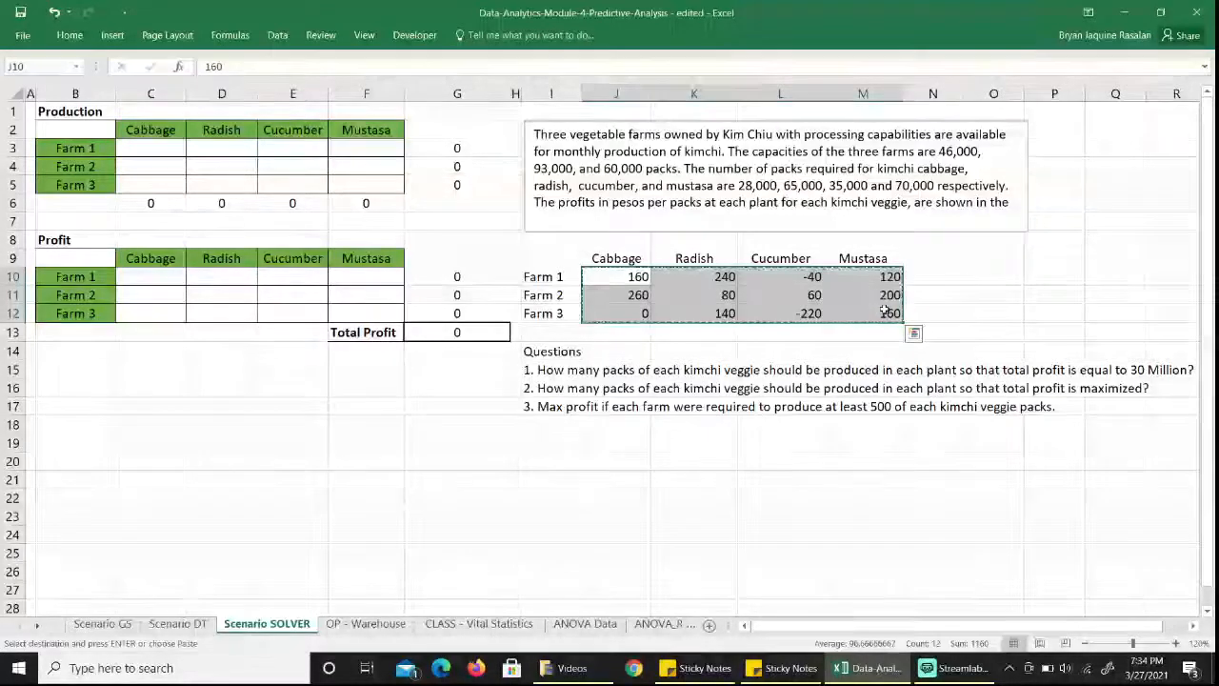
left_click(152, 278)
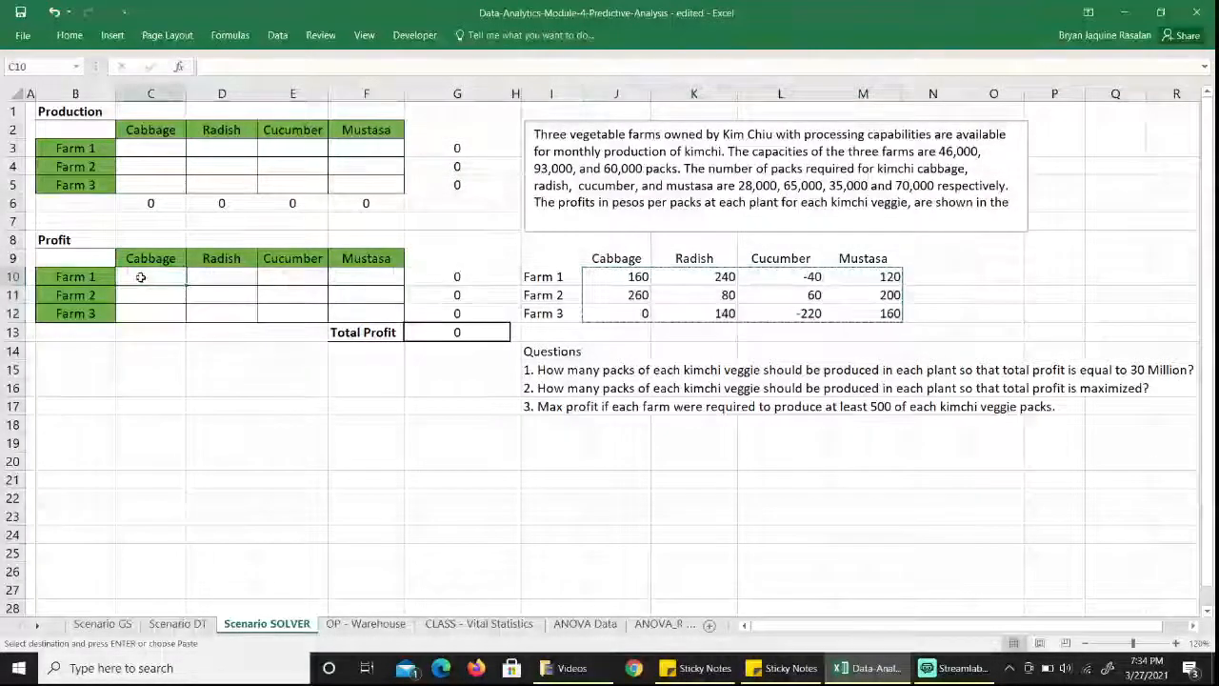
key("shift+Right")
key("shift+Right")
key("shift+Right")
key("shift+Down")
key("shift+Down")
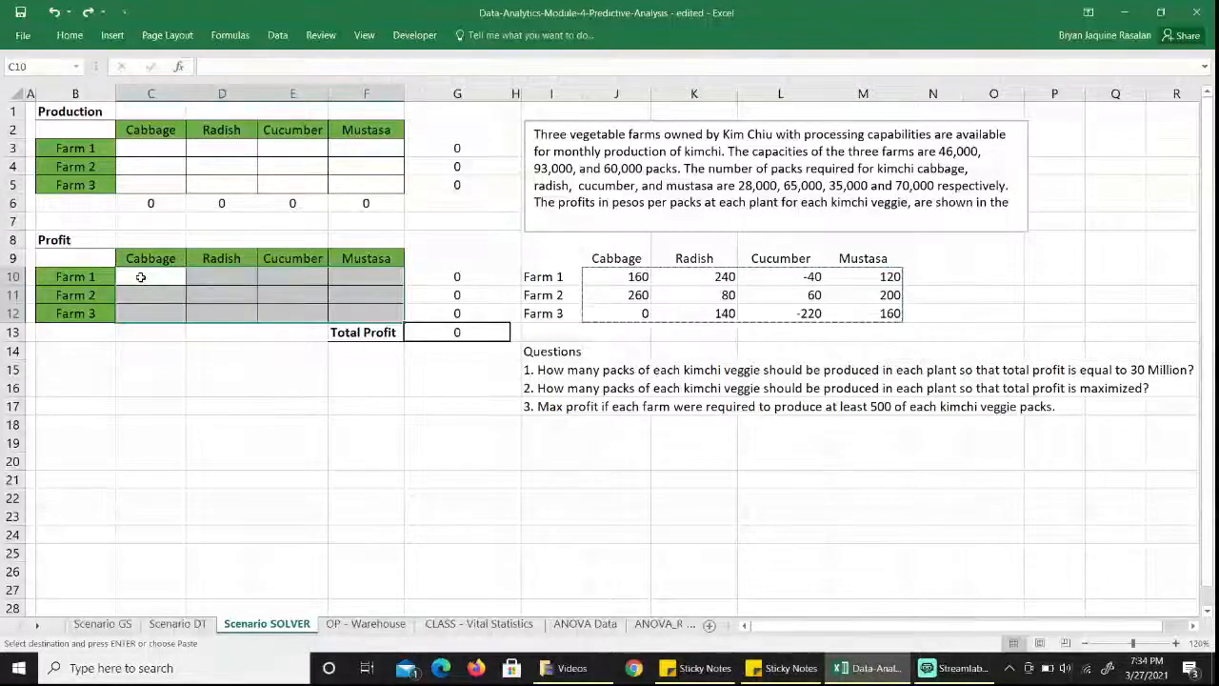
key("shift+F10")
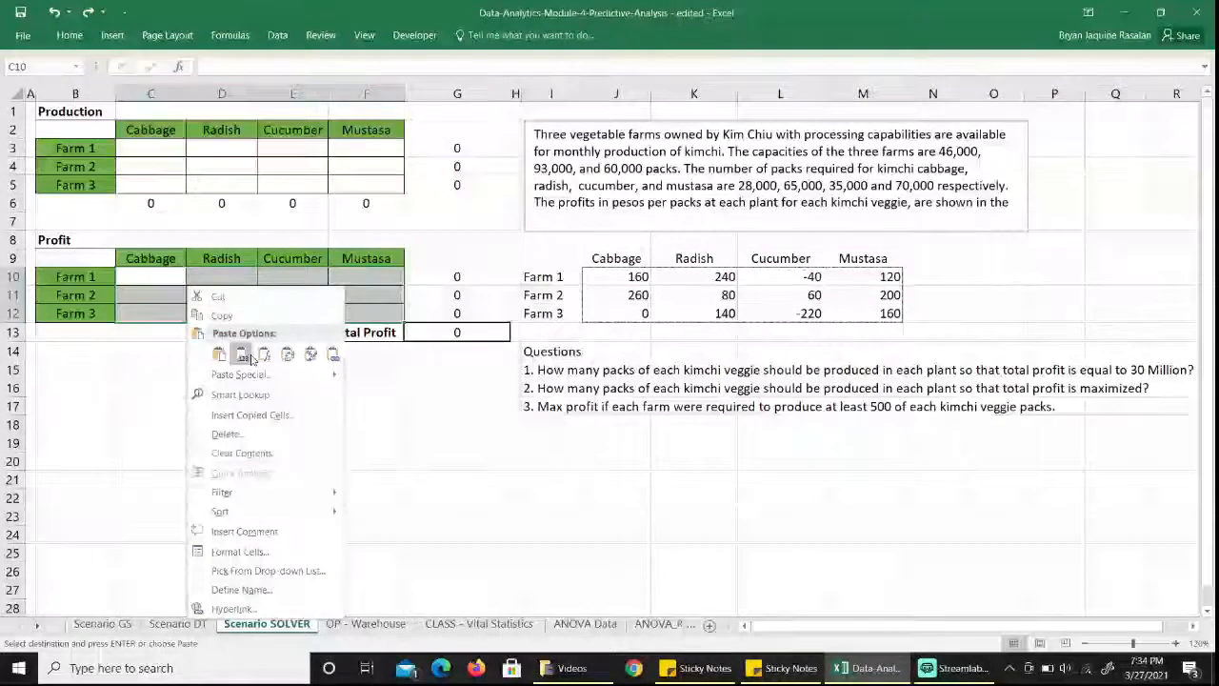
left_click(241, 354)
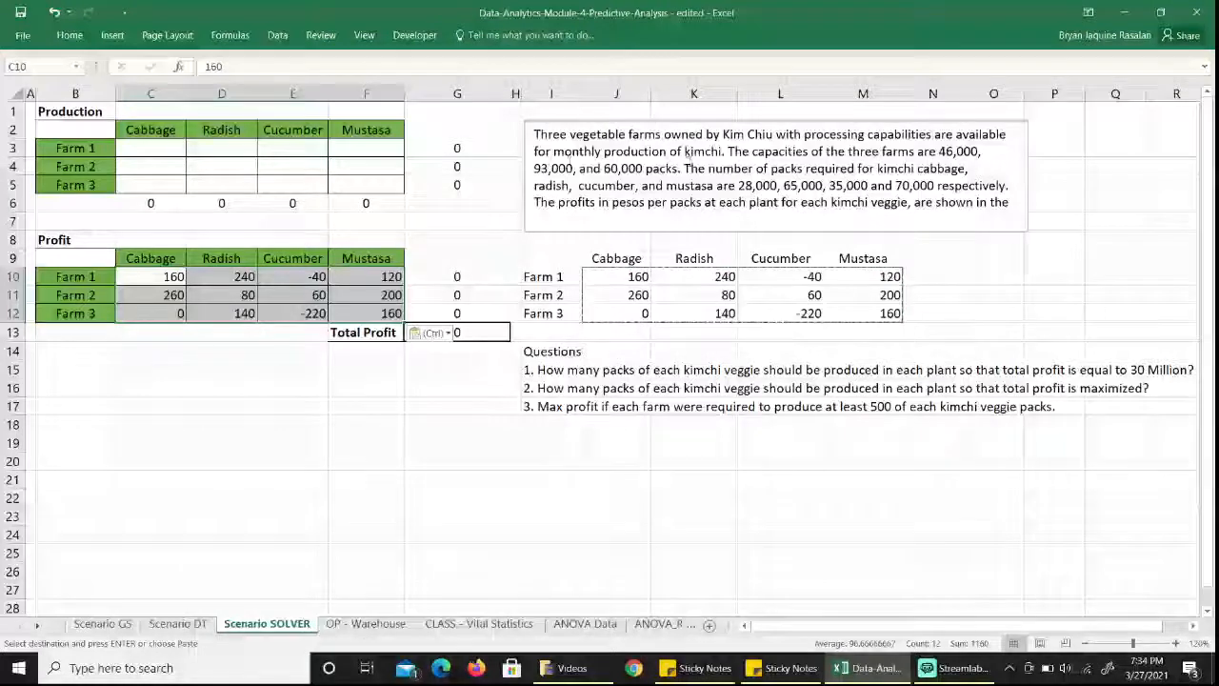
Open the Solver parameters and move the dialog clear of the problem text, profit figures and questions
left_click(464, 148)
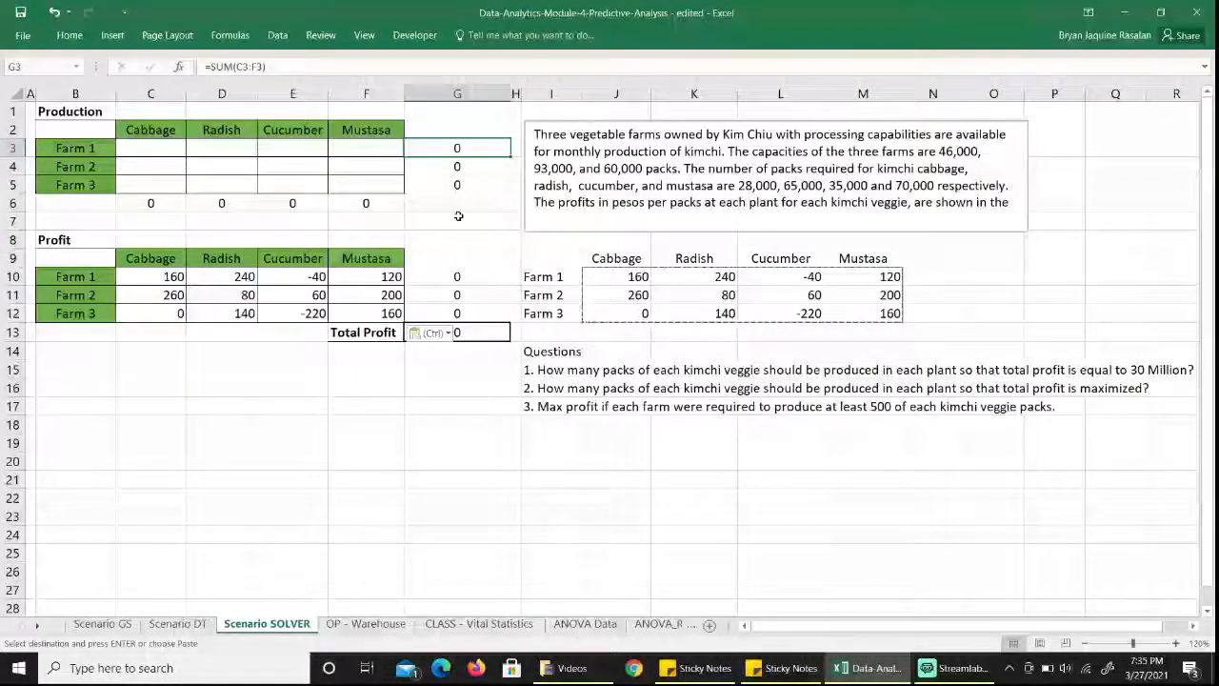
left_click(281, 38)
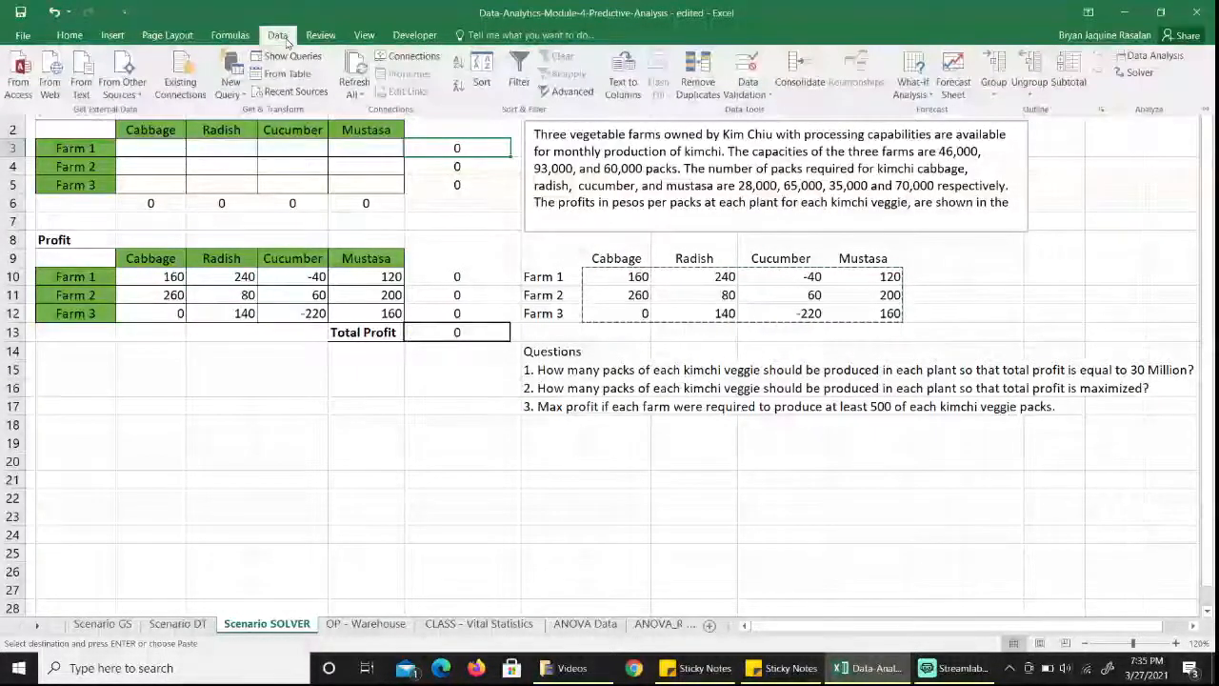
left_click(1140, 74)
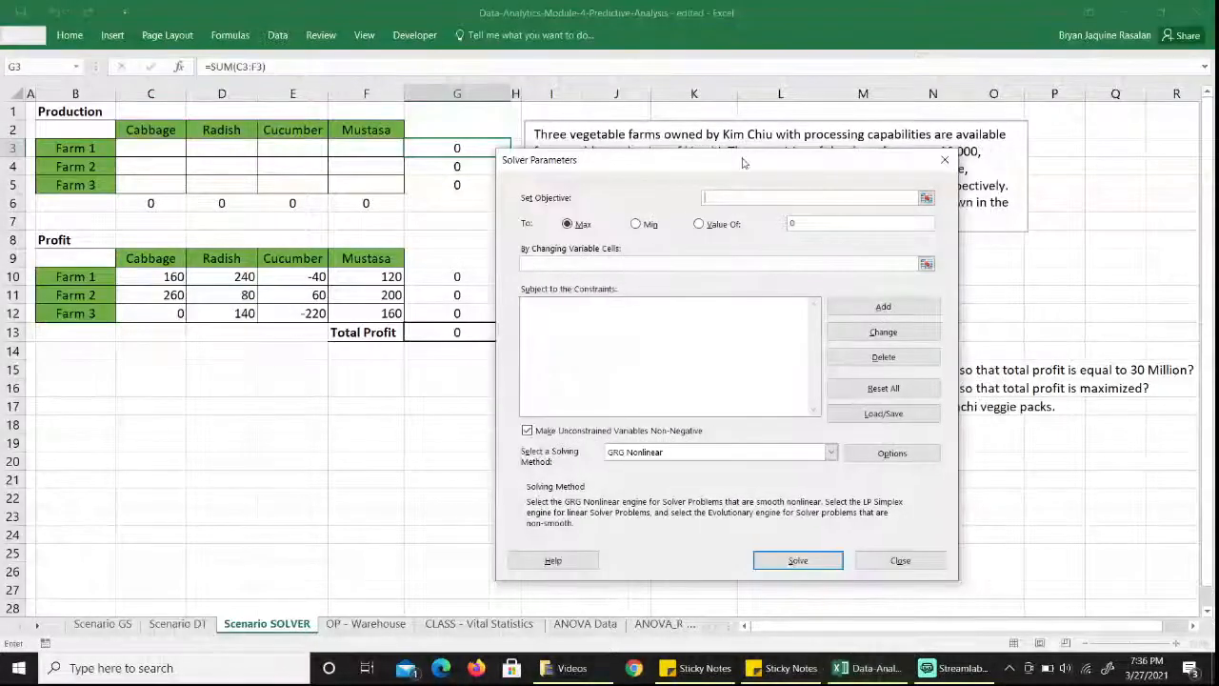
left_click_drag(743, 162, 288, 178)
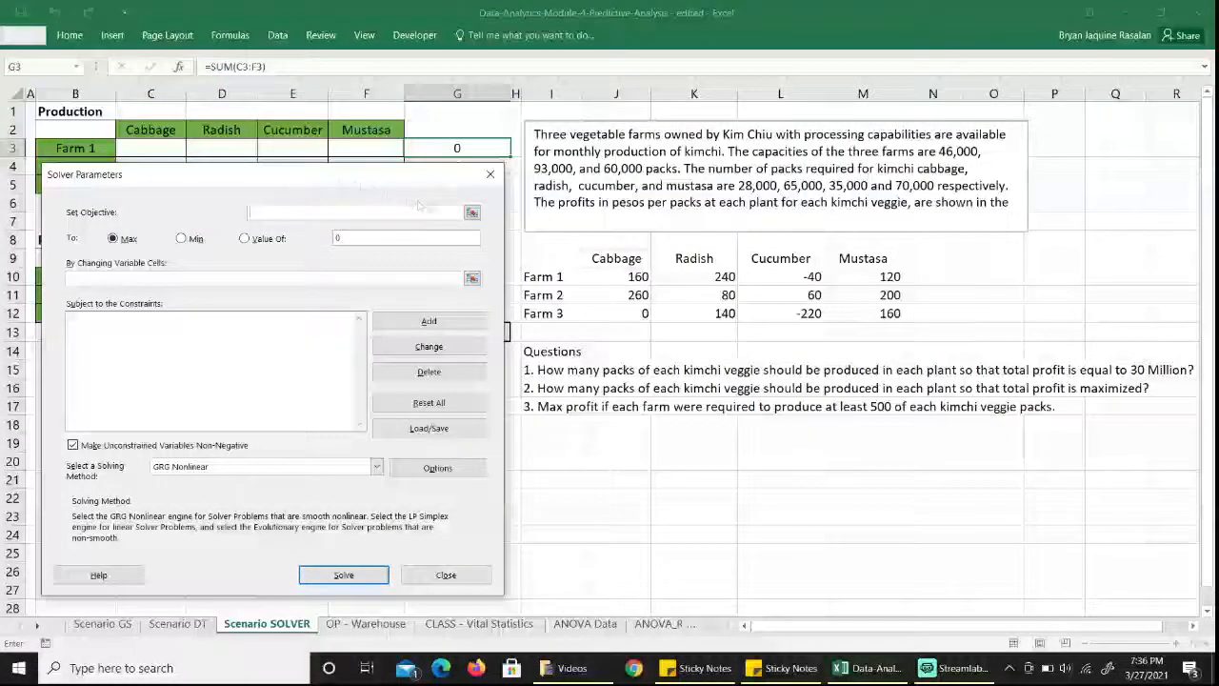
Set the Solver objective to the Total Profit cell G13 with a target value of 30000000
left_click(472, 212)
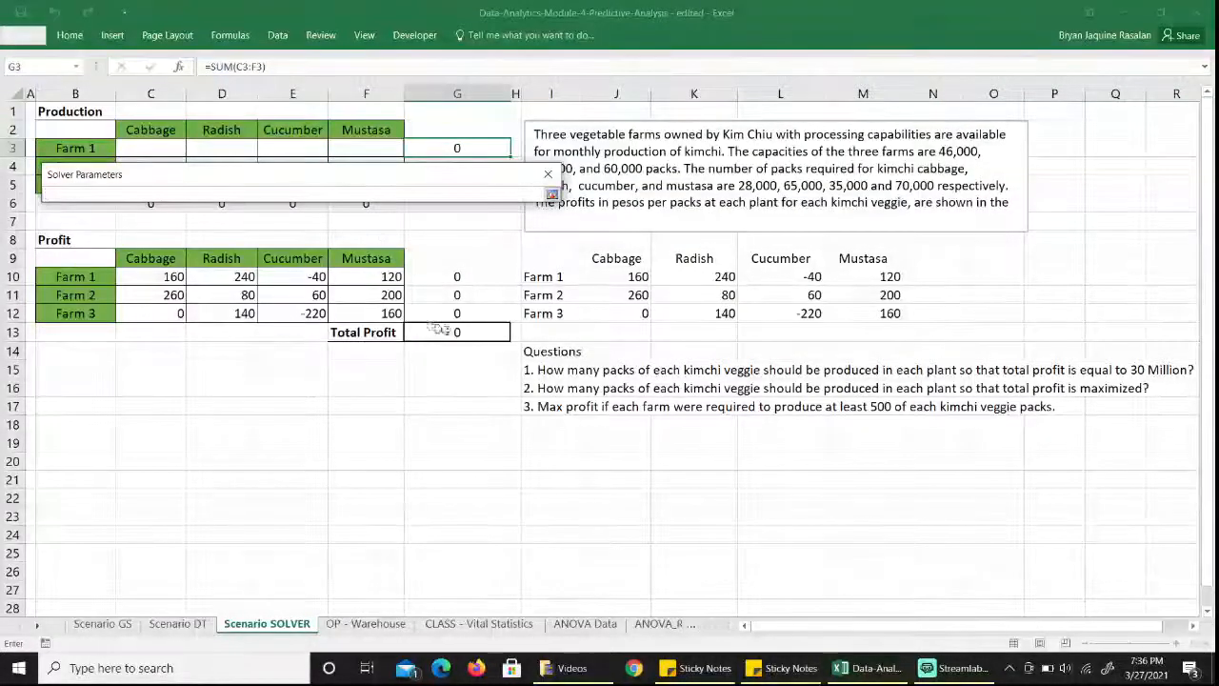
left_click(456, 331)
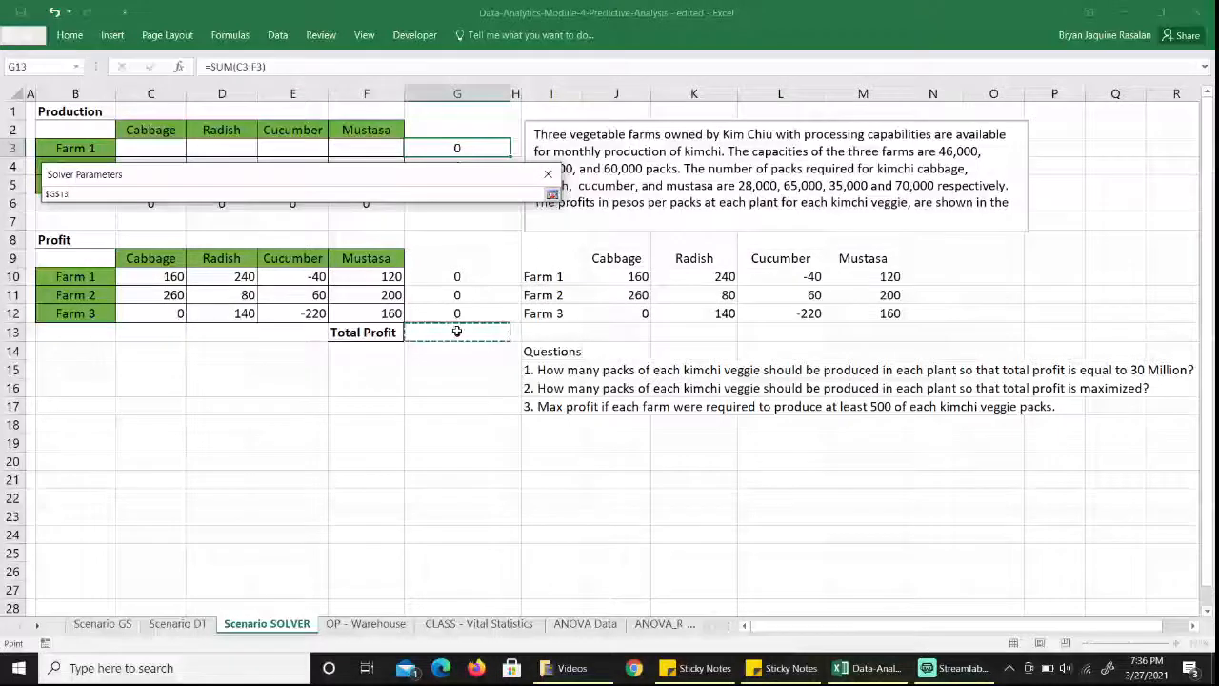
key("Return")
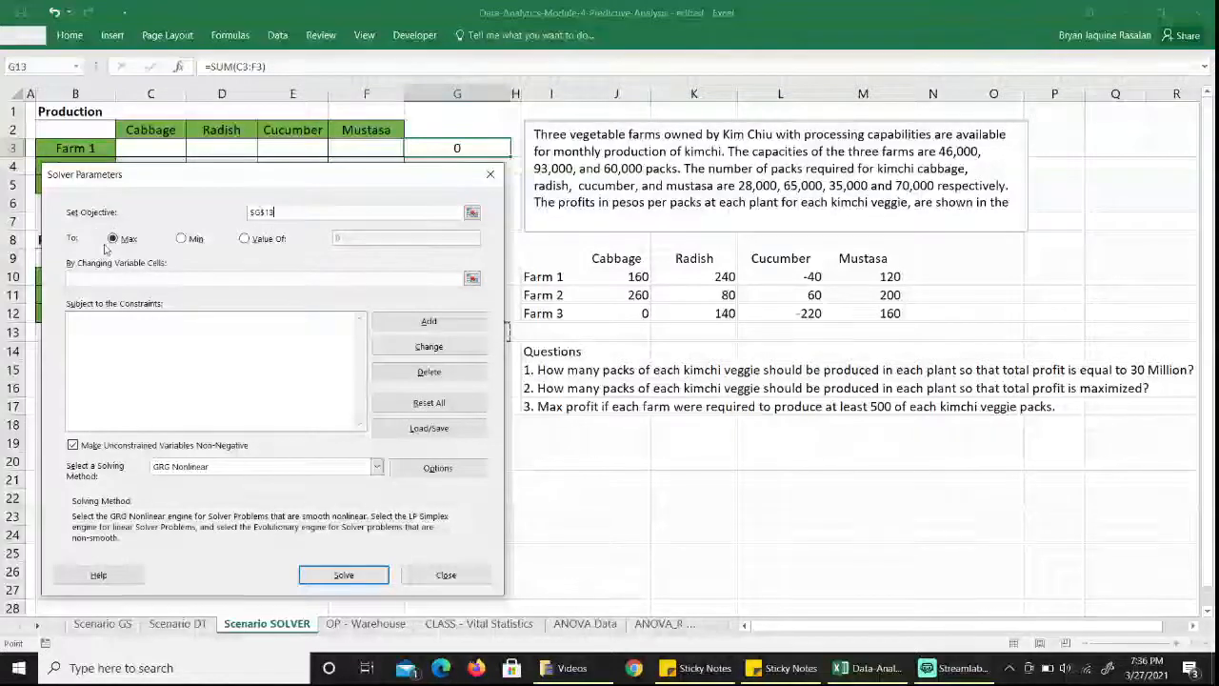
left_click(245, 239)
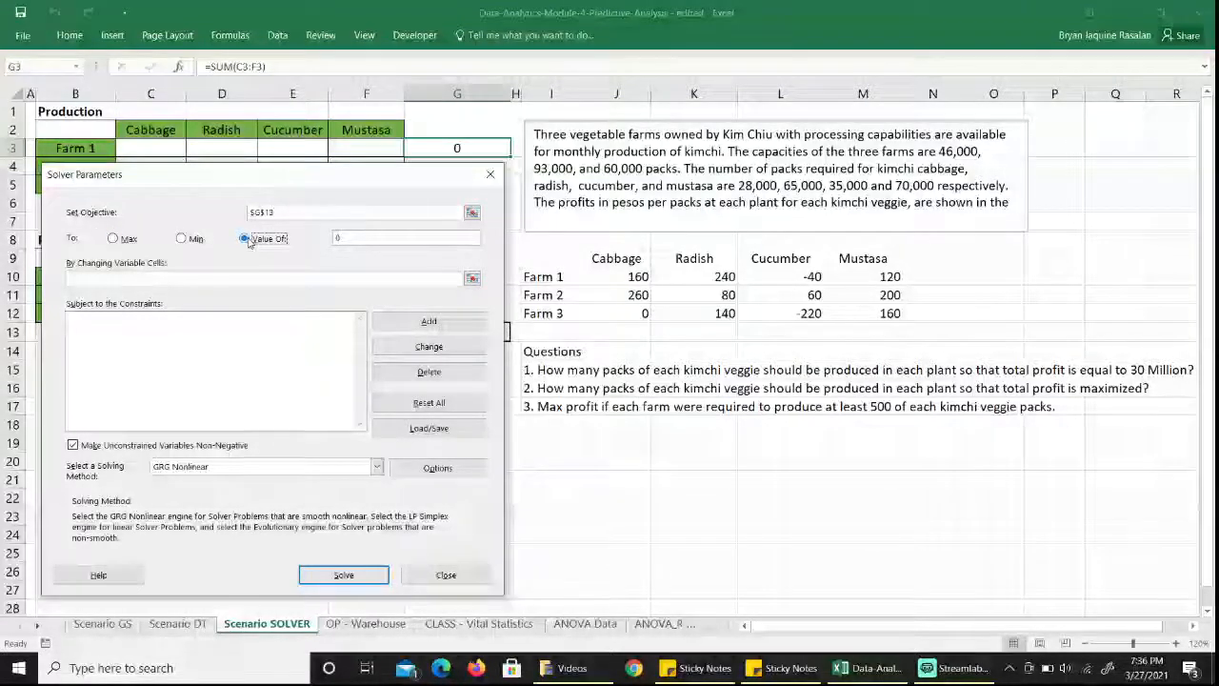
left_click(360, 238)
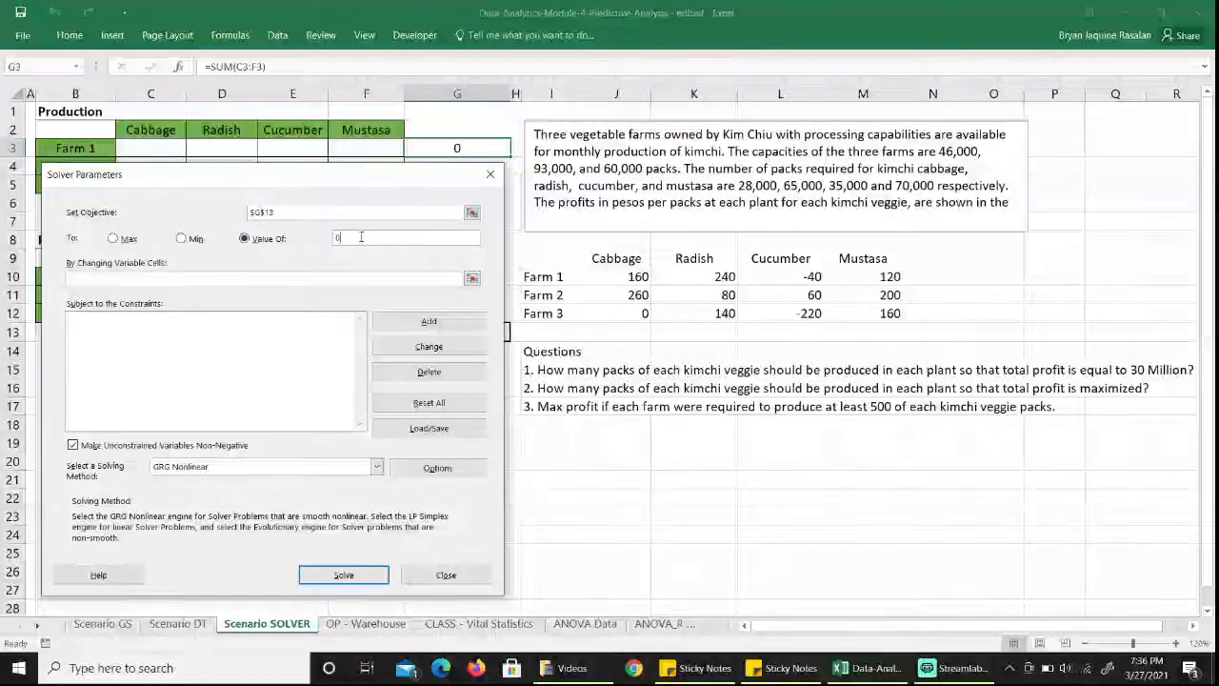
type("30000000")
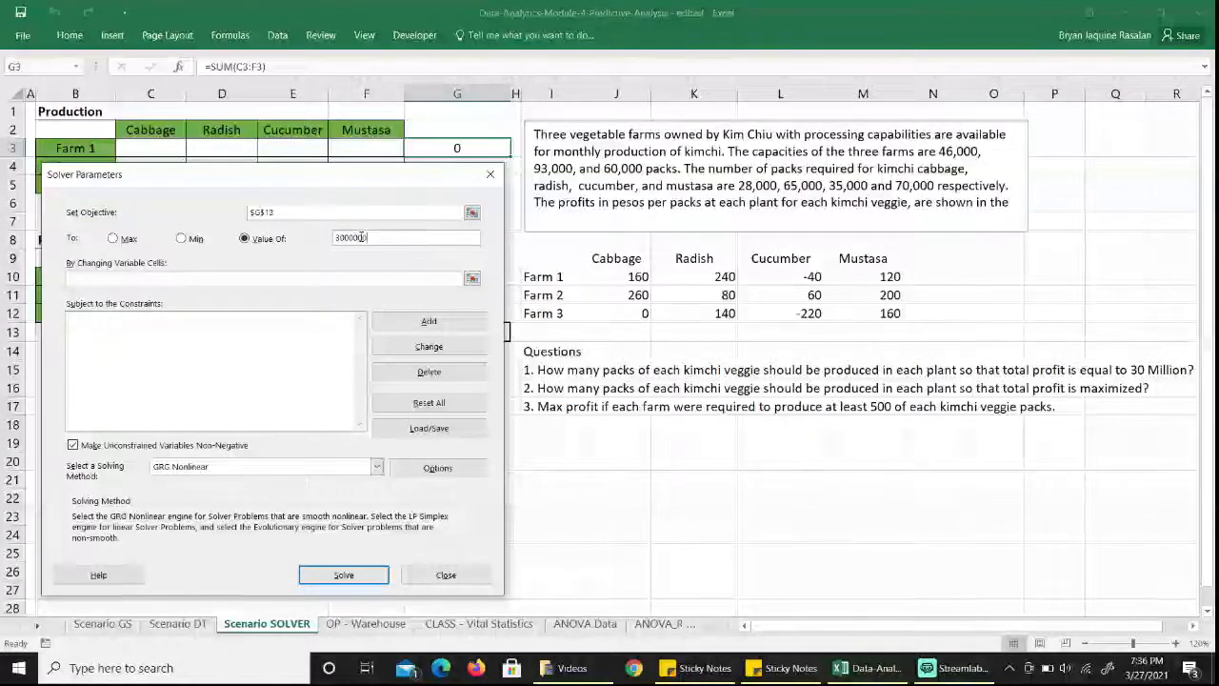
Set the Solver's changing variable cells to the Production inputs C3:F5, keeping the dialog clear of the tables
left_click(471, 280)
left_click_drag(307, 180, 874, 320)
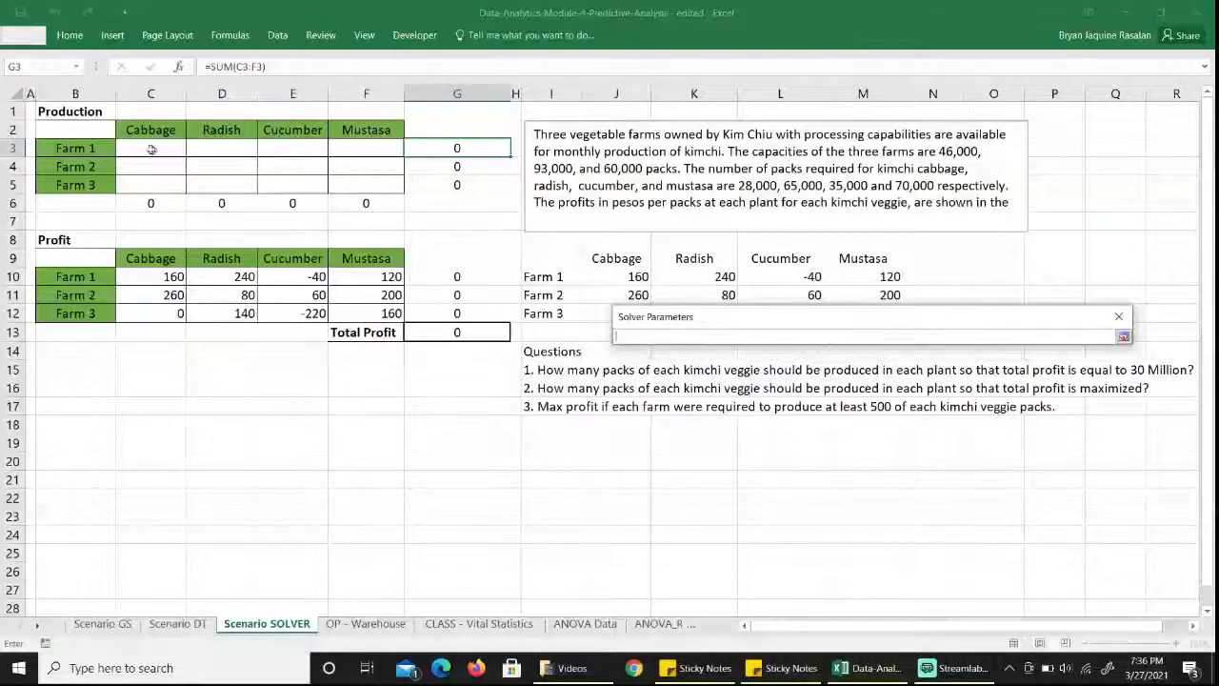
left_click_drag(147, 149, 377, 181)
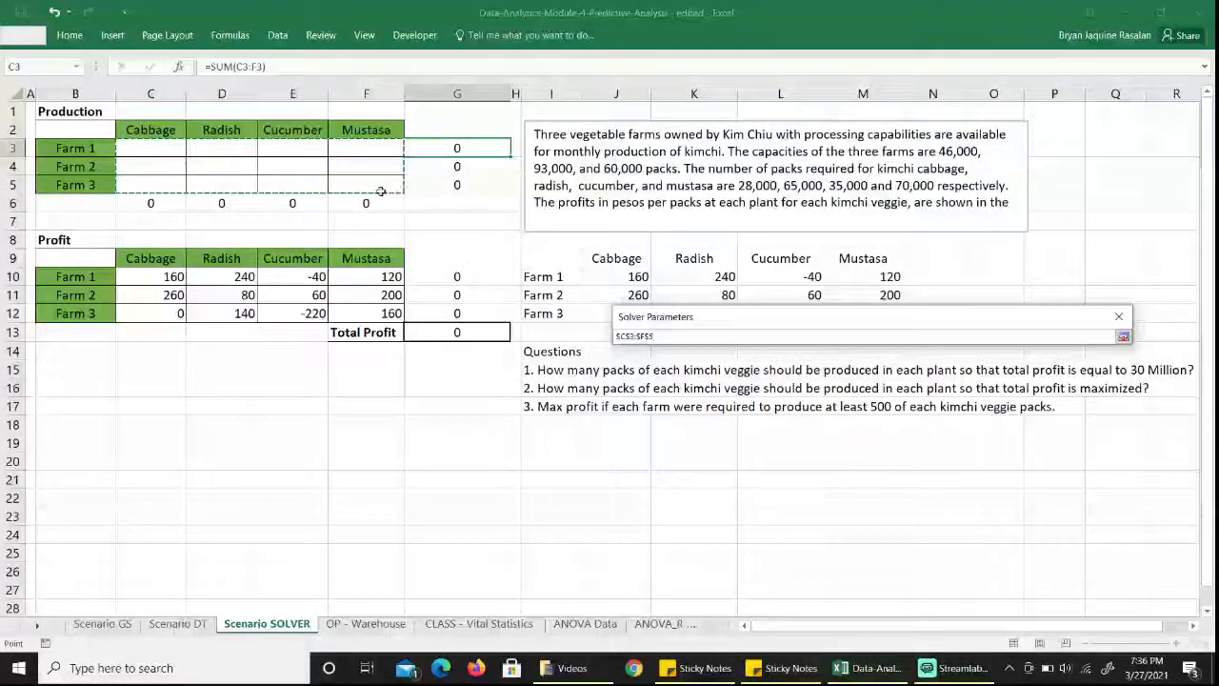
left_click(1123, 336)
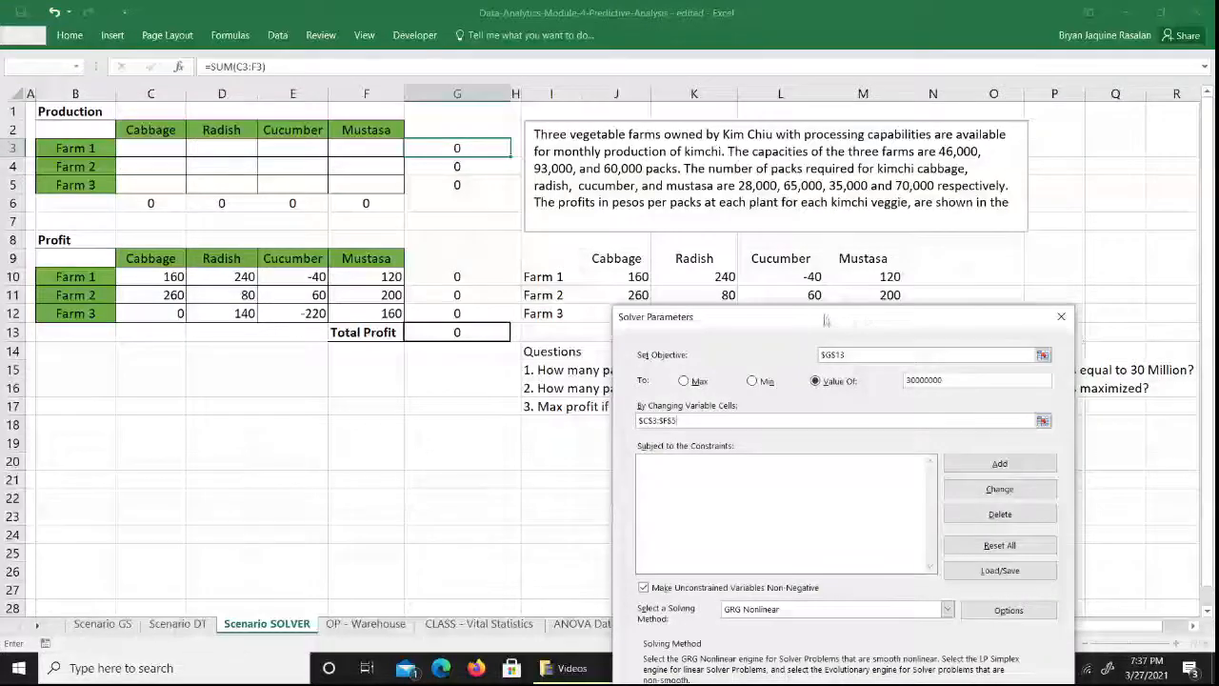
left_click_drag(829, 324, 736, 240)
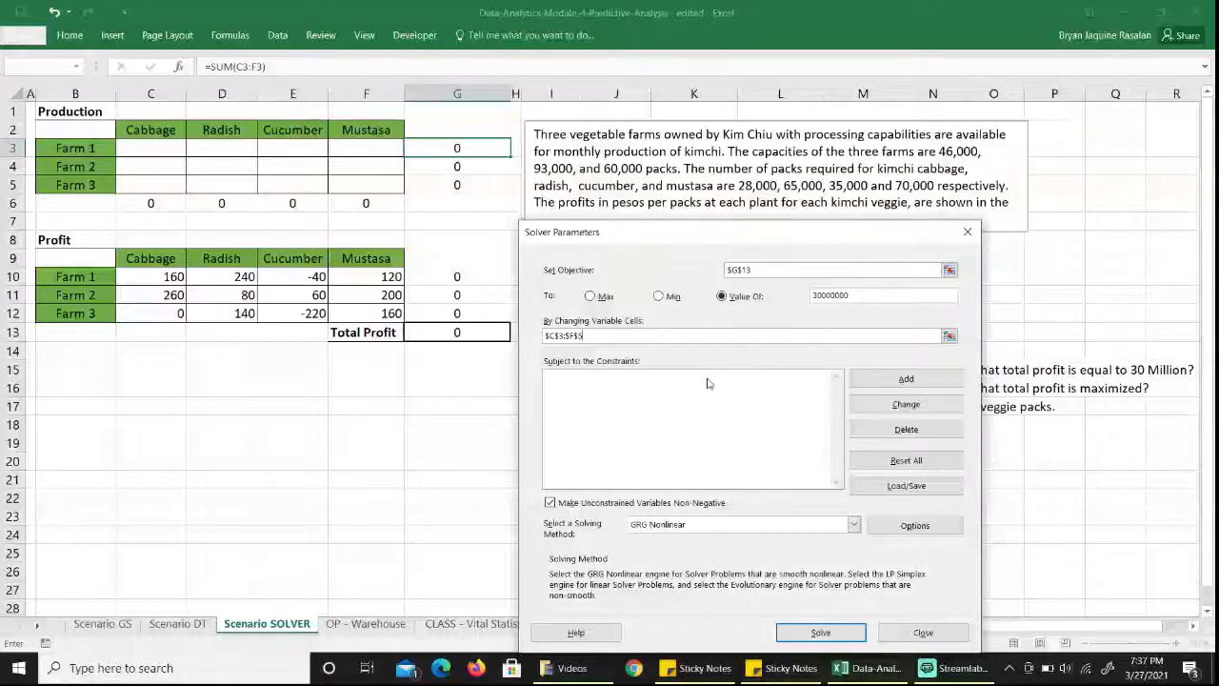
Add a Solver constraint limiting the Farm 1 production total in G3 to <= 46000
left_click(874, 380)
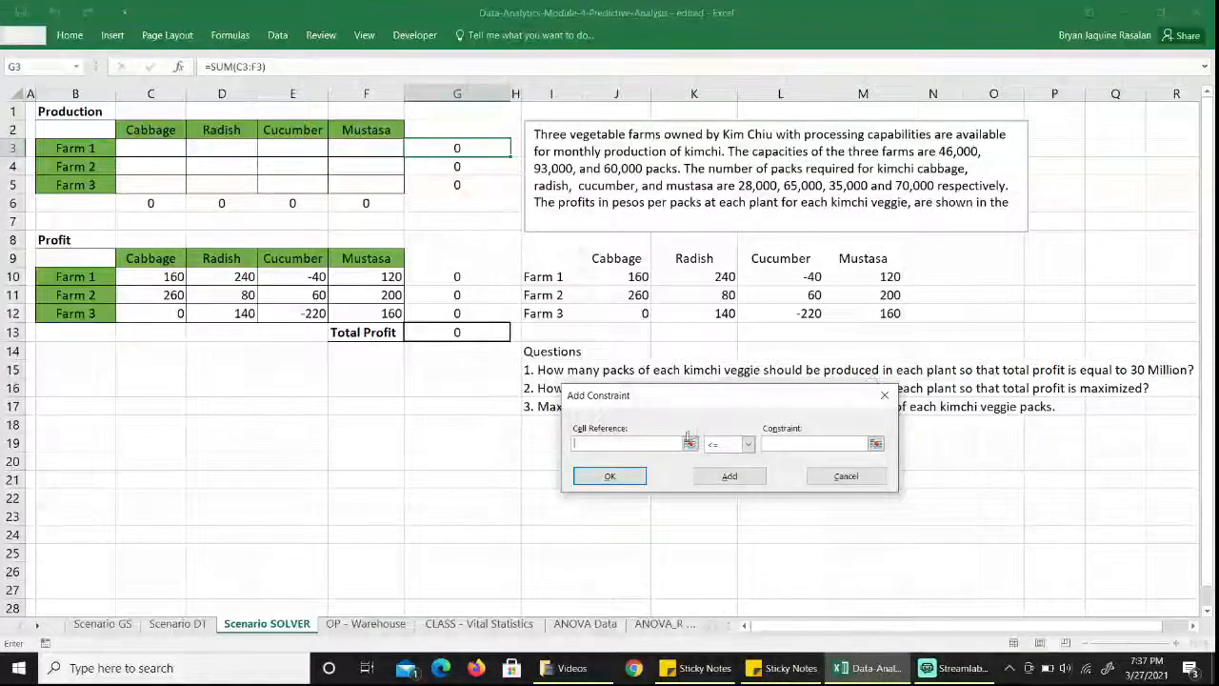
left_click(689, 442)
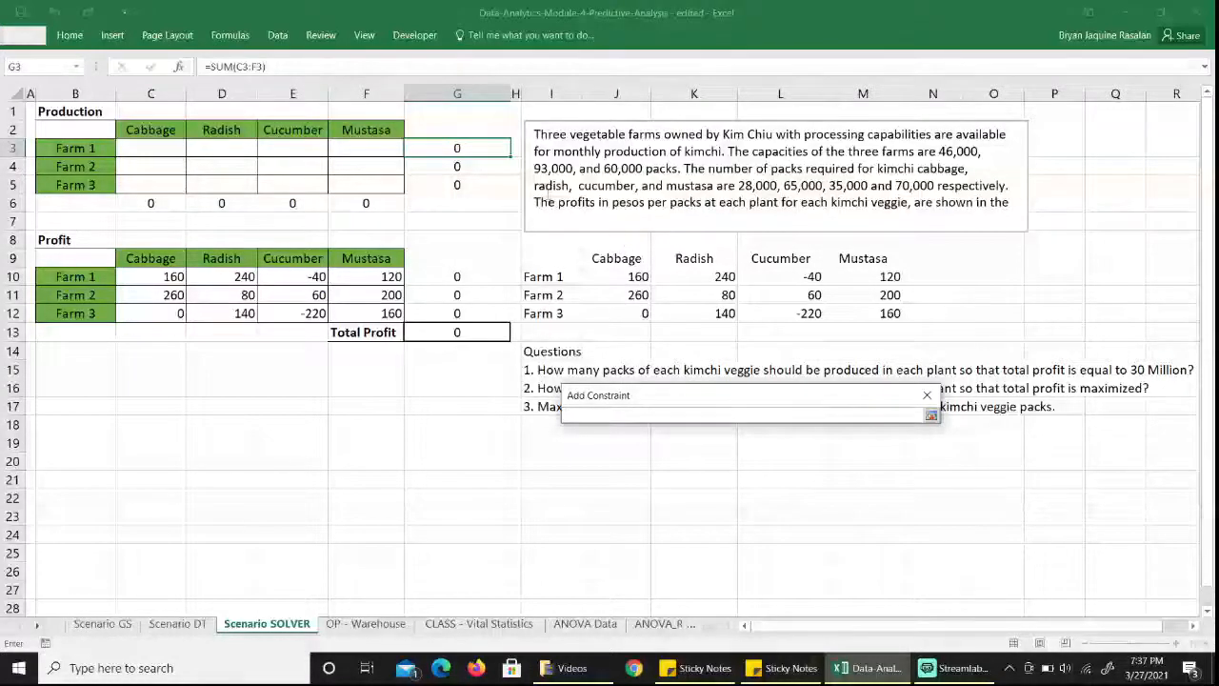
left_click(455, 146)
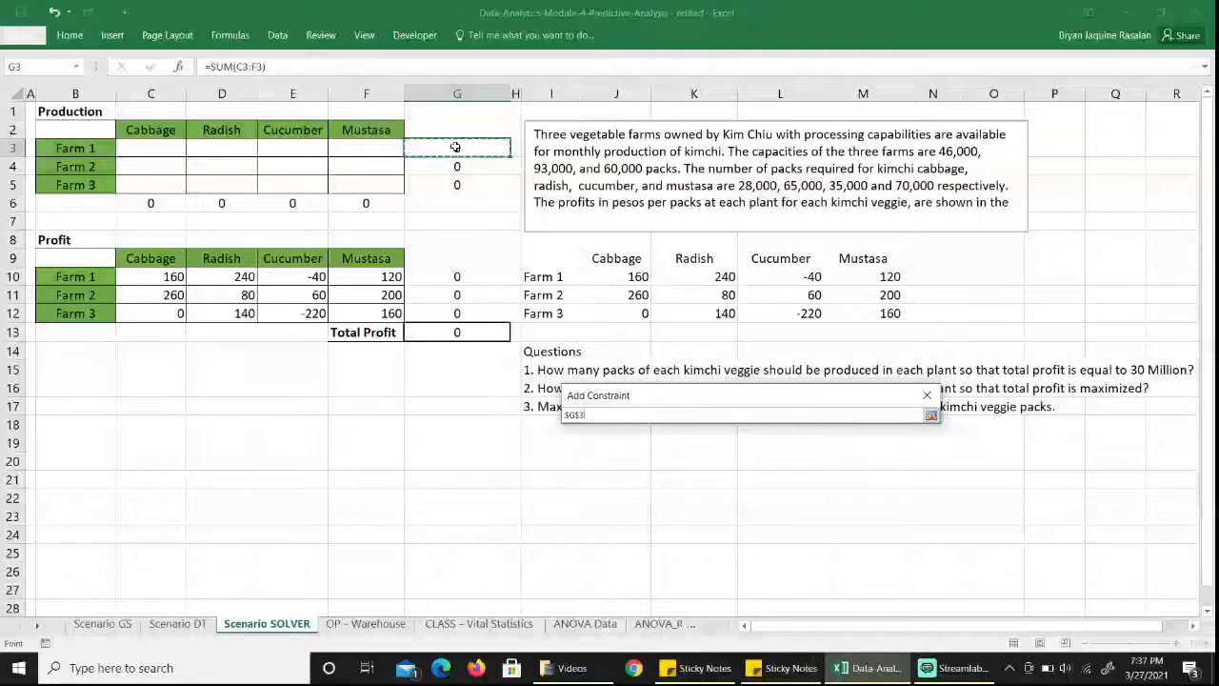
left_click(931, 416)
left_click(776, 442)
type("46000")
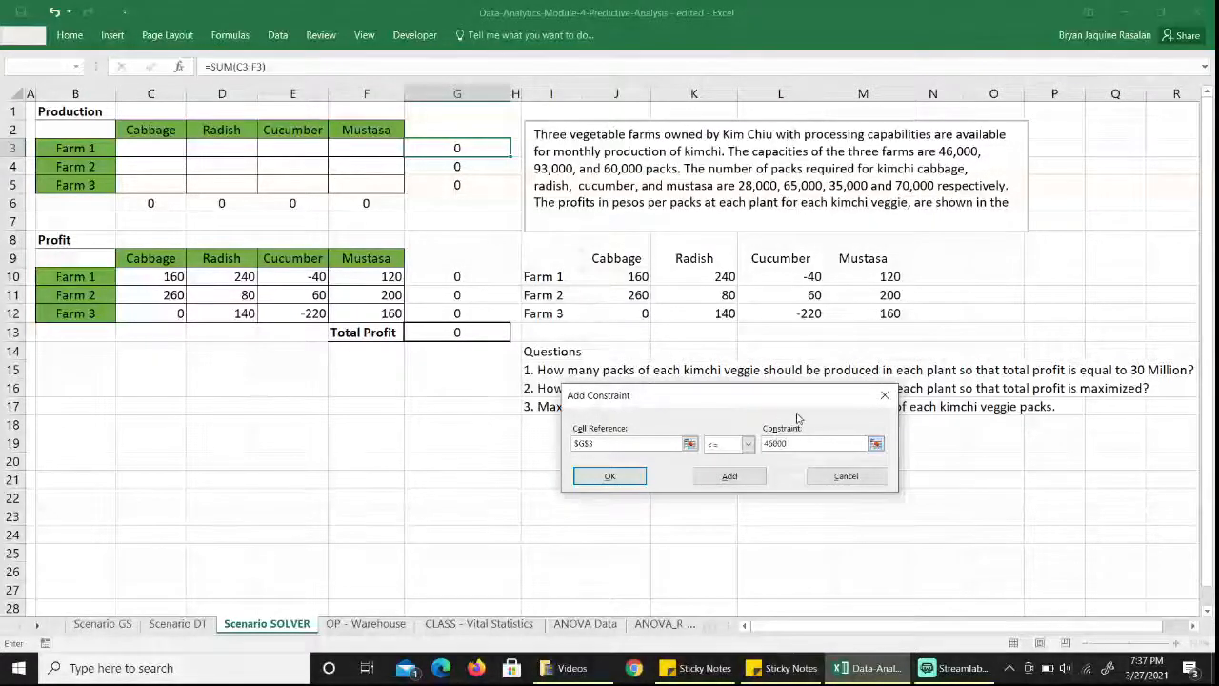
left_click(729, 475)
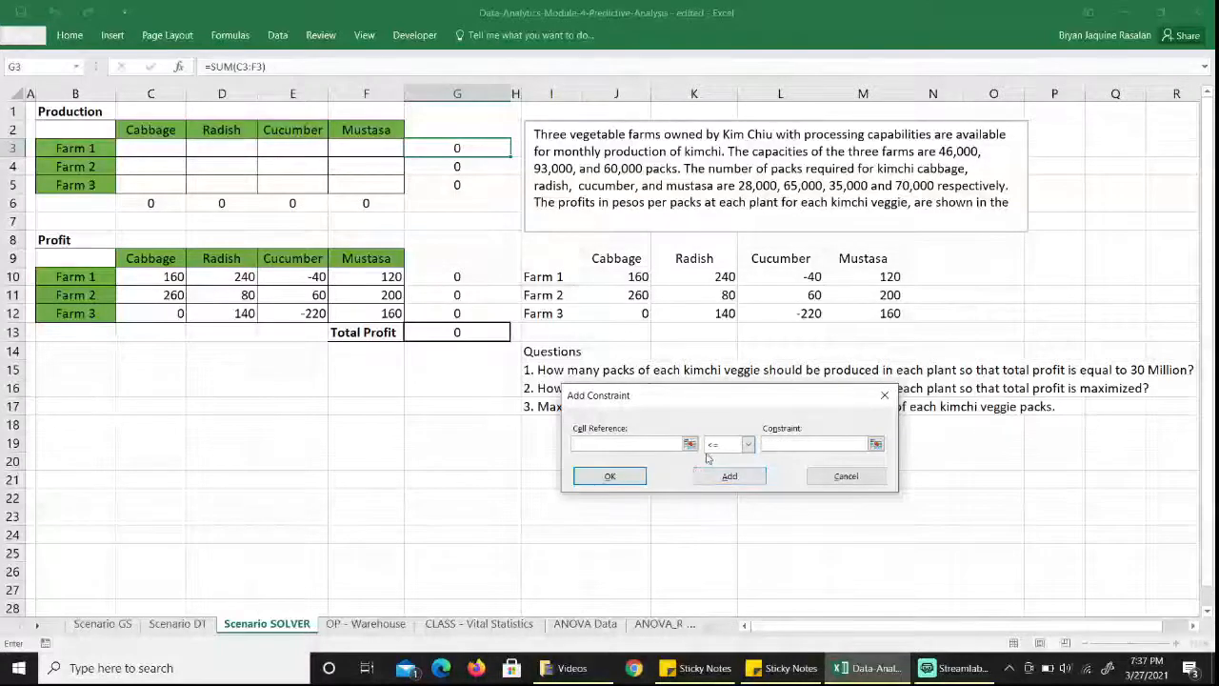
Add capacity constraints for the Farm 2 total, G4 <= 93000, and the Farm 3 total, G5 <= 60000
left_click(458, 166)
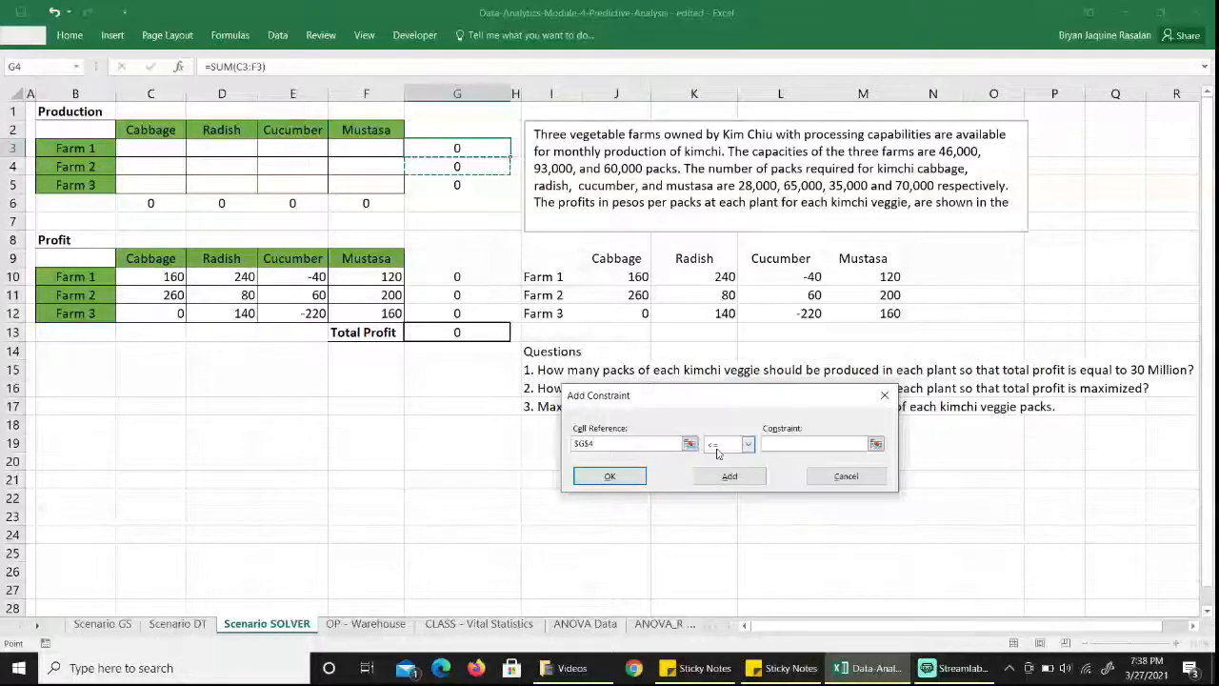
left_click(825, 442)
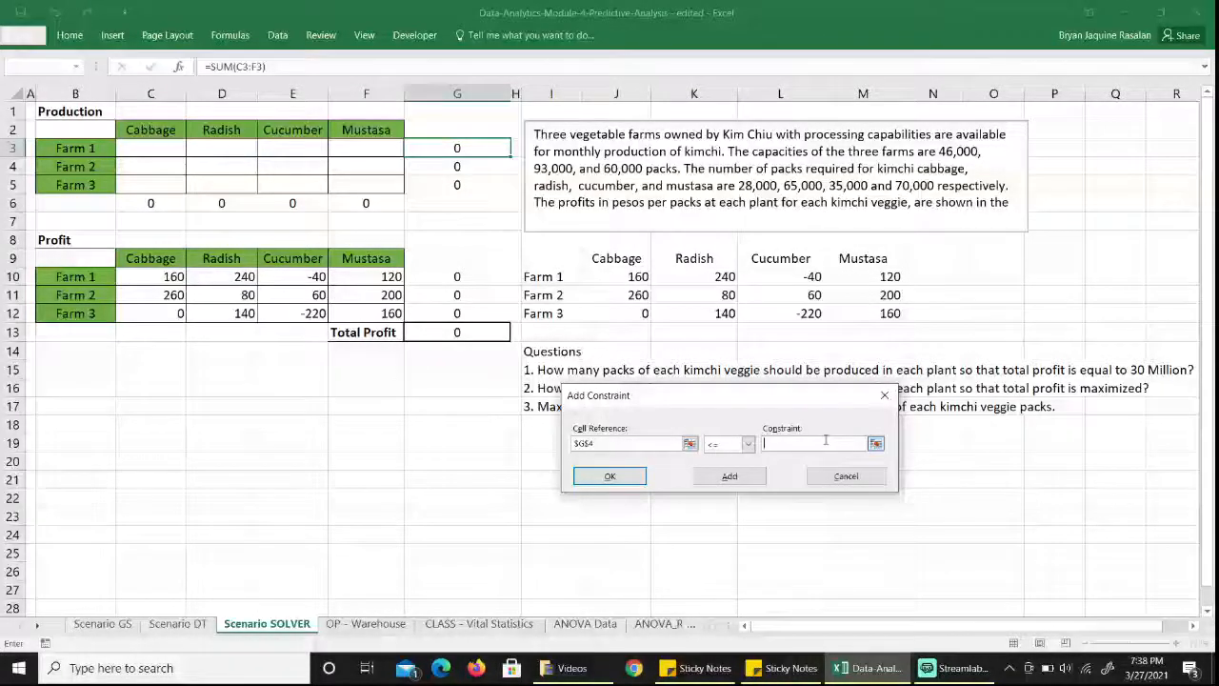
type("93000")
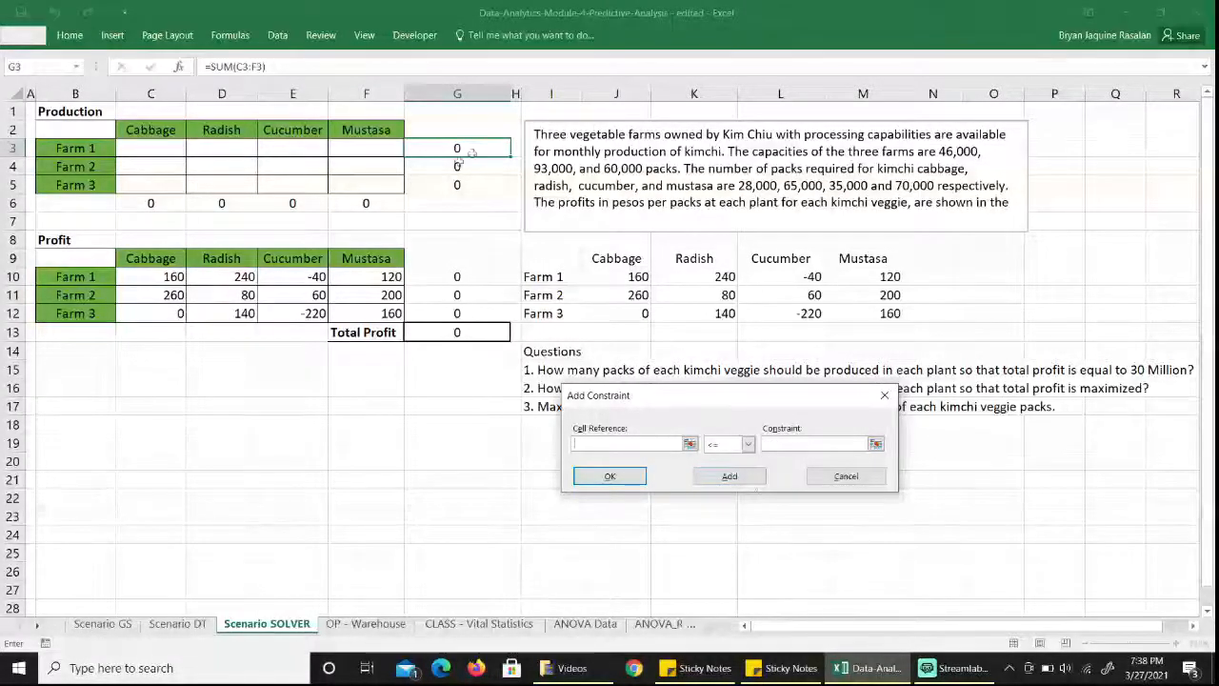
left_click(435, 184)
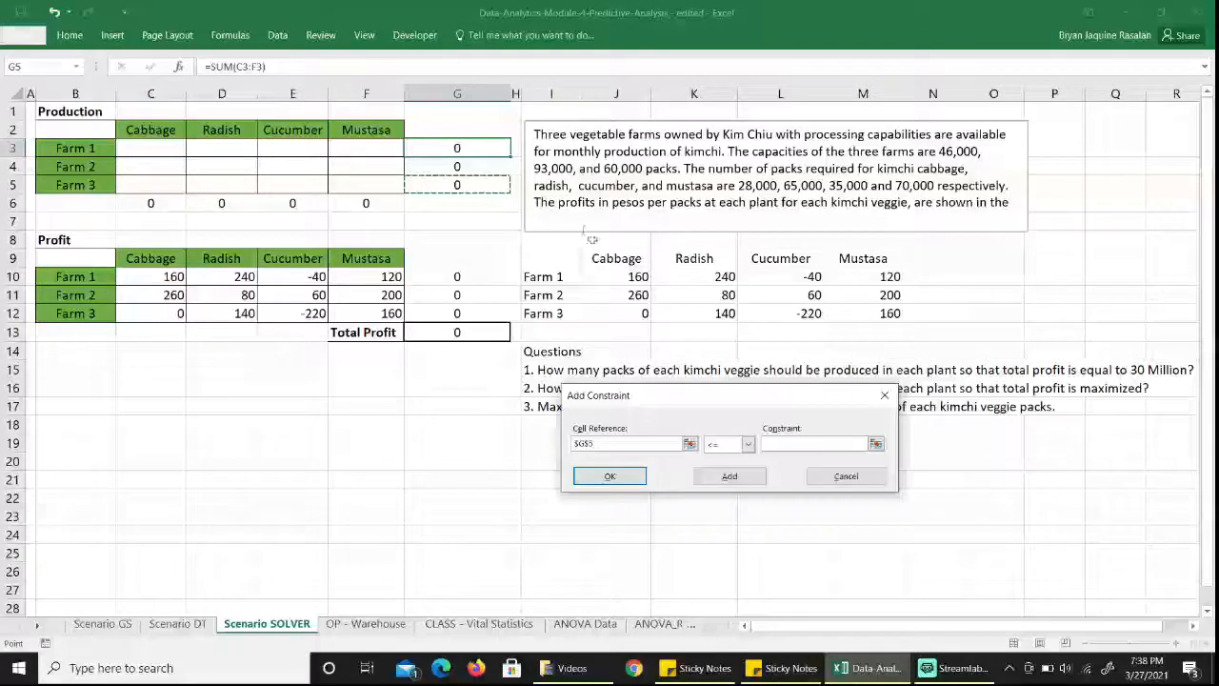
left_click(797, 443)
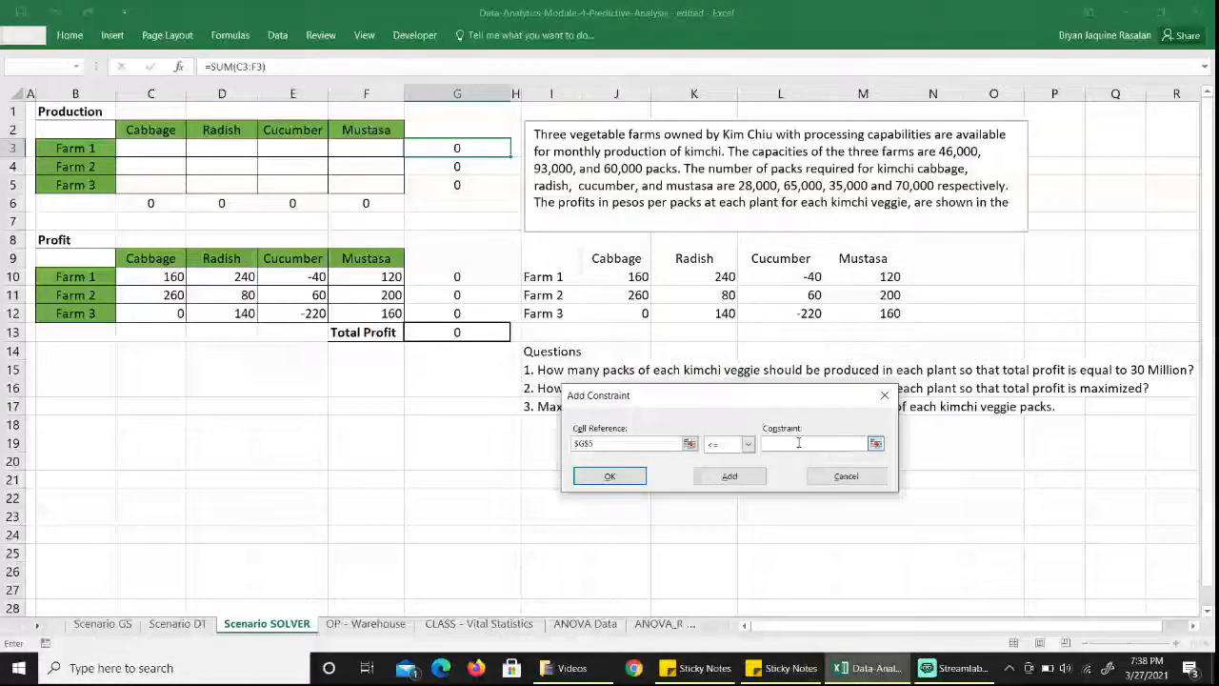
type("60000")
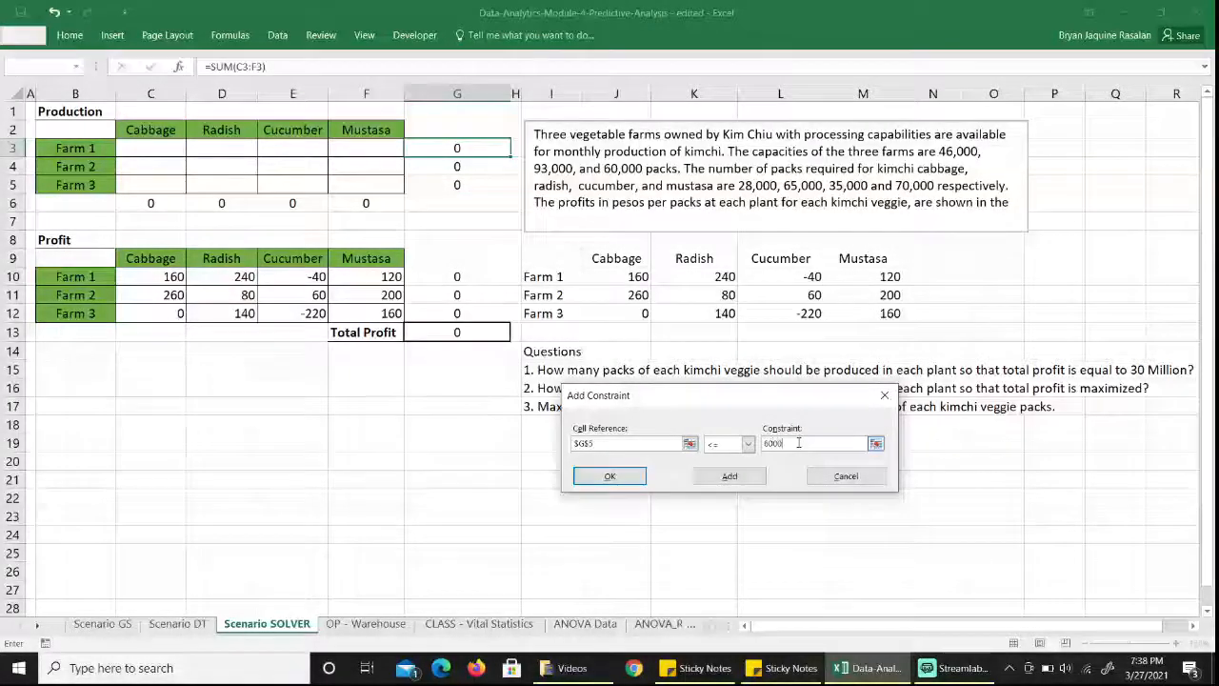
left_click(739, 475)
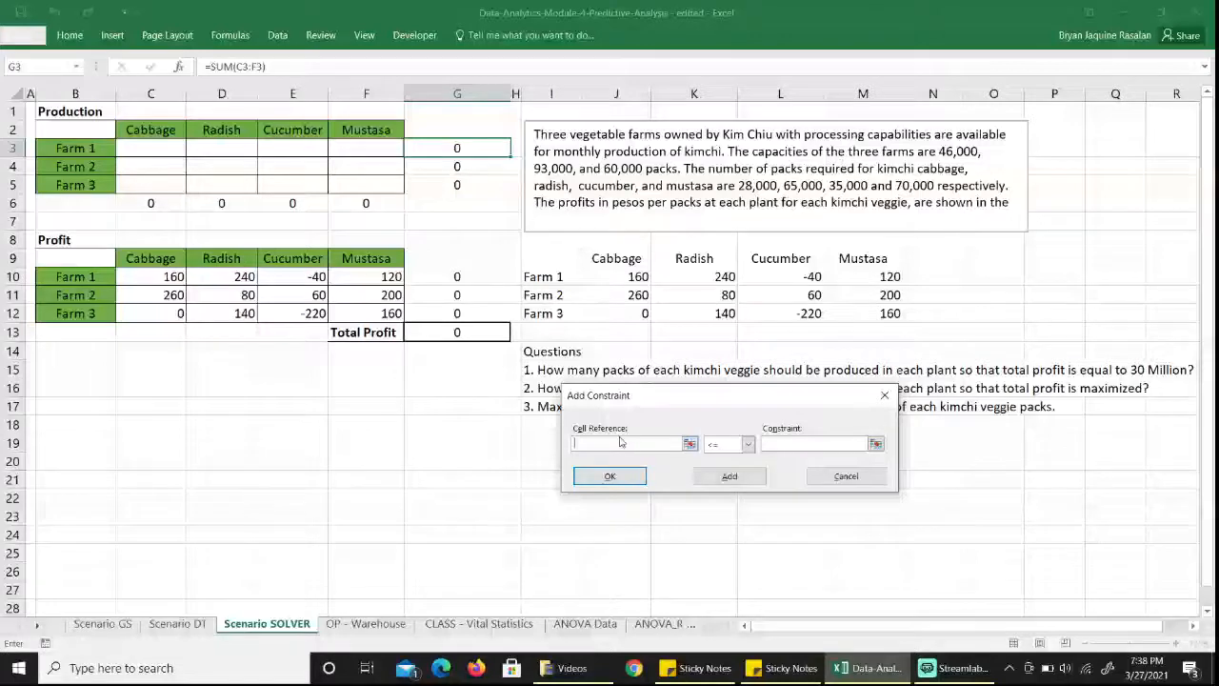
Add a constraint requiring the cabbage production total in C6 to equal 28000
left_click(152, 205)
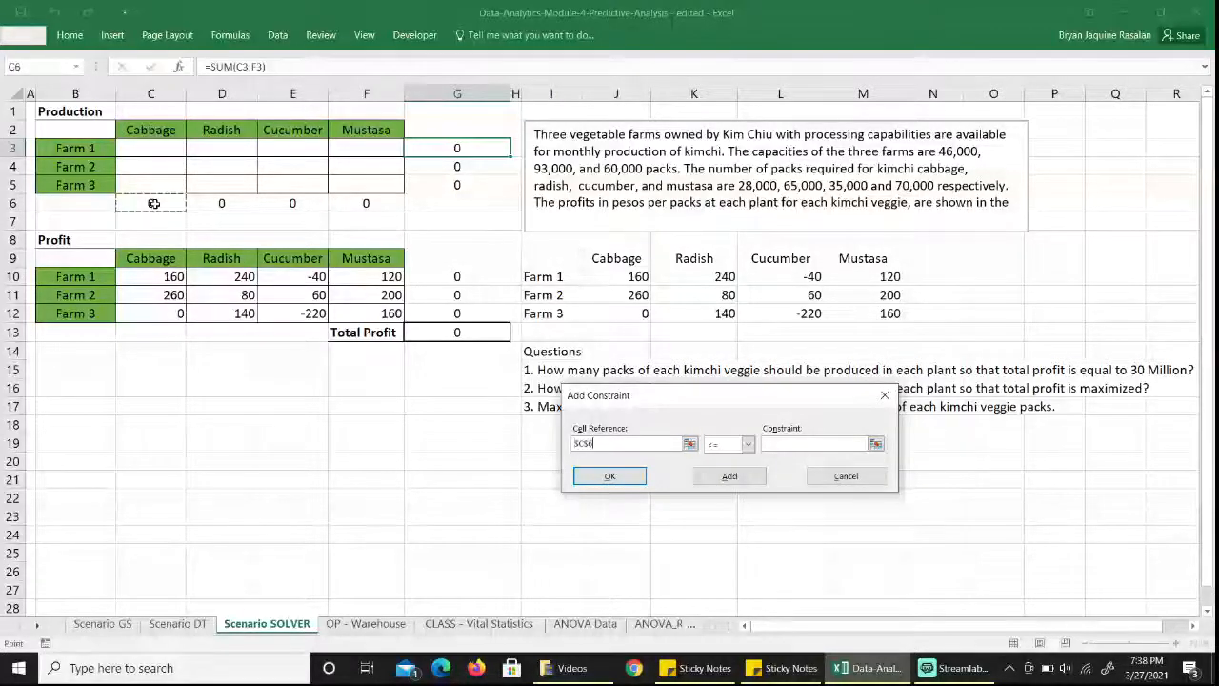
left_click(750, 445)
left_click(723, 467)
left_click(789, 442)
type("28000")
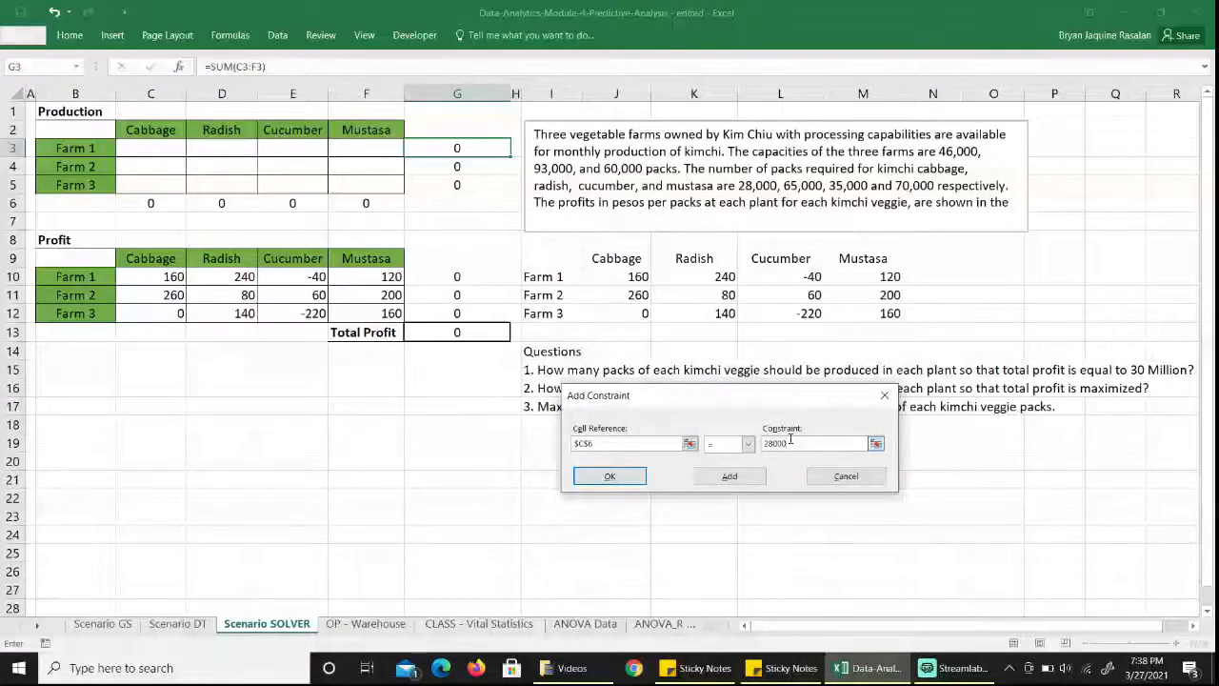
left_click(730, 475)
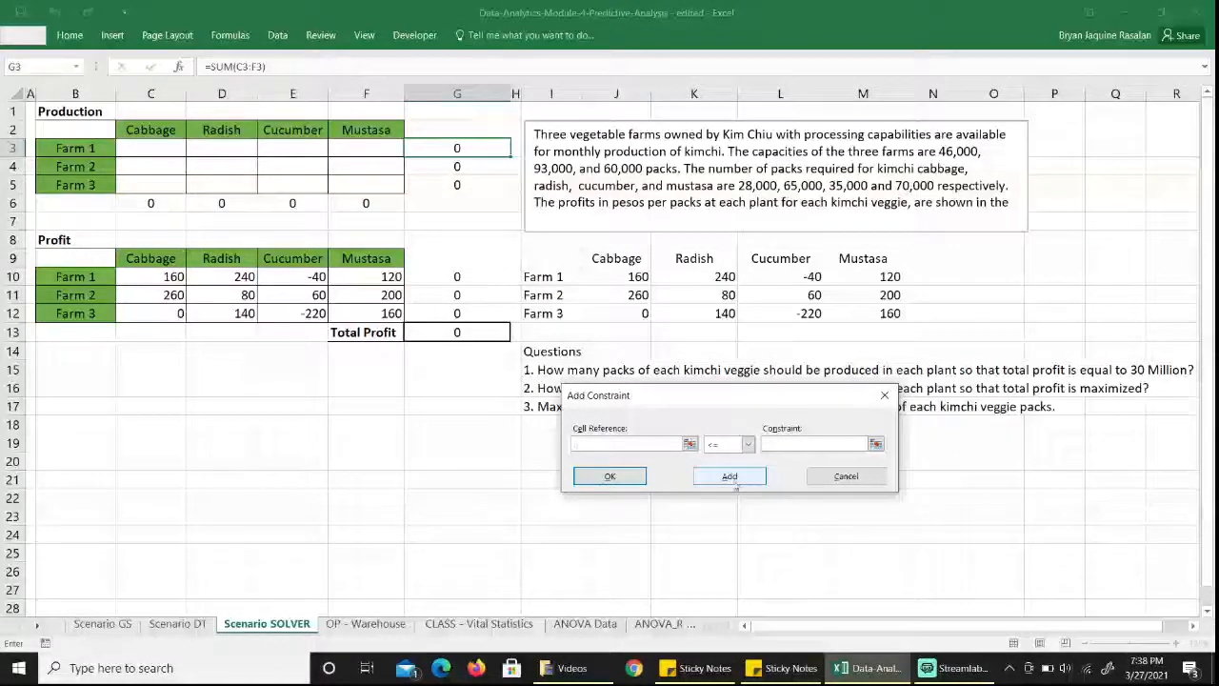
Add a constraint requiring the radish production total in D6 to equal 65000
left_click(214, 200)
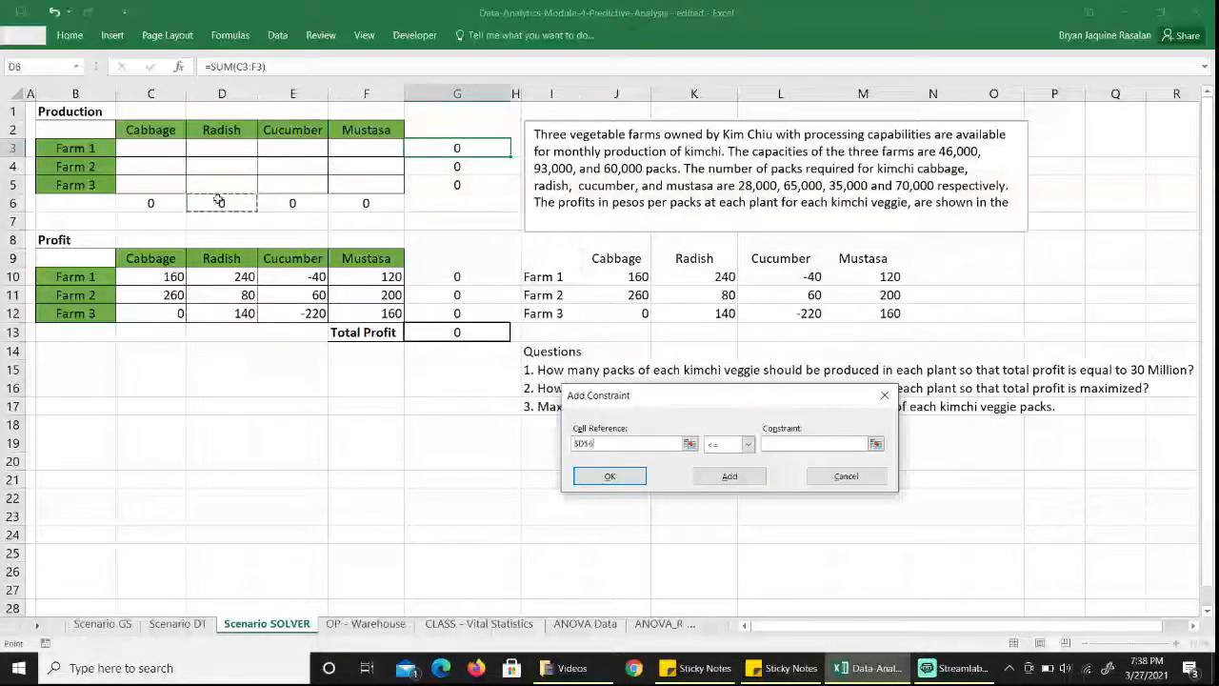
left_click(747, 442)
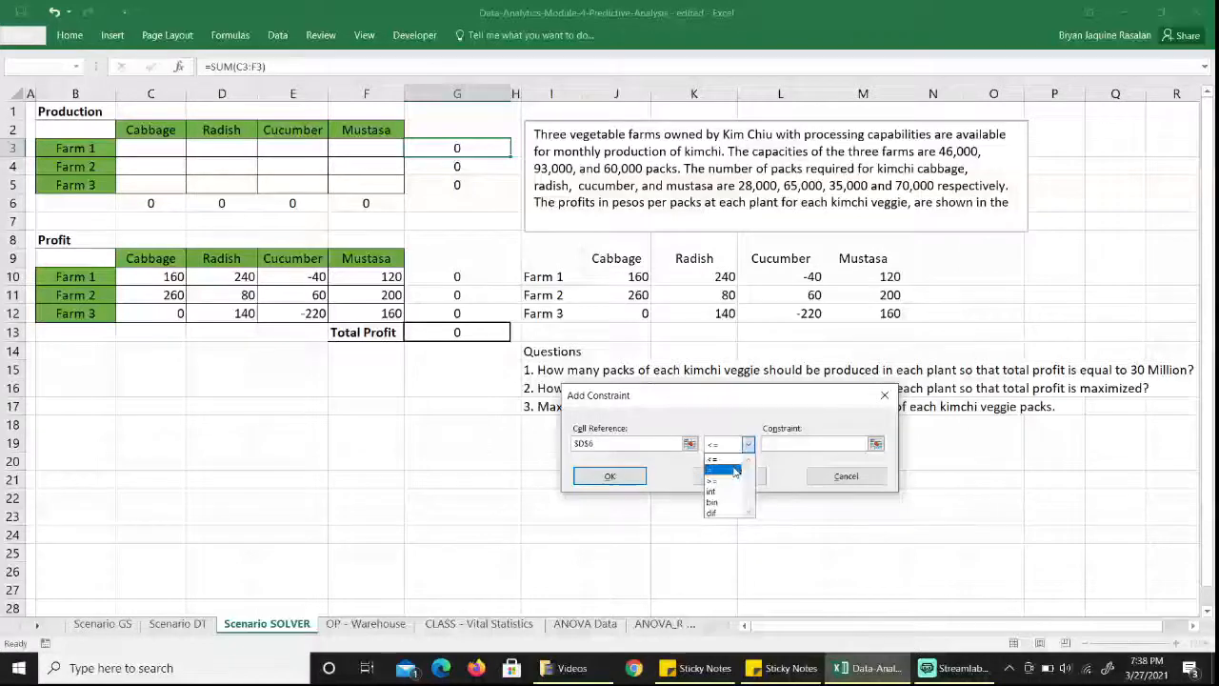
left_click(723, 467)
left_click(808, 443)
type("65000")
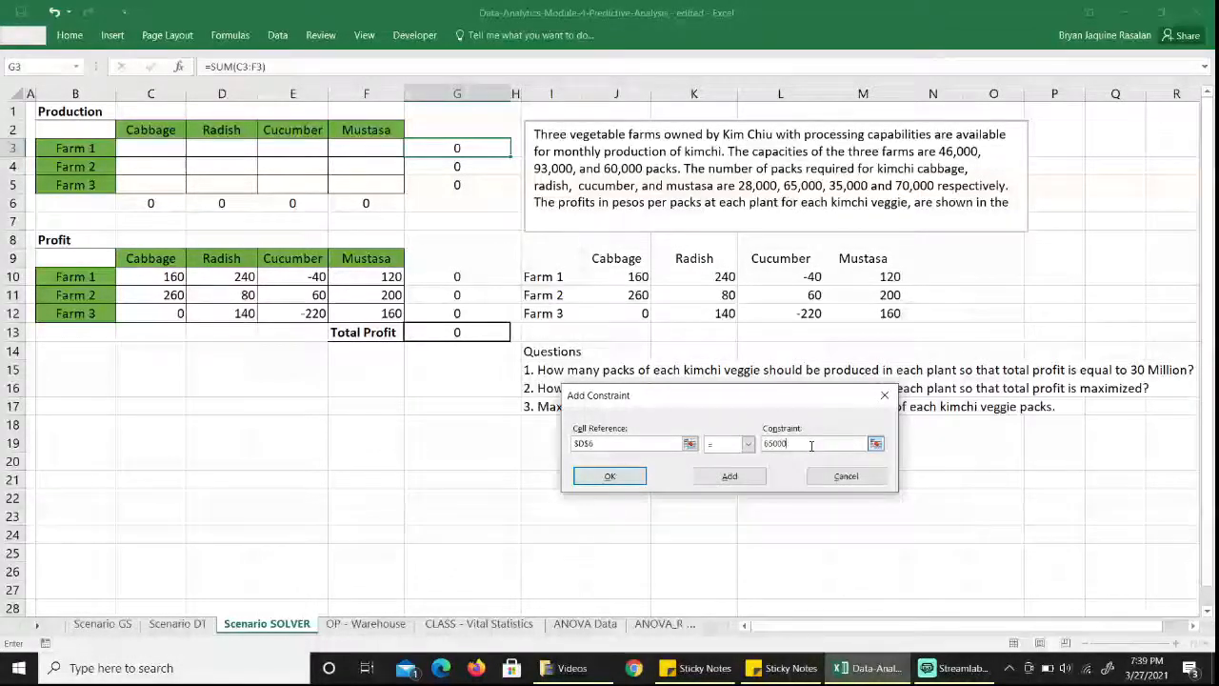
left_click(731, 477)
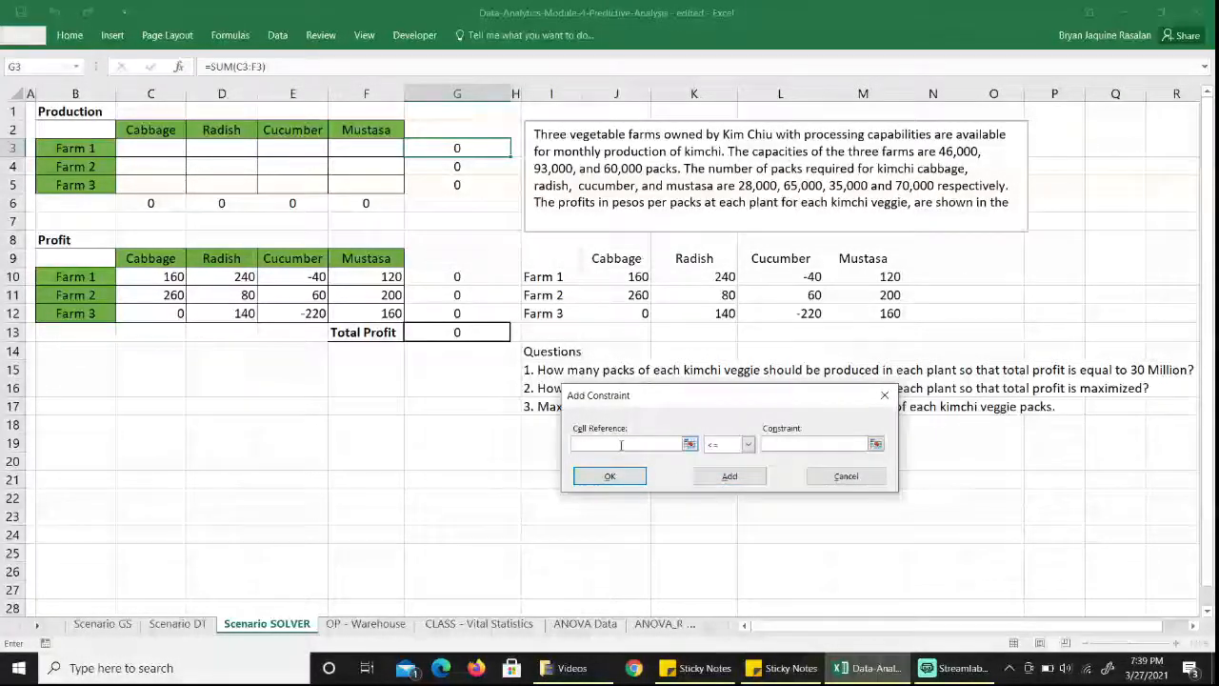
Add a constraint requiring the cucumber production total in E6 to equal 35000
left_click(300, 201)
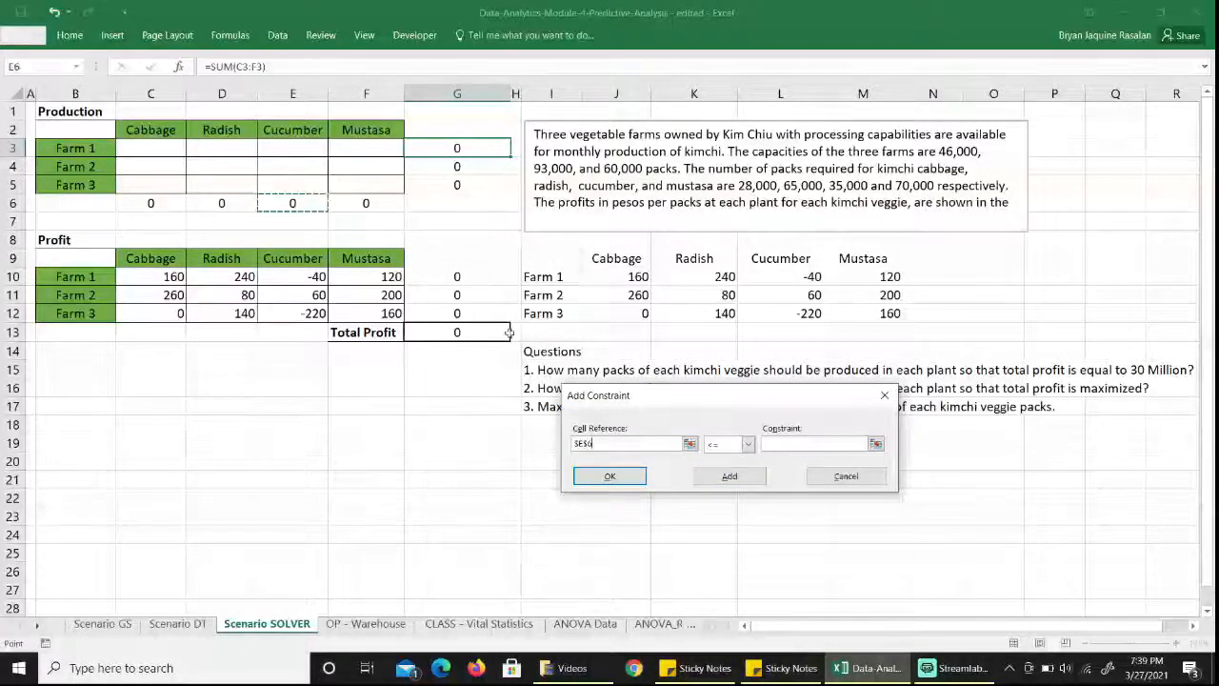
left_click(728, 443)
left_click(716, 464)
left_click(785, 445)
type("35000")
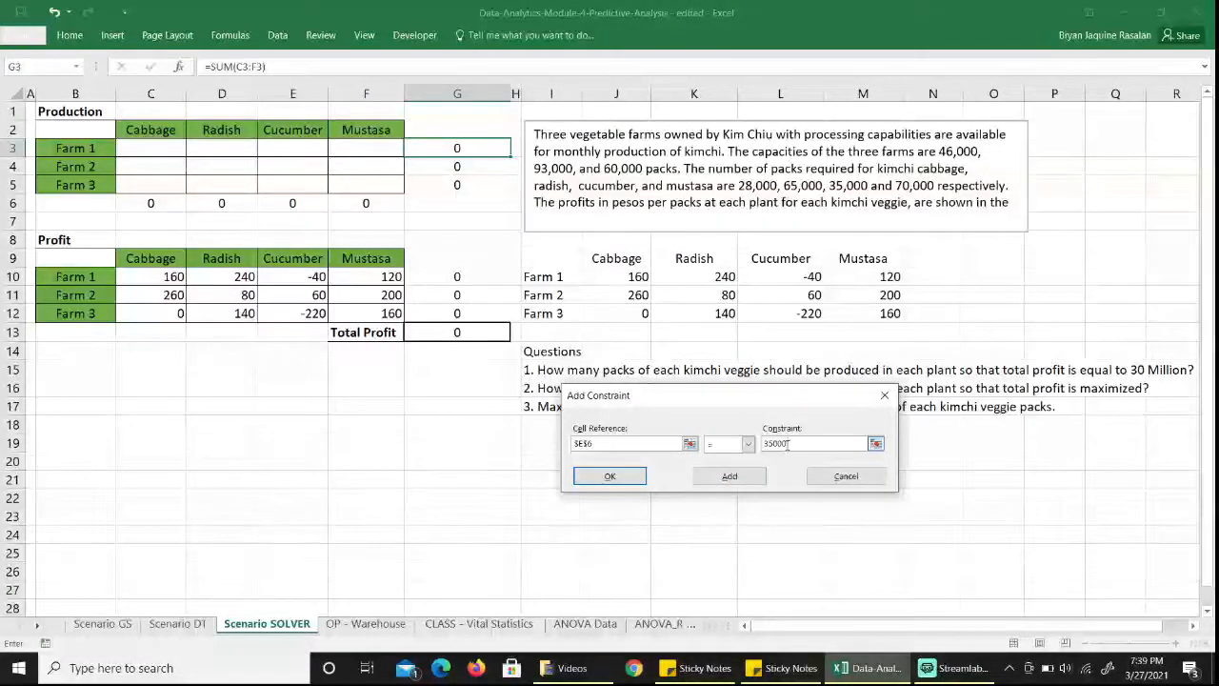
left_click(743, 478)
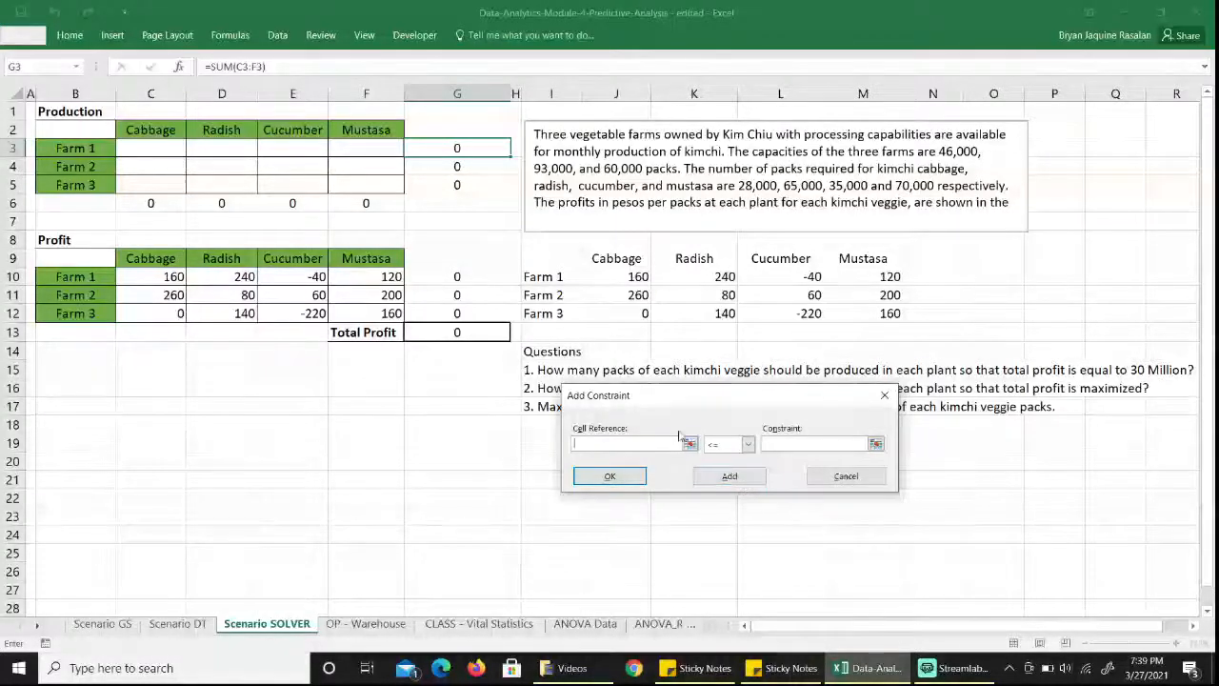
Add the last constraint, requiring the mustasa production total in F6 to equal 70000, and return to the Solver parameters
left_click(385, 206)
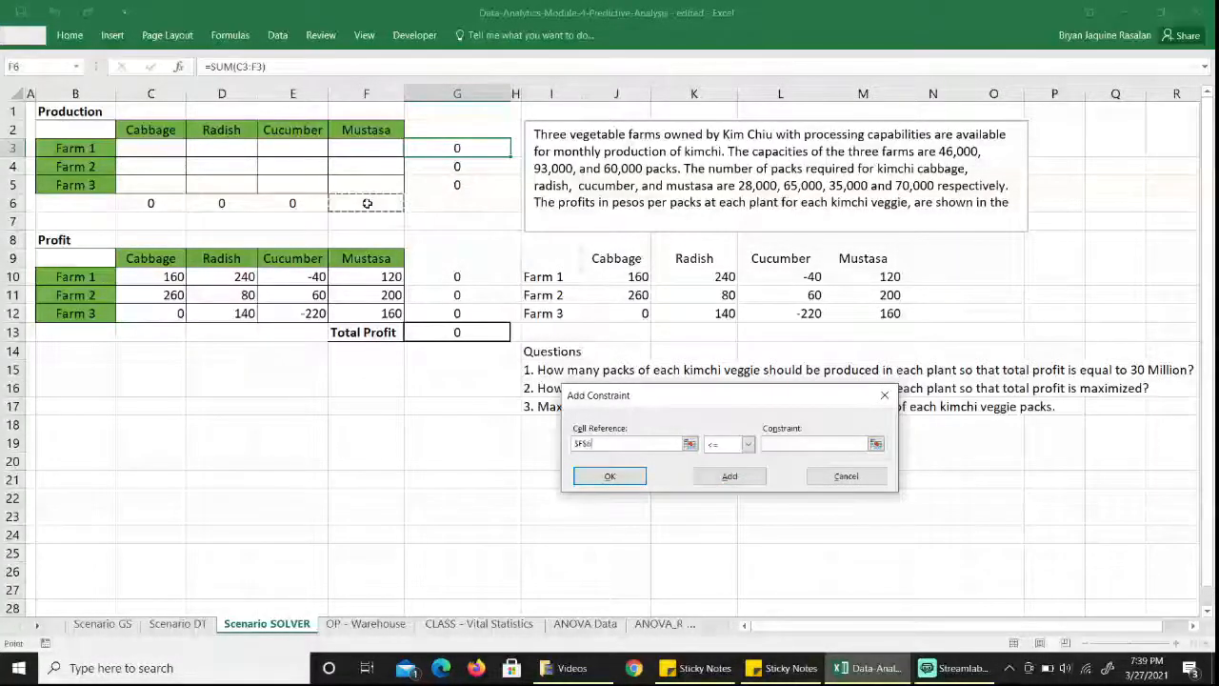
left_click(748, 445)
left_click(719, 469)
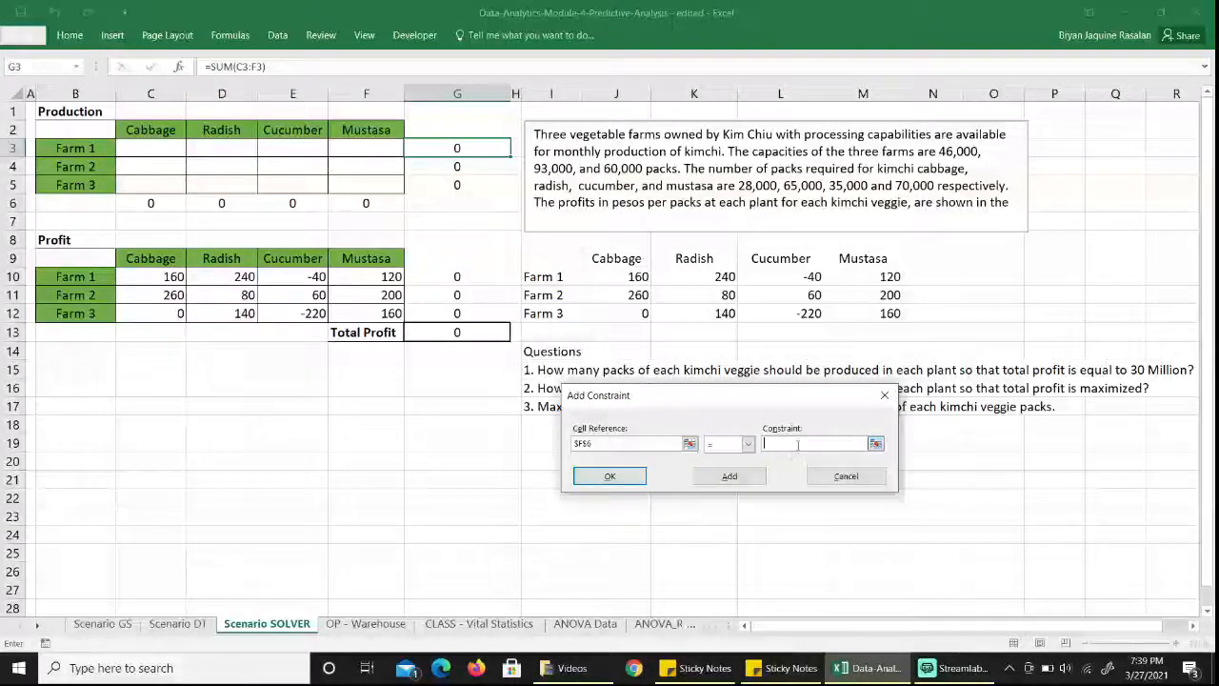
type("70000")
left_click(610, 475)
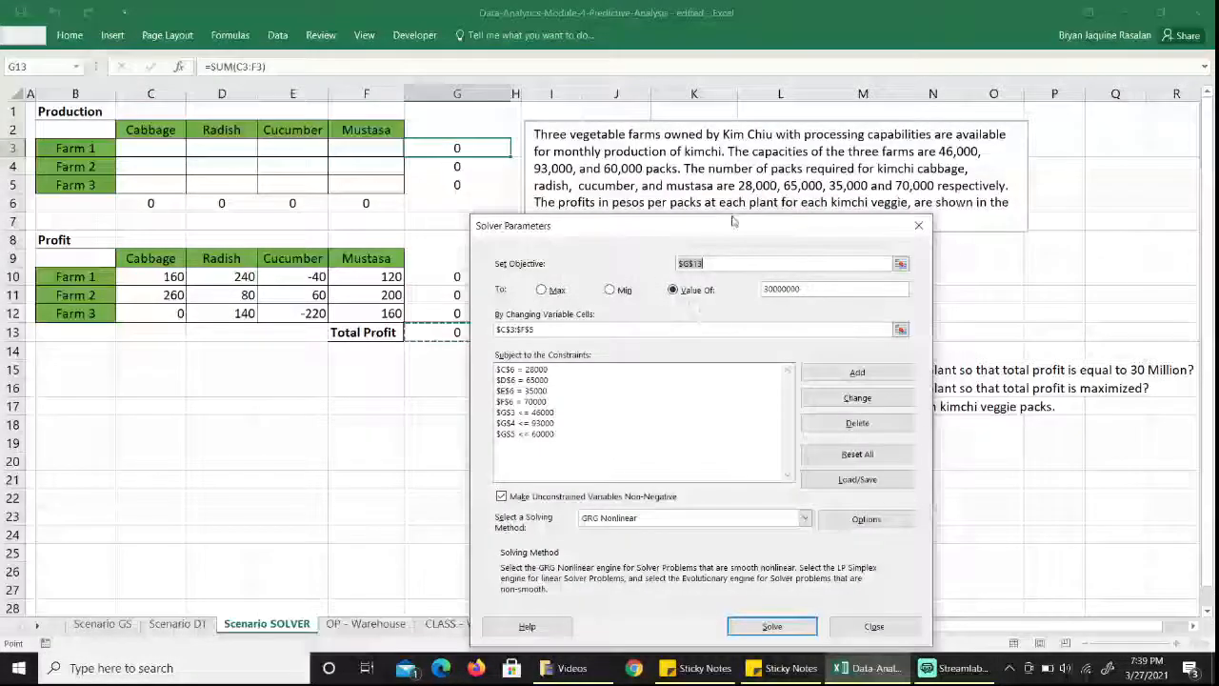
Run Solver for a total profit of 30000000 with the current constraints and keep the solution
left_click_drag(724, 226, 790, 160)
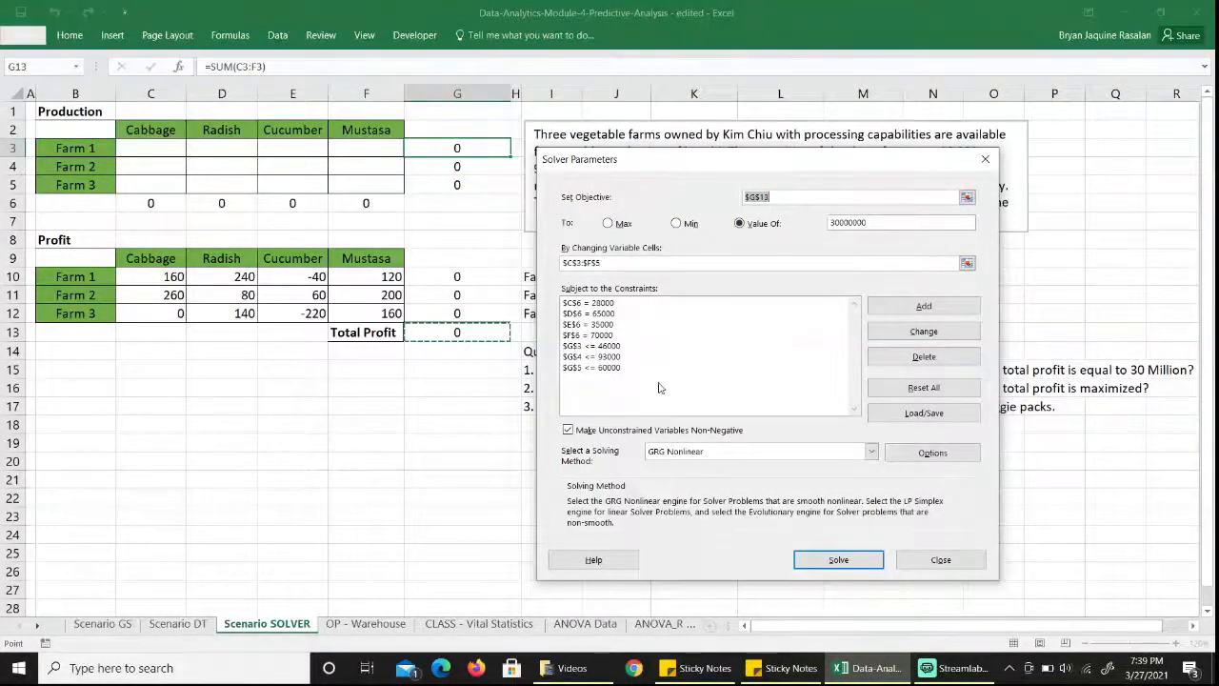
left_click(839, 560)
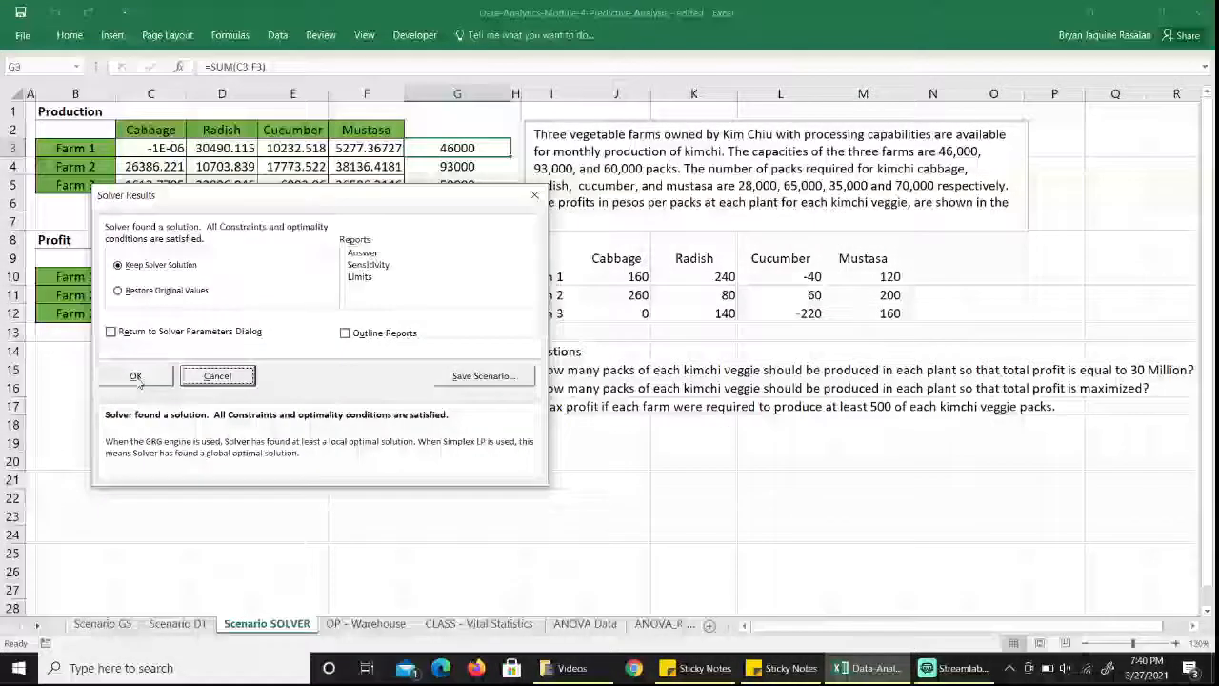
left_click(136, 377)
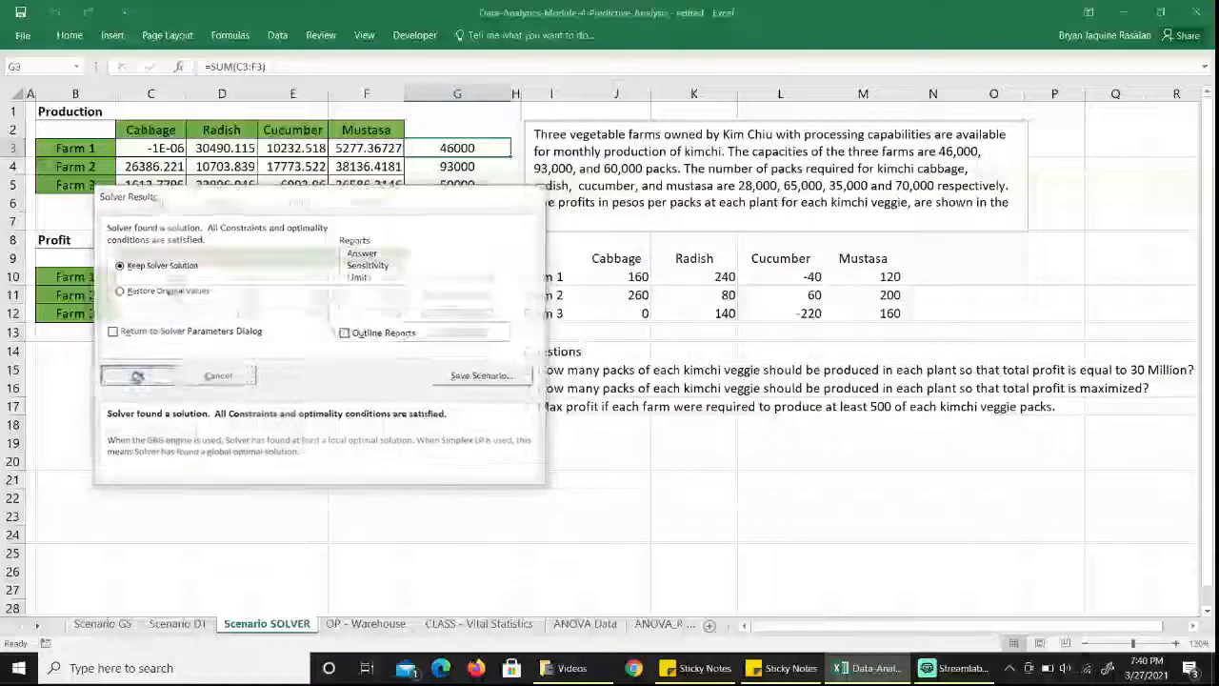
Apply the comma number format to the production quantities in C3:F5, their totals and the profit results in column G
left_click_drag(143, 151, 373, 187)
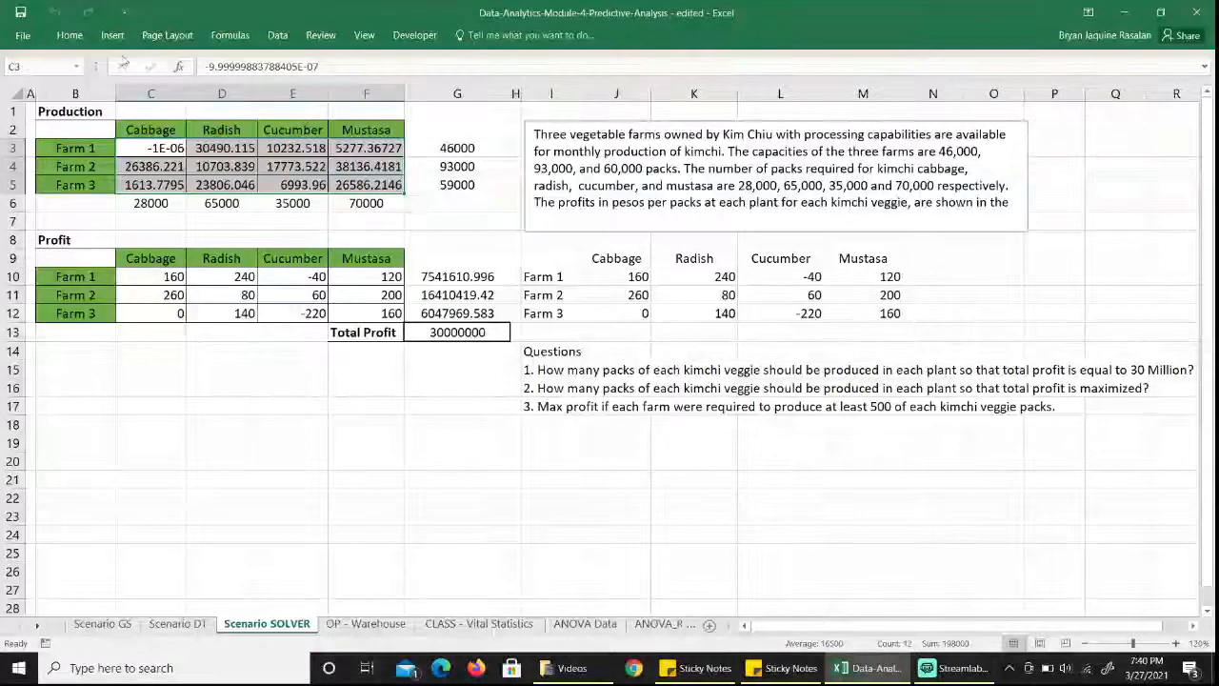
left_click(69, 35)
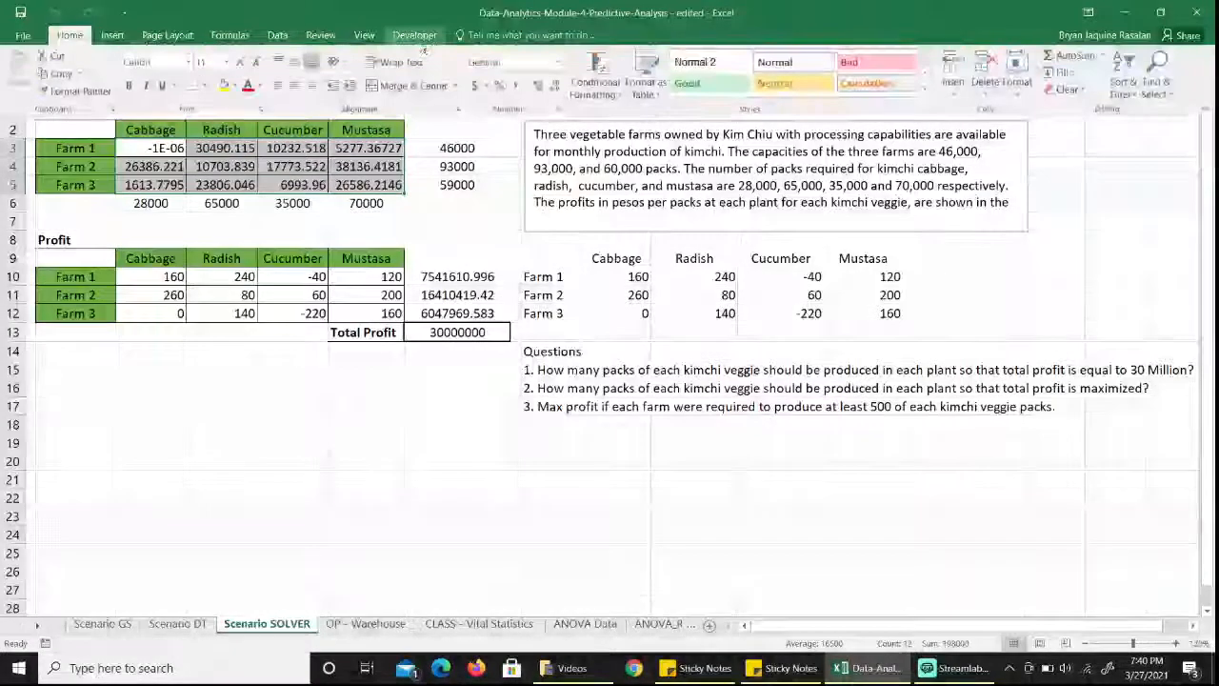
left_click(520, 86)
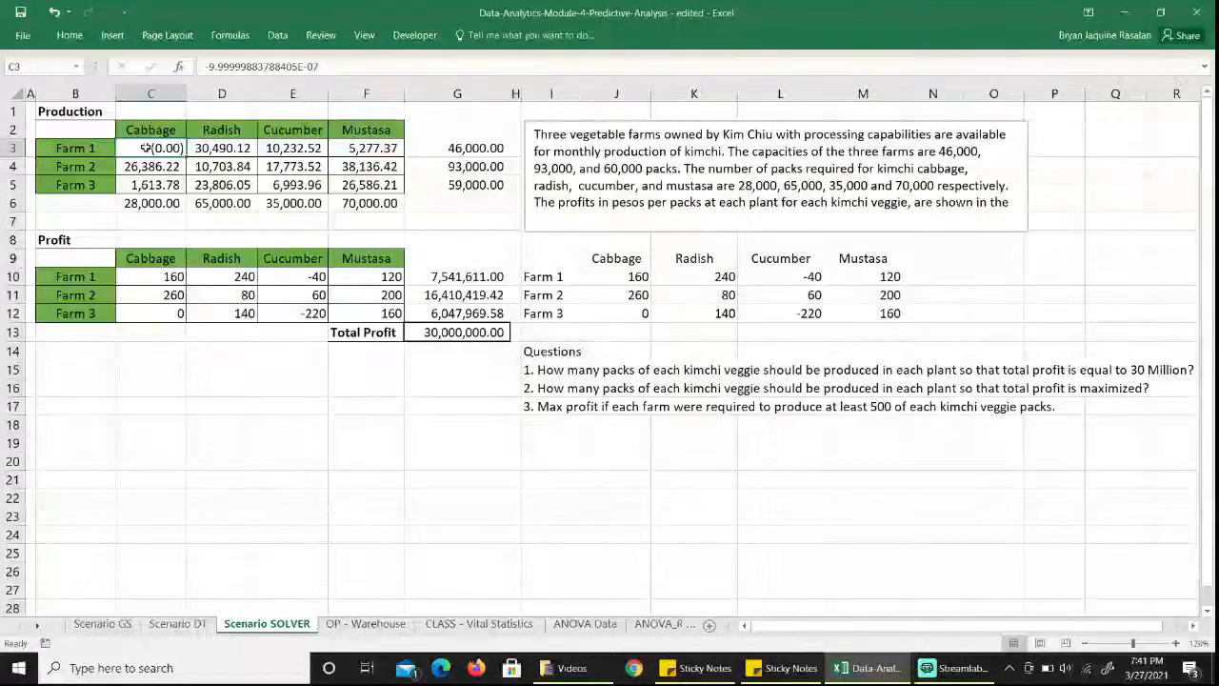
Add a Solver constraint requiring C3:F5 to be integers, solve again for the 30000000 total profit and keep the solution
left_click_drag(136, 147, 358, 181)
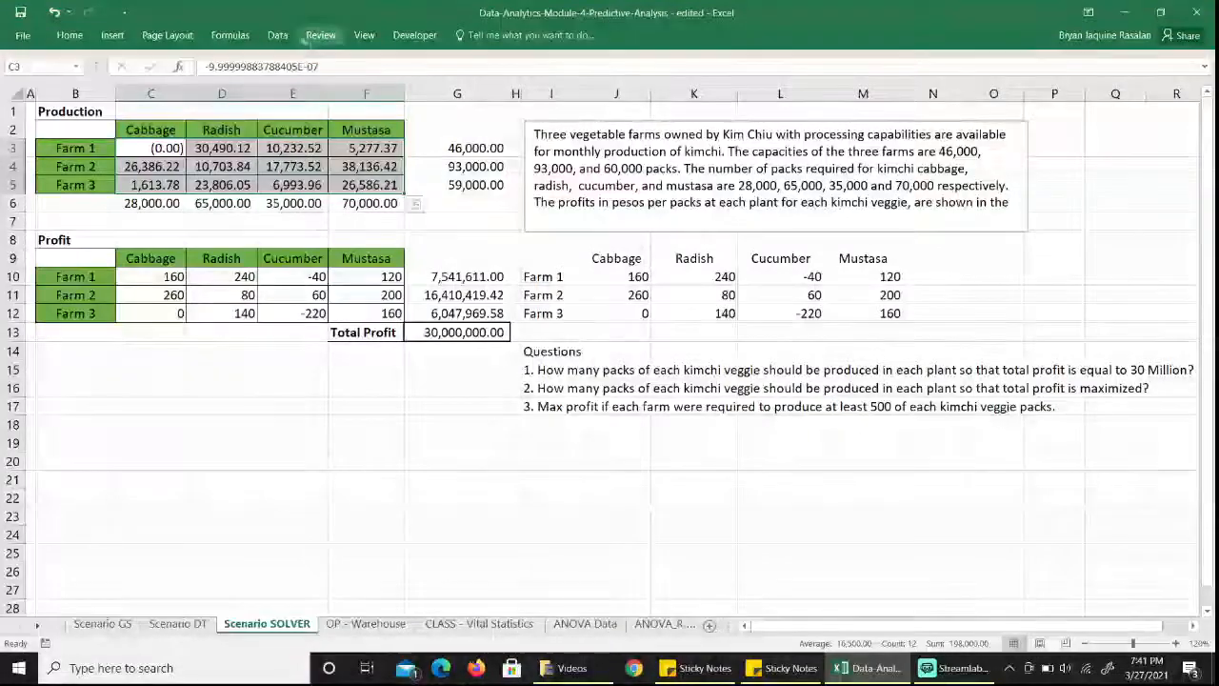
left_click(277, 35)
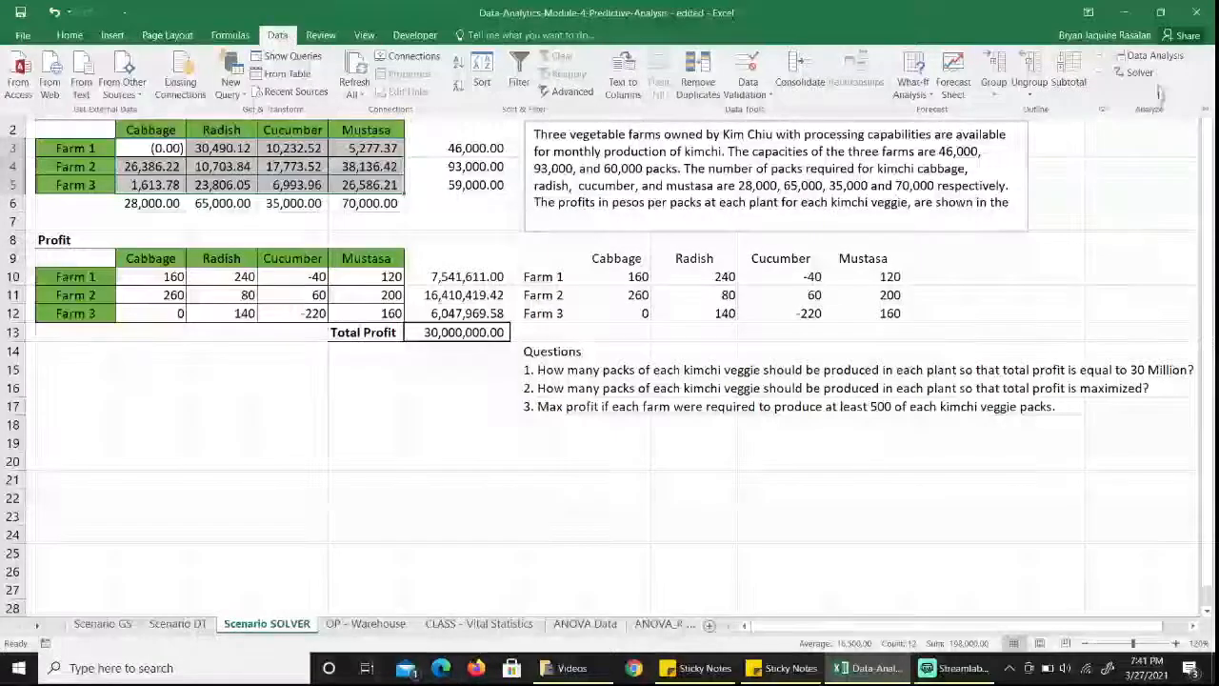
left_click(1142, 74)
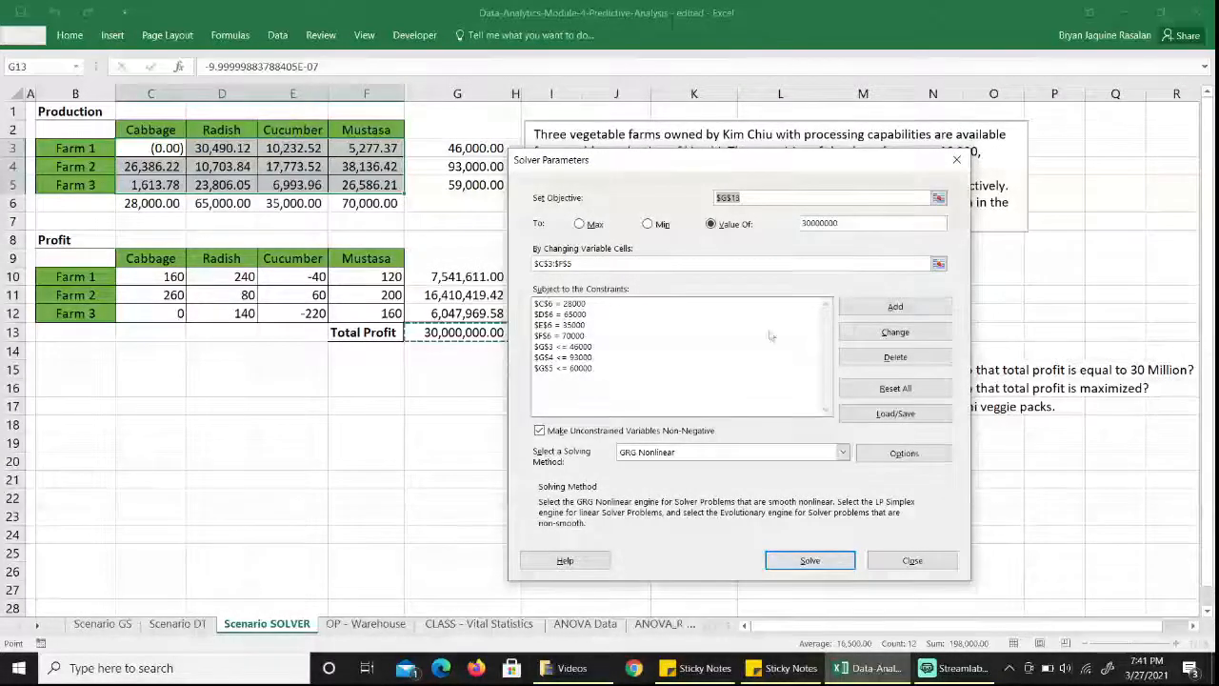
left_click(870, 308)
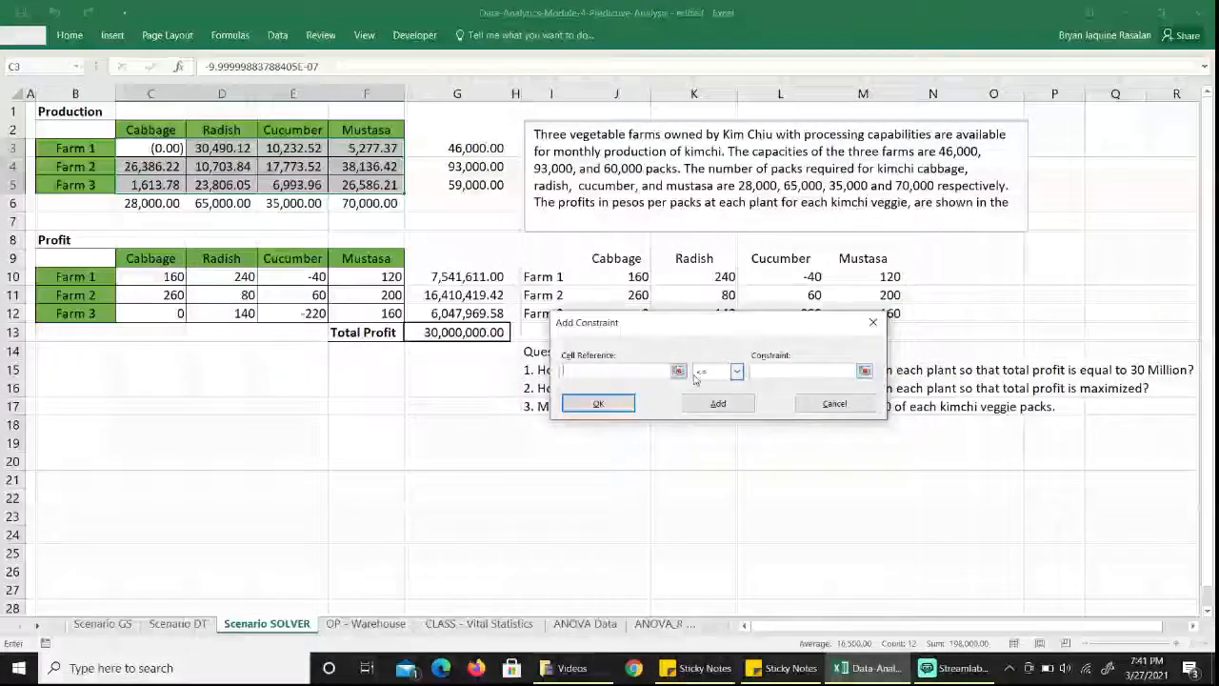
left_click(677, 371)
left_click_drag(157, 143, 370, 178)
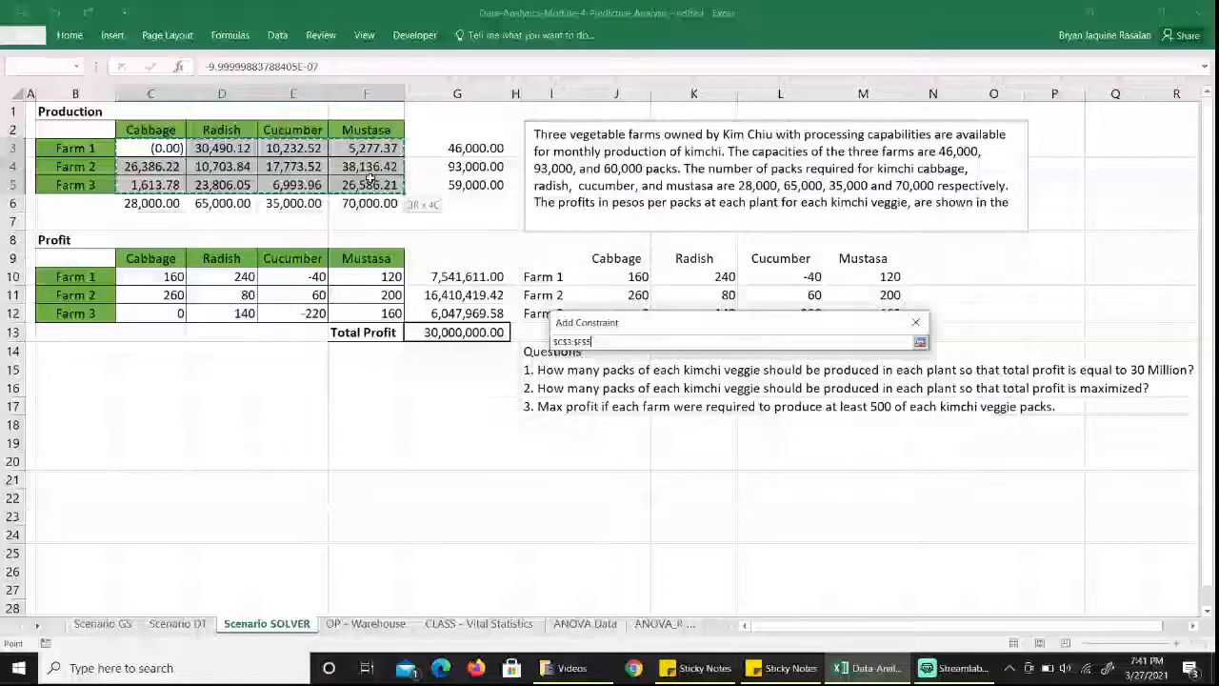
left_click(919, 341)
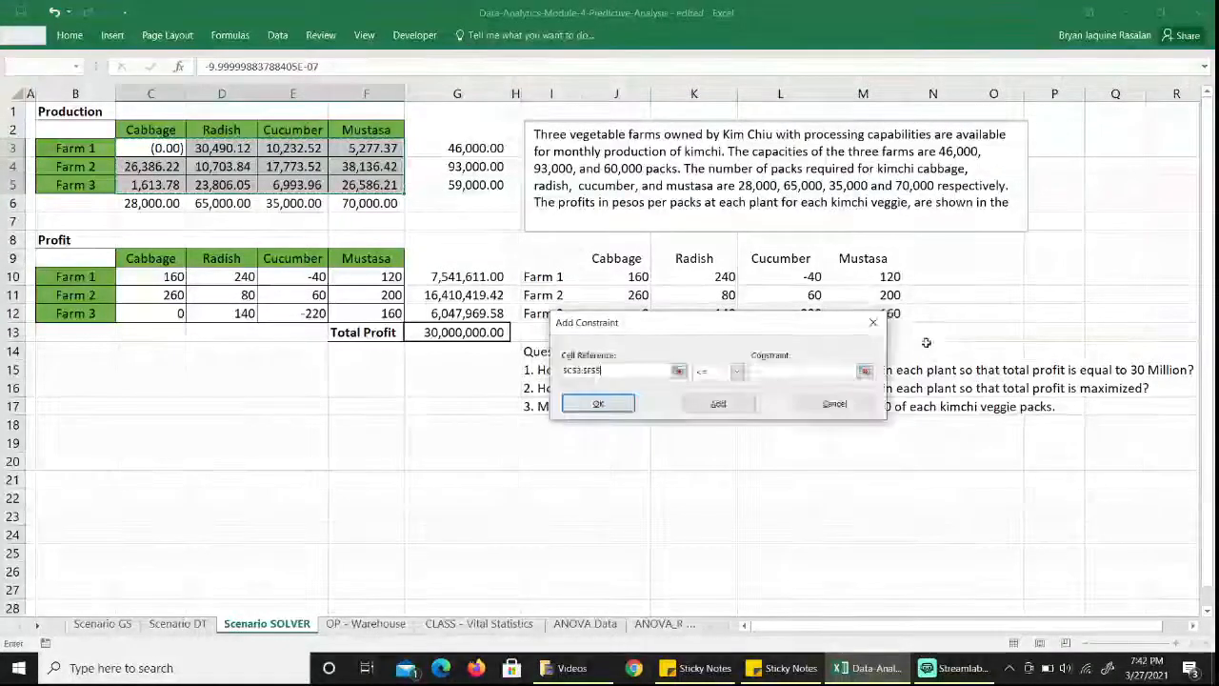
left_click(736, 371)
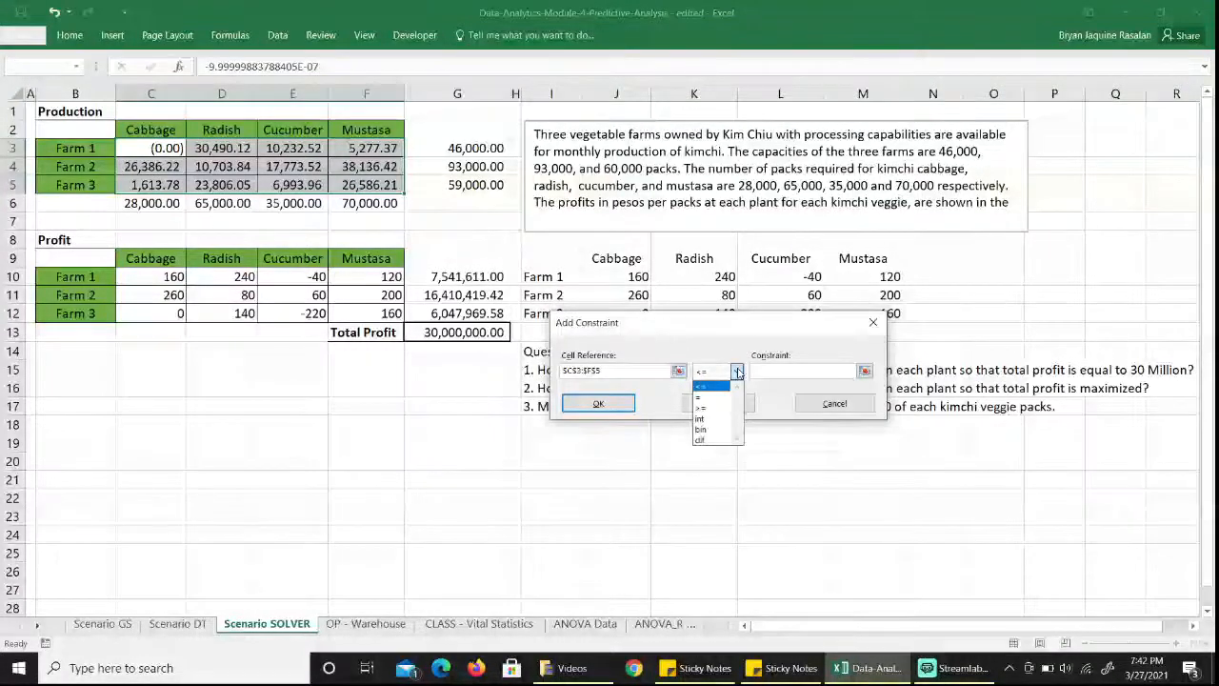
left_click(709, 419)
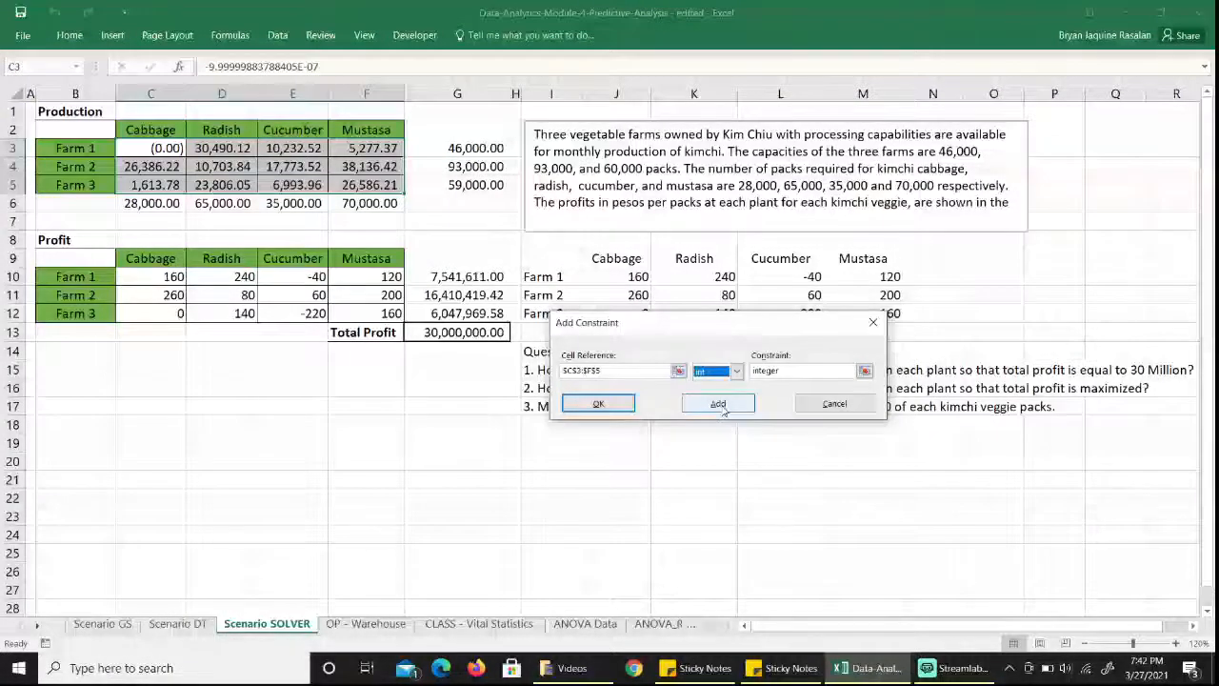
left_click(718, 403)
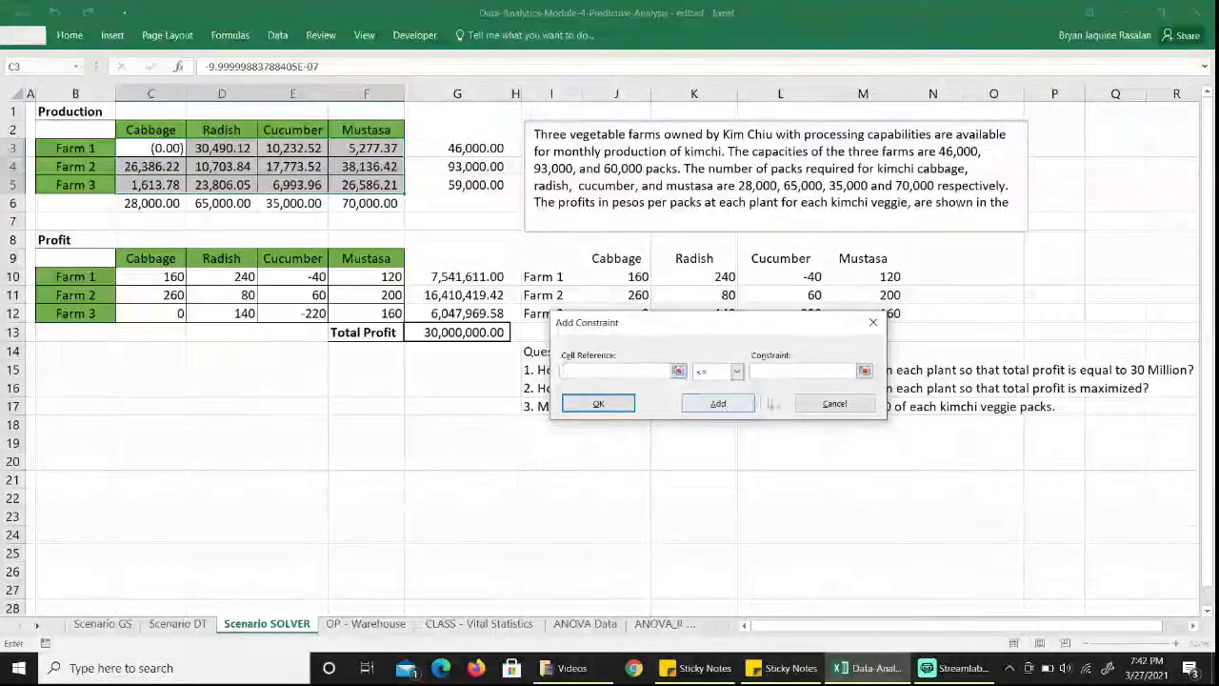
left_click(809, 404)
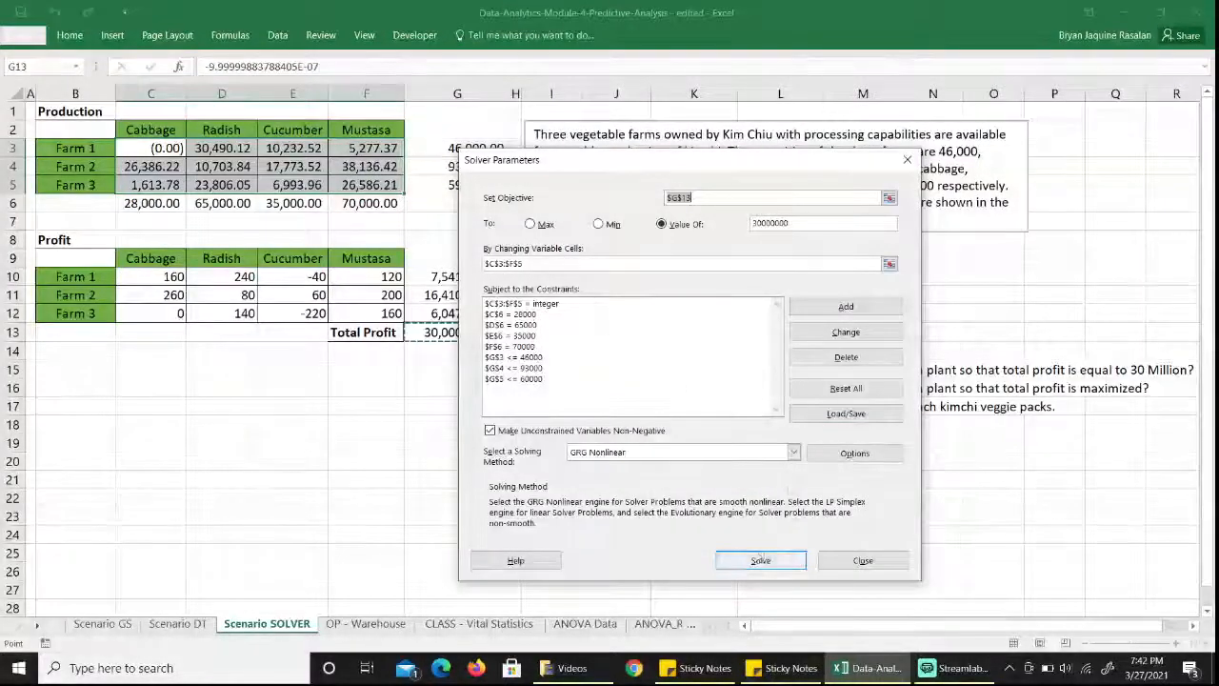
left_click(759, 561)
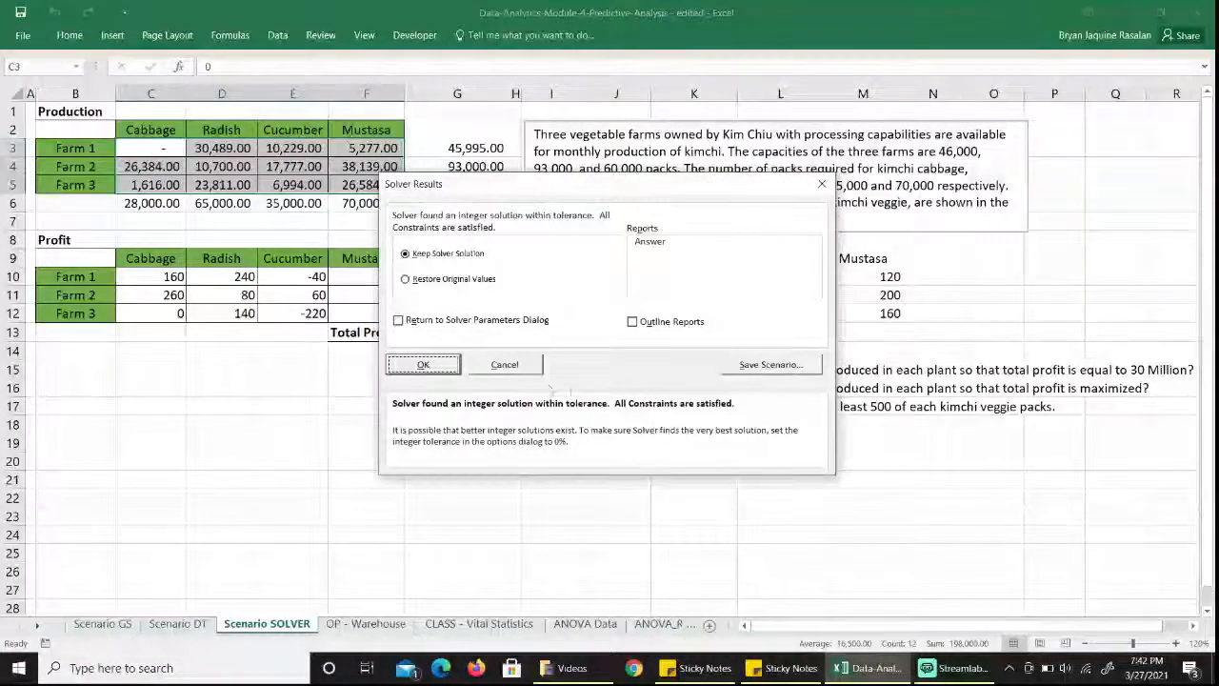
left_click(423, 366)
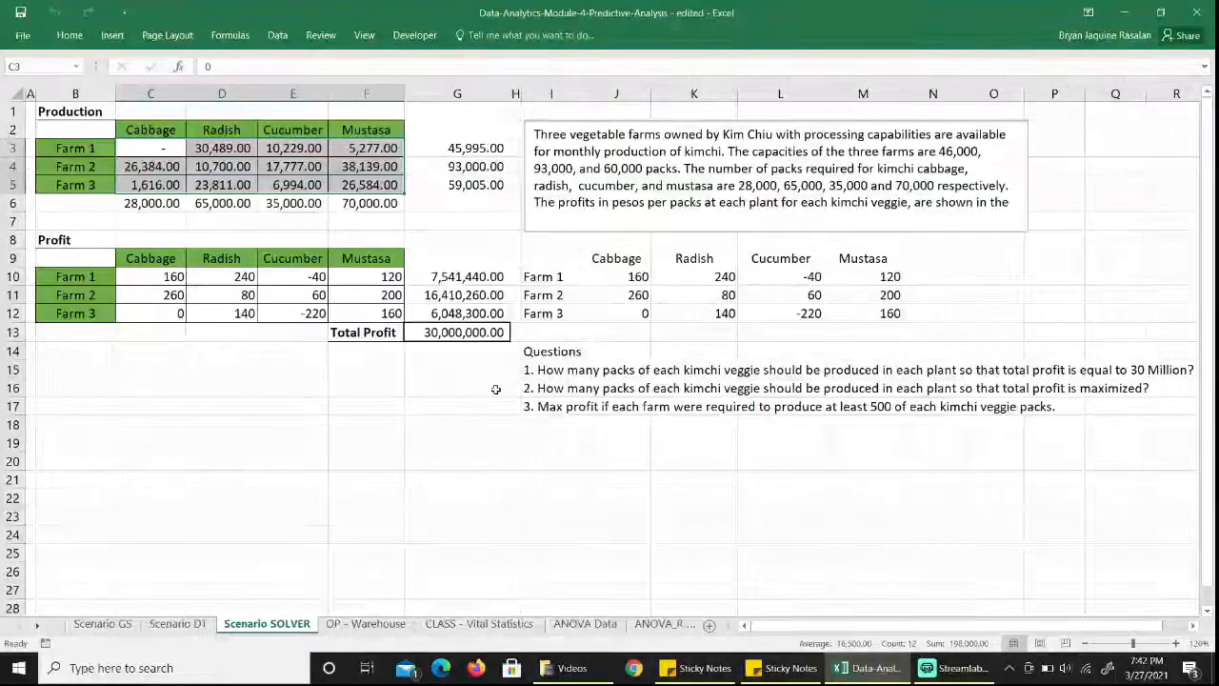
Change the Solver objective for the total profit in G13 to Max, solve and keep the solution
left_click(283, 39)
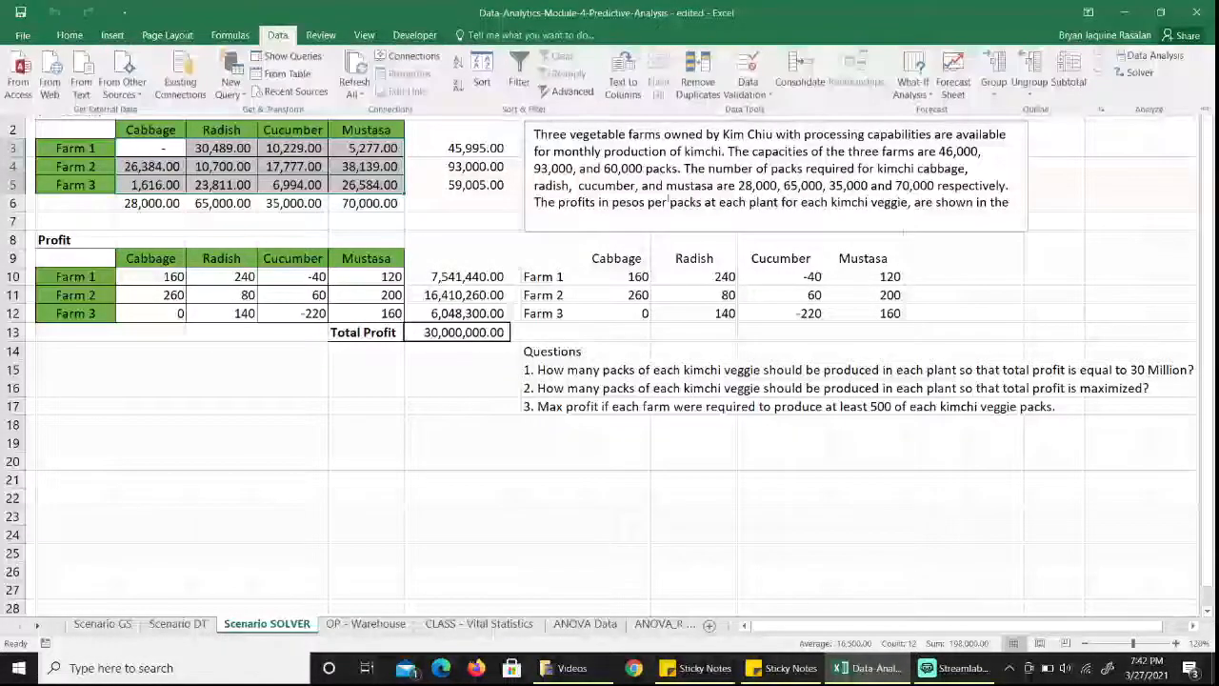
left_click(1143, 74)
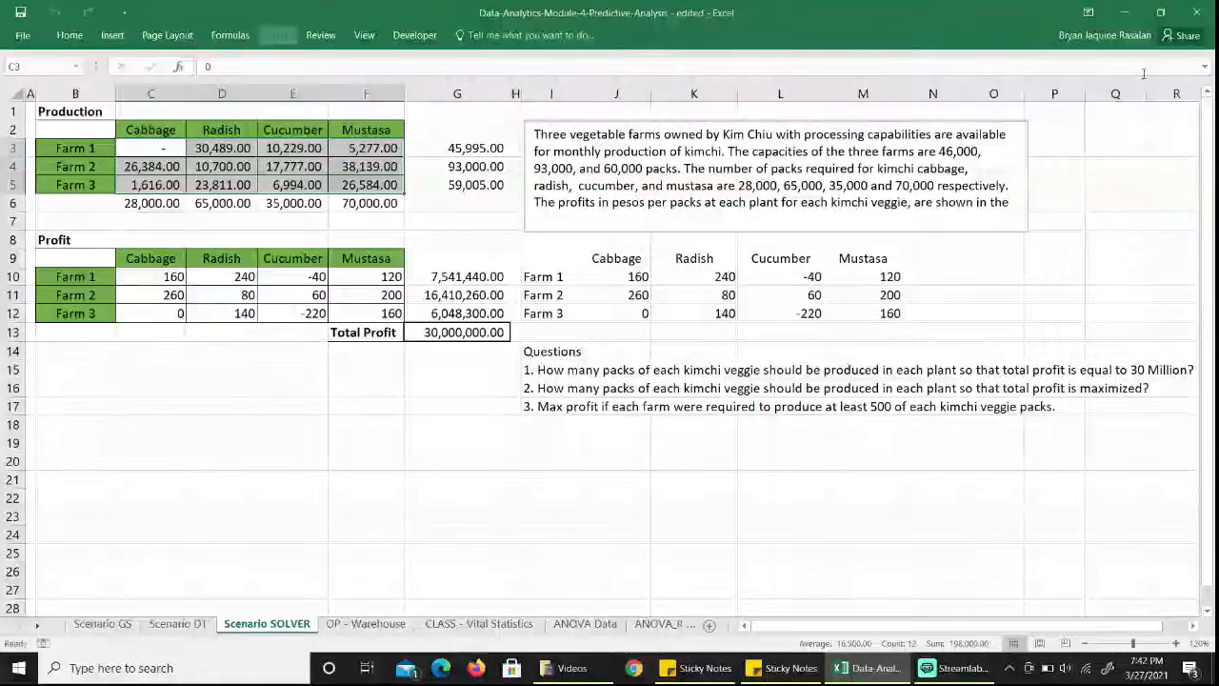
left_click_drag(711, 165, 860, 159)
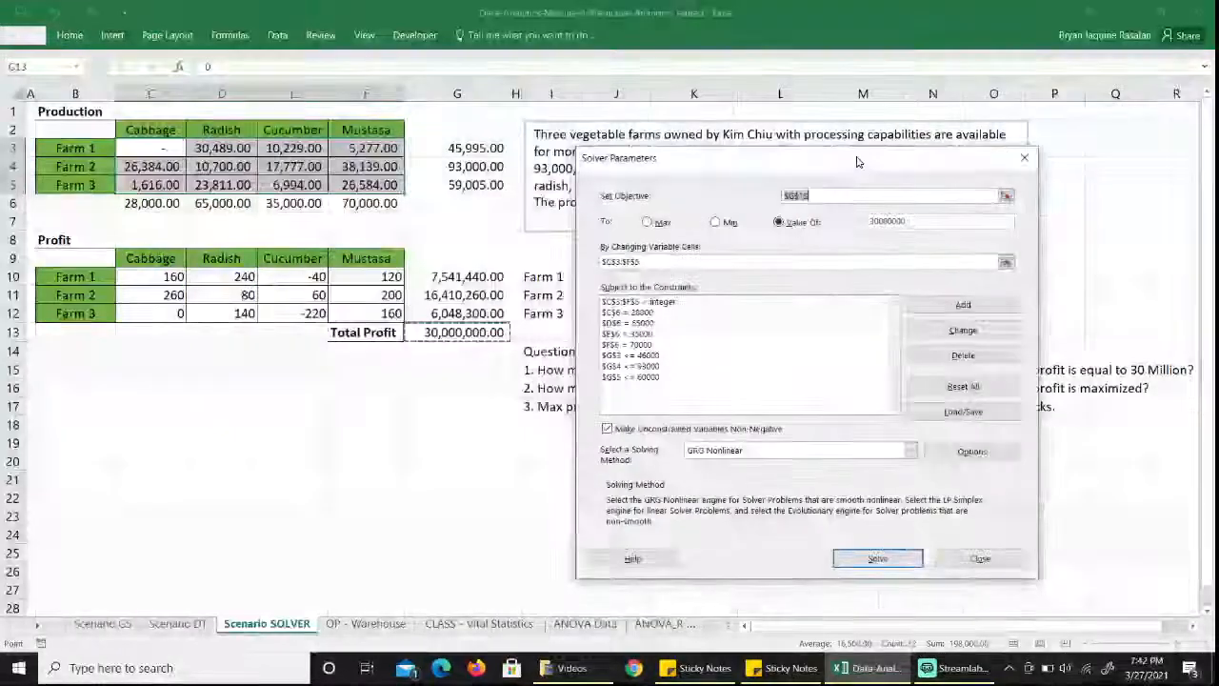
left_click(647, 223)
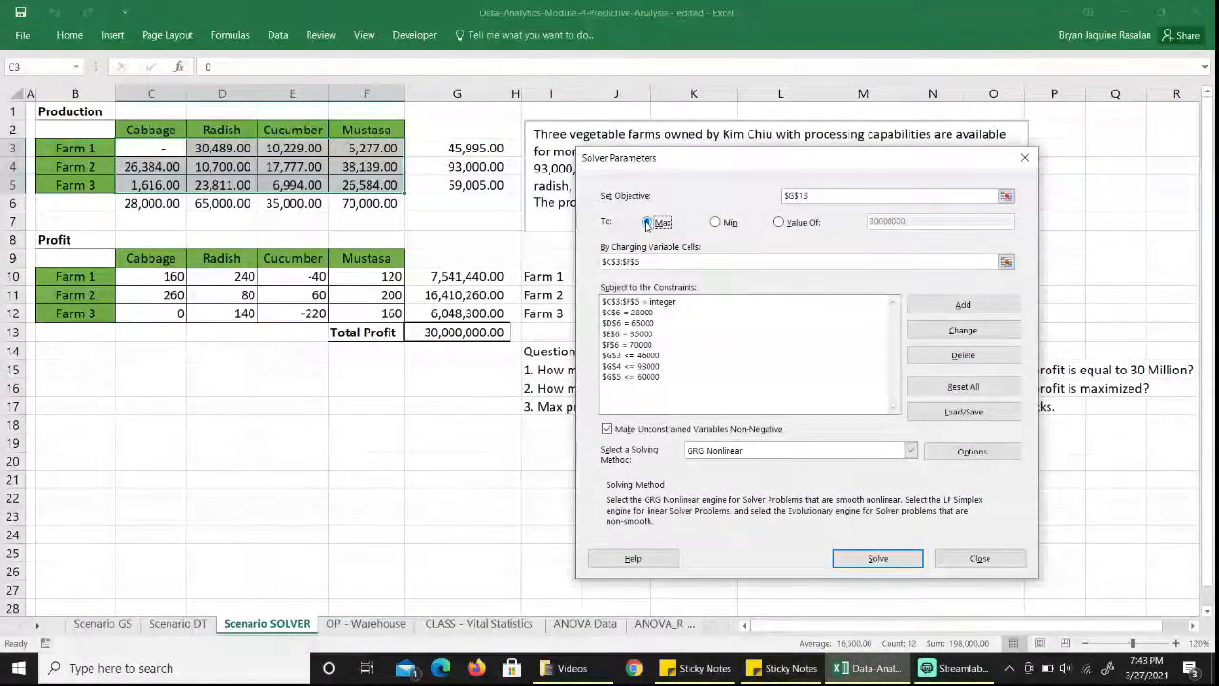
left_click(866, 559)
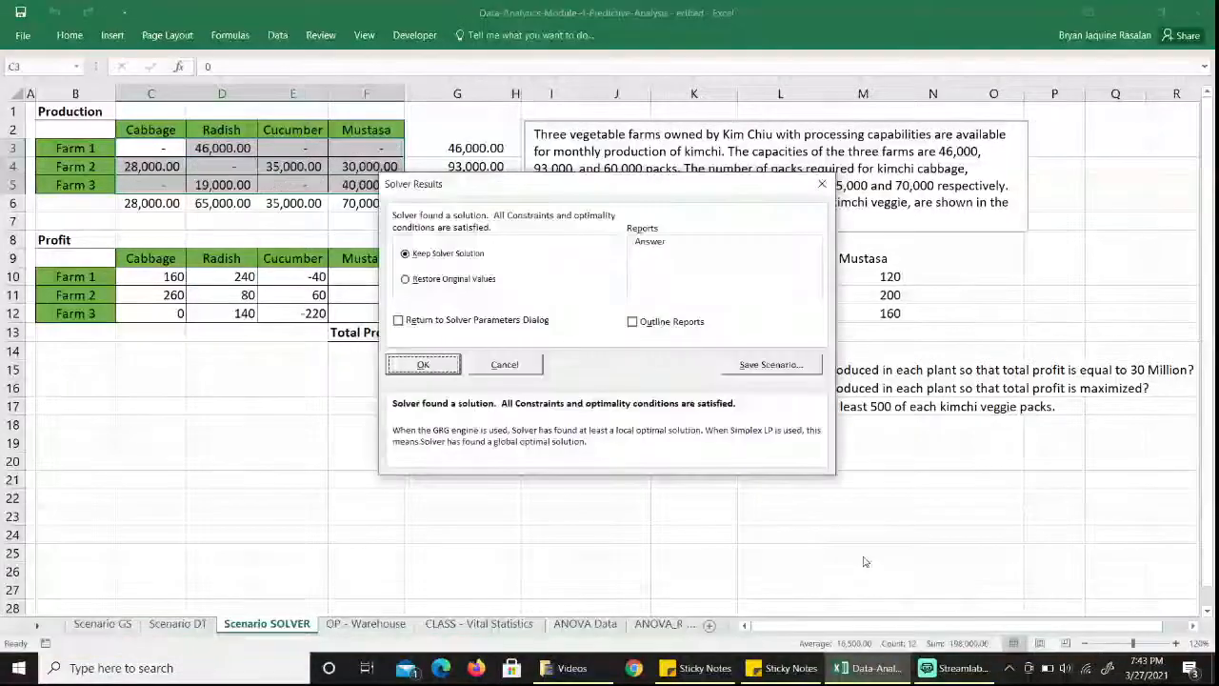
left_click(443, 364)
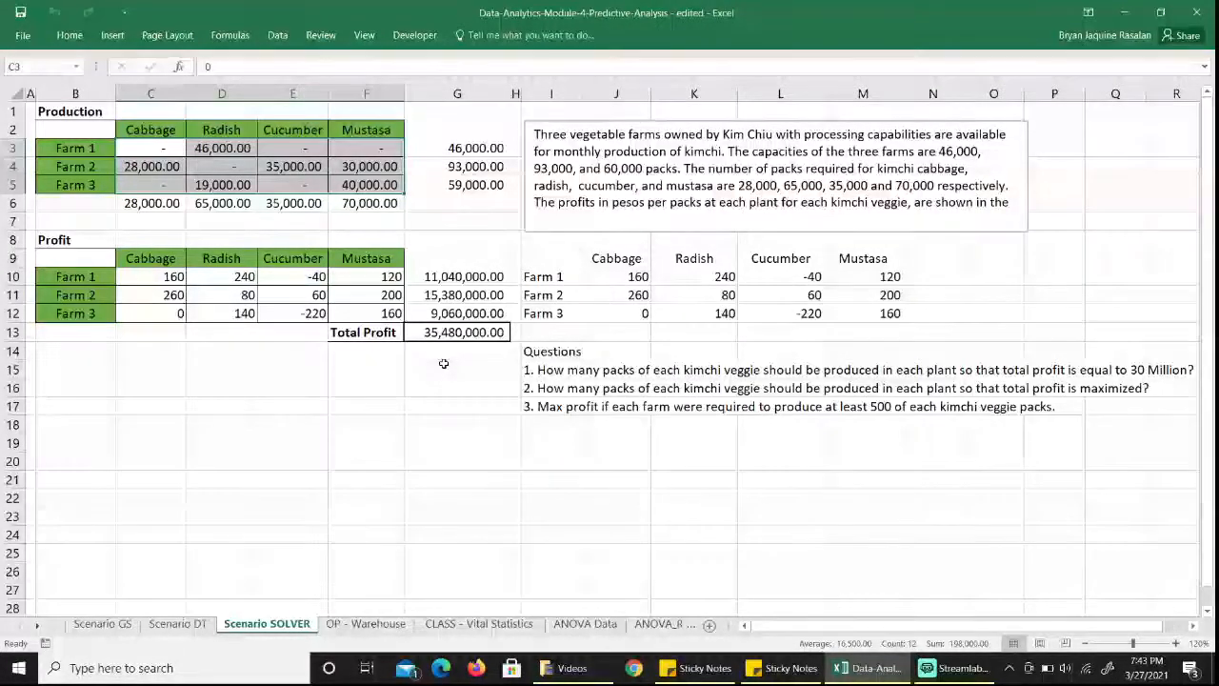
Add a Solver constraint requiring every production quantity in C3:F5 to be >= 500 and solve for the maximum total profit
left_click(170, 150)
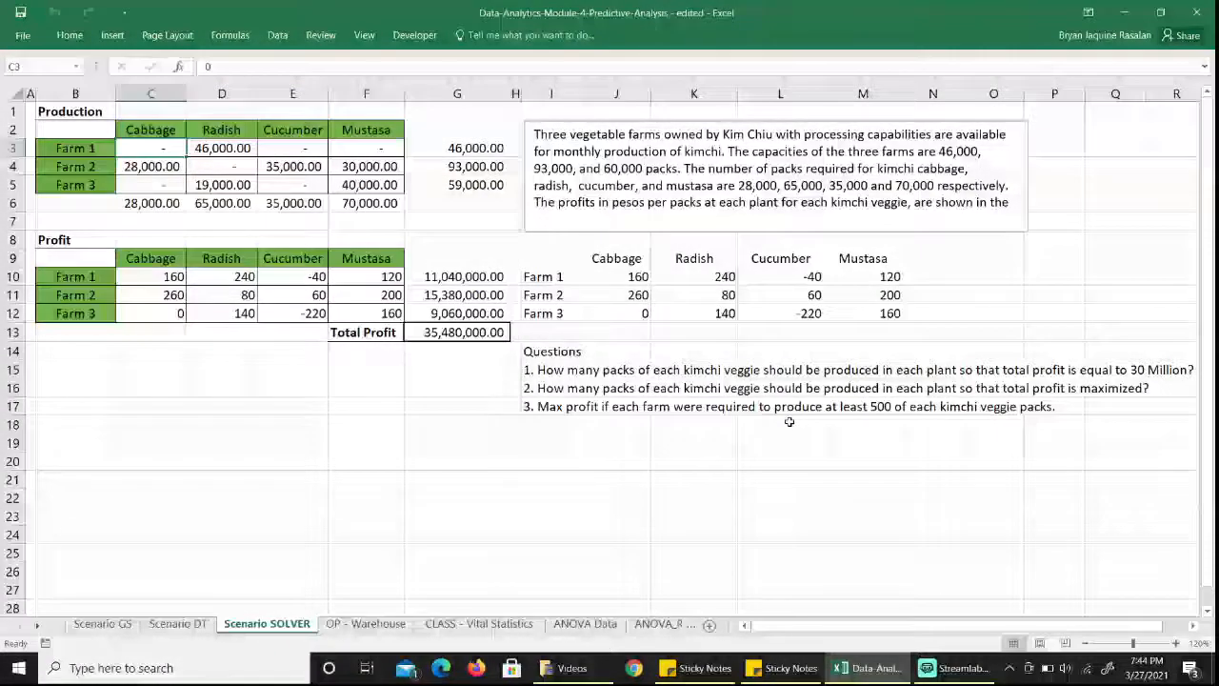
left_click(282, 40)
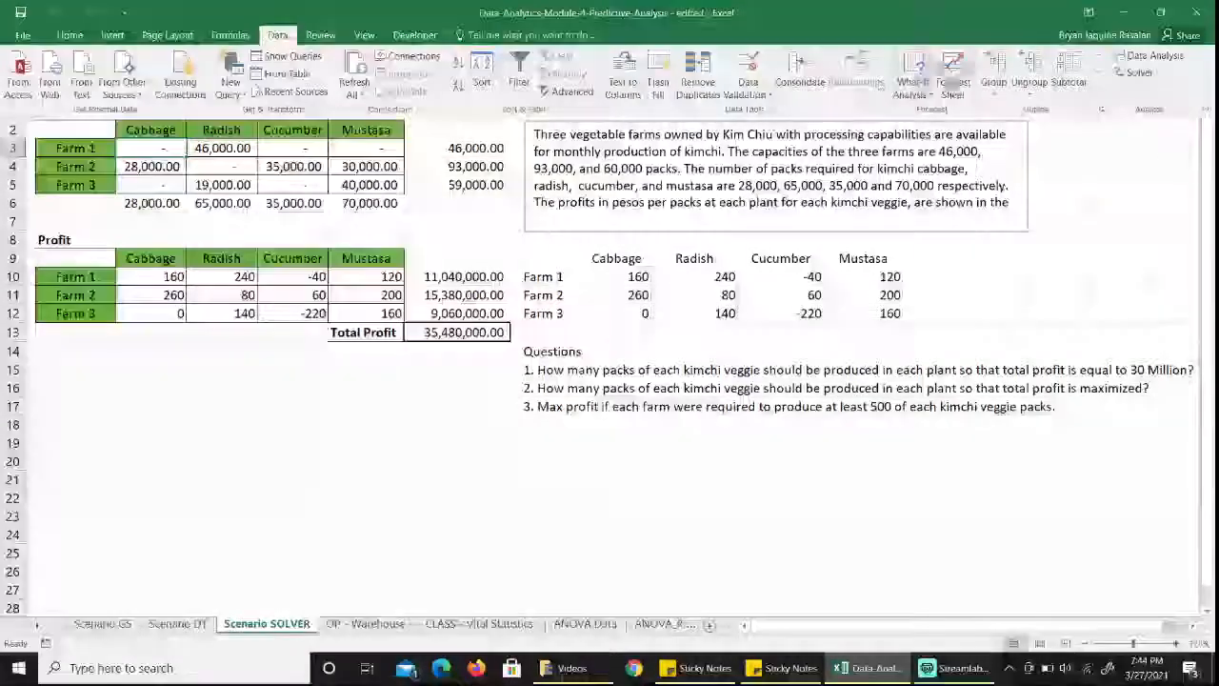
left_click(1140, 73)
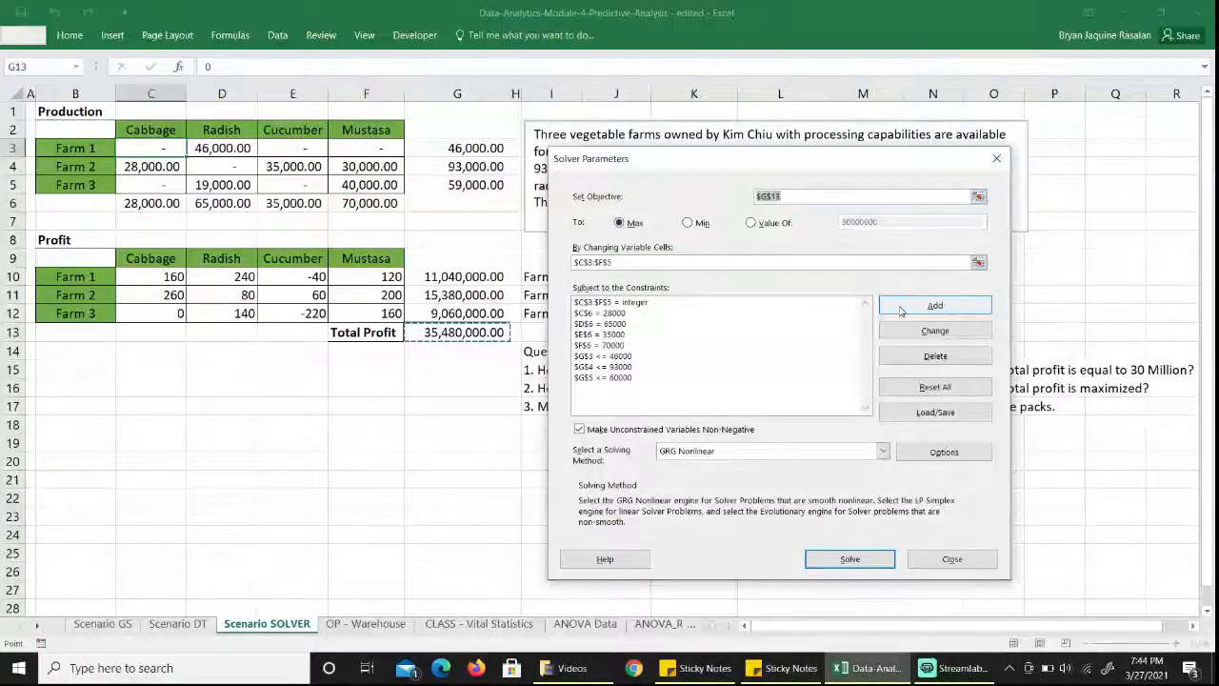
left_click(934, 305)
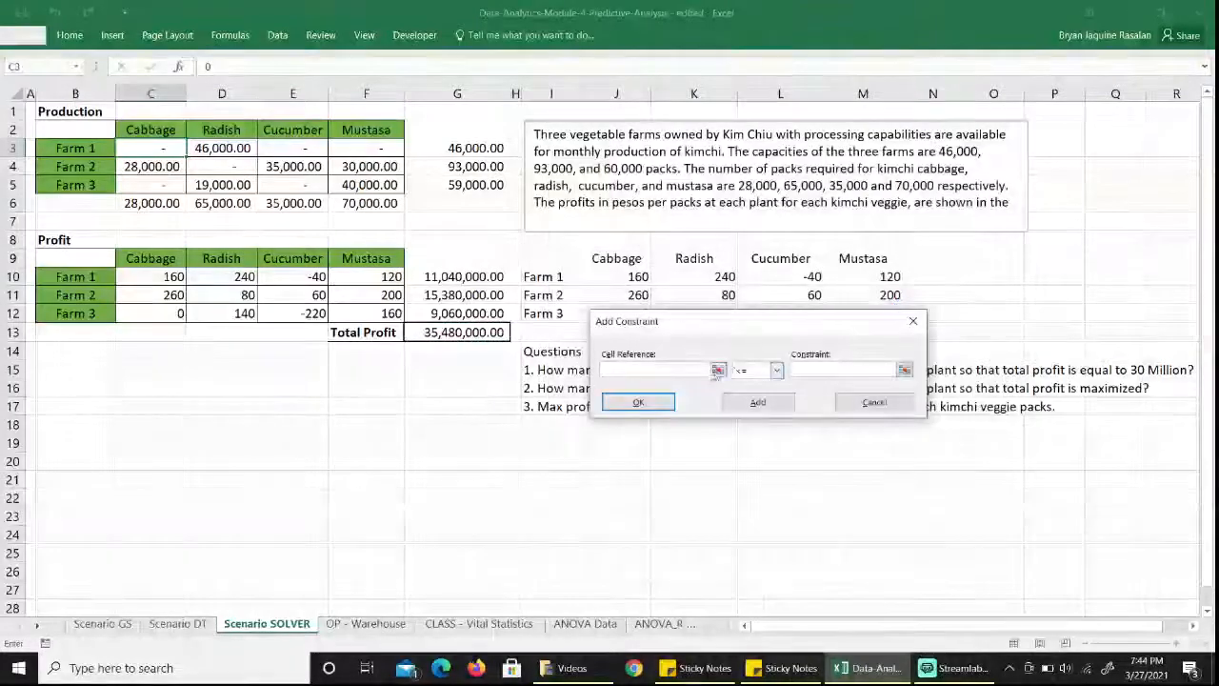
left_click(718, 369)
left_click_drag(134, 147, 365, 184)
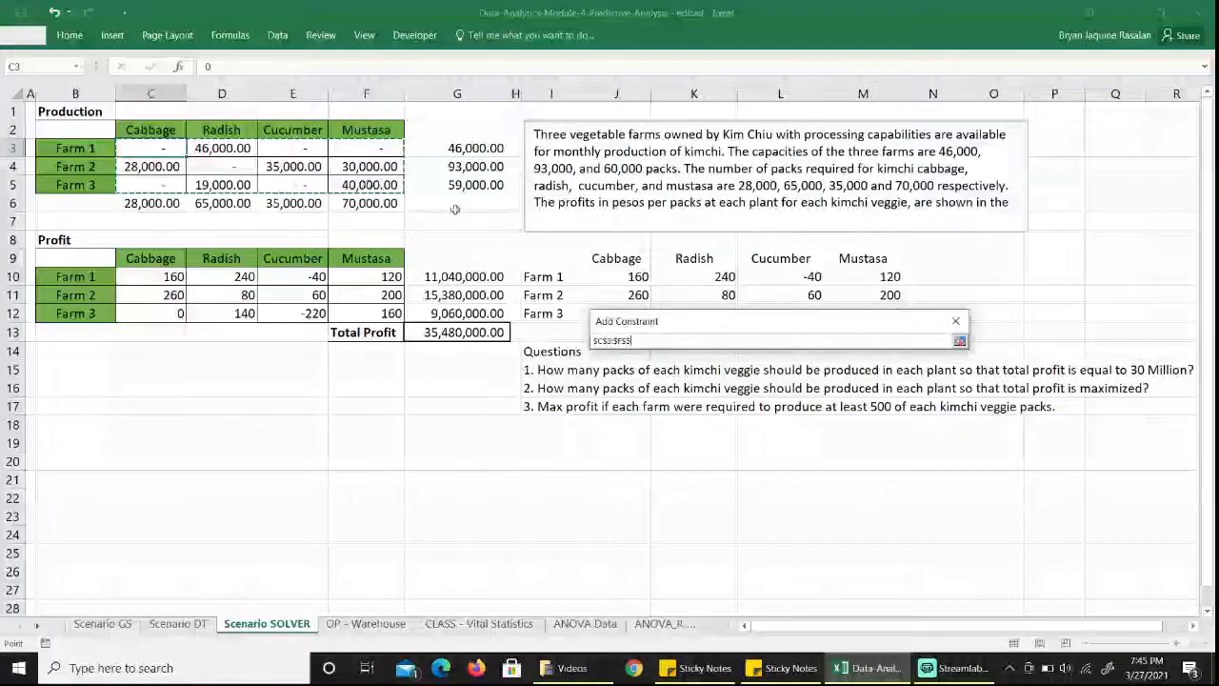
left_click(959, 340)
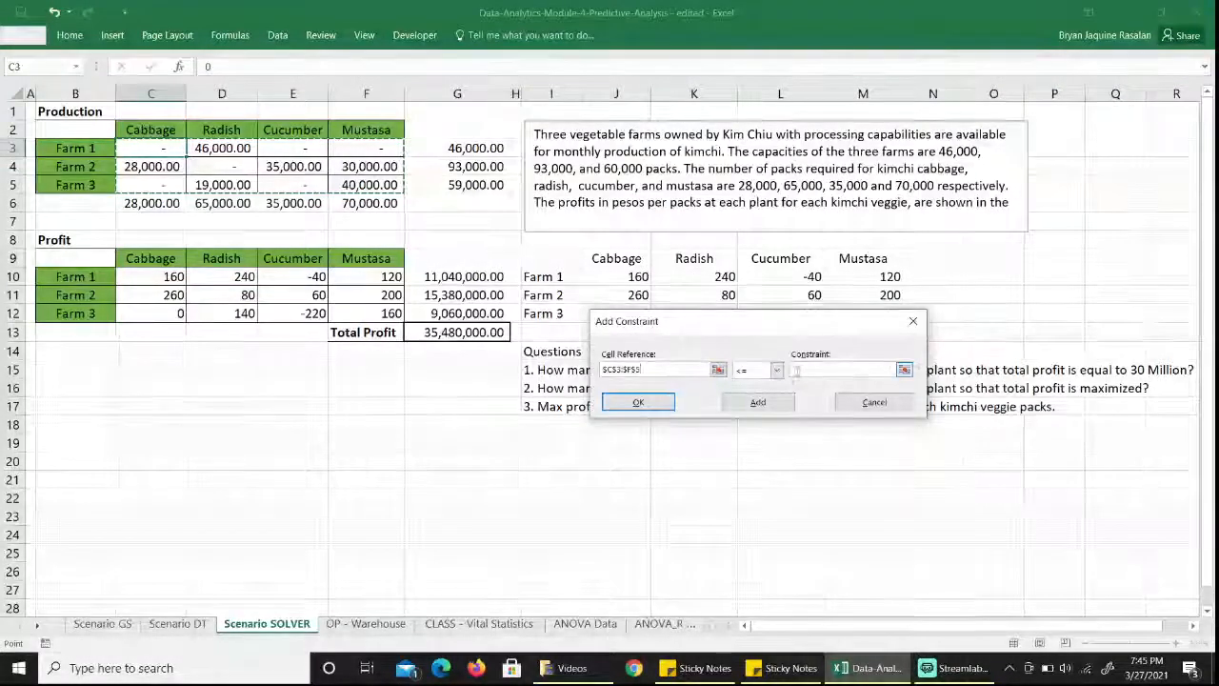
left_click(777, 373)
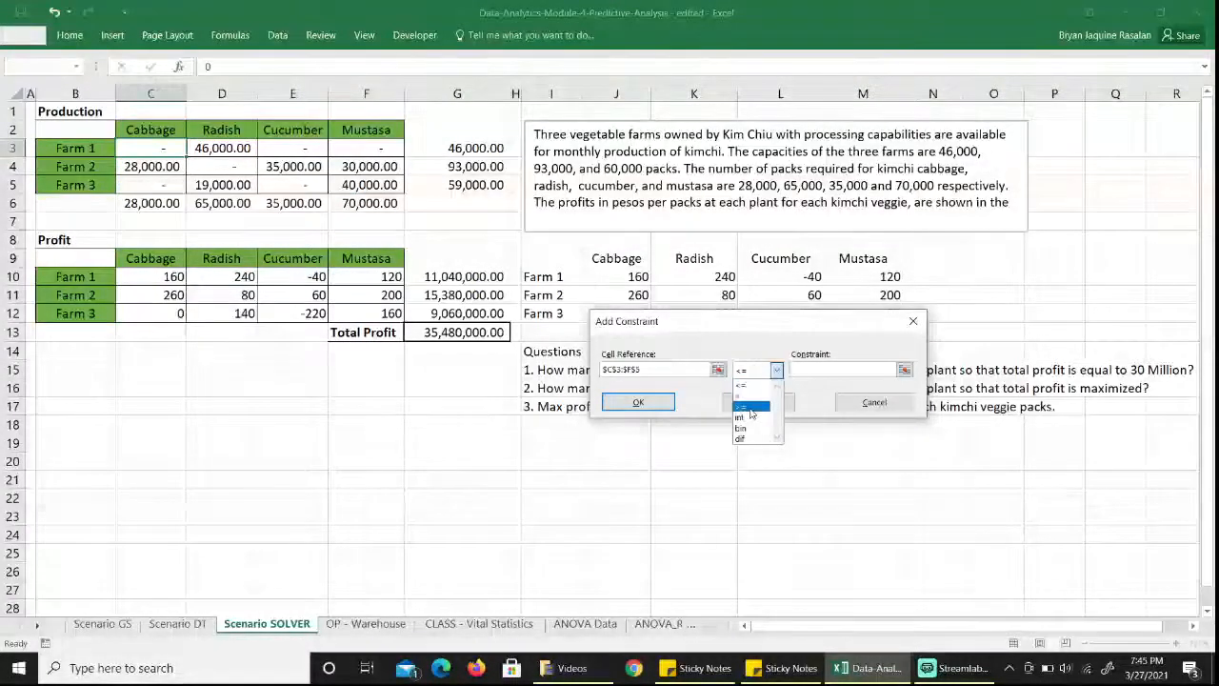
left_click(751, 386)
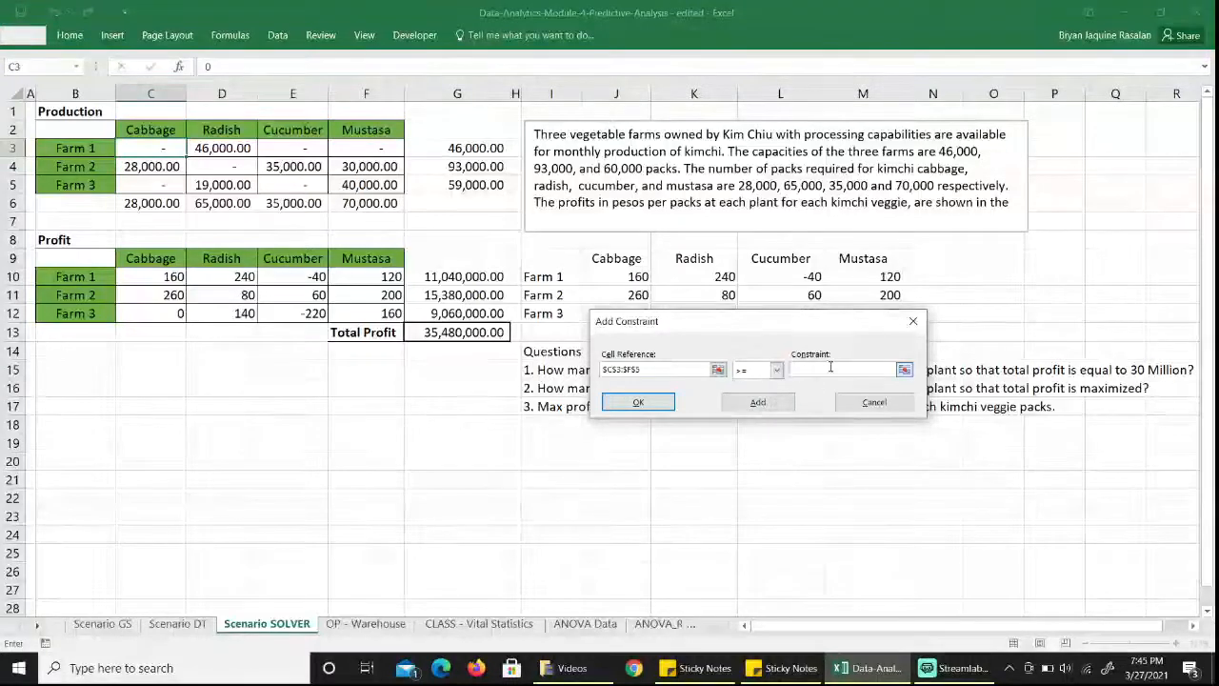
type("500")
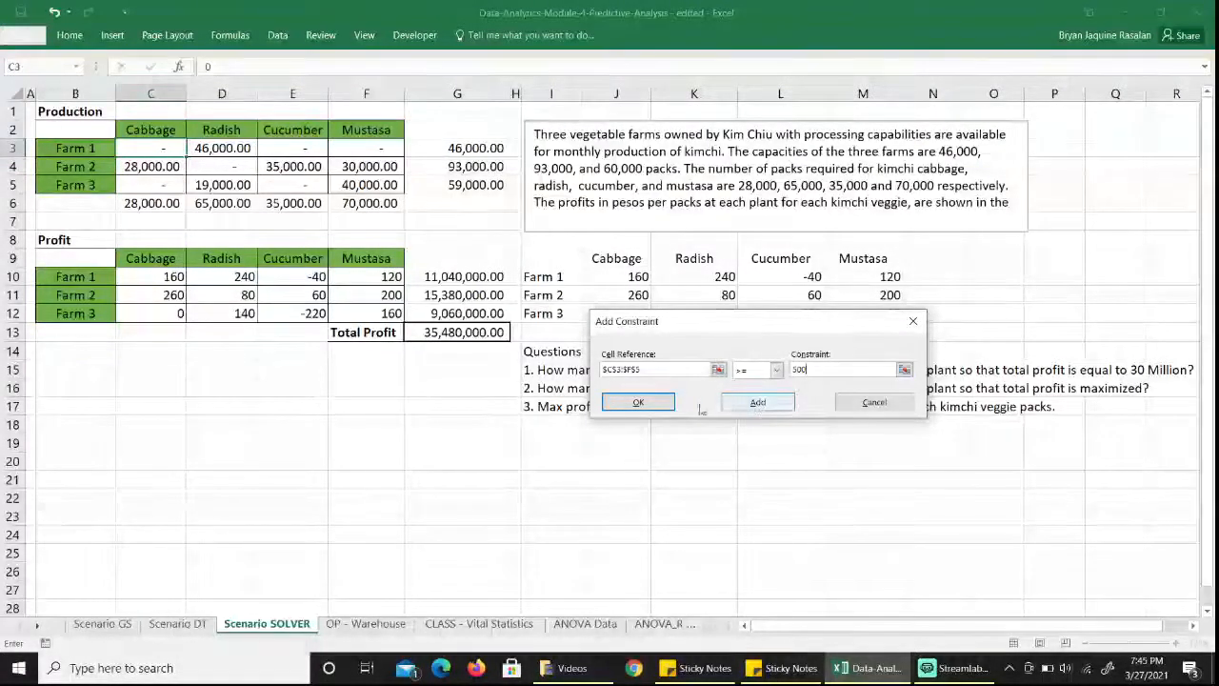
left_click(638, 402)
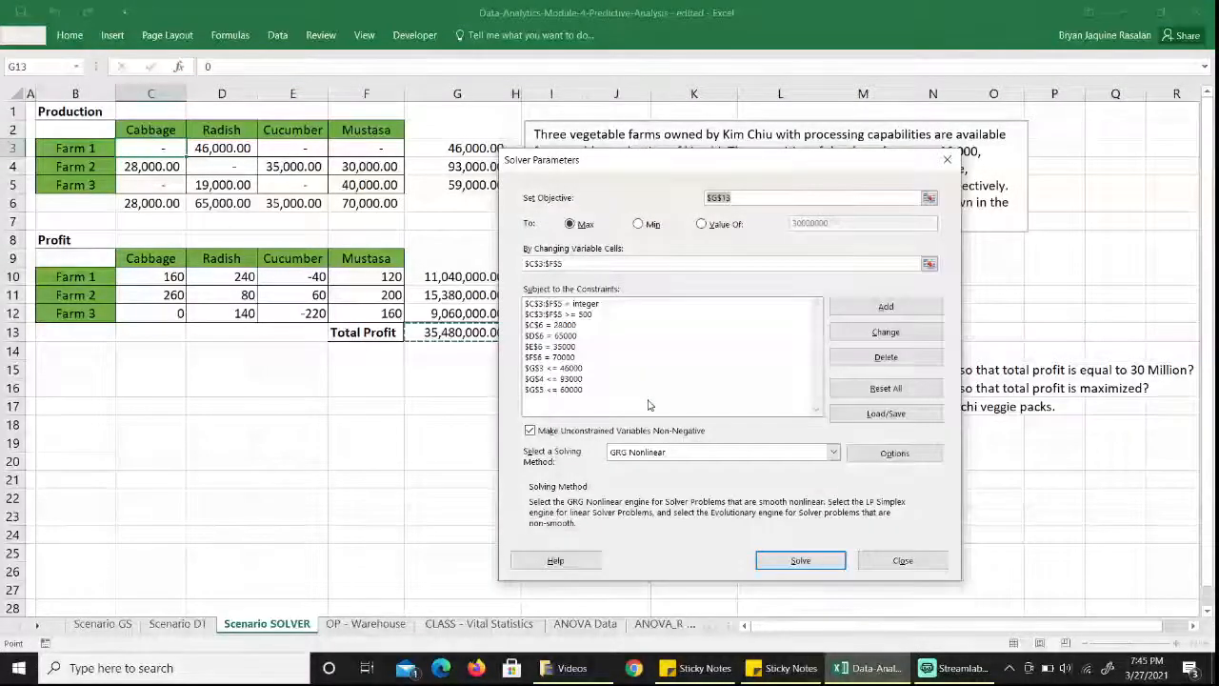
left_click(814, 560)
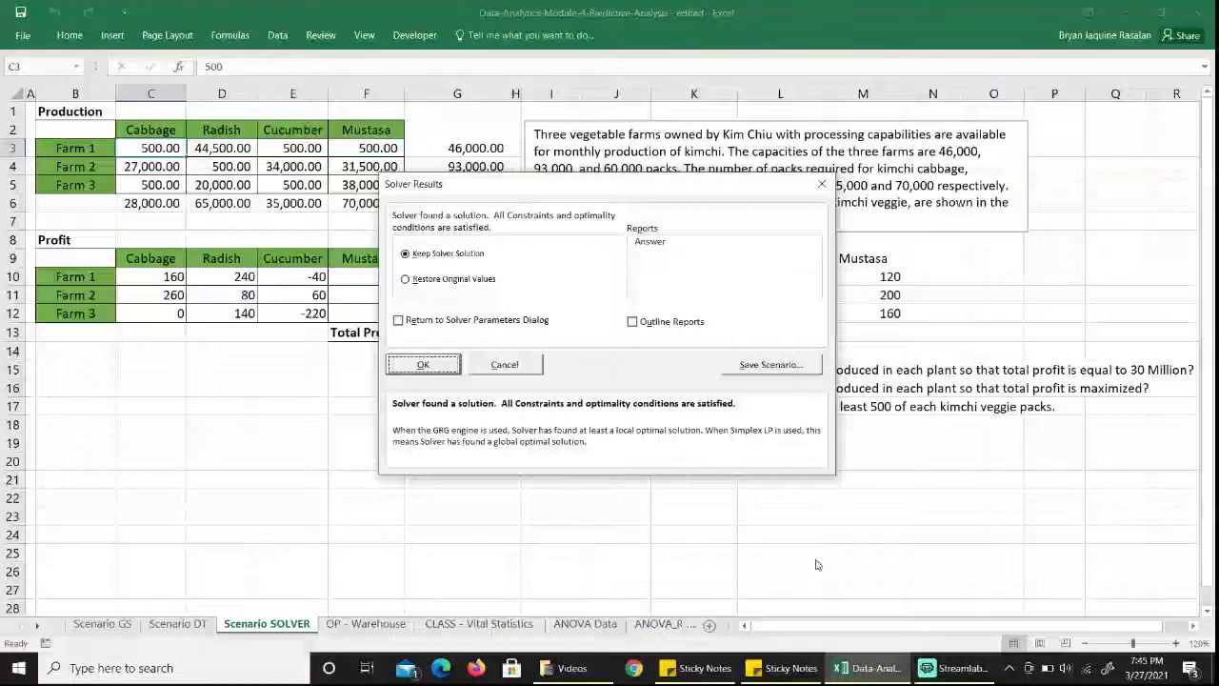
Keep the Solver solution for the maximum total profit with at least 500 packs of each kimchi veggie per farm
left_click(423, 364)
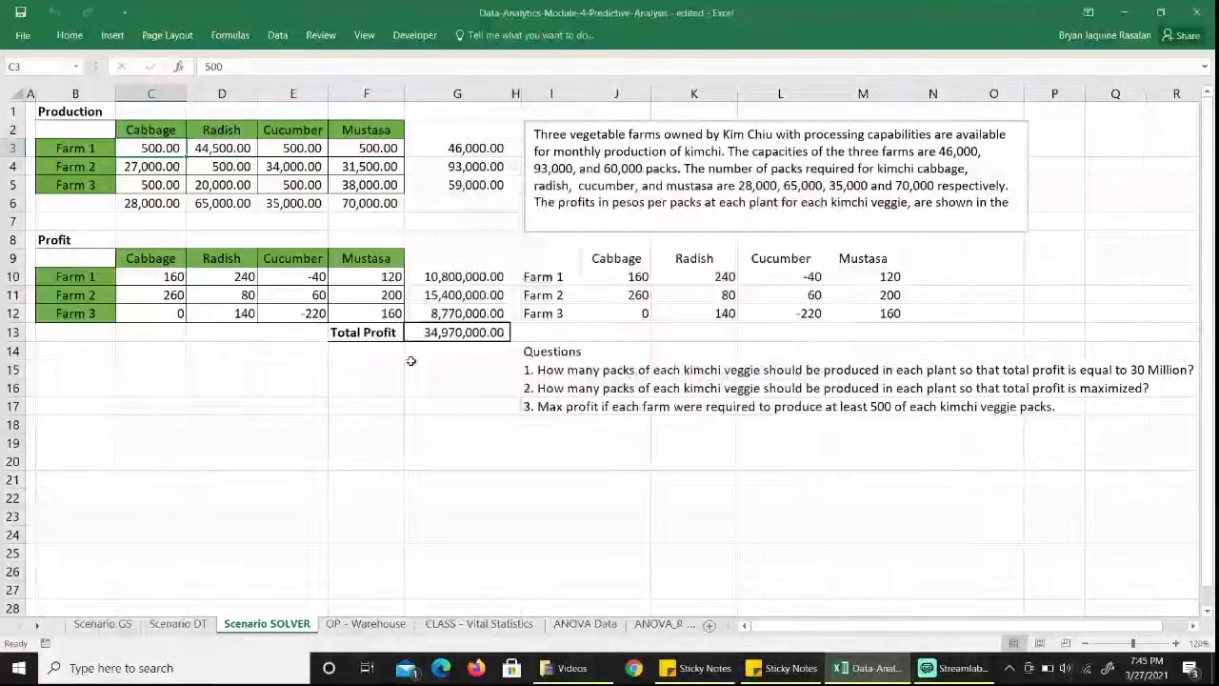
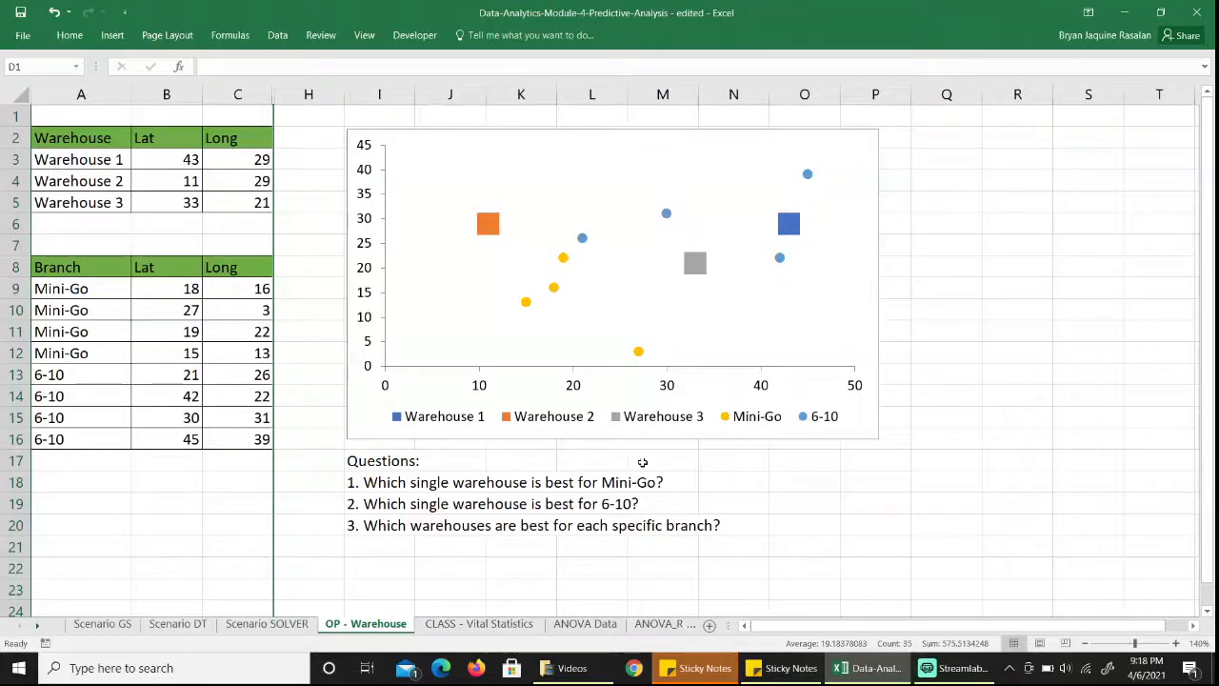
Unhide the warehouse distance columns D to G between columns C and H on the OP - Warehouse sheet
left_click_drag(239, 94, 305, 94)
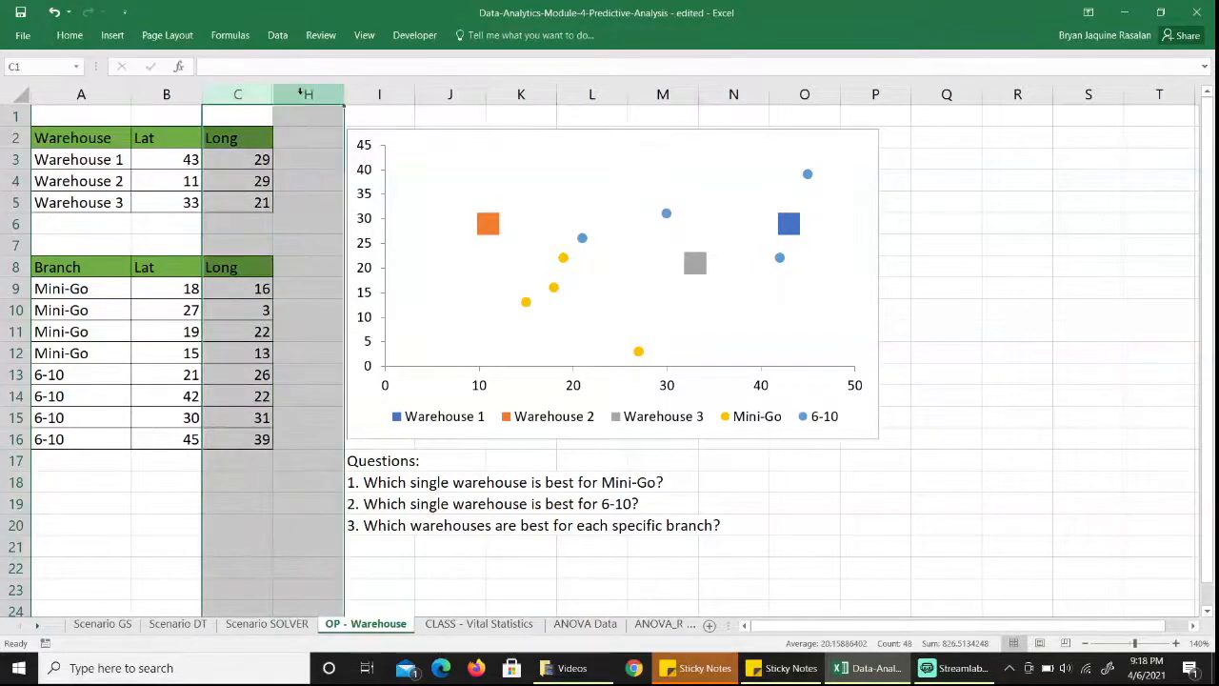
right_click(303, 95)
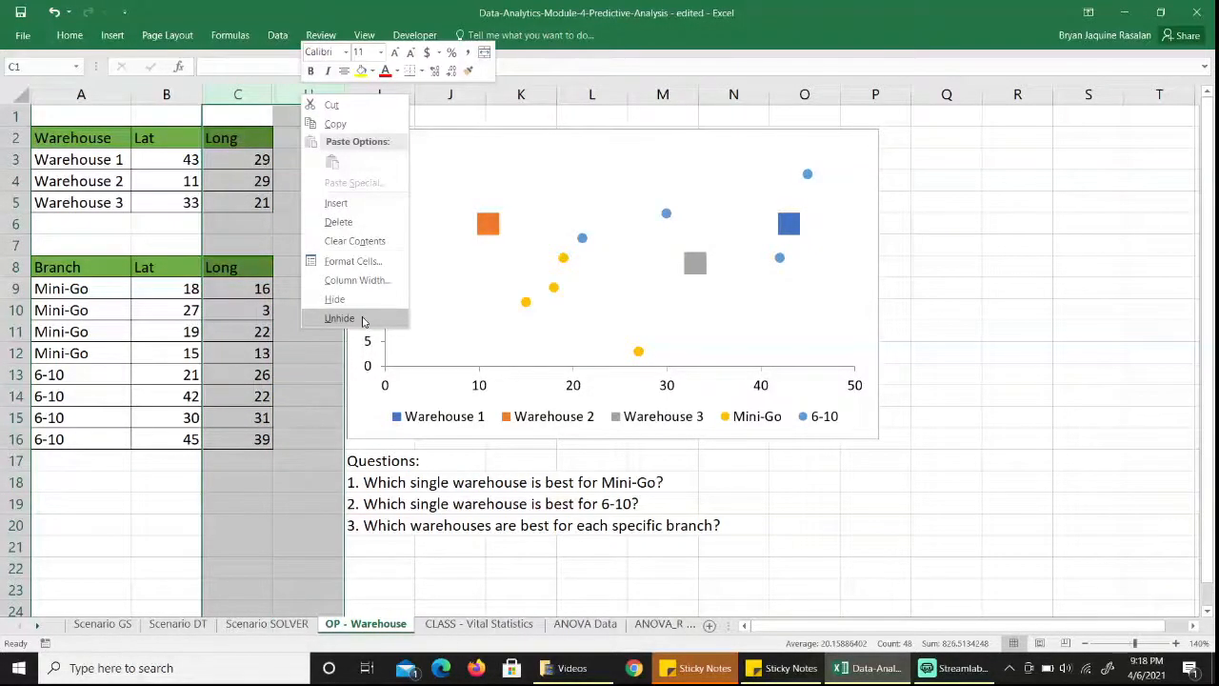
left_click(362, 321)
left_click(328, 268)
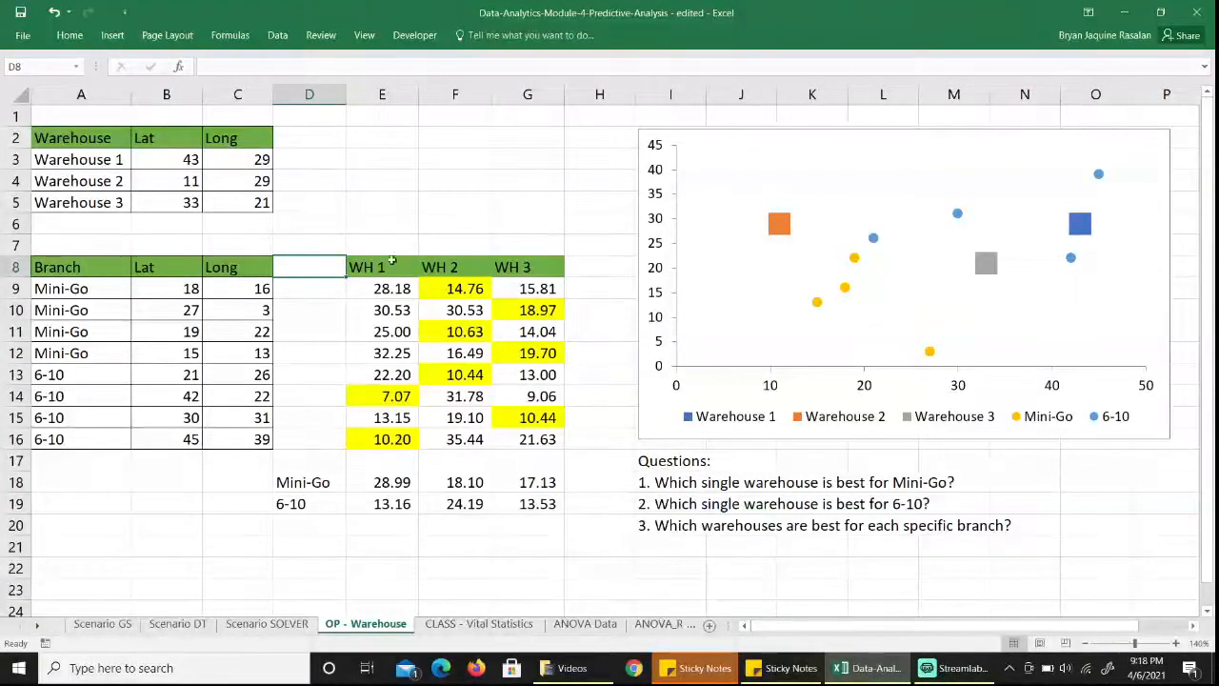
left_click(386, 266)
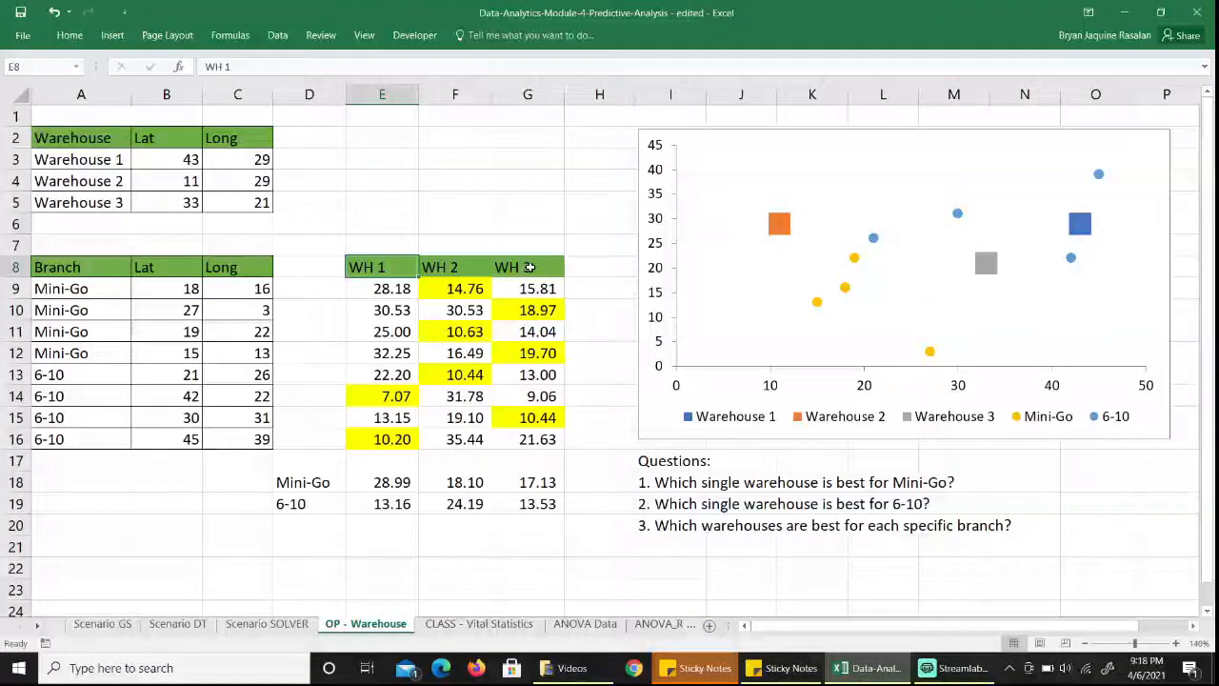
Examine the SQRT distance formula in E9 and the range E9:G16 that holds the branch-to-warehouse distances
left_click(403, 289)
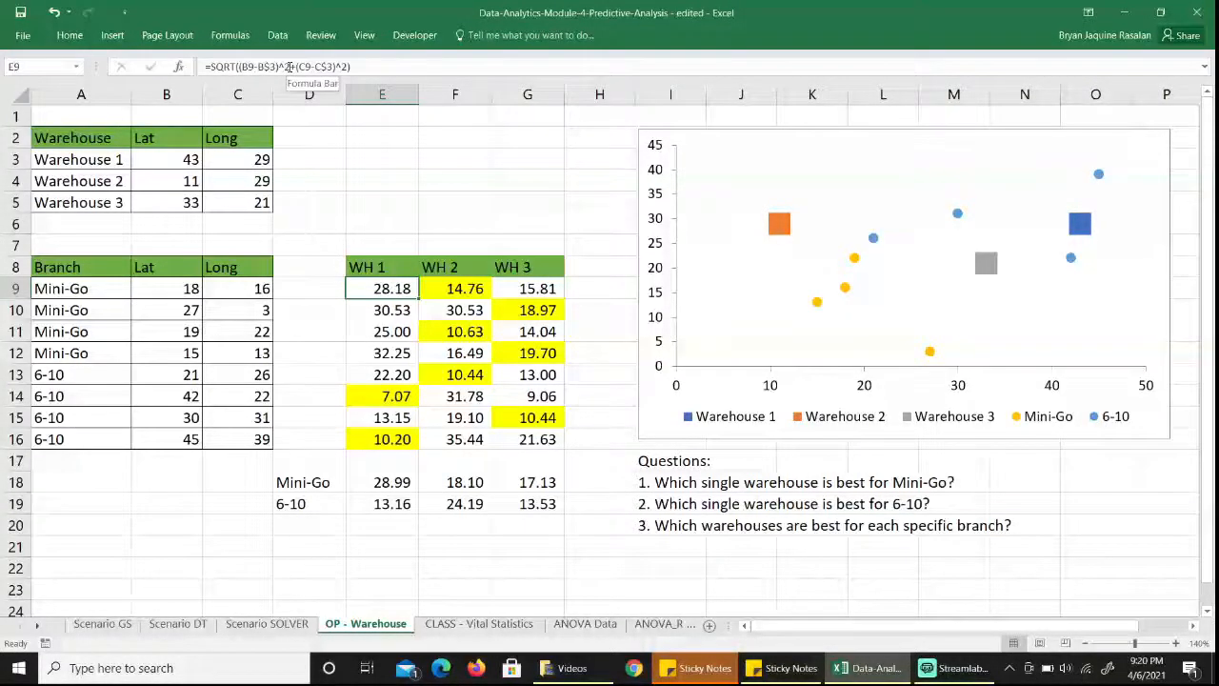
left_click(292, 67)
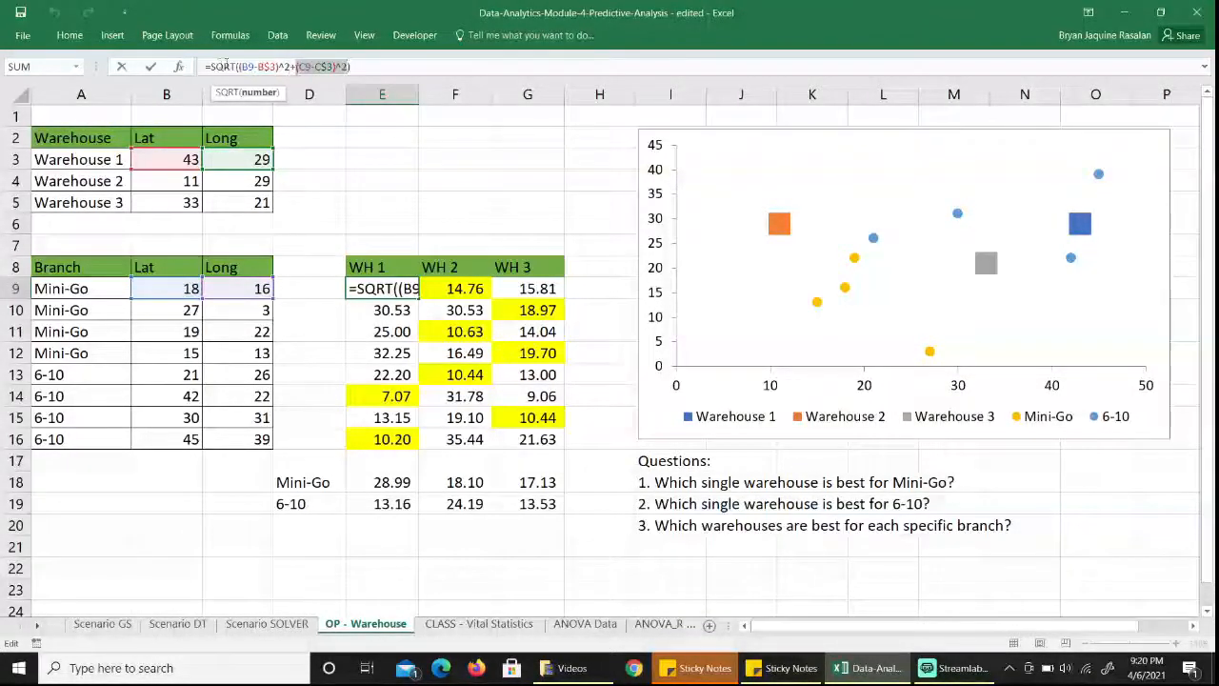
left_click_drag(211, 67, 353, 66)
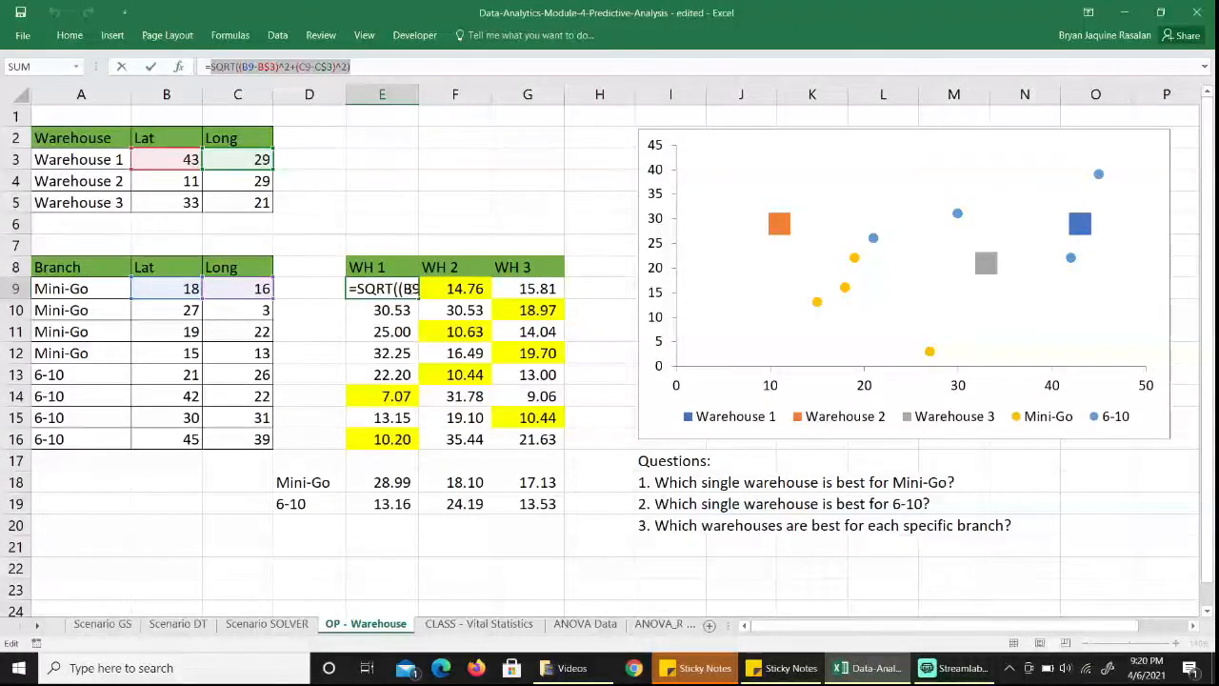
key("Return")
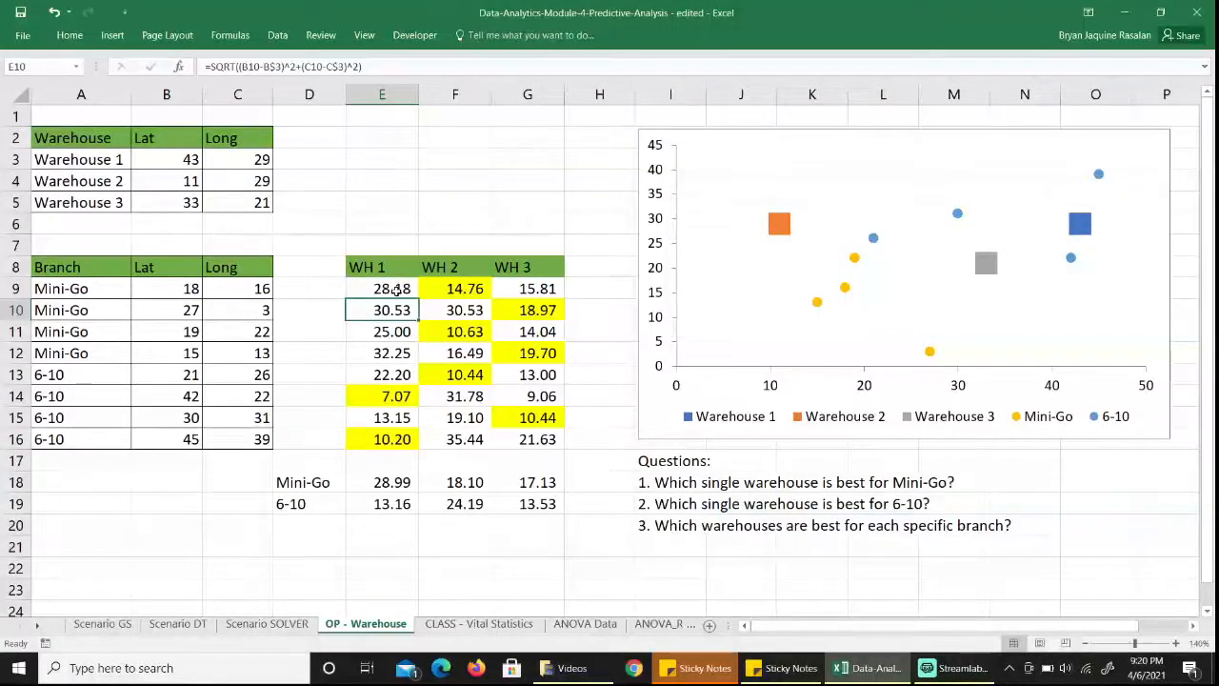
left_click(394, 290)
left_click_drag(394, 289, 527, 439)
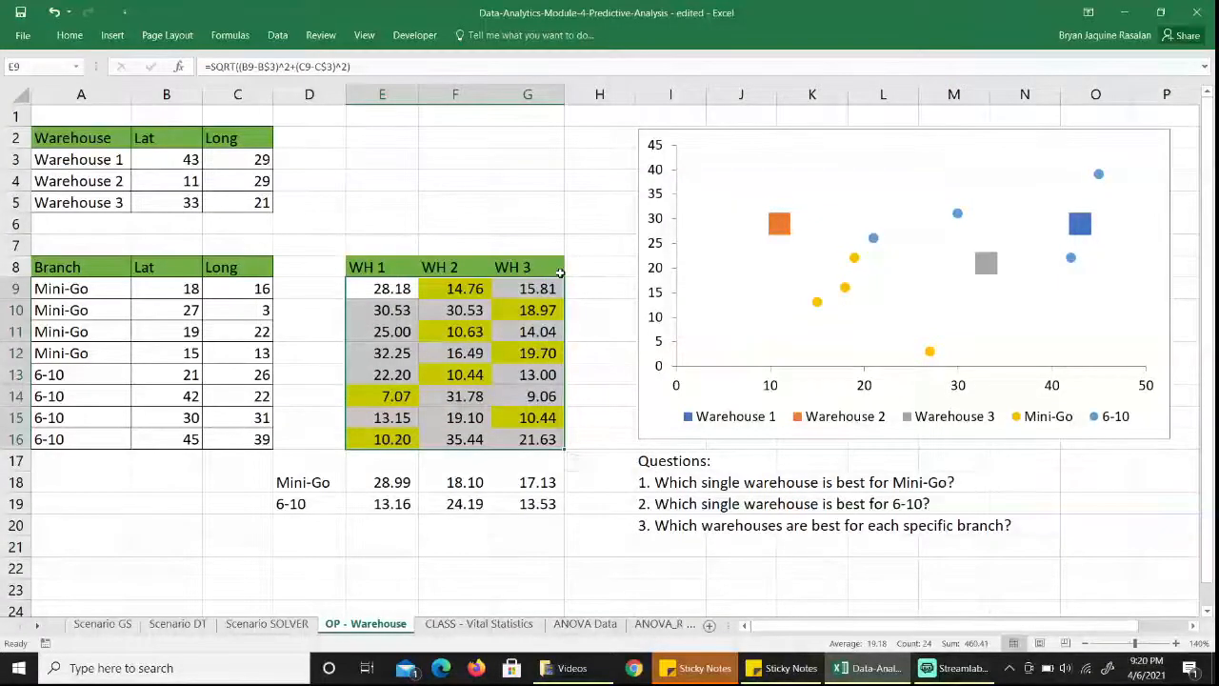
left_click(398, 289)
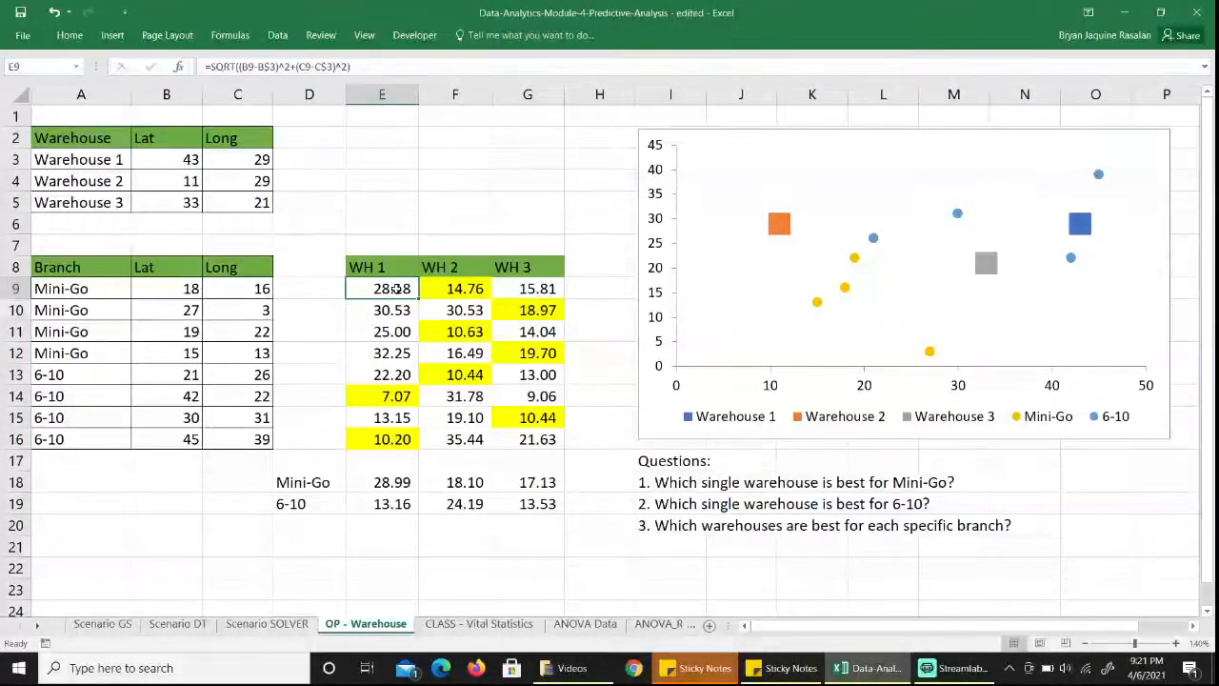
Examine the AVERAGE formulas in rows 18 and 19 that give the Mini-Go and 6-10 mean distances to each warehouse
left_click(396, 482)
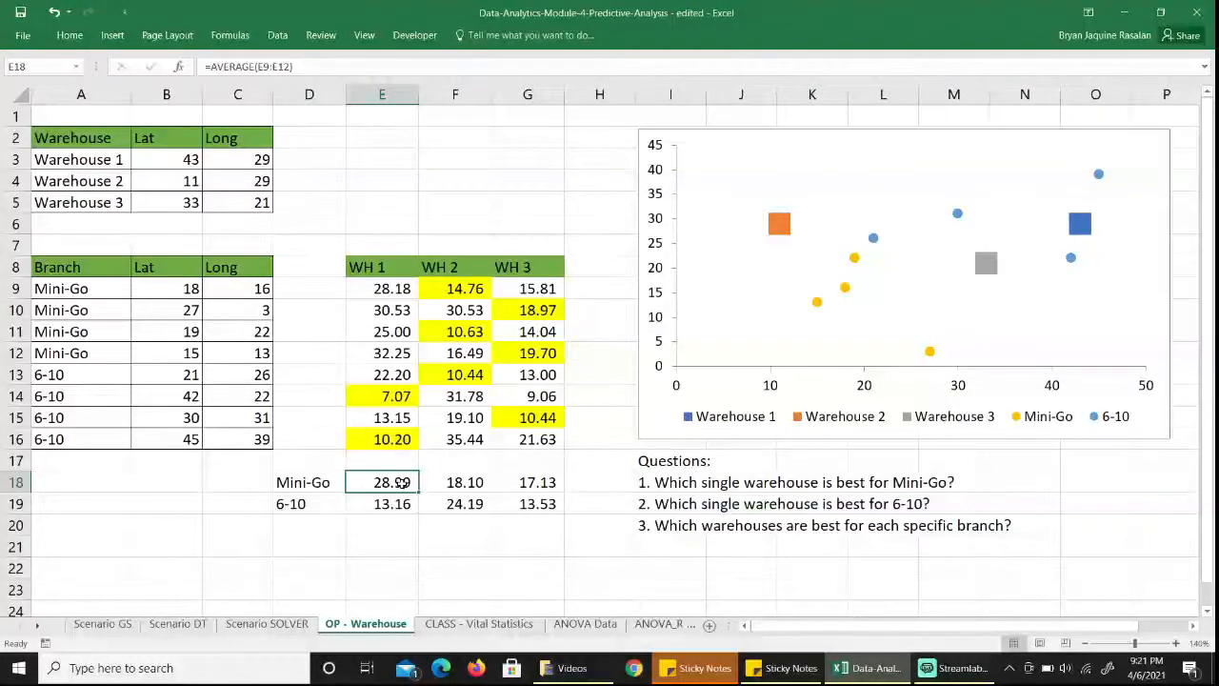
double_click(401, 483)
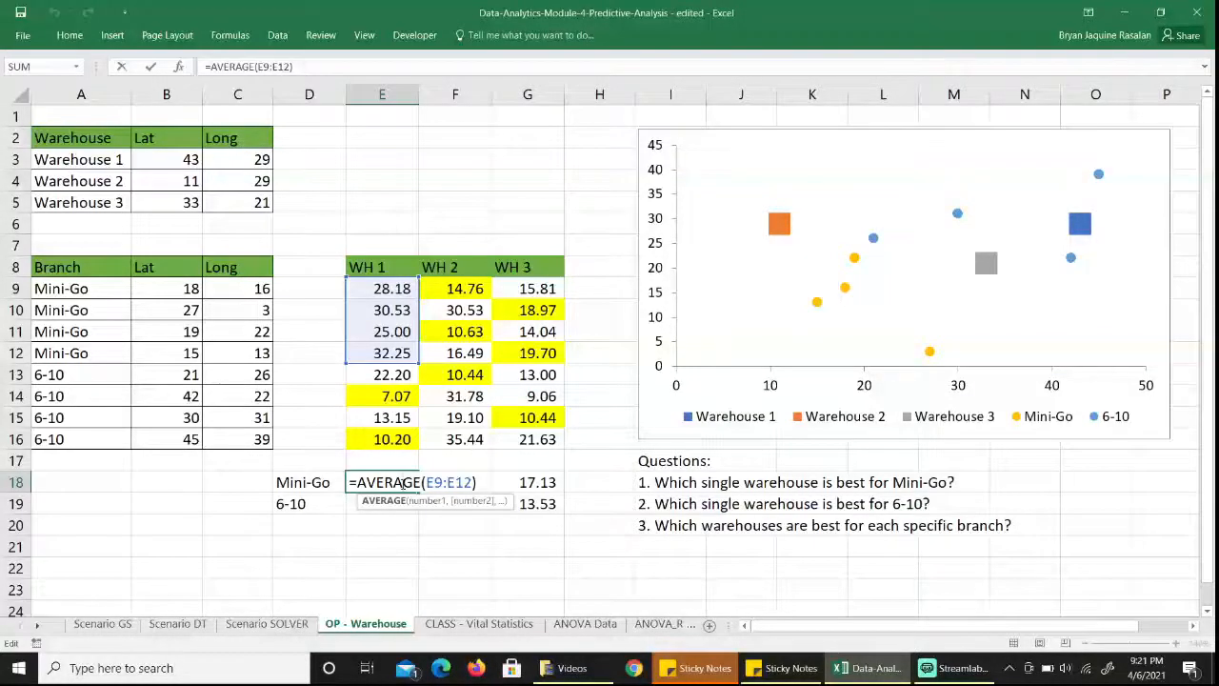
key("Return")
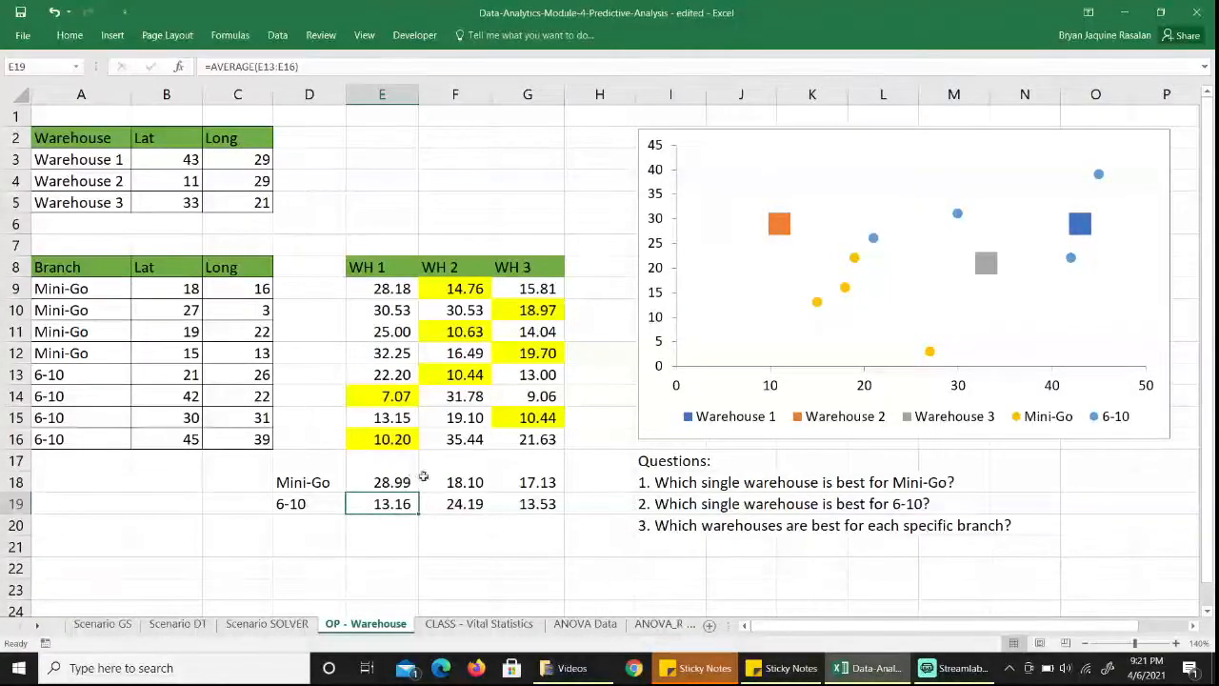
left_click_drag(432, 483, 514, 482)
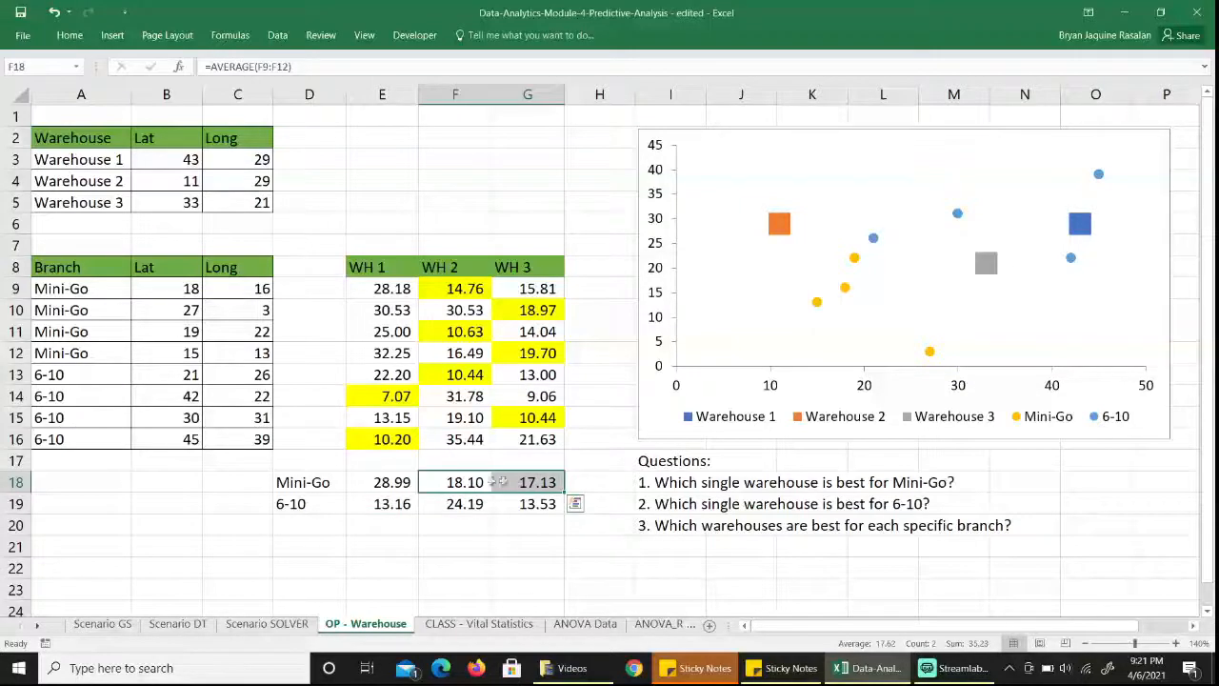
left_click(380, 503)
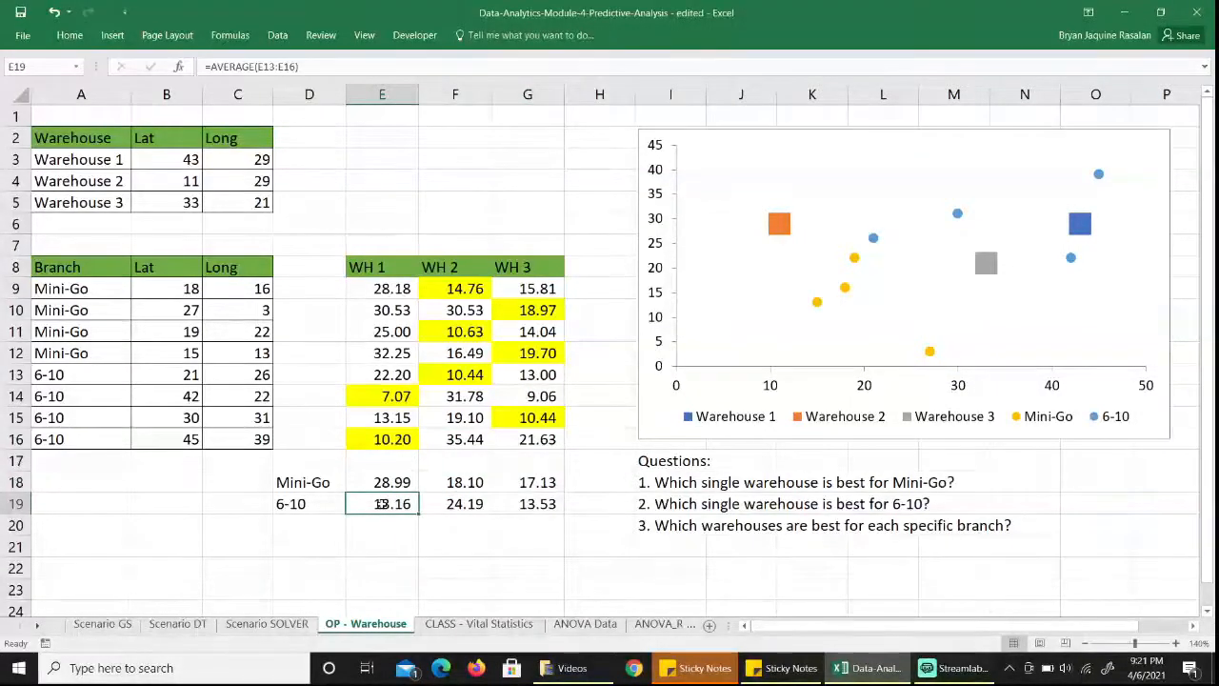
double_click(381, 504)
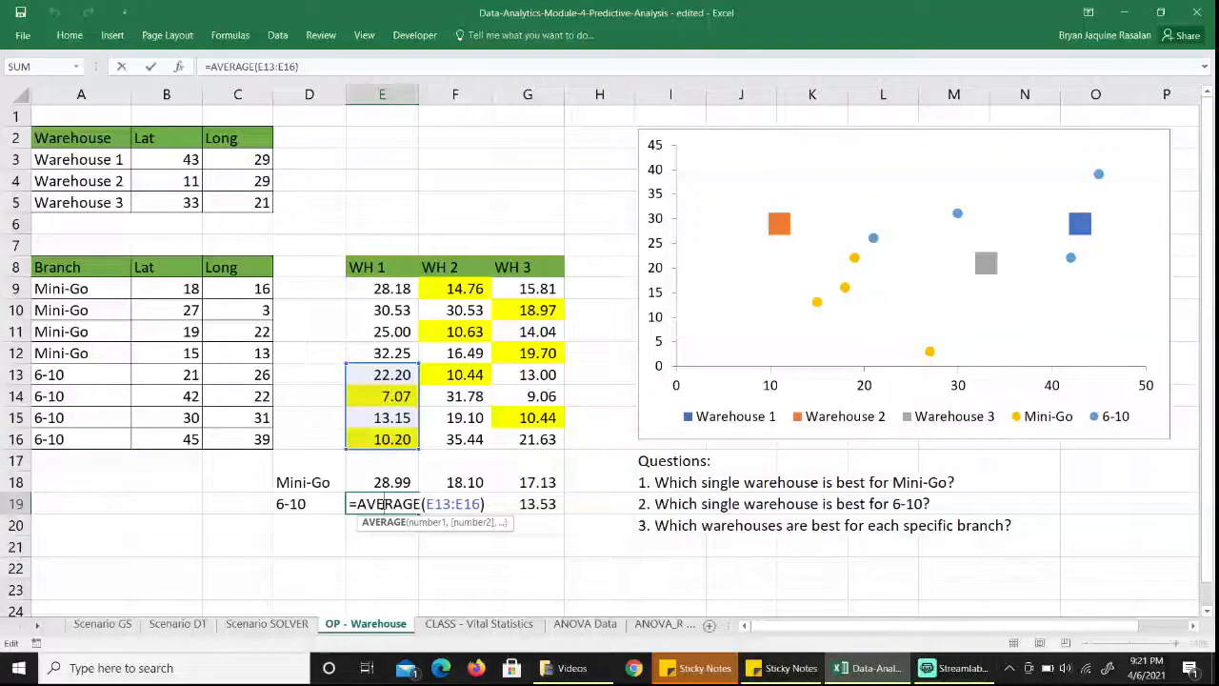
key("Return")
left_click(380, 503)
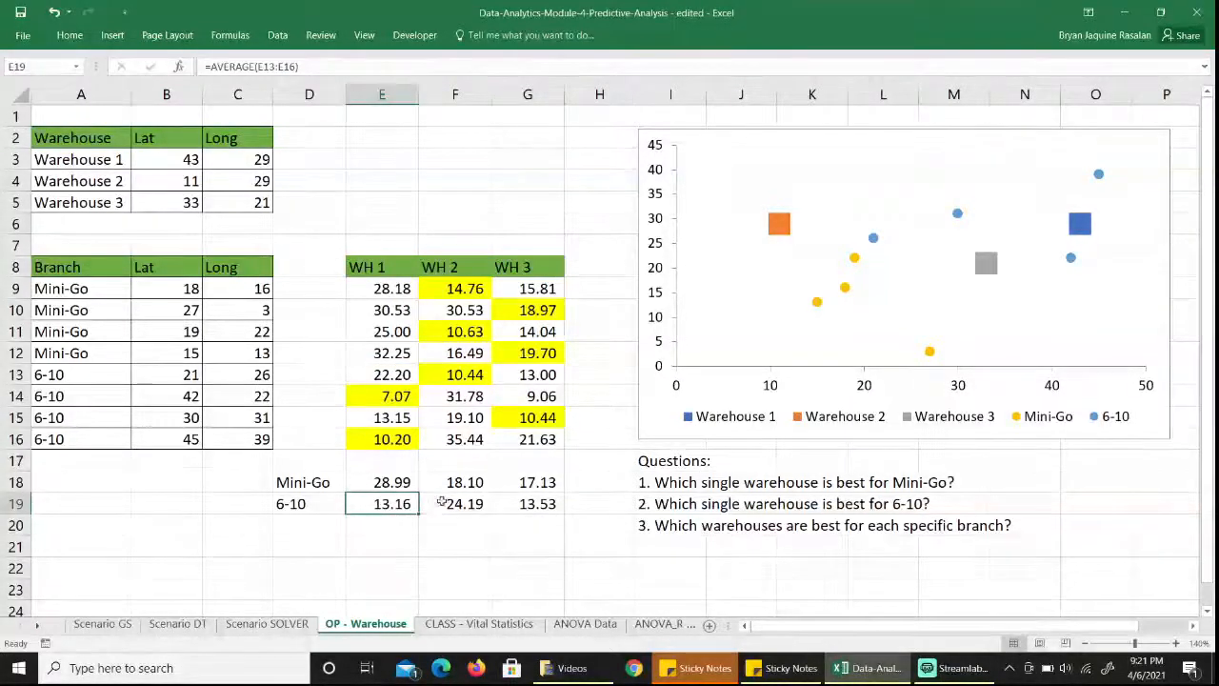
left_click(527, 503)
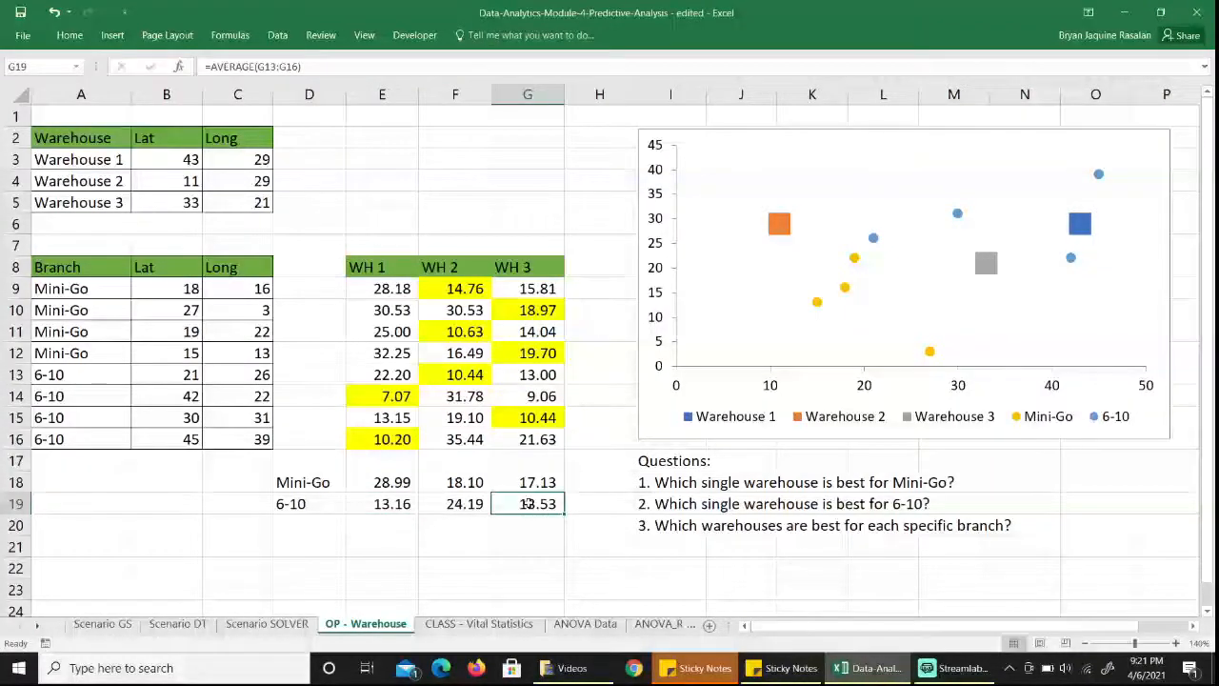
left_click(512, 483)
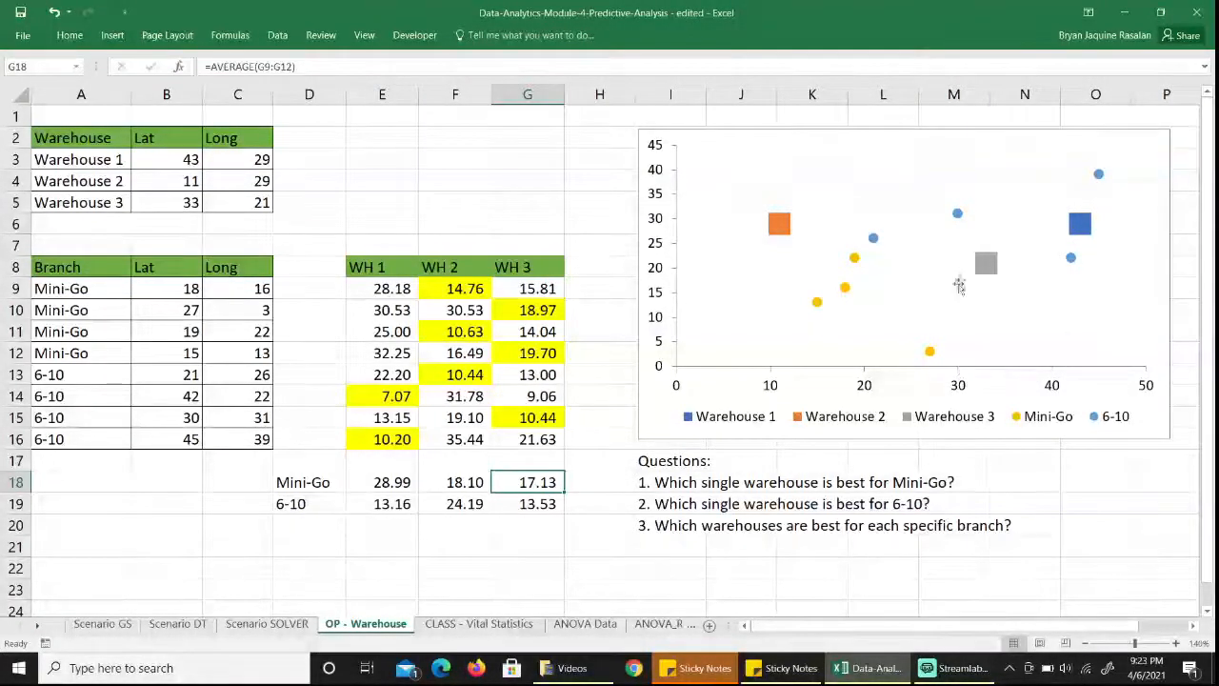
Compare individual branches' distances to the three warehouses, using the Mini-Go branch in row 9 and the 6-10 branch in row 13
mouse_move(987, 270)
left_click_drag(379, 290, 519, 288)
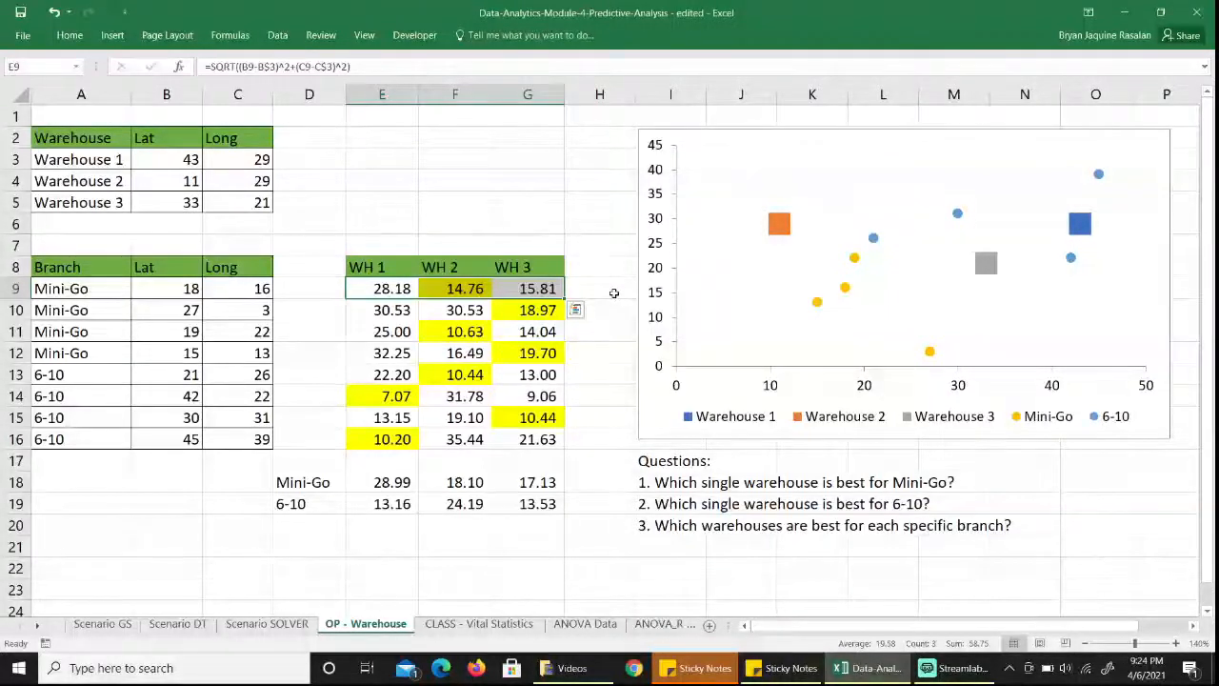
left_click_drag(390, 377, 513, 374)
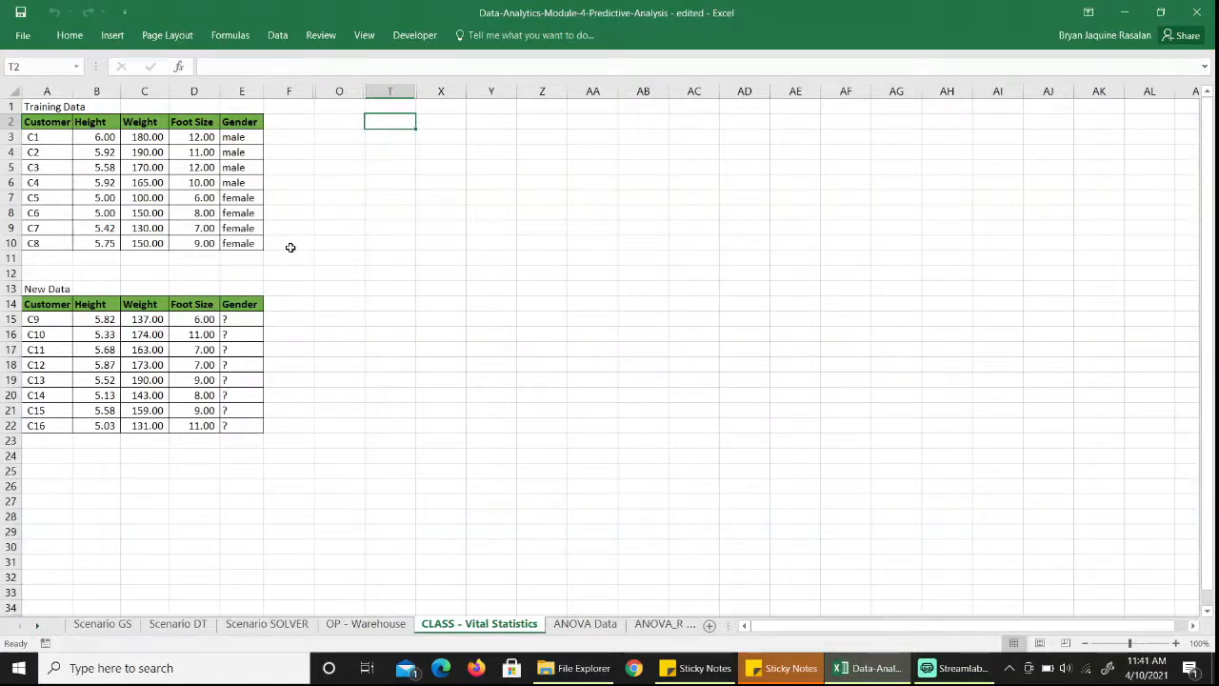
Unhide the customer distance columns G to N between columns F and O on the CLASS - Vital Statistics sheet
left_click(256, 303)
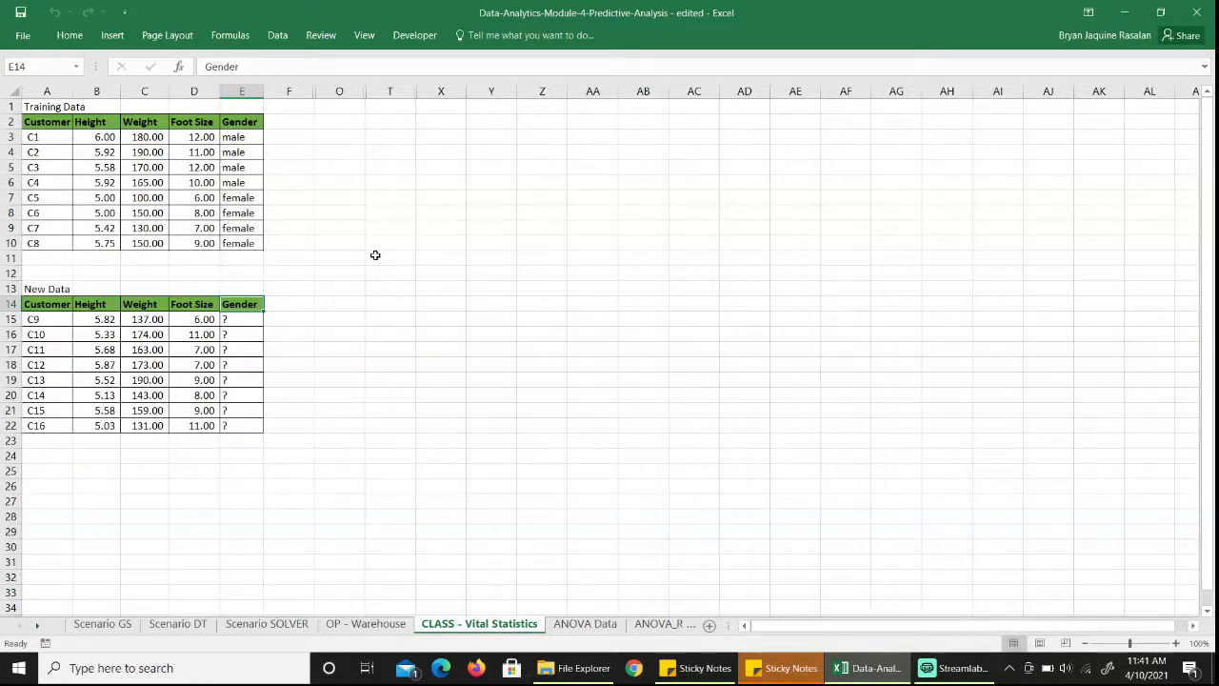
left_click_drag(288, 91, 329, 91)
right_click(329, 90)
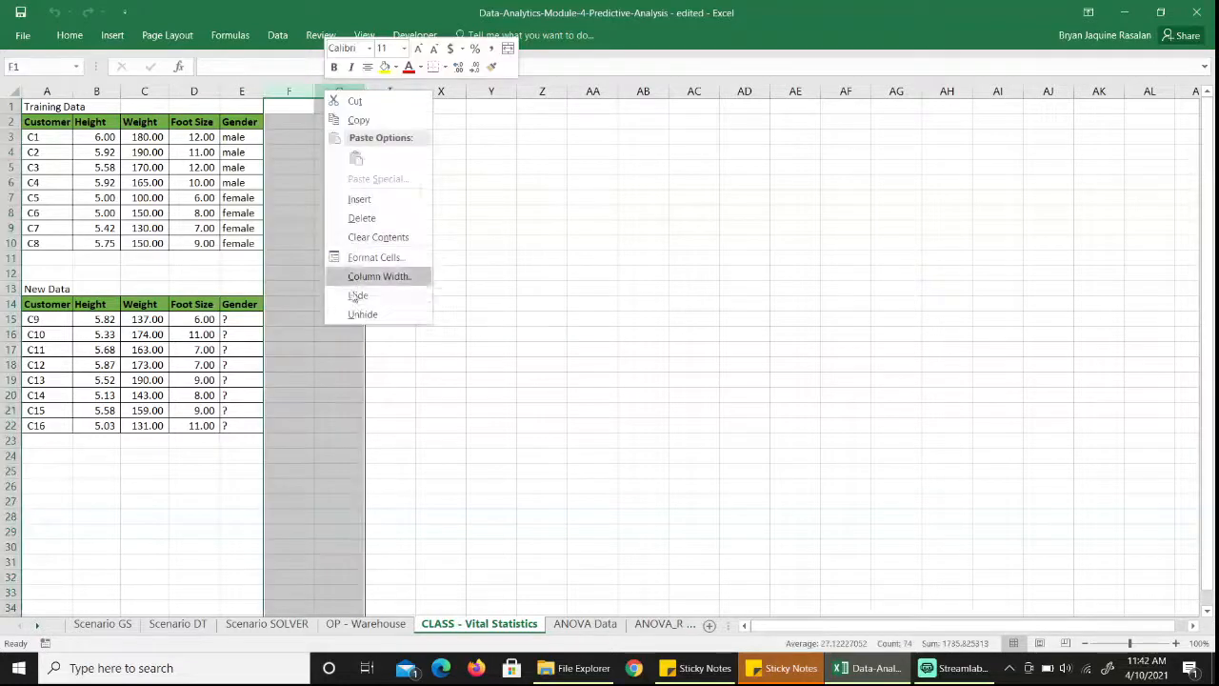
left_click(361, 315)
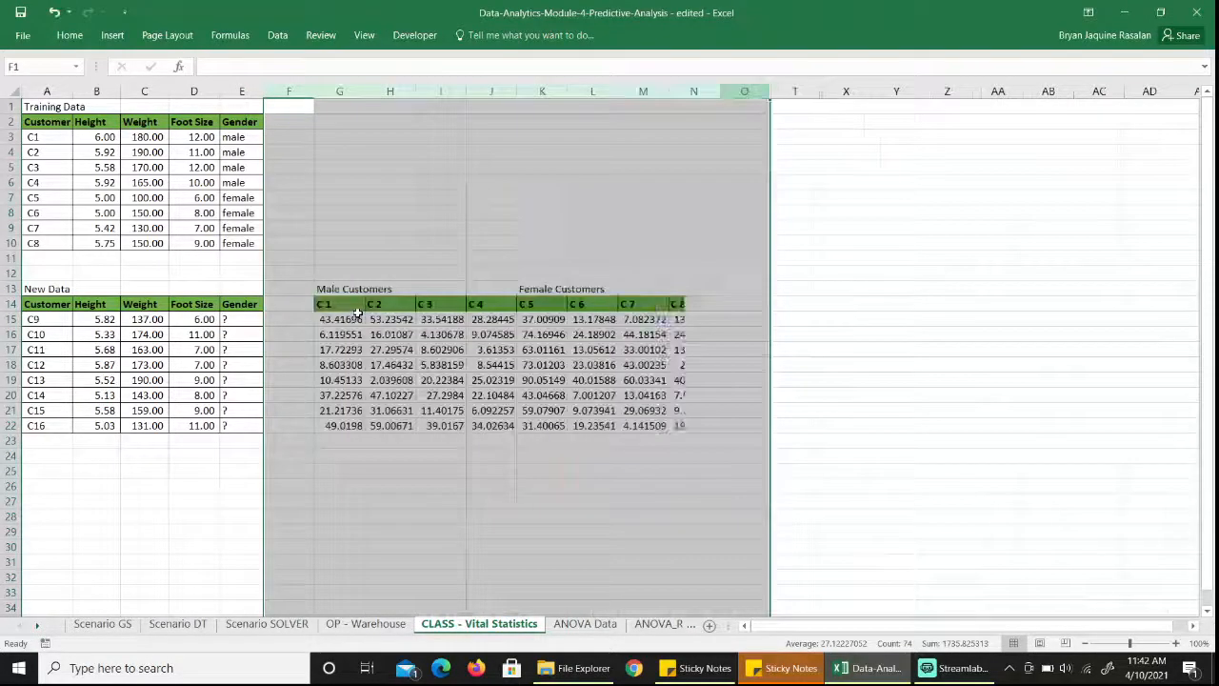
Examine the height, weight and foot size distance formula in G15 and the Male Customers and Female Customers distance blocks
left_click(339, 319)
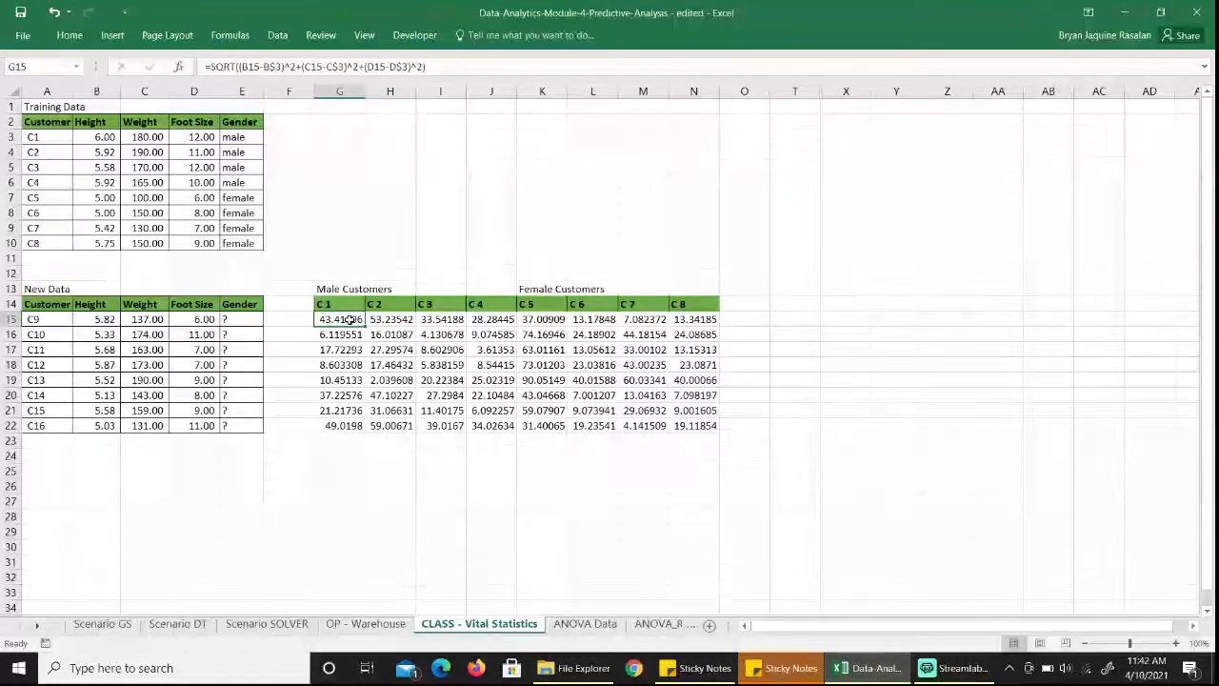
double_click(349, 320)
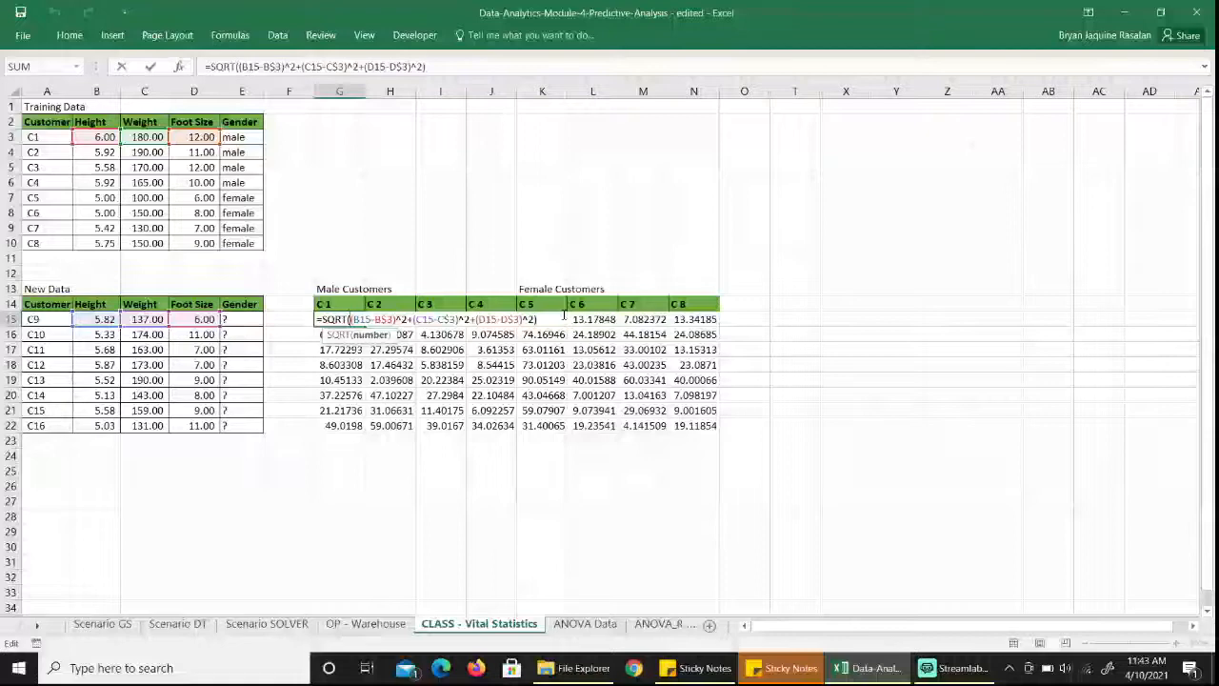
key("Return")
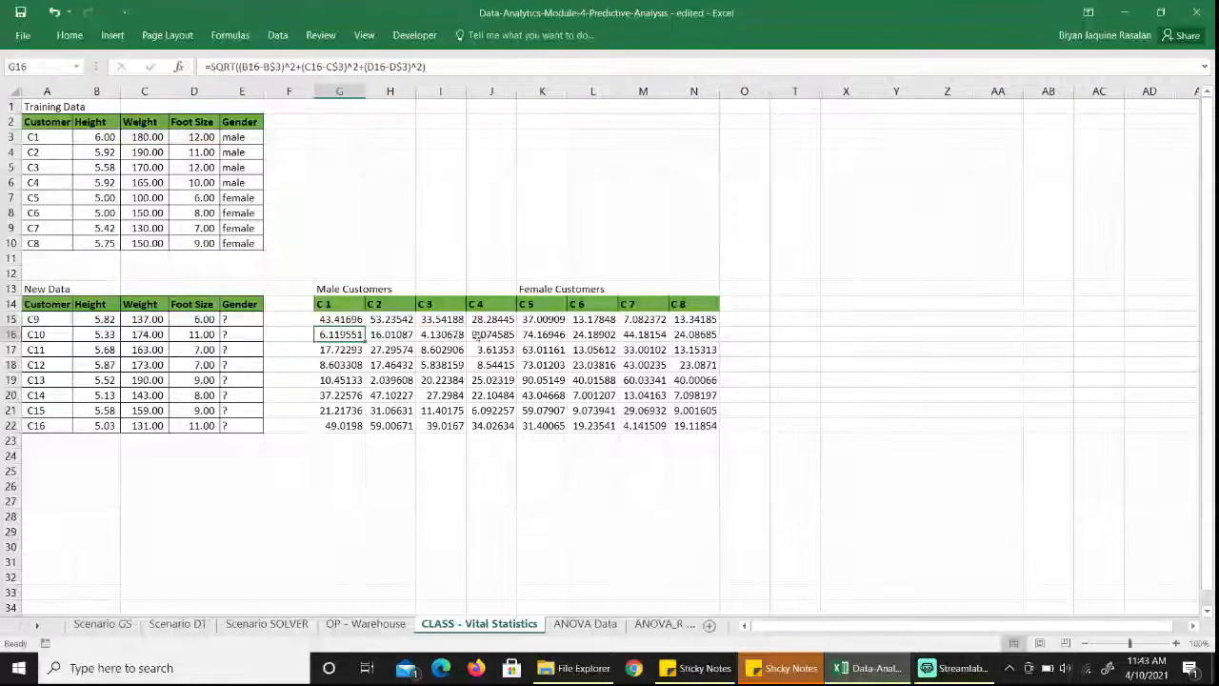
left_click(348, 319)
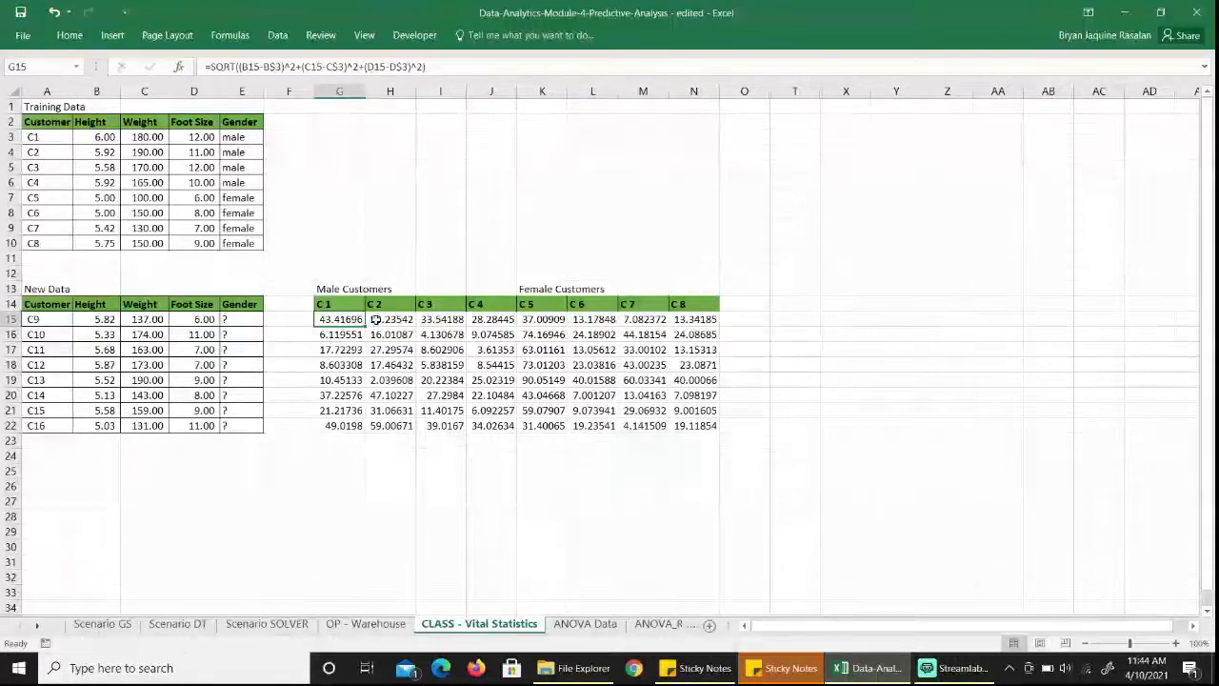
left_click_drag(322, 288, 495, 426)
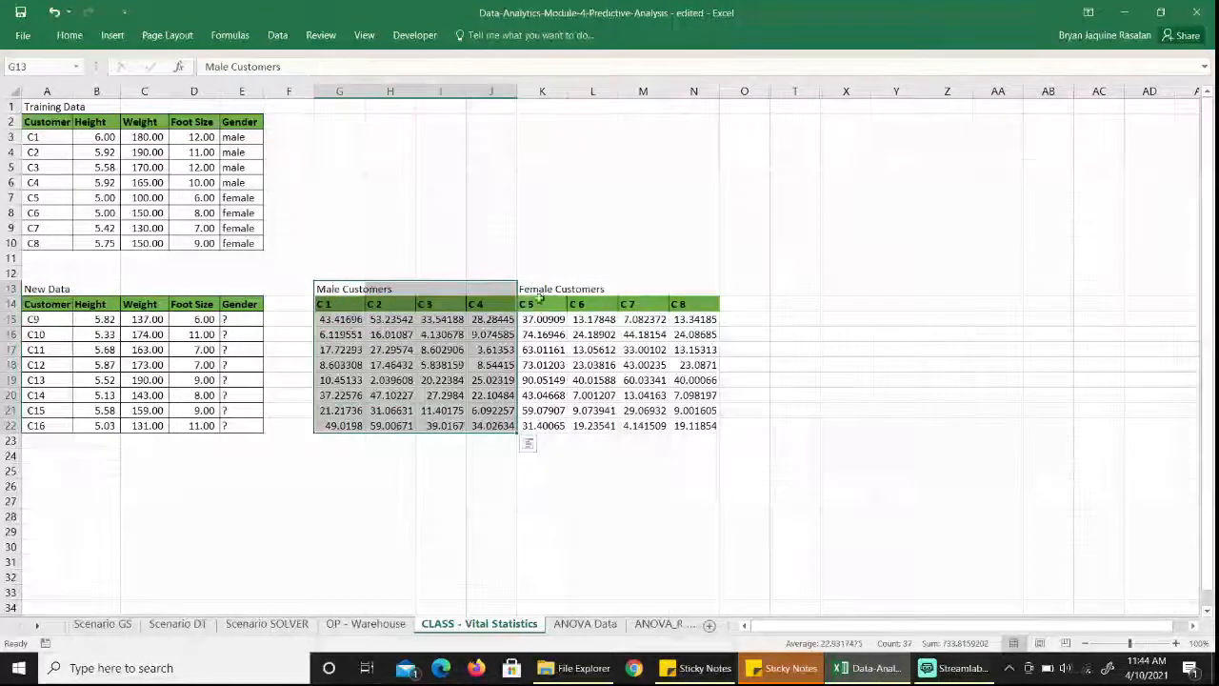
left_click_drag(539, 290, 722, 429)
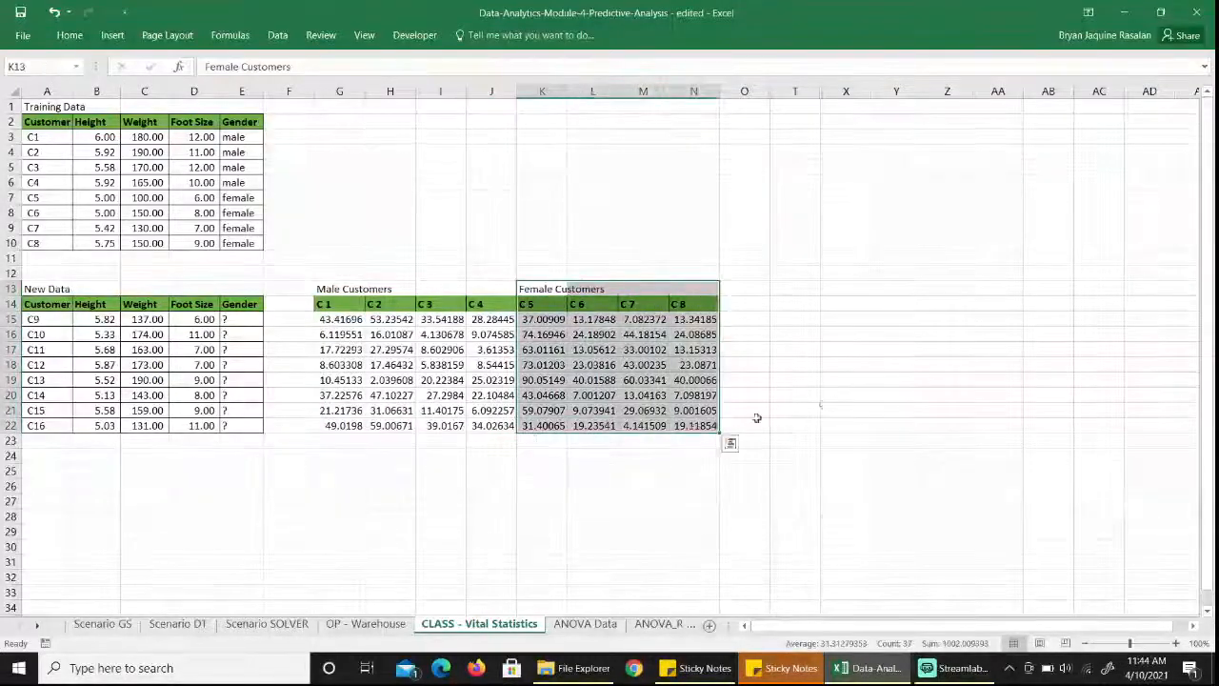
Unhide the Average Prediction columns P to S between columns O and T on the CLASS - Vital Statistics sheet
left_click(703, 286)
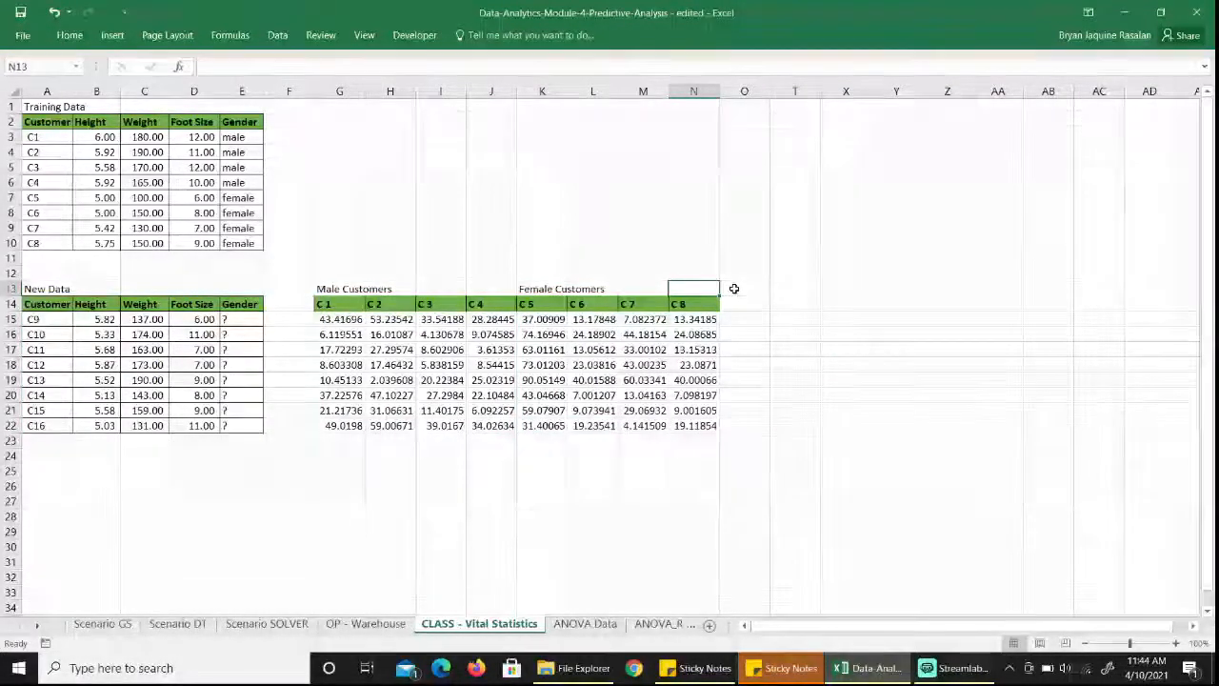
left_click(733, 288)
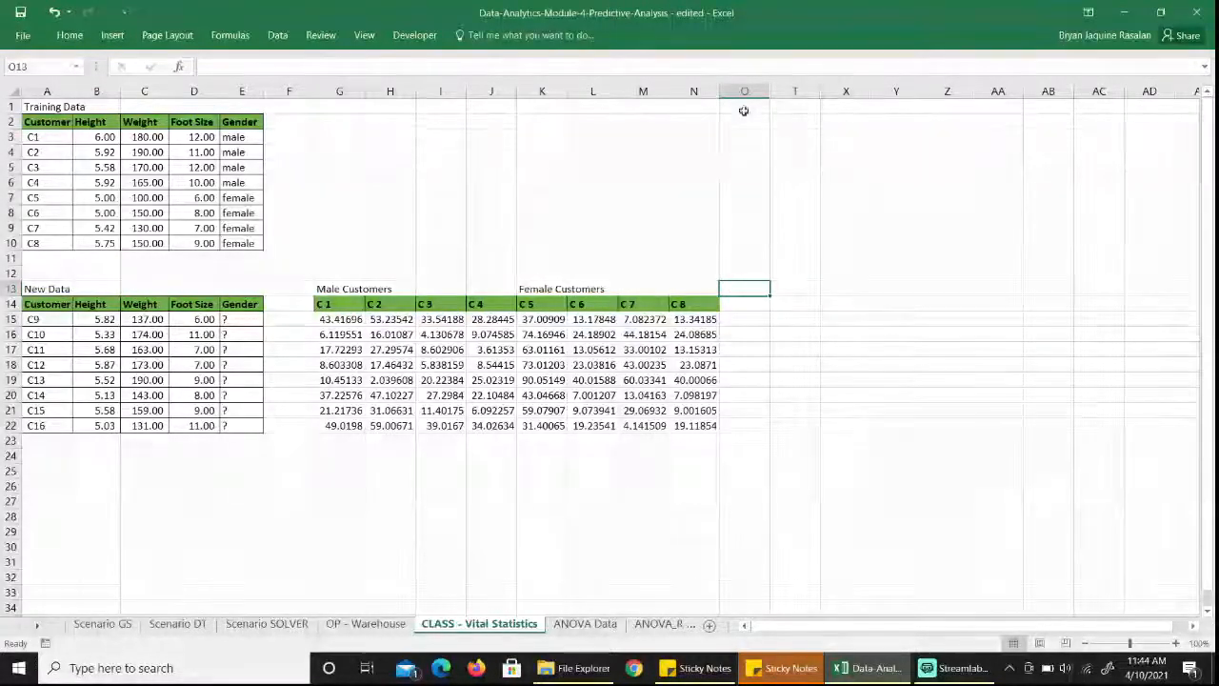
left_click_drag(746, 90, 777, 90)
right_click(777, 91)
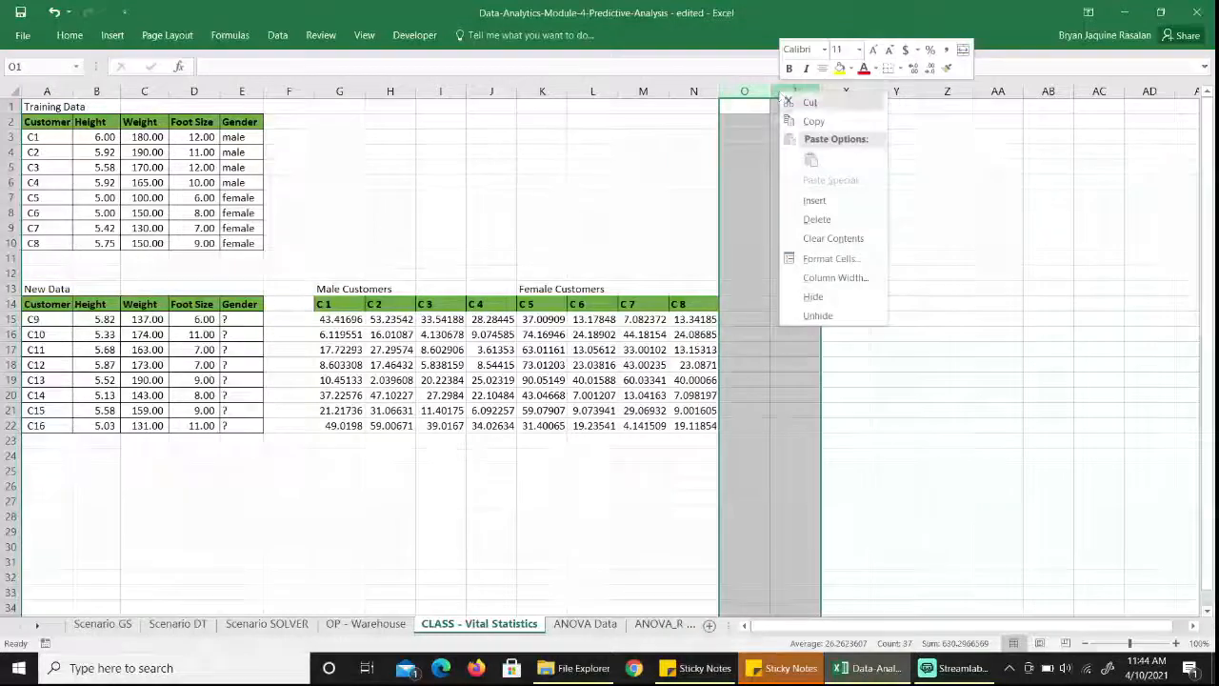
left_click(816, 318)
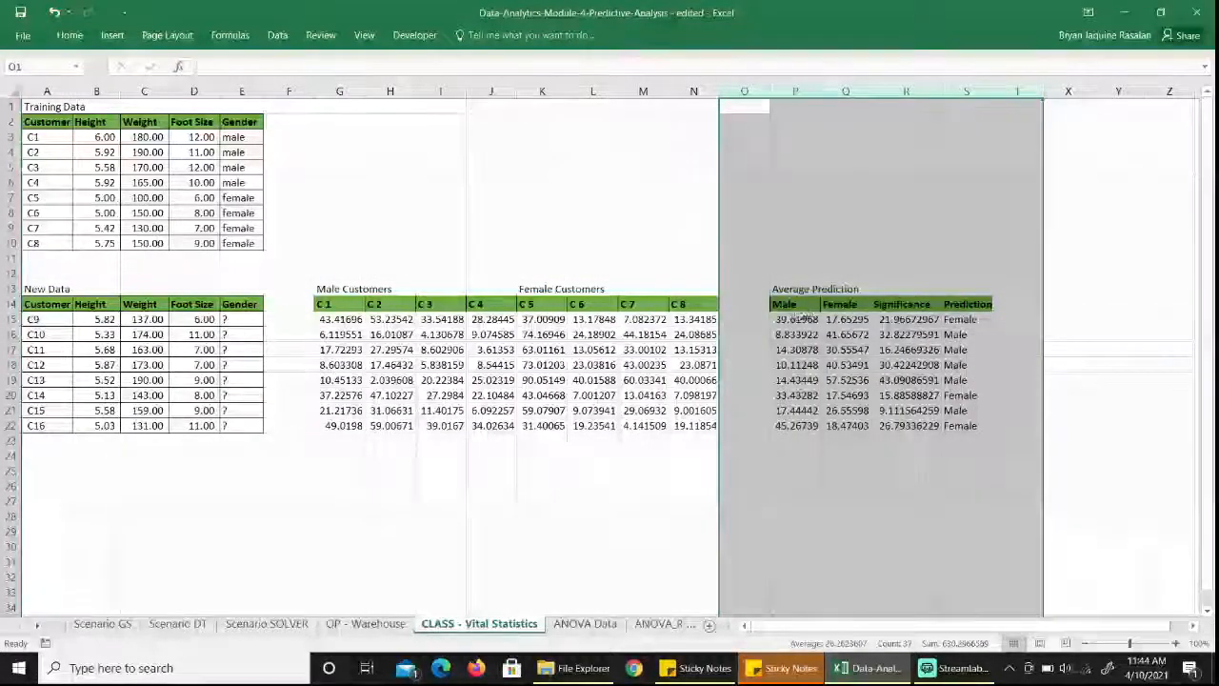
Examine the AVERAGE formulas for the male and female distances in P15 and Q15, and the averages for customer C16
left_click(790, 319)
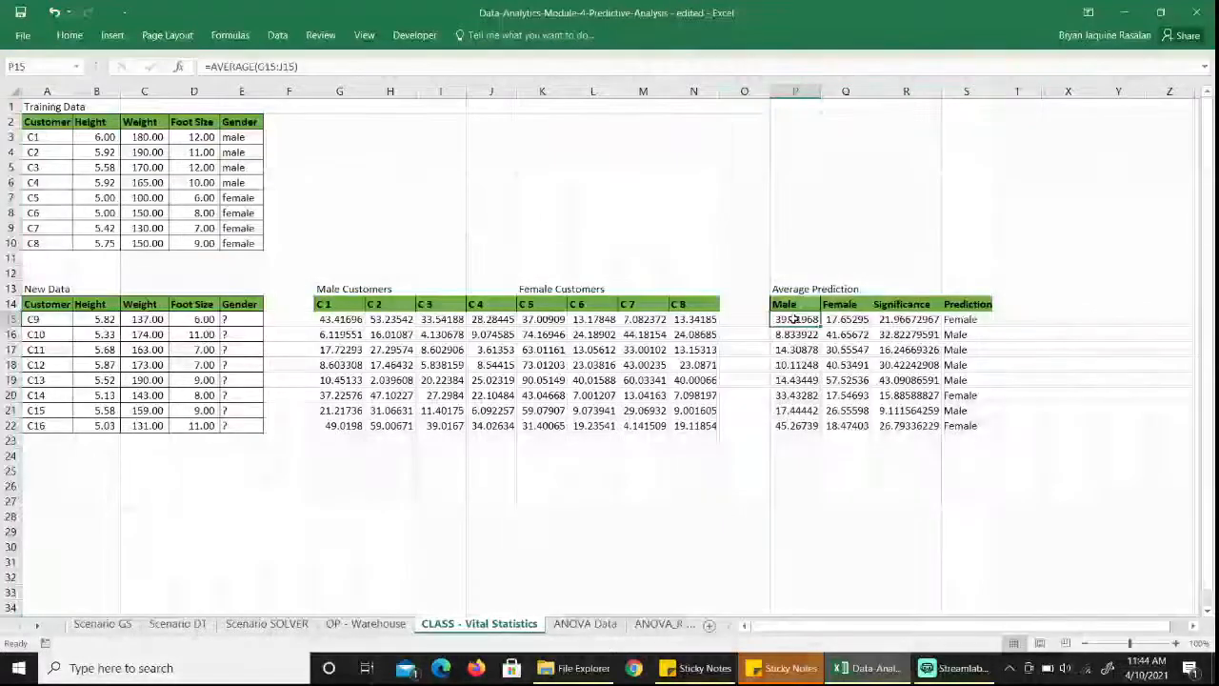
double_click(798, 320)
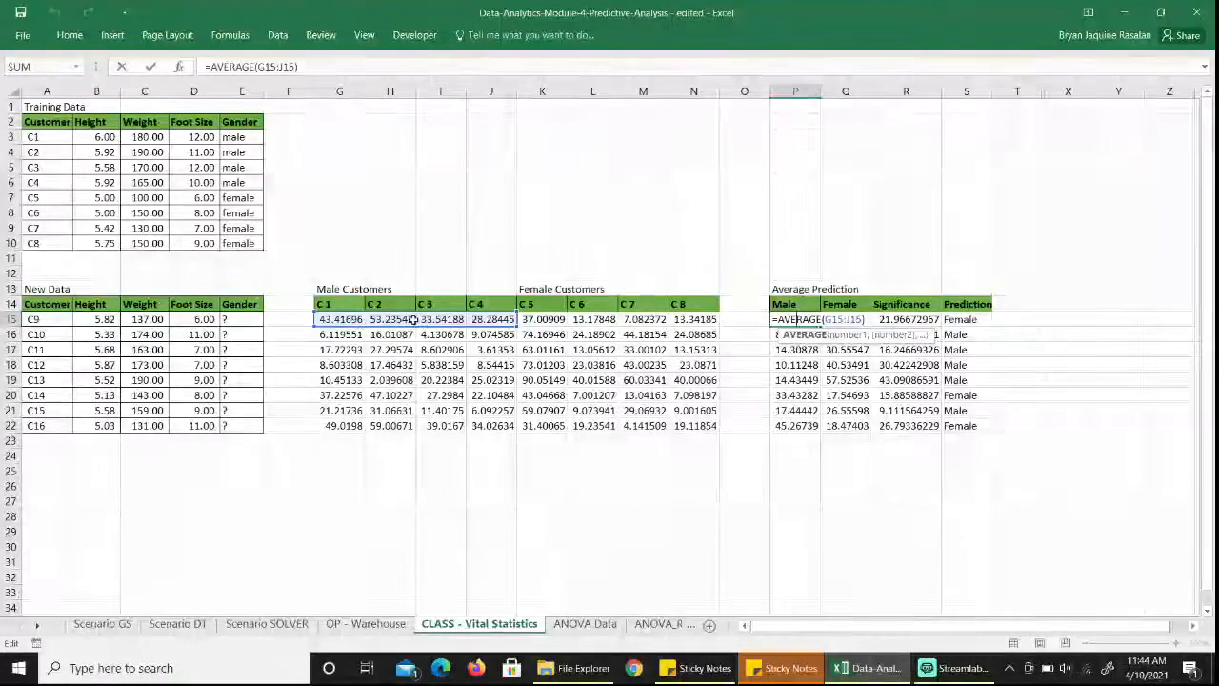
double_click(854, 320)
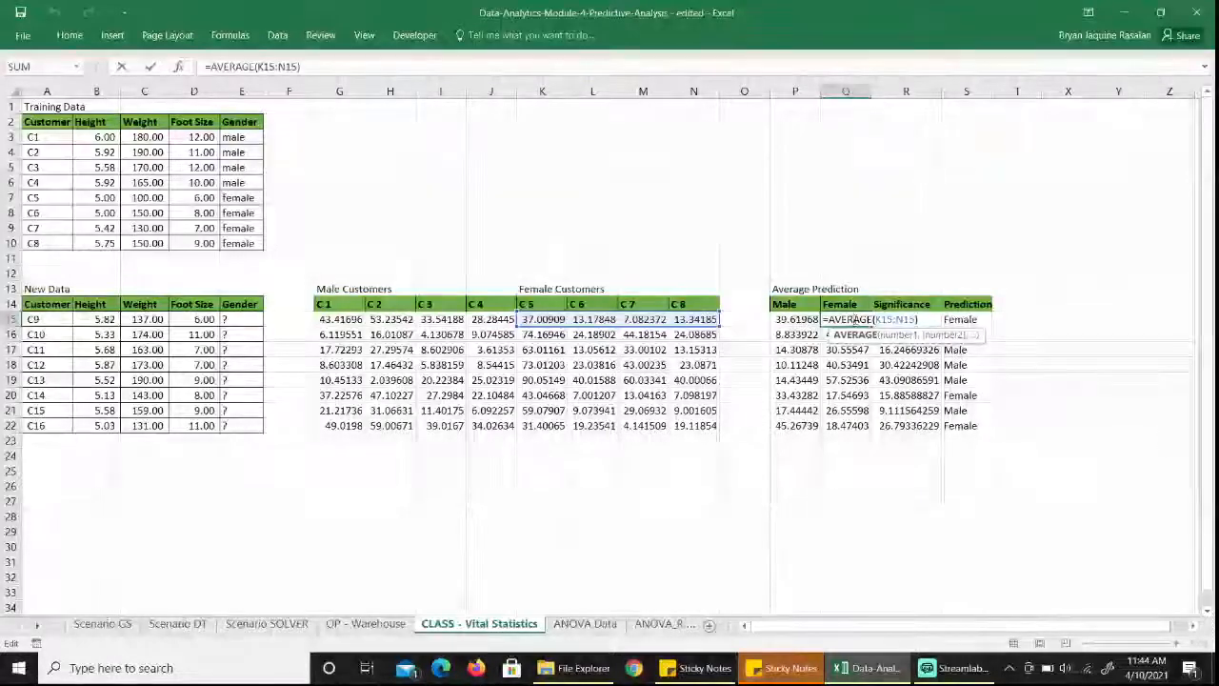
left_click(812, 320)
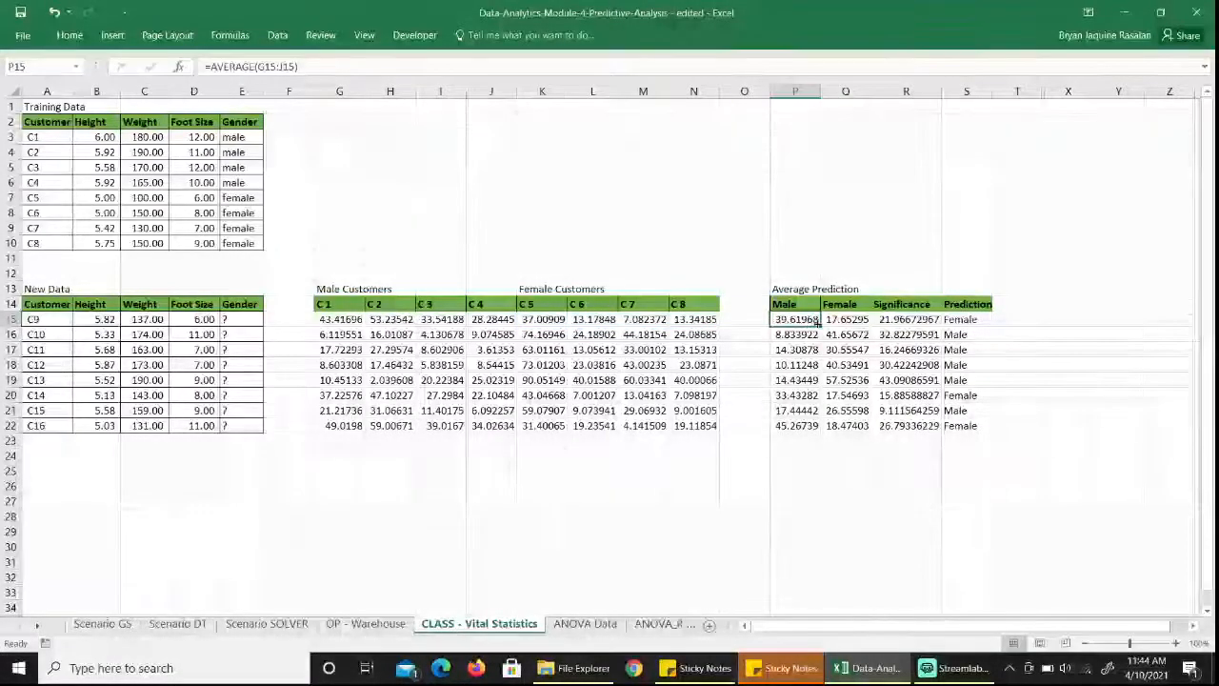
left_click(813, 426)
left_click(846, 425)
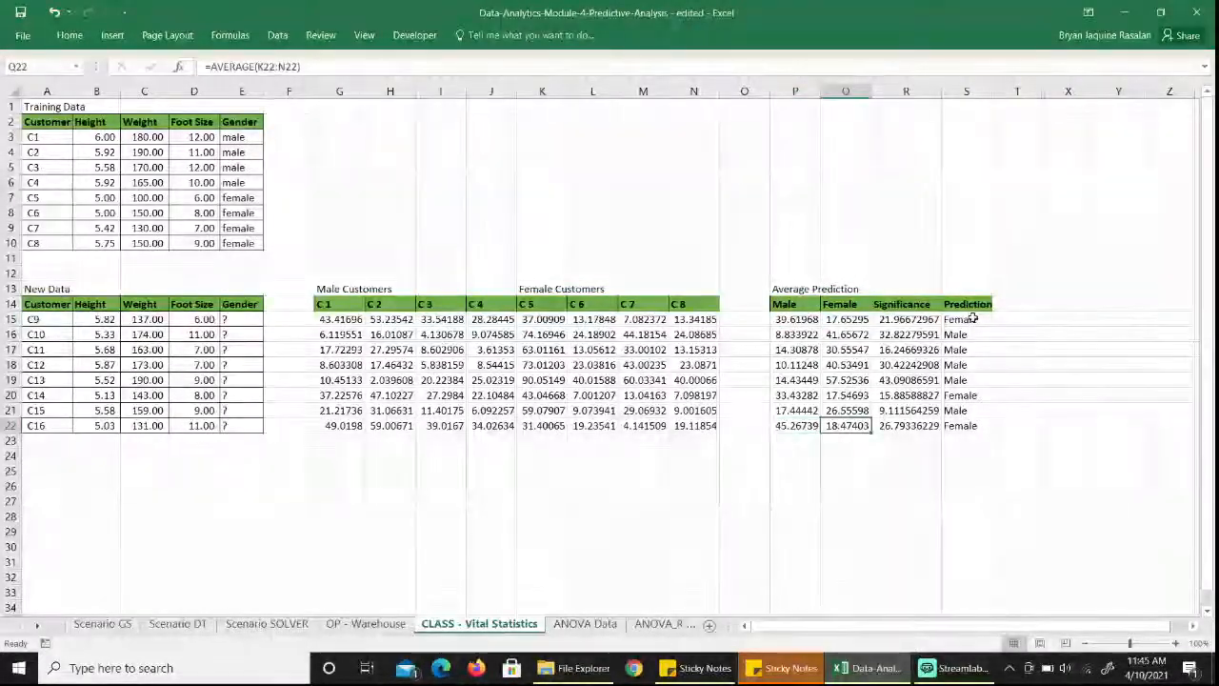
Examine the IF formula in S15 that predicts the gender from the average male and female distances
left_click(974, 320)
double_click(974, 320)
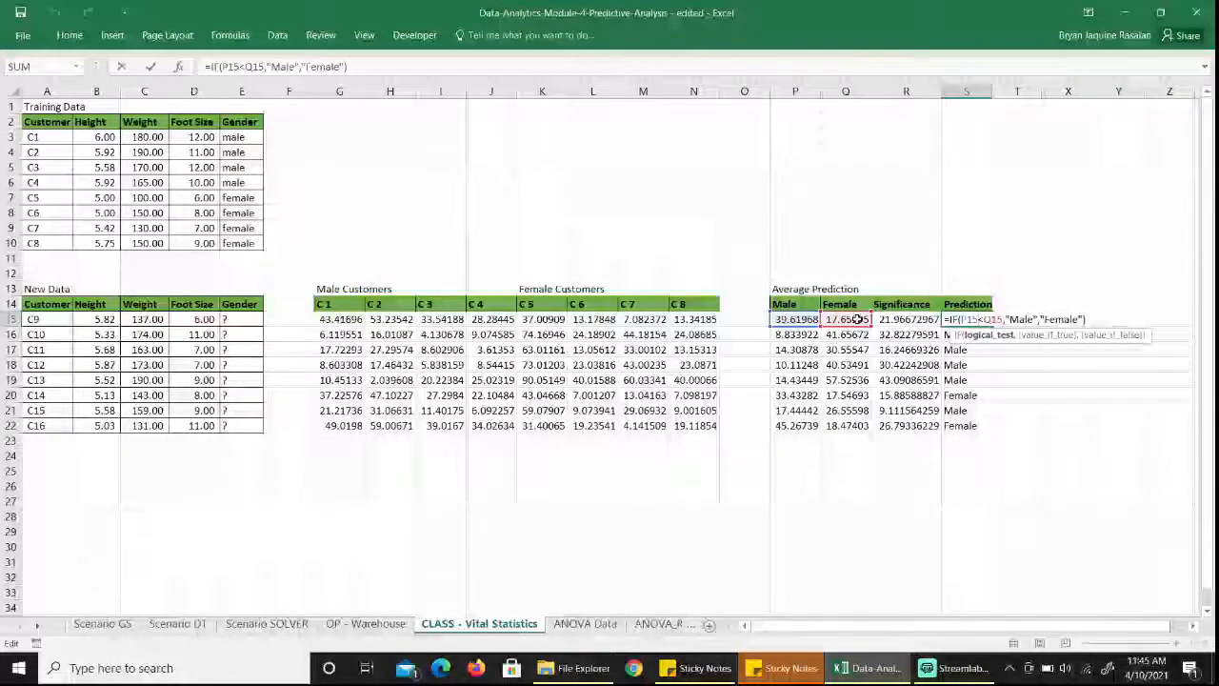
left_click(1037, 320)
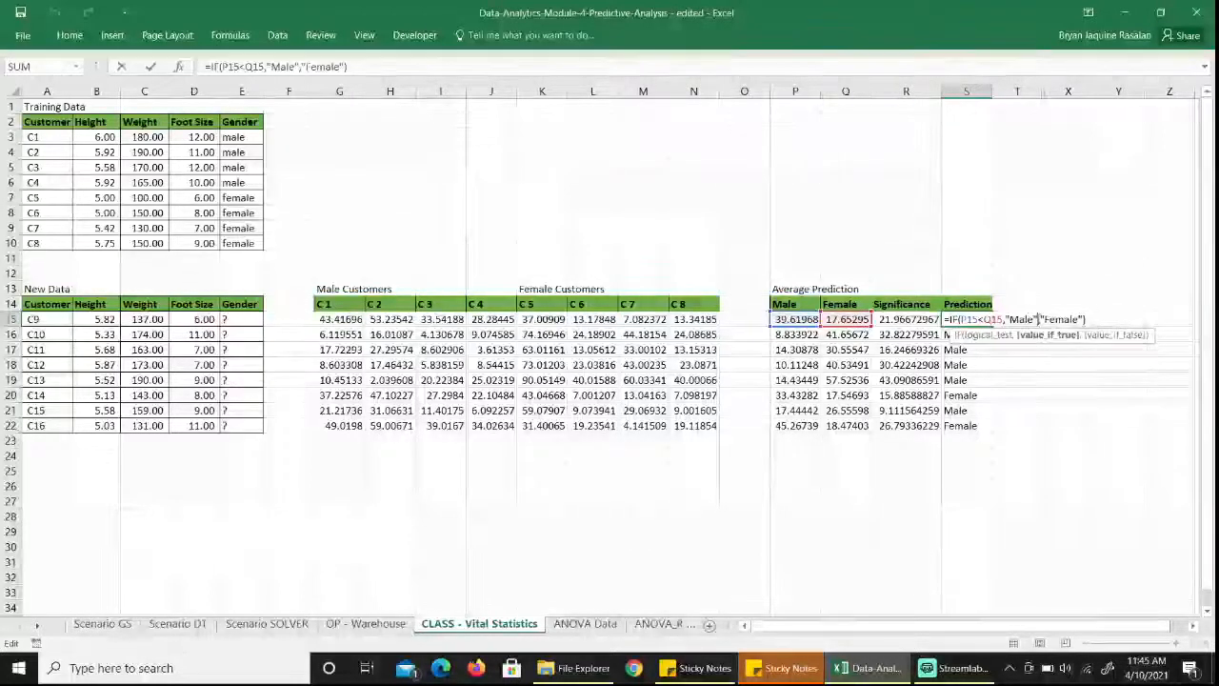
left_click(1055, 318)
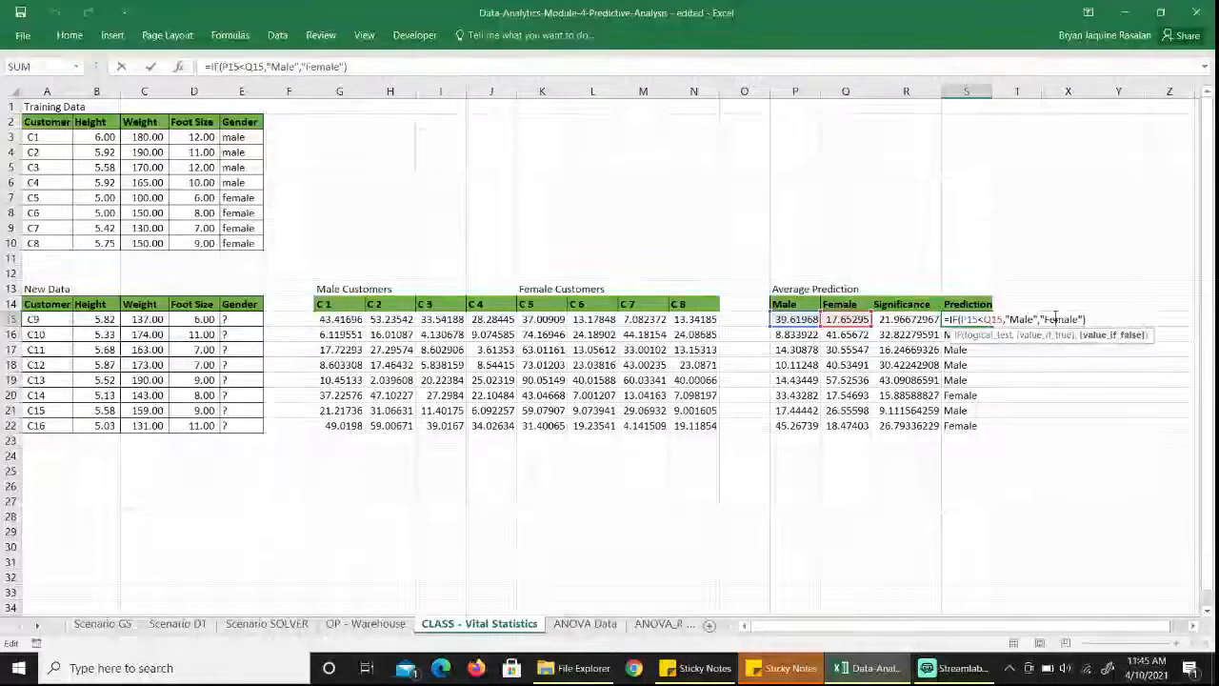
left_click(1019, 319)
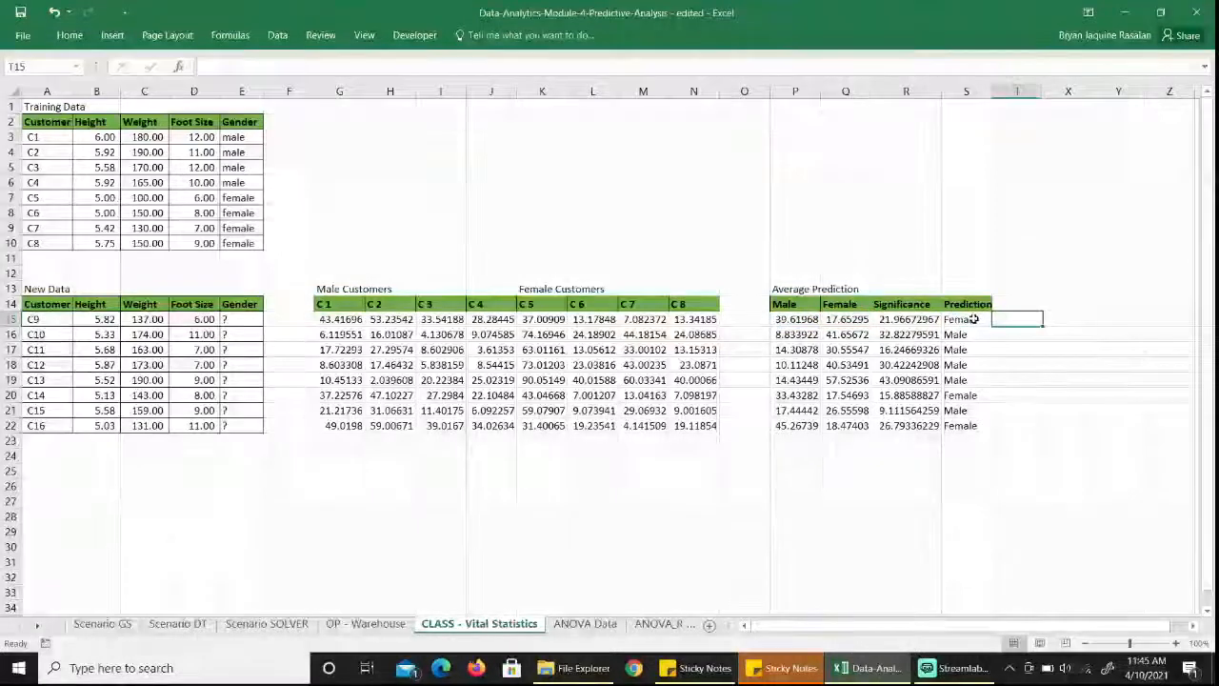
left_click(973, 320)
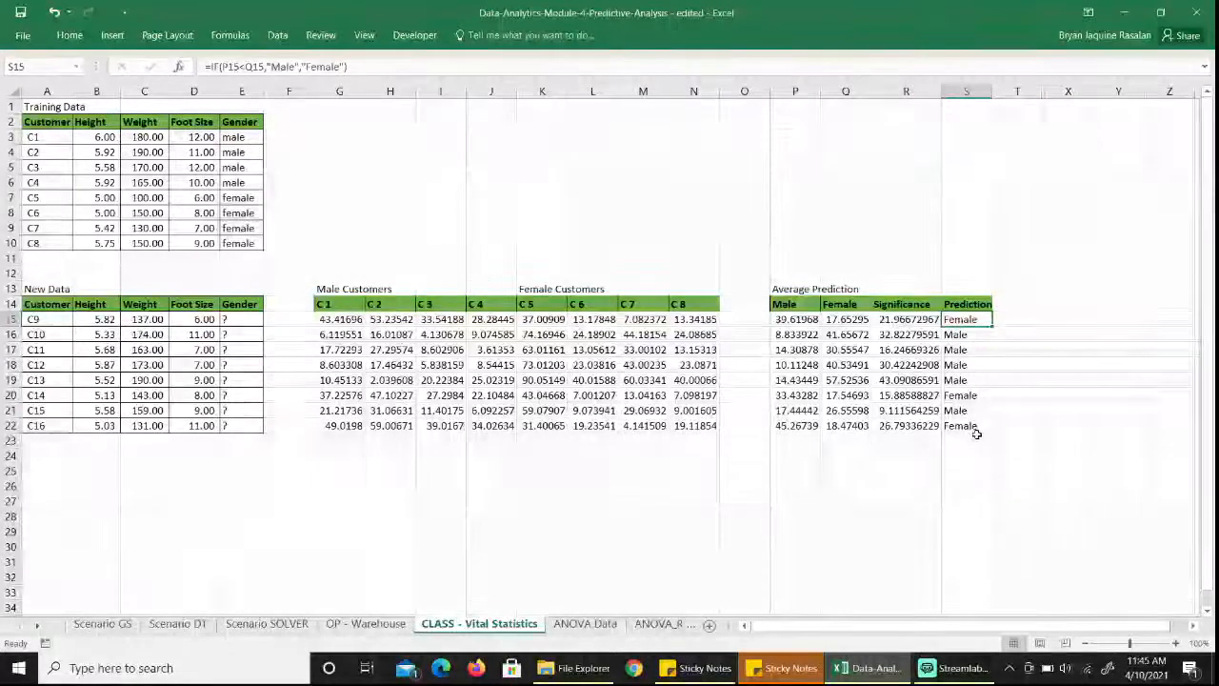
Unhide the Minimum Prediction columns U to W between columns T and X
left_click_drag(1019, 91, 1055, 88)
right_click(1055, 89)
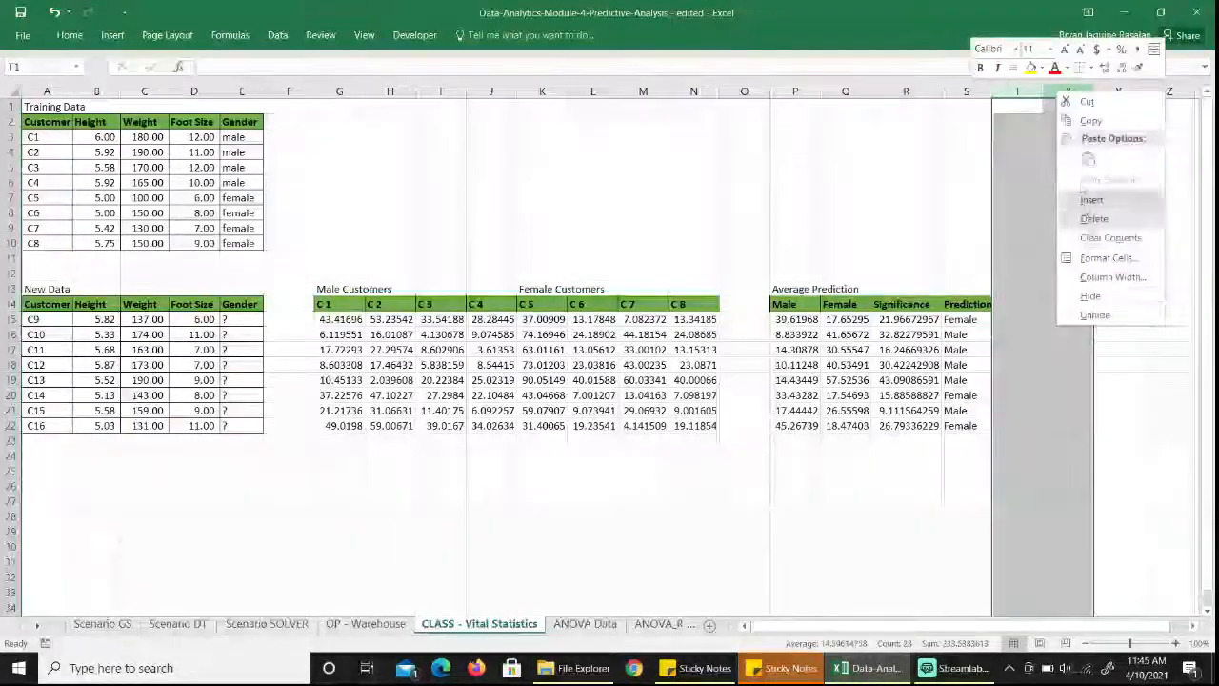
left_click(1091, 311)
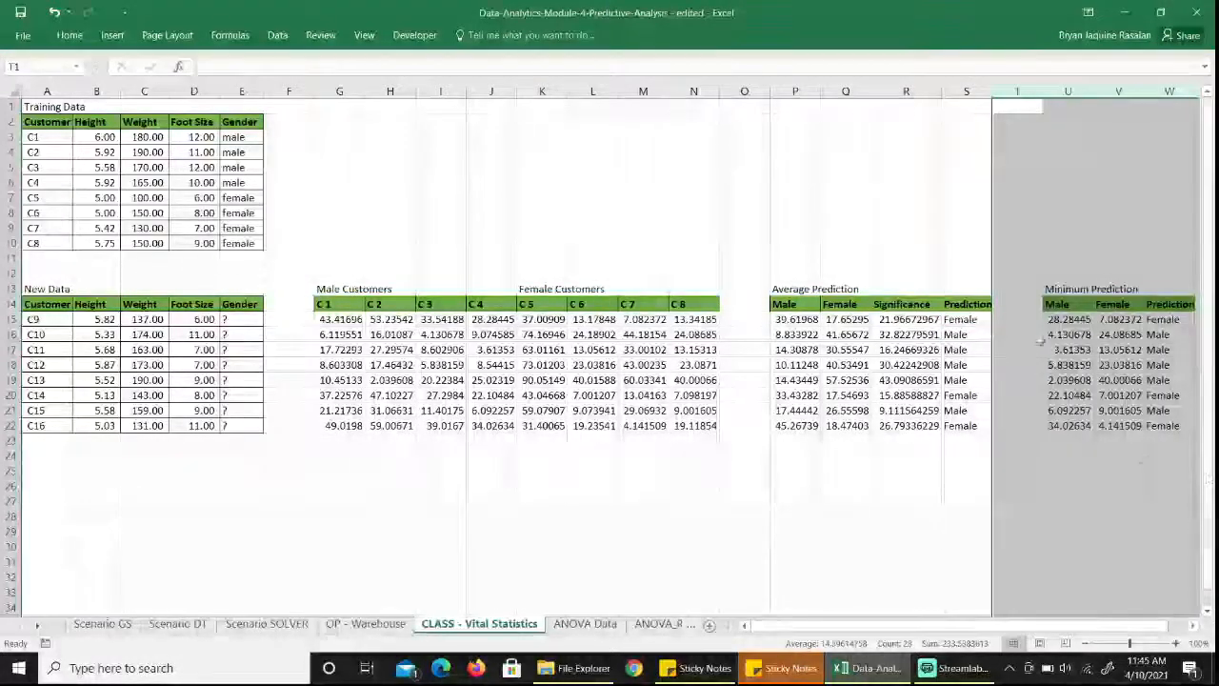
left_click(1036, 301)
left_click(1064, 288)
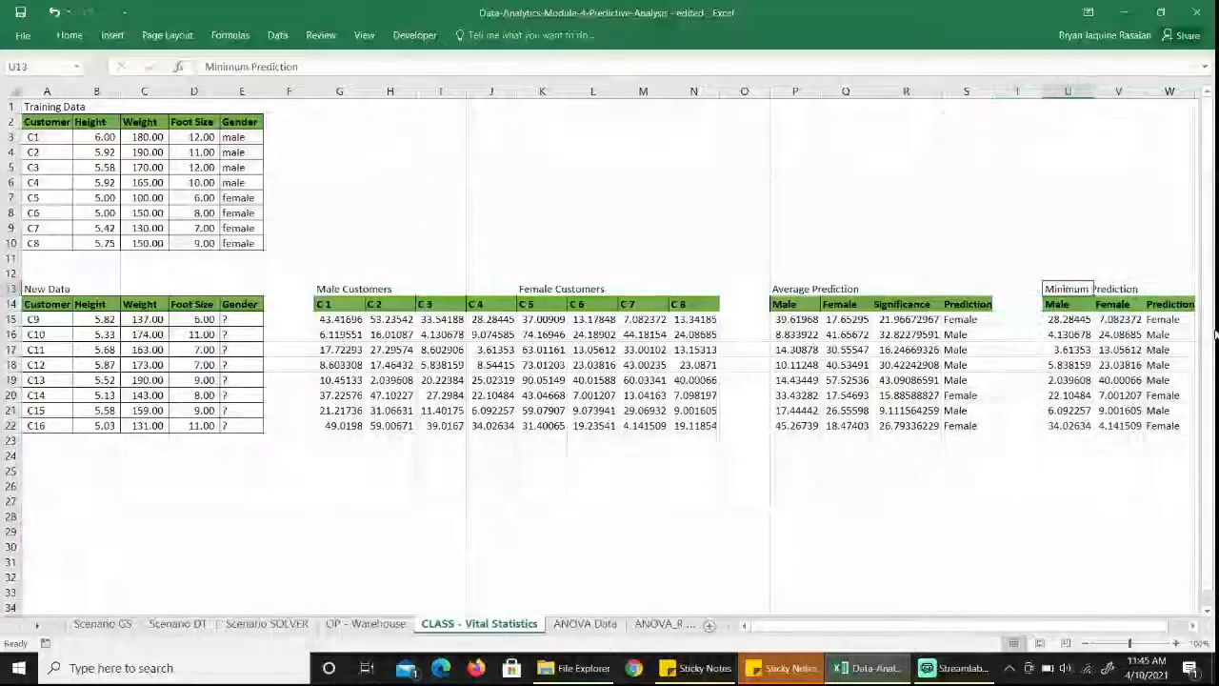
Examine the MIN formulas in U15 and V15 that give the smallest male and female distances for customer C9
left_click(1081, 319)
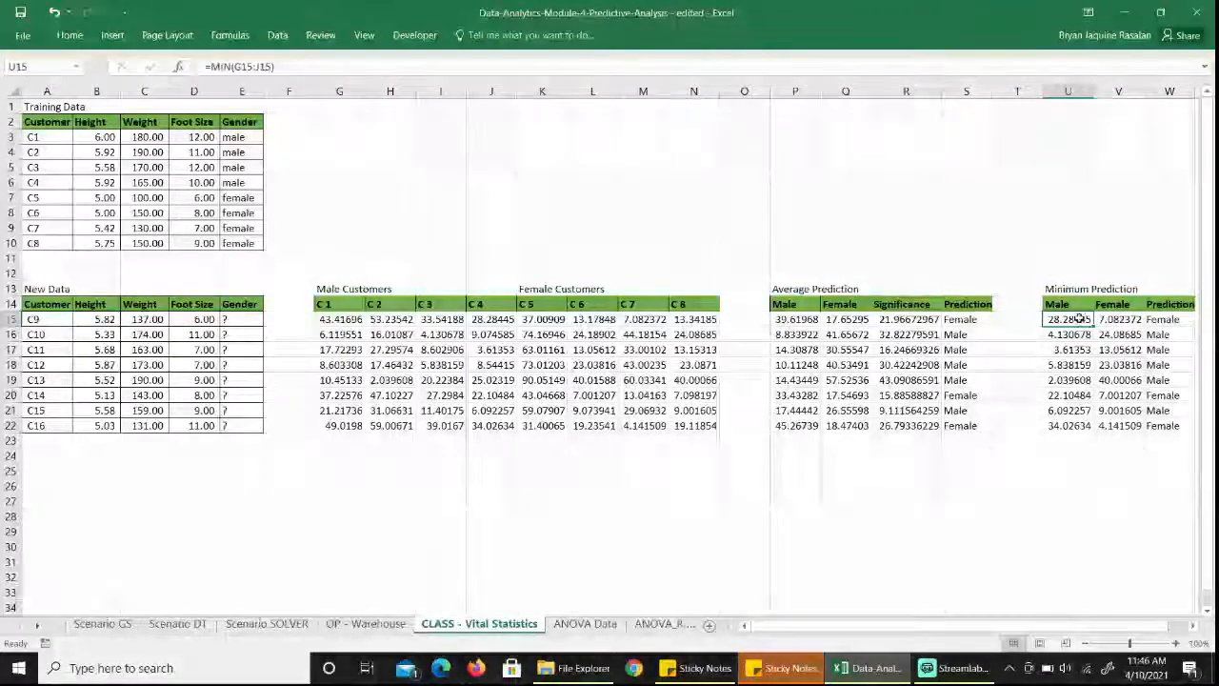
double_click(1080, 319)
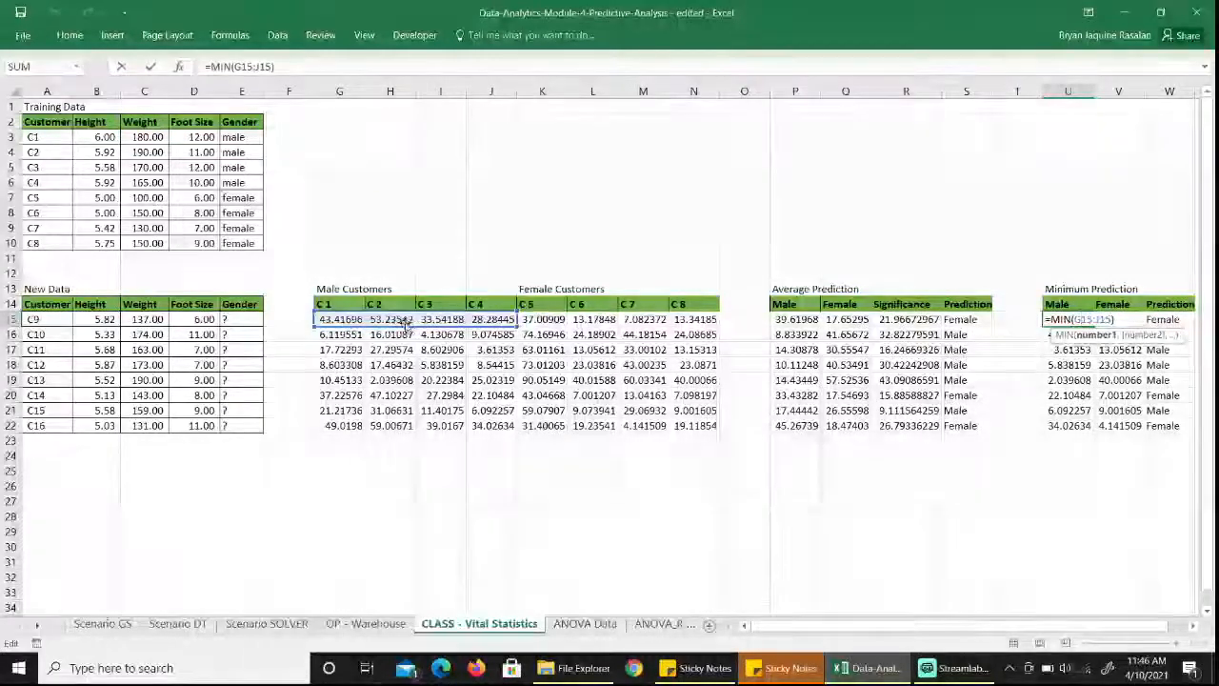
left_click(1124, 319)
double_click(1124, 319)
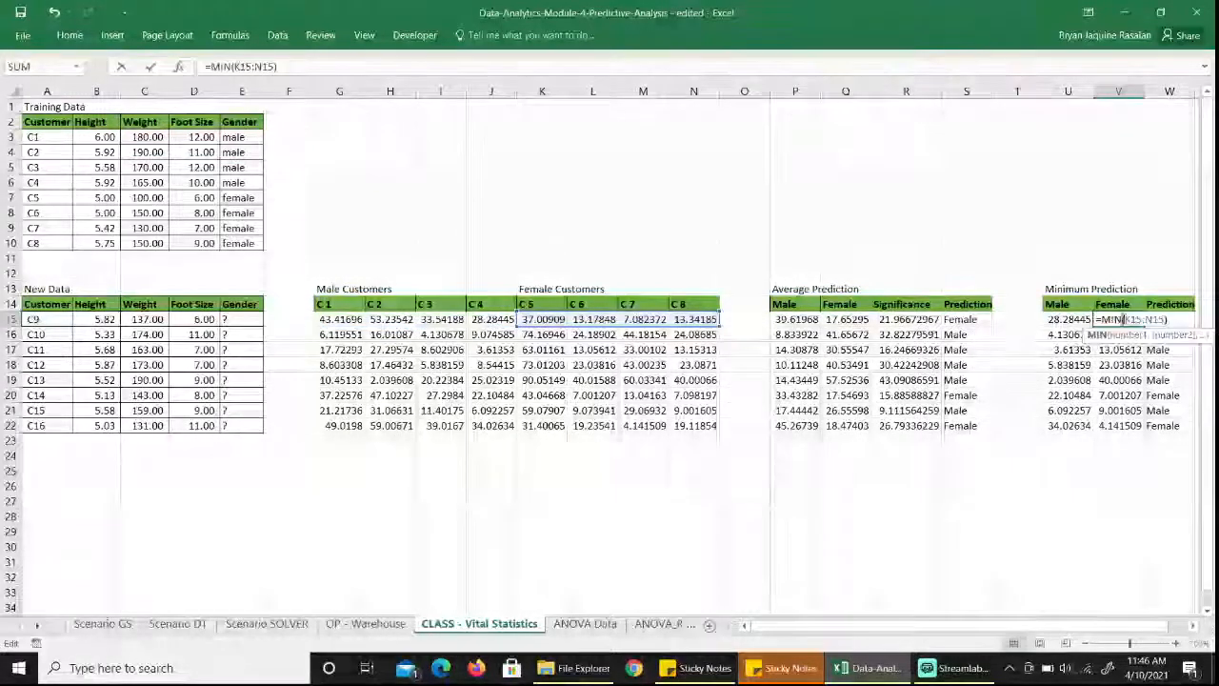
Examine the IF formula in W15 that predicts the gender from the minimum distances
left_click(1163, 319)
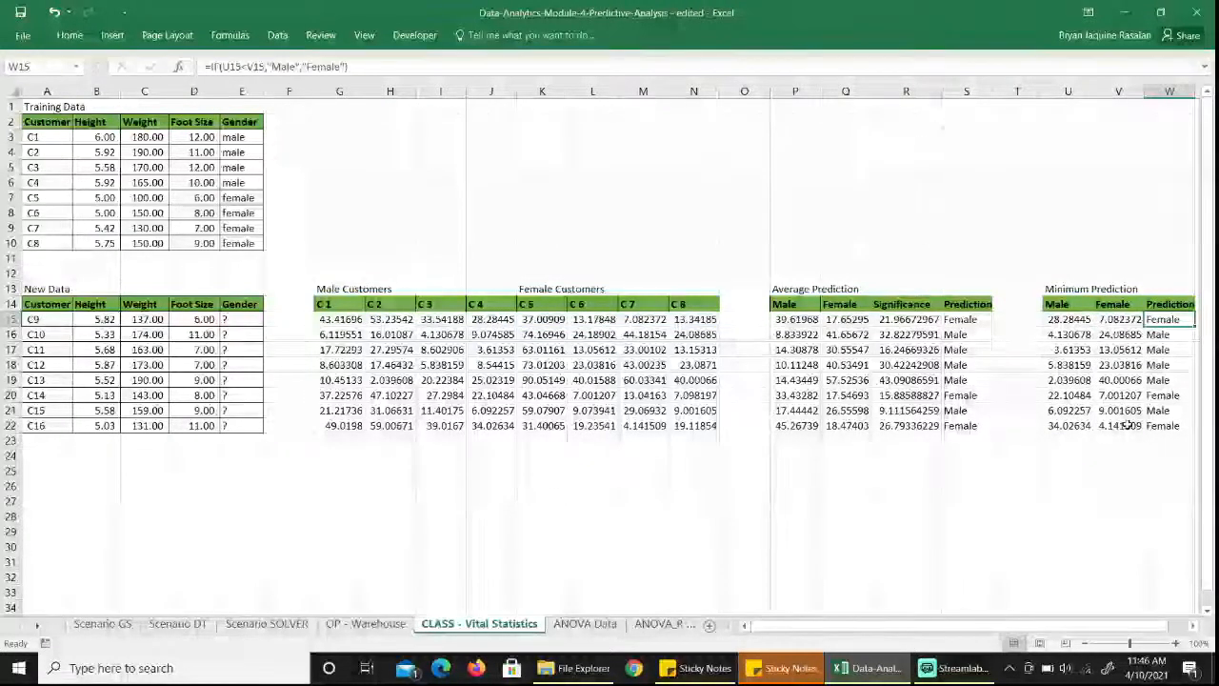
double_click(1170, 319)
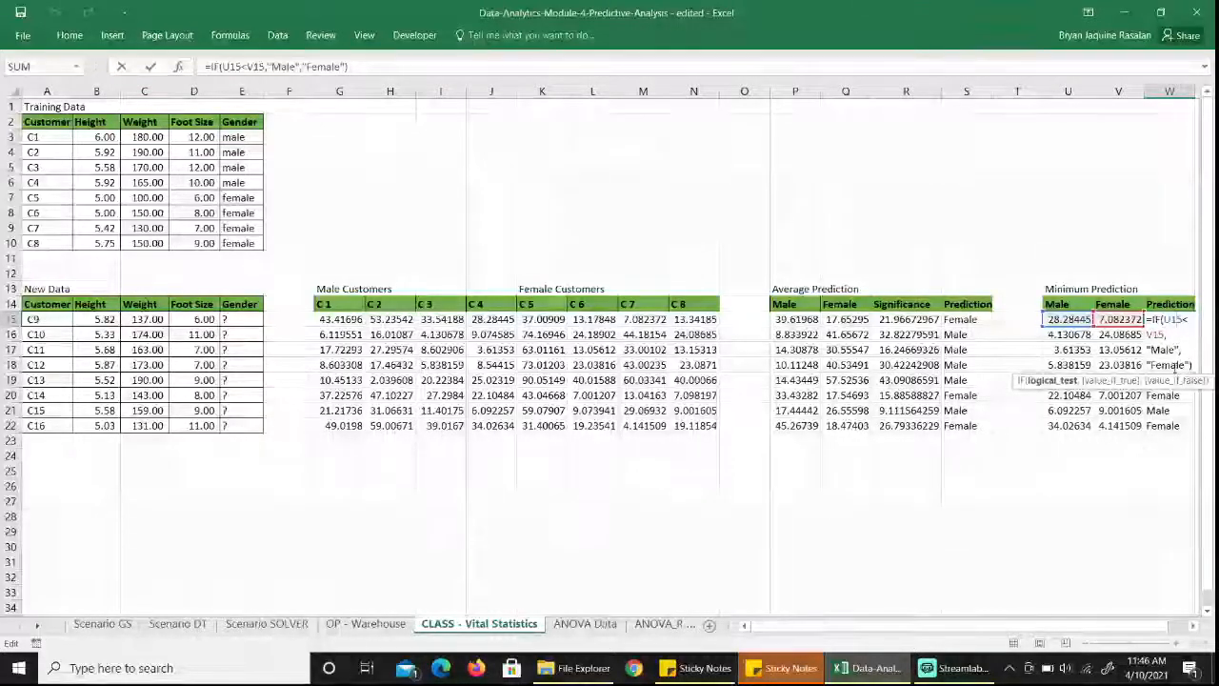
key("Return")
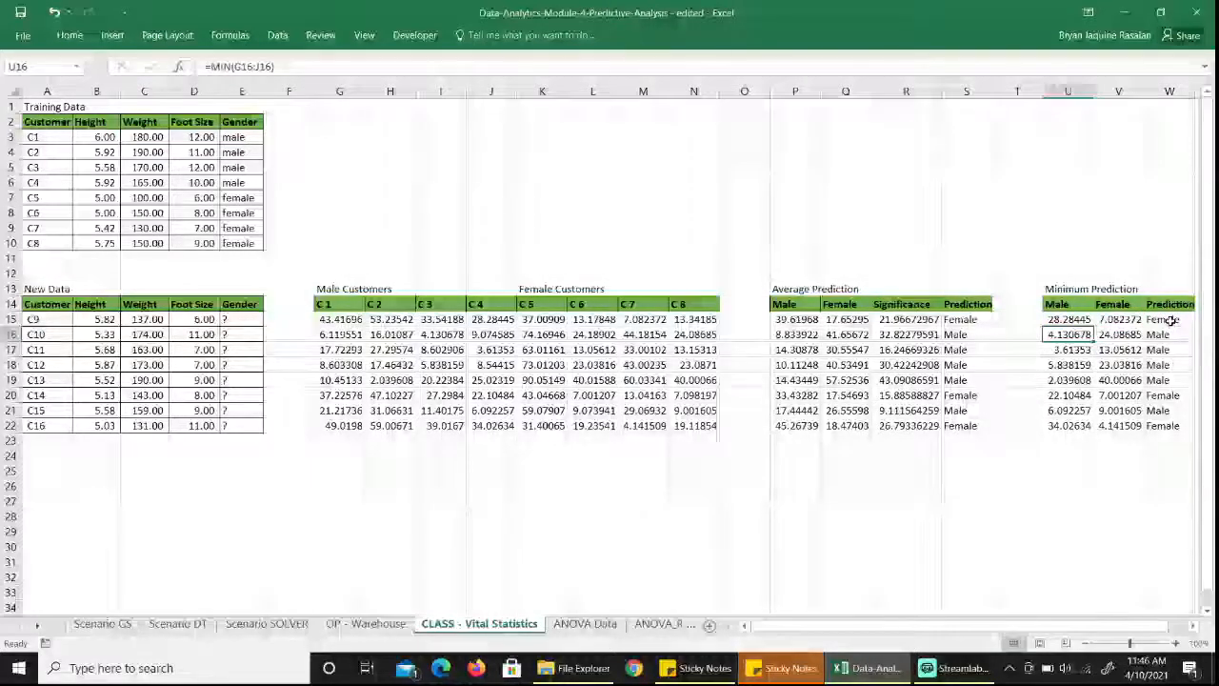
left_click(1161, 320)
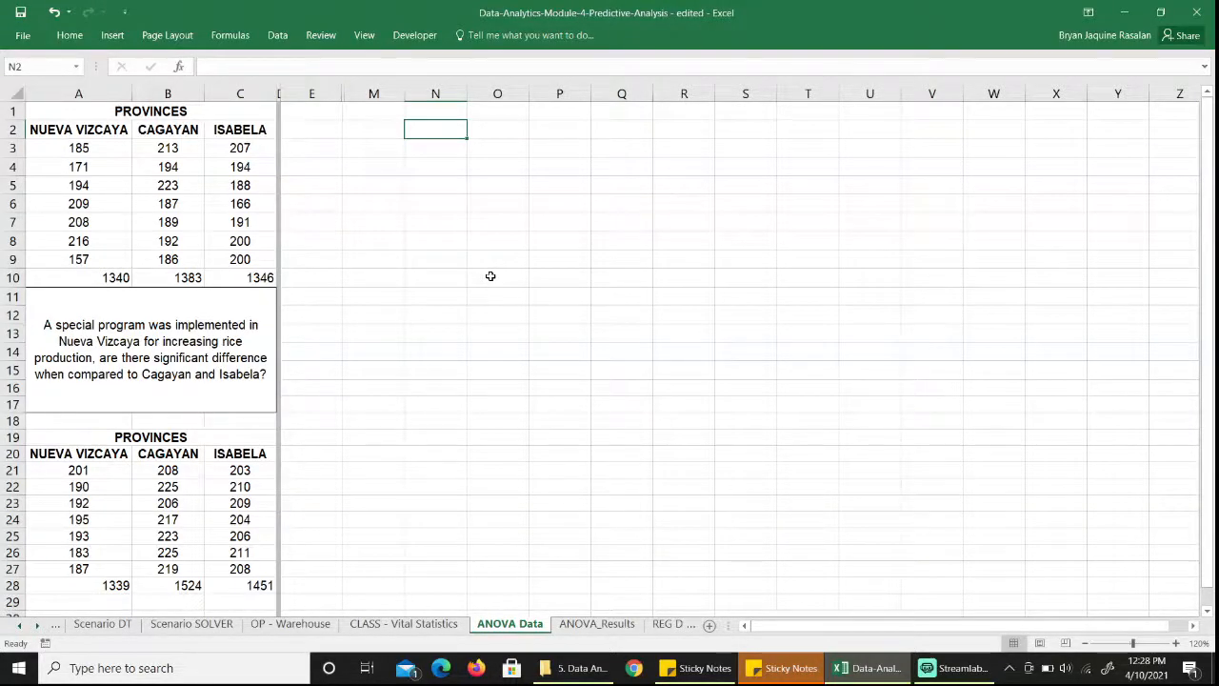
On the ANOVA Data sheet, examine the rice production question and the SUM formulas in row 10 that total each province
left_click(243, 333)
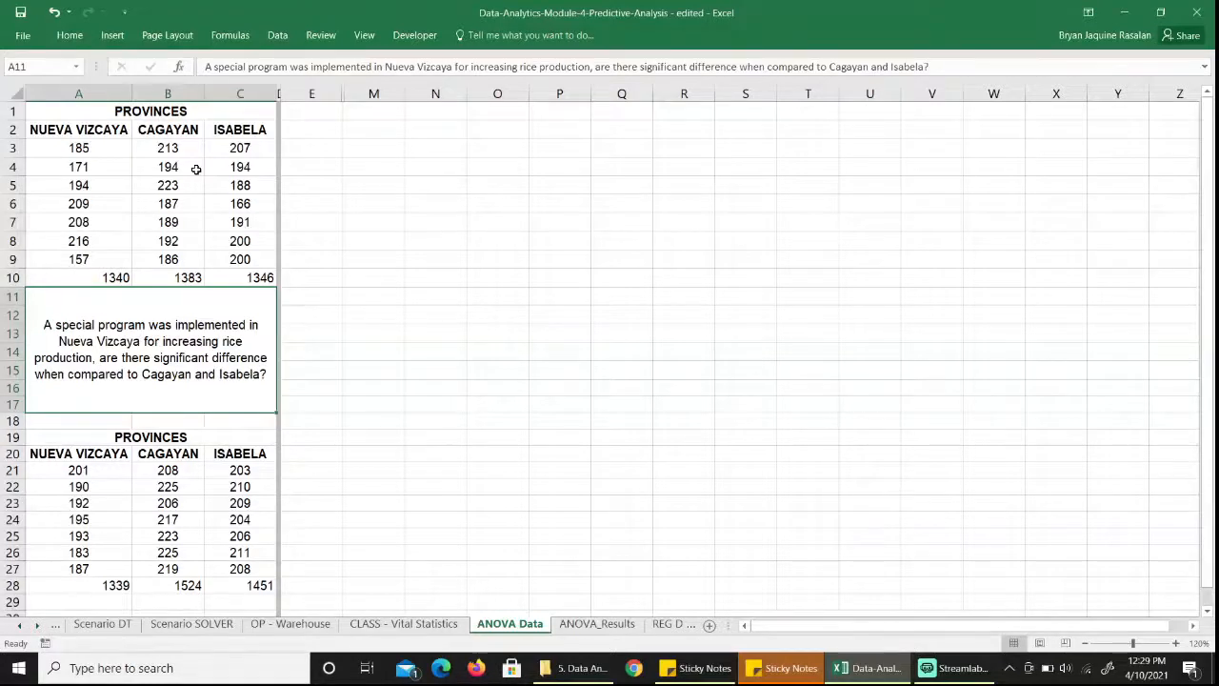
left_click_drag(78, 145, 86, 258)
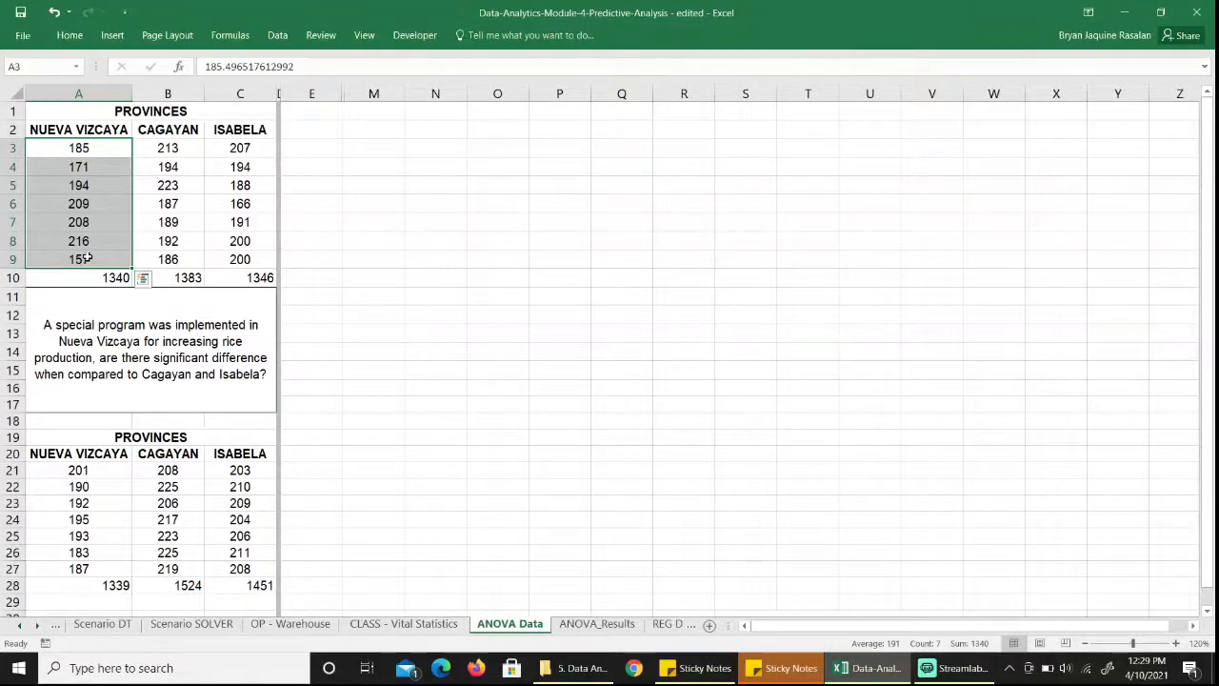
left_click(90, 277)
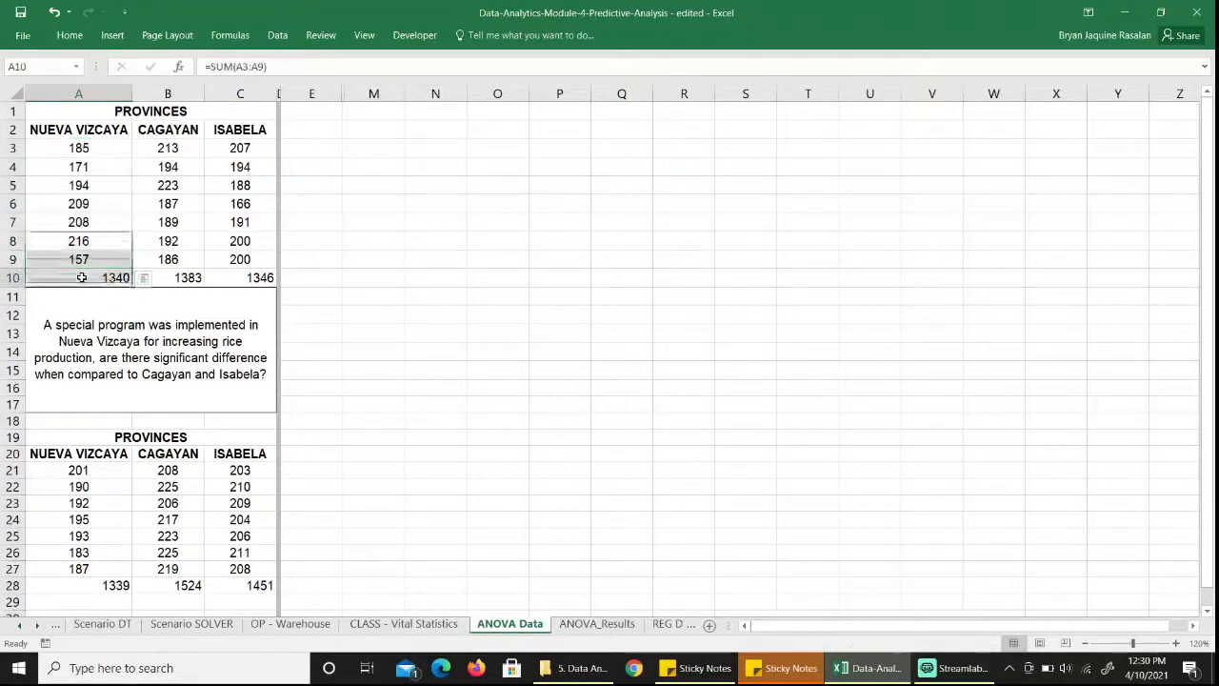
double_click(90, 277)
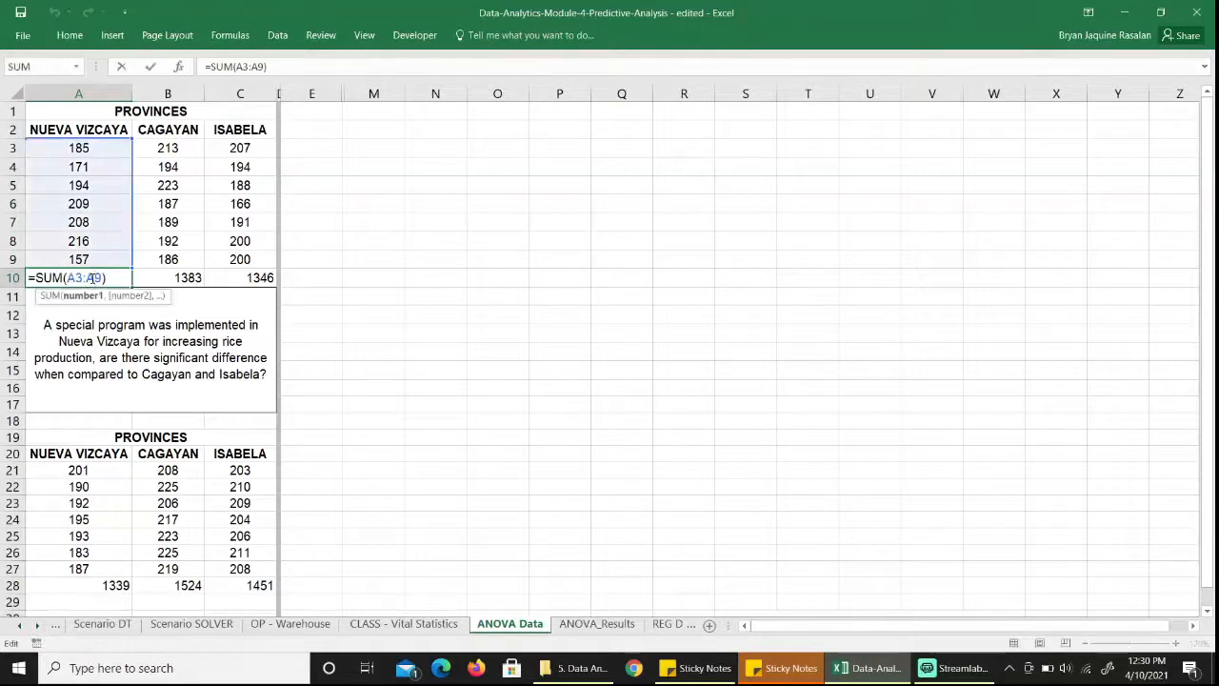
left_click(117, 278)
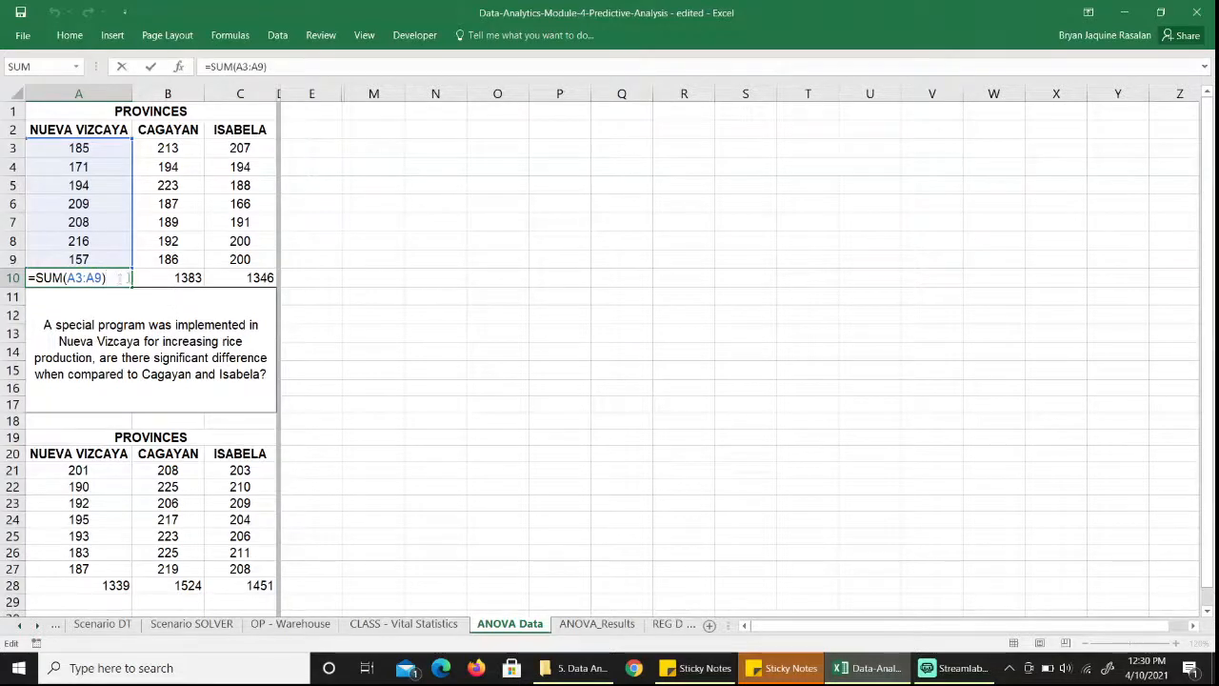
key("Tab")
double_click(189, 279)
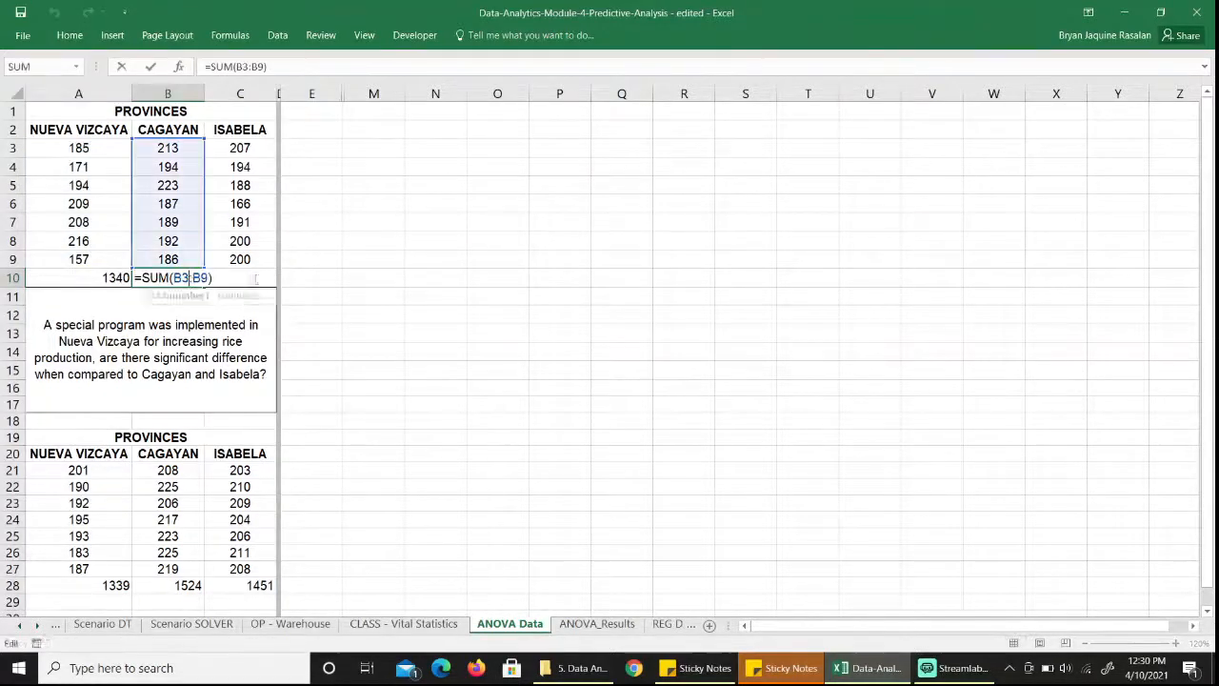
key("Tab")
double_click(258, 275)
key("Tab")
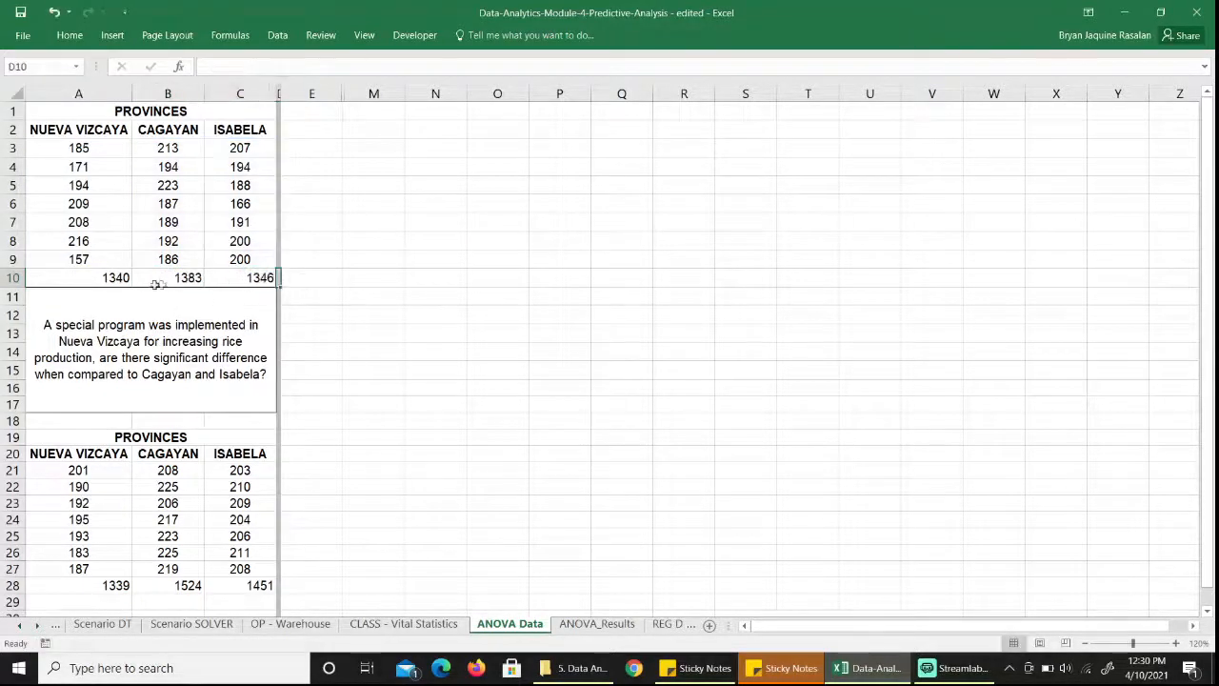
Compare the first table's province totals in row 10 and review the second PROVINCES table in rows 19 to 28
left_click(89, 281)
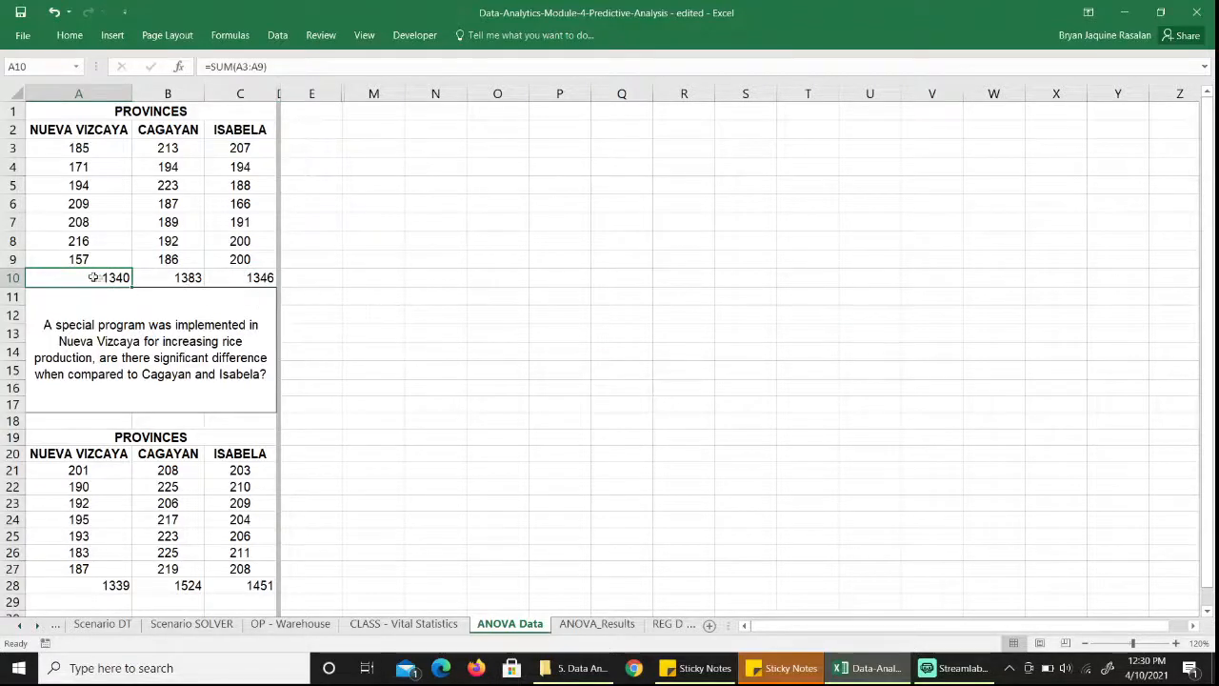
left_click_drag(95, 278, 249, 277)
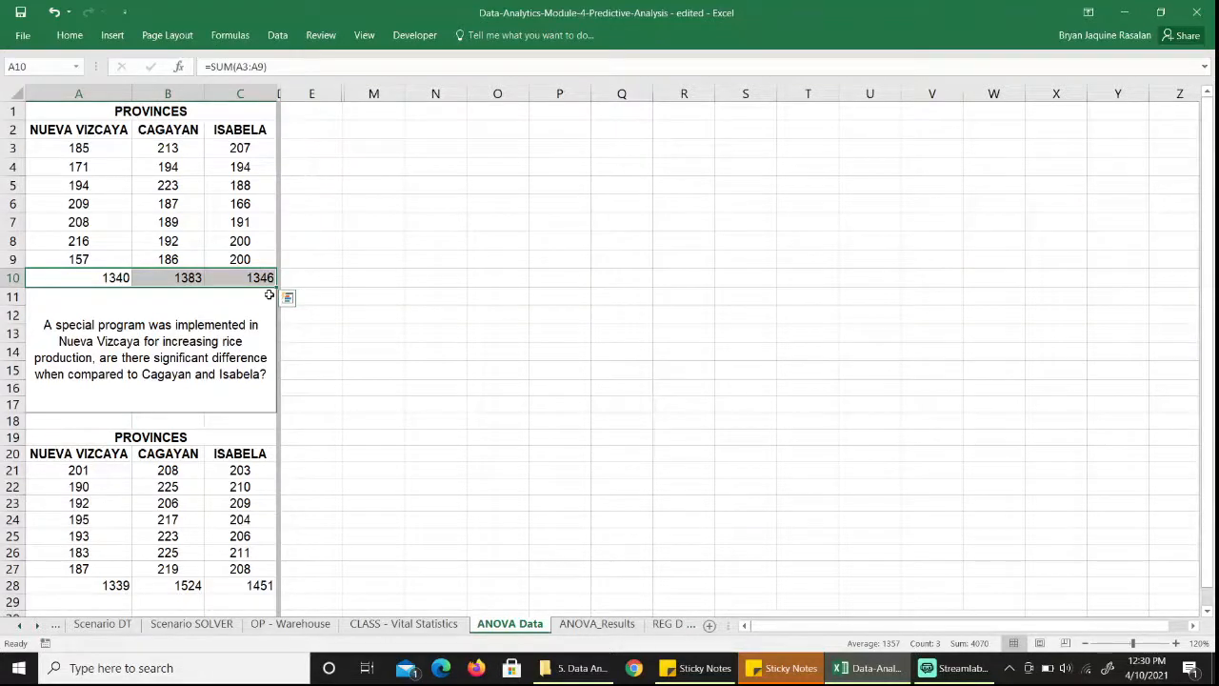
left_click(92, 436)
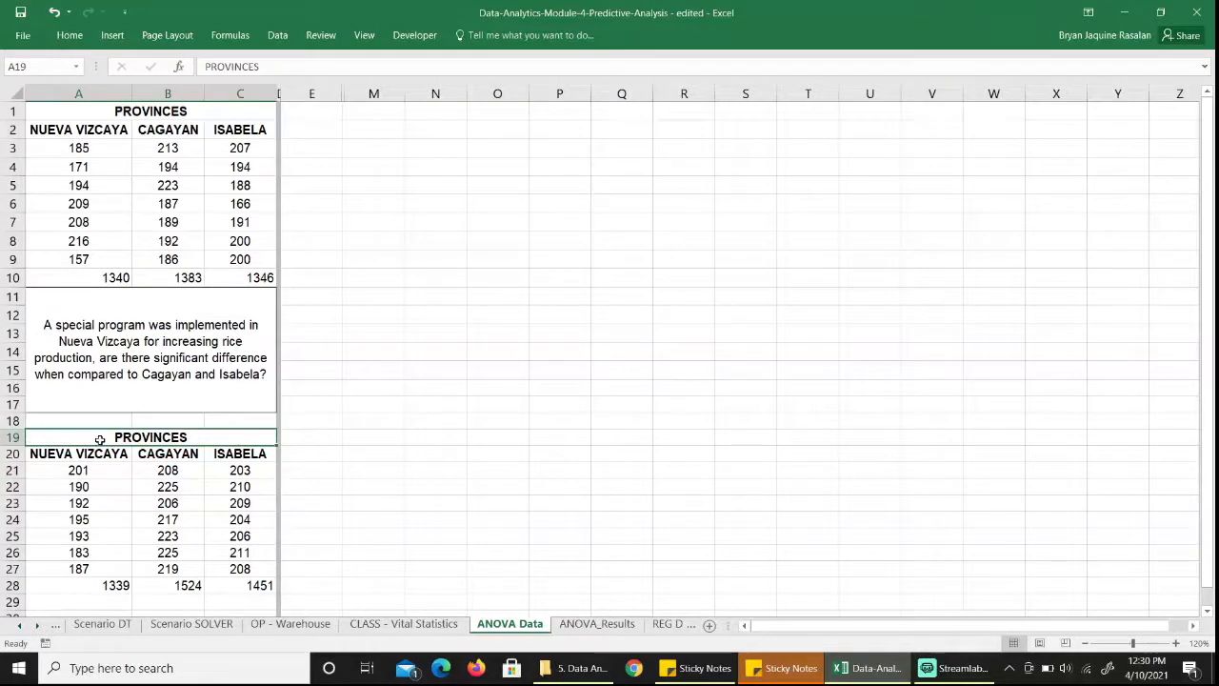
left_click_drag(99, 439, 104, 585)
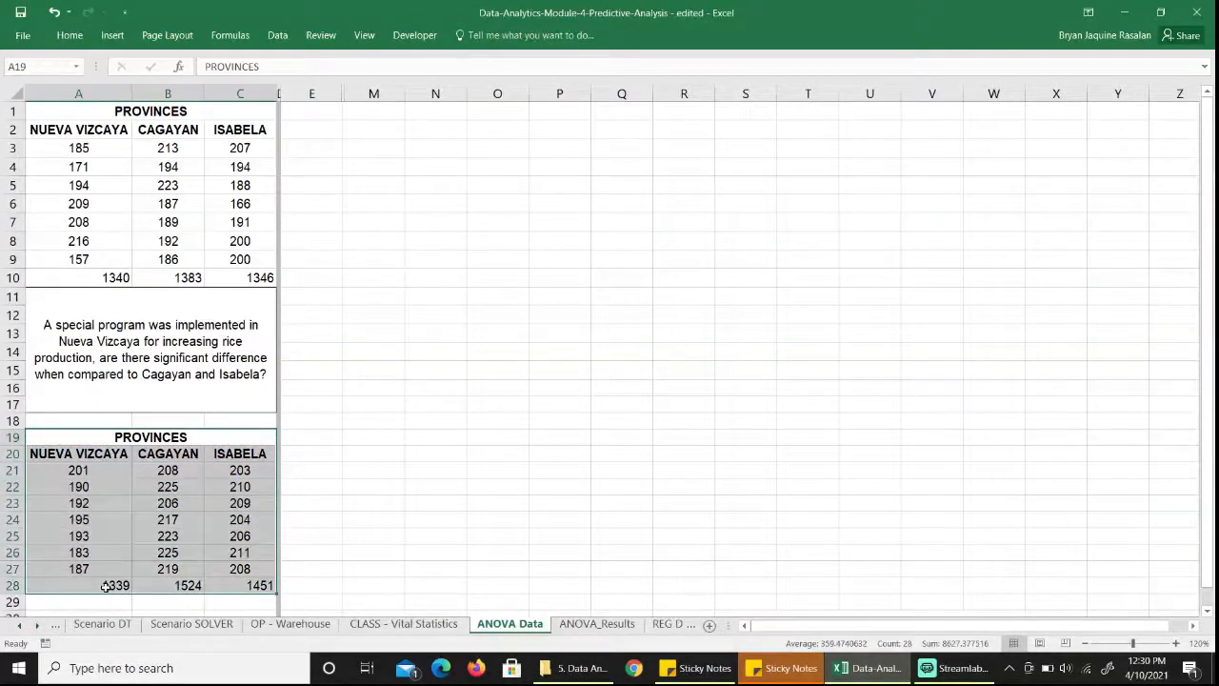
Compare the second PROVINCES table's production values in row 21 and its province totals in row 28
left_click(262, 469)
left_click(124, 468)
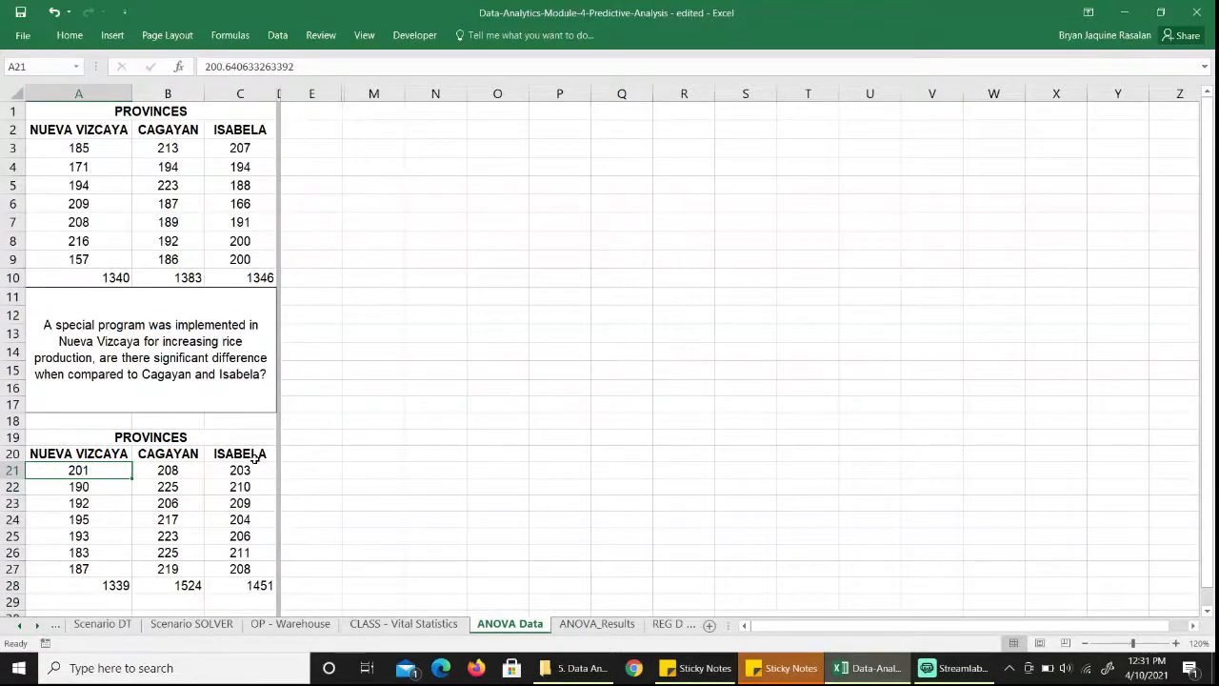
left_click(181, 584)
left_click_drag(95, 585, 237, 585)
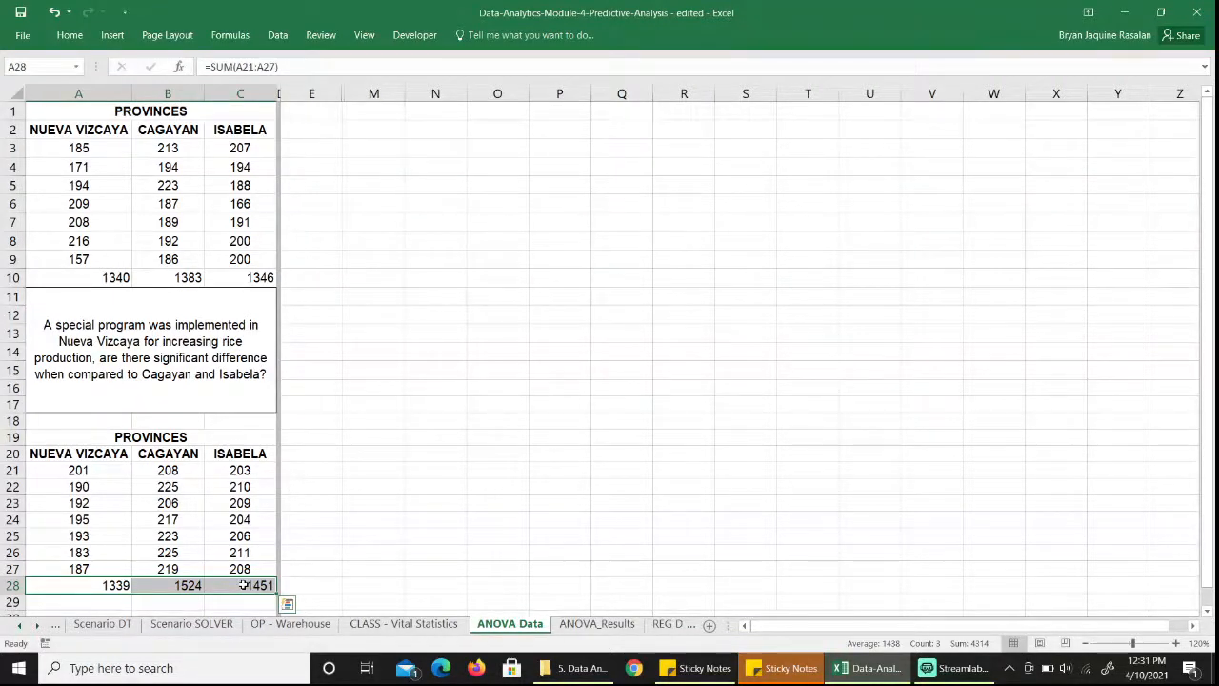
On the ANOVA_Results sheet, compare the two scatter charts of production in the NV, C and I provinces
left_click(597, 623)
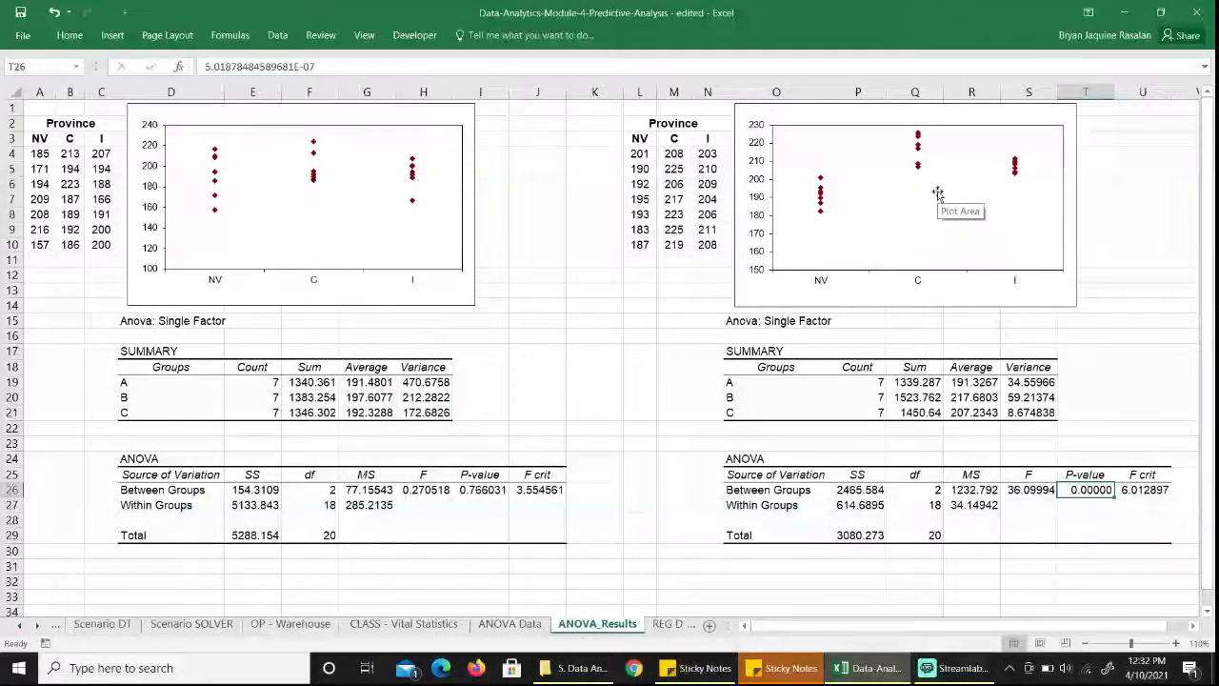
left_click(473, 238)
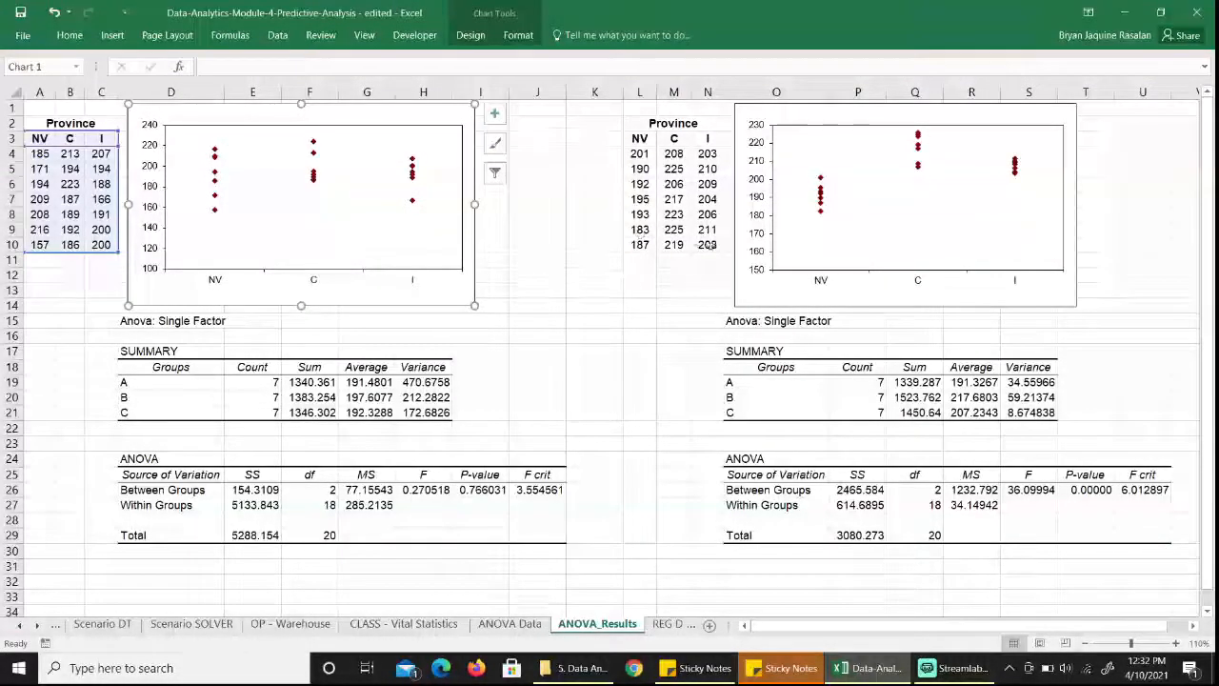
left_click(1072, 246)
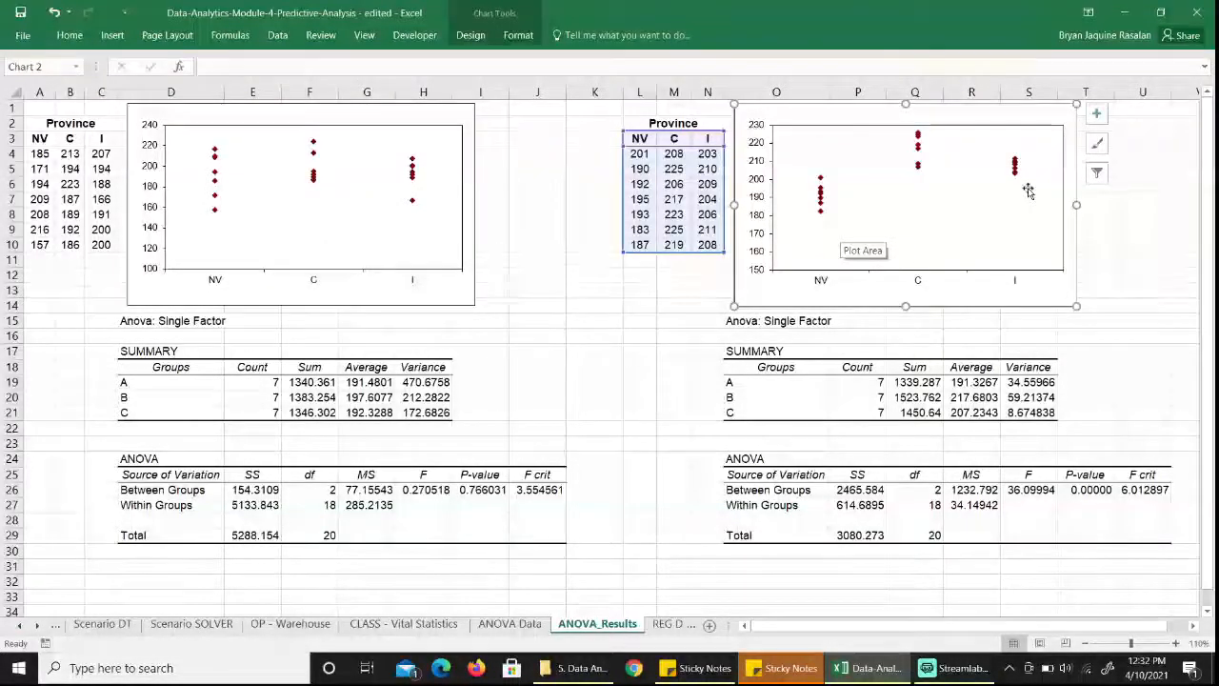
left_click(237, 321)
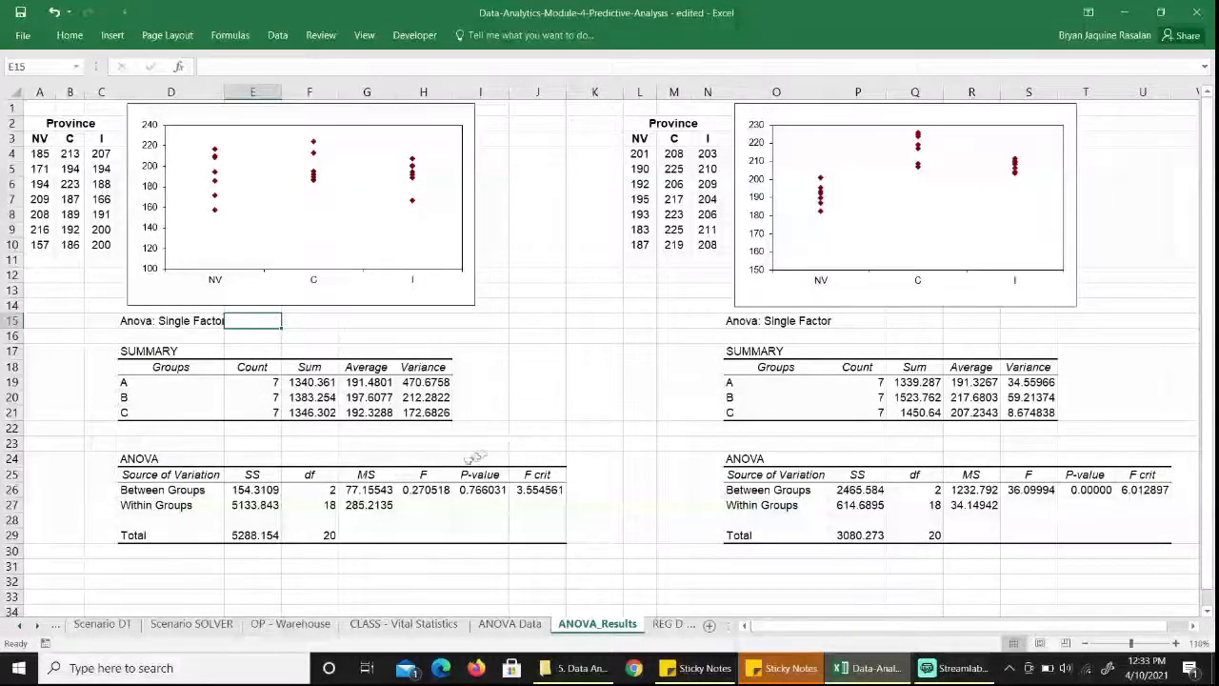
Examine the F, P-value and F crit results of the first ANOVA table in H25:J26
left_click(438, 476)
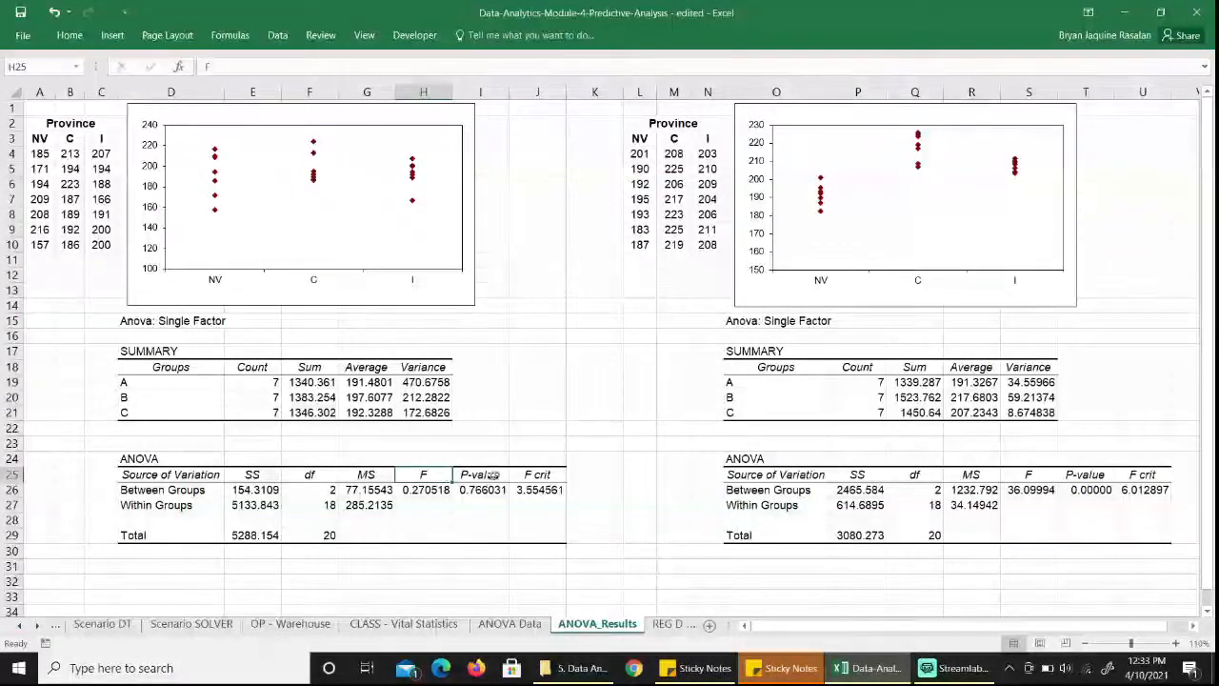
left_click(522, 474)
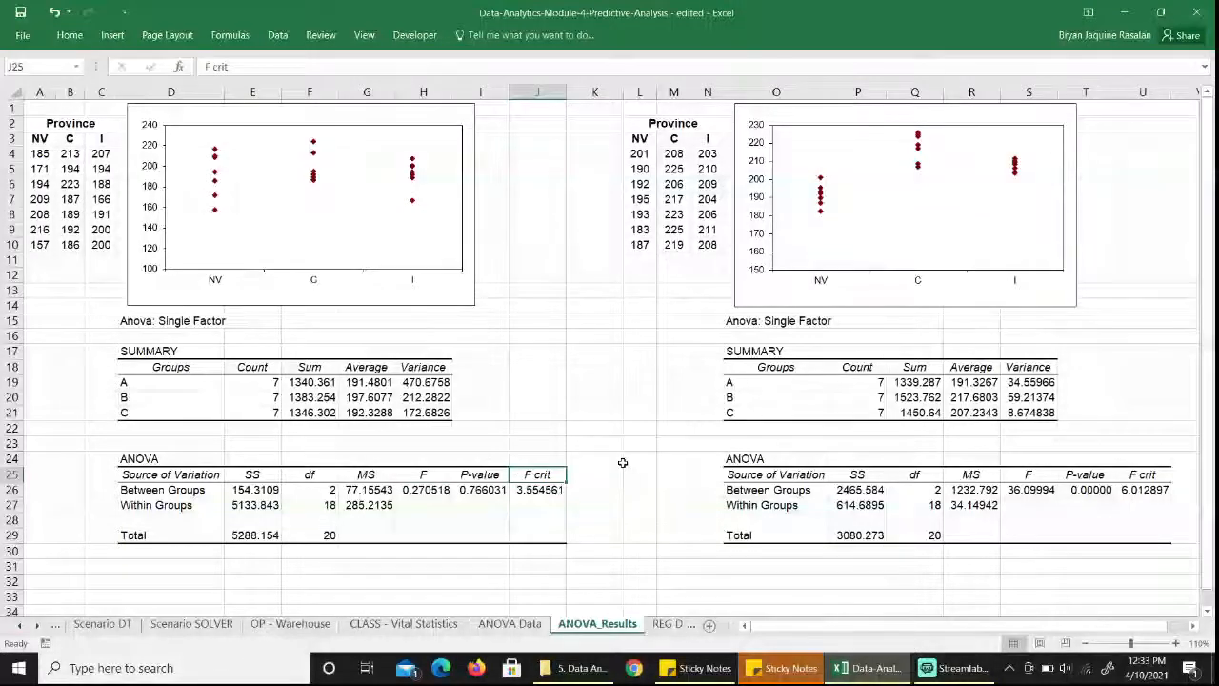
left_click(499, 474)
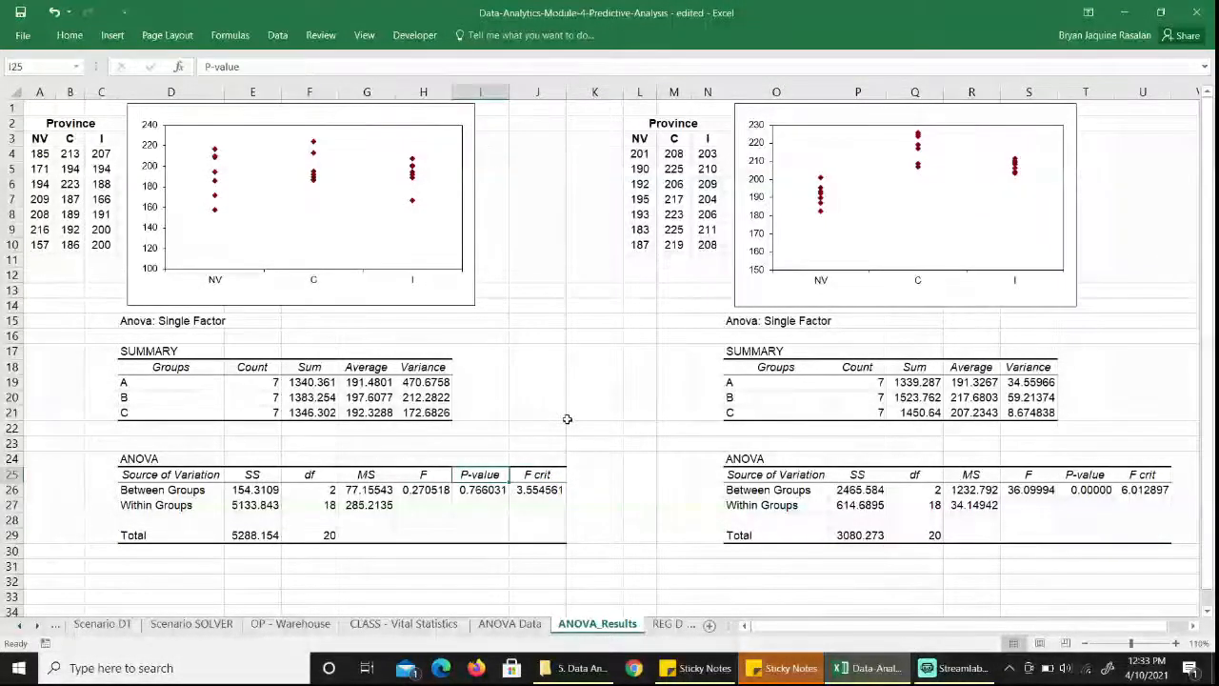
key("Left")
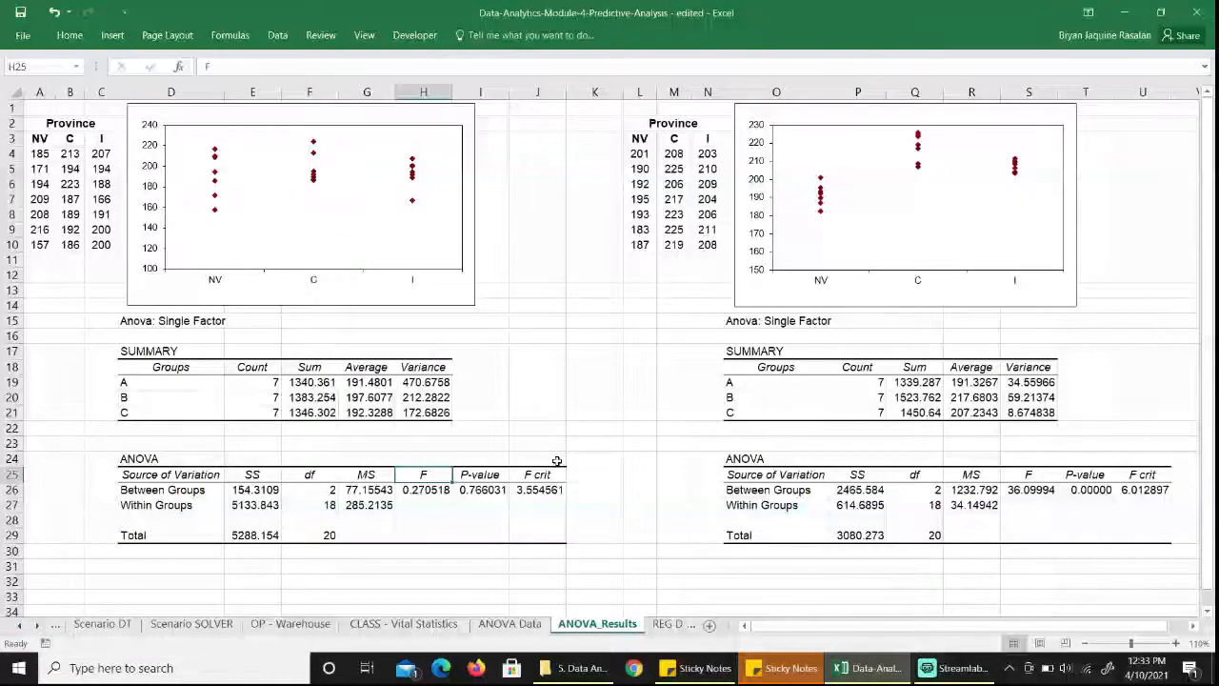
left_click(441, 495)
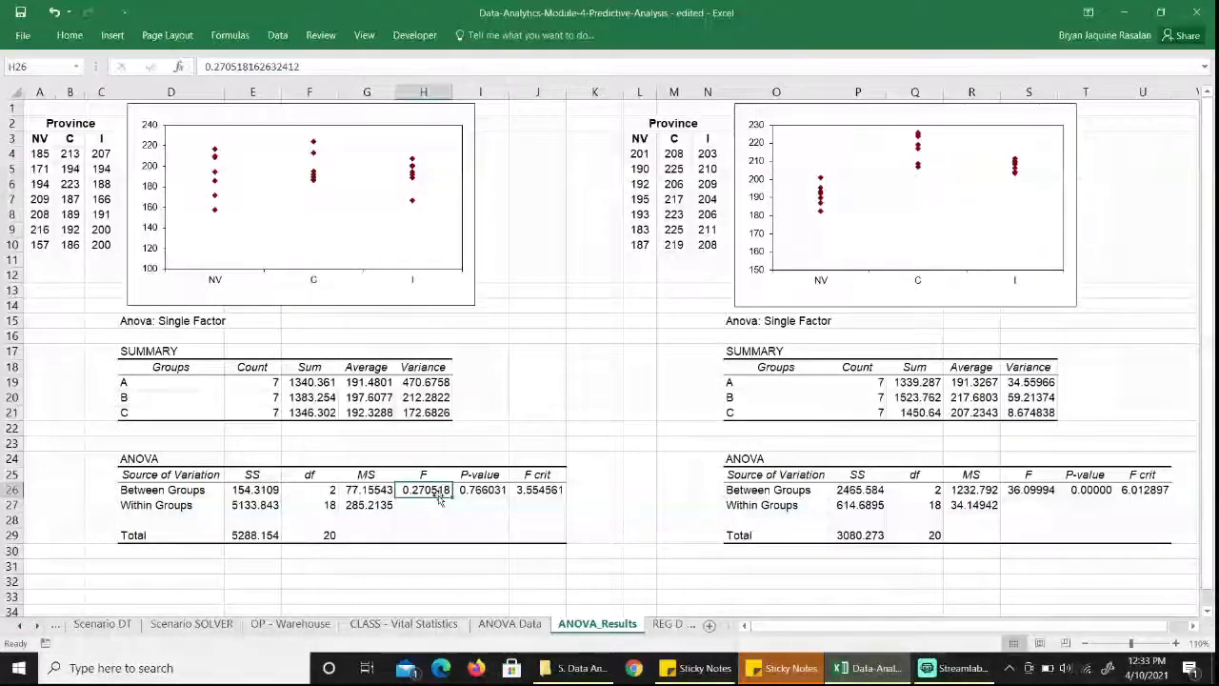
left_click(547, 492)
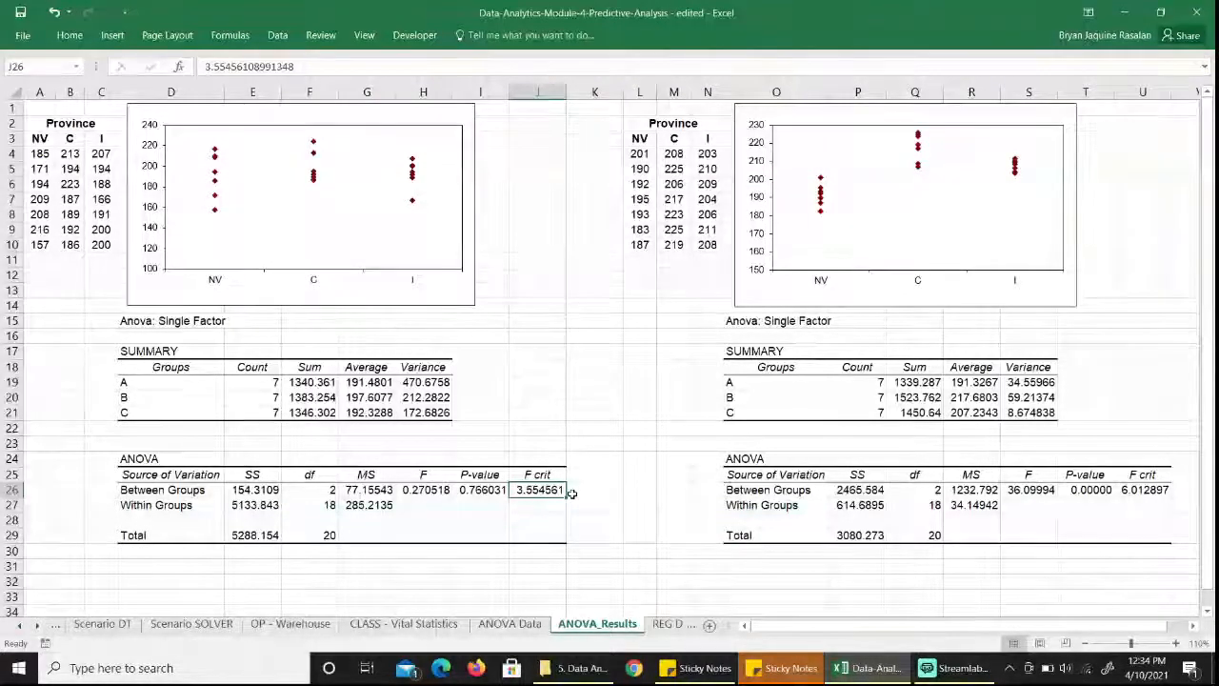
left_click(479, 490)
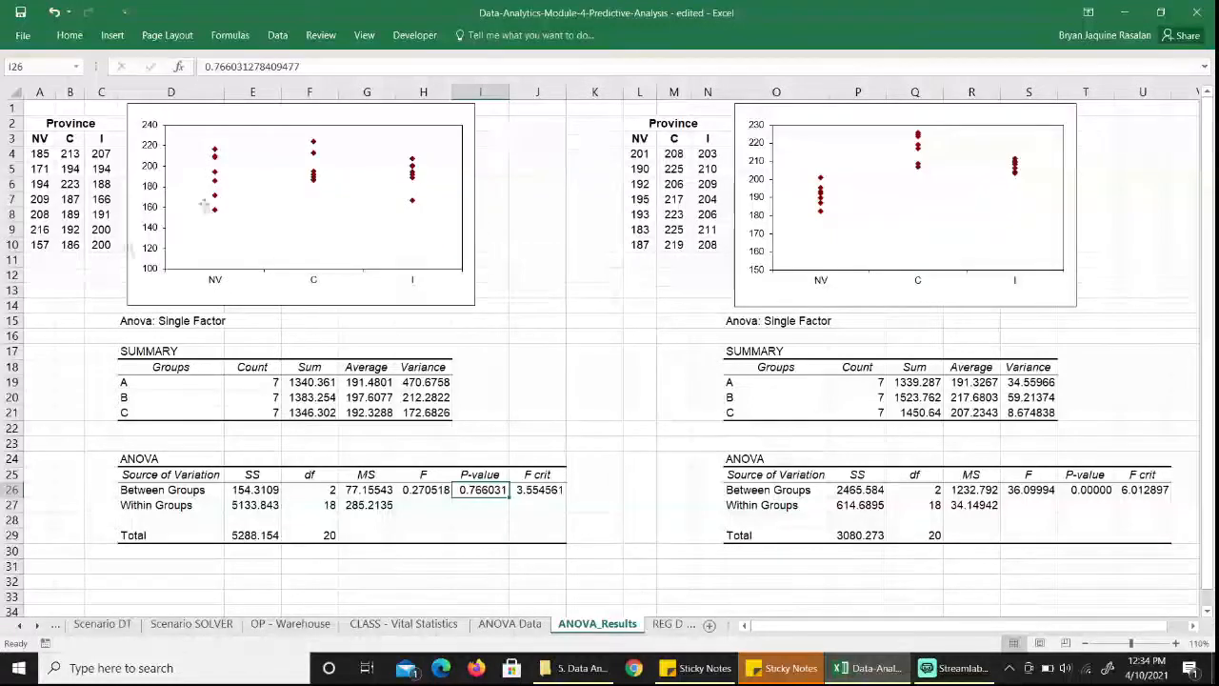
Examine the F and P-value results of the second ANOVA table in columns S and T
left_click(1025, 474)
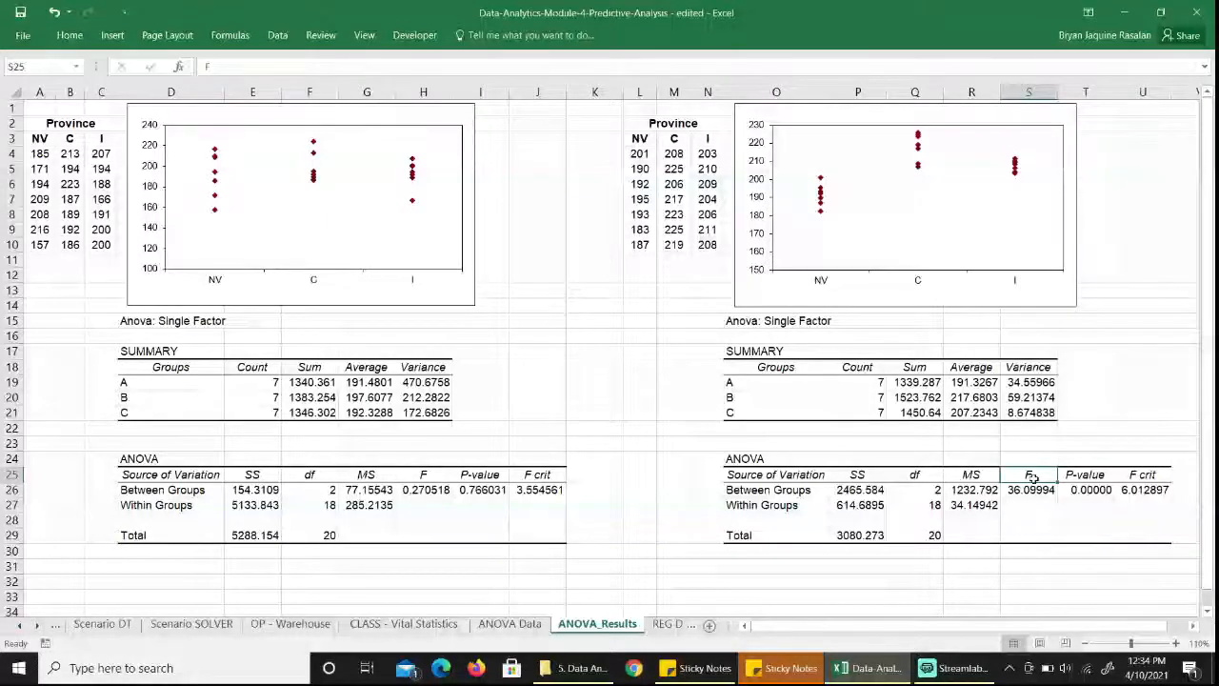
left_click(1085, 477)
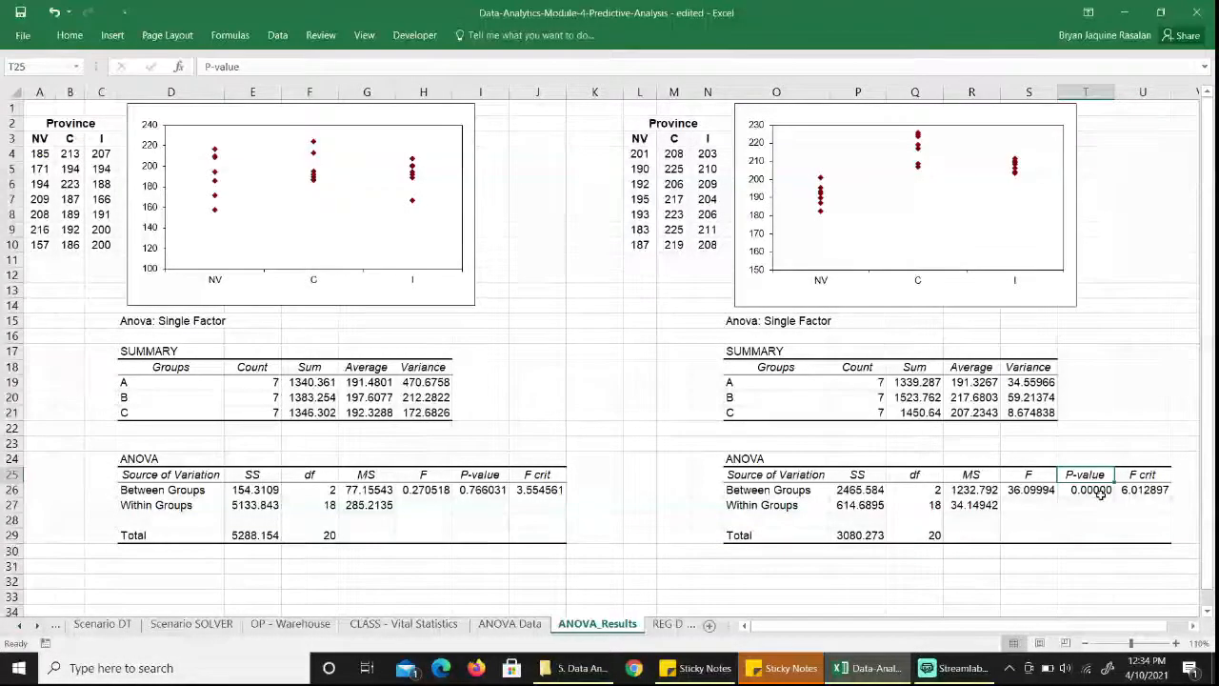
left_click(1100, 492)
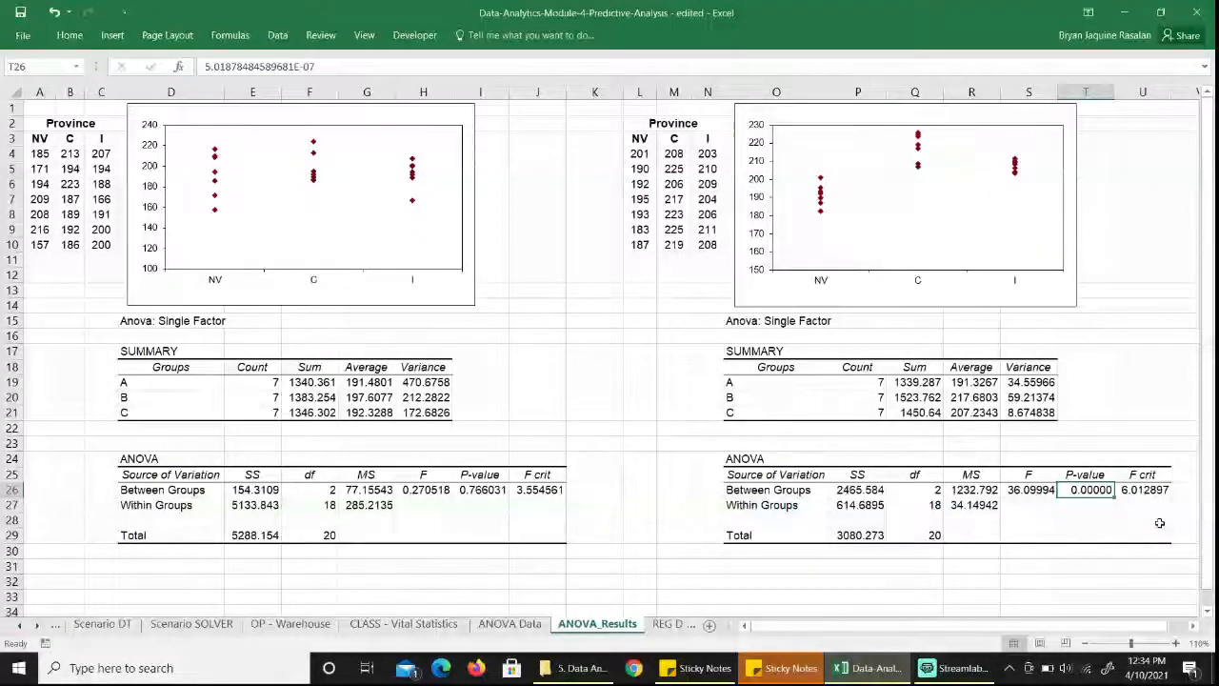
On the ANOVA Data sheet, start the Anova: Single Factor analysis with input range A21:C27
left_click(509, 624)
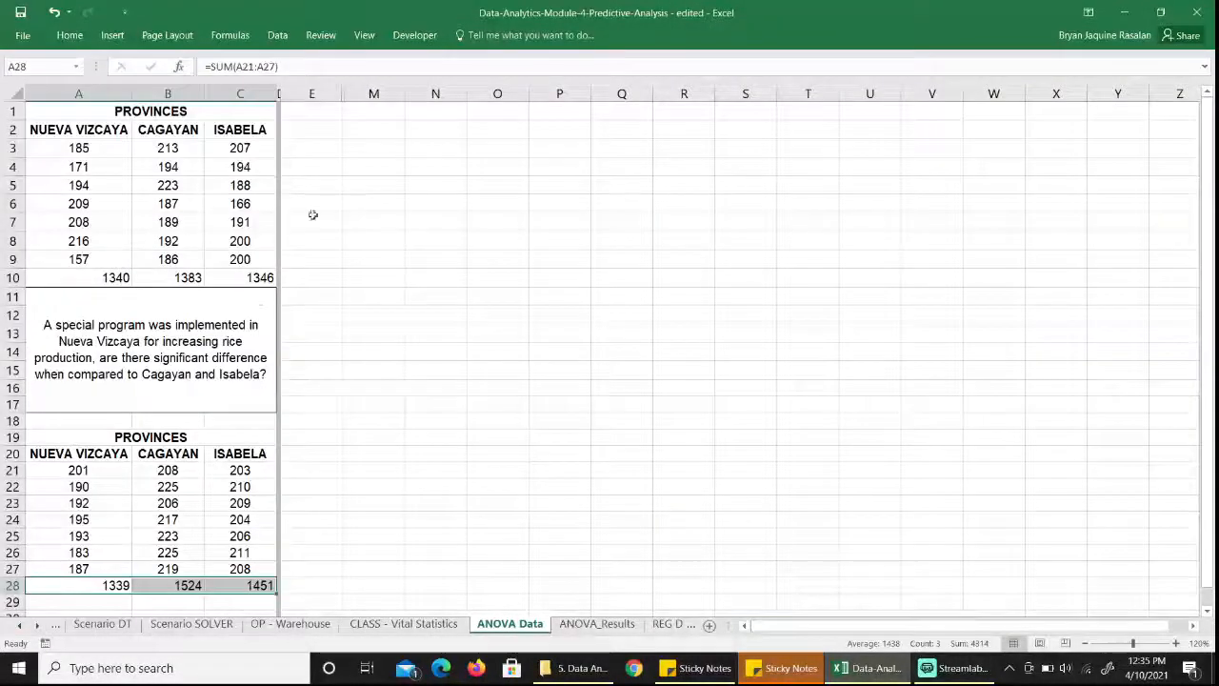
left_click(417, 128)
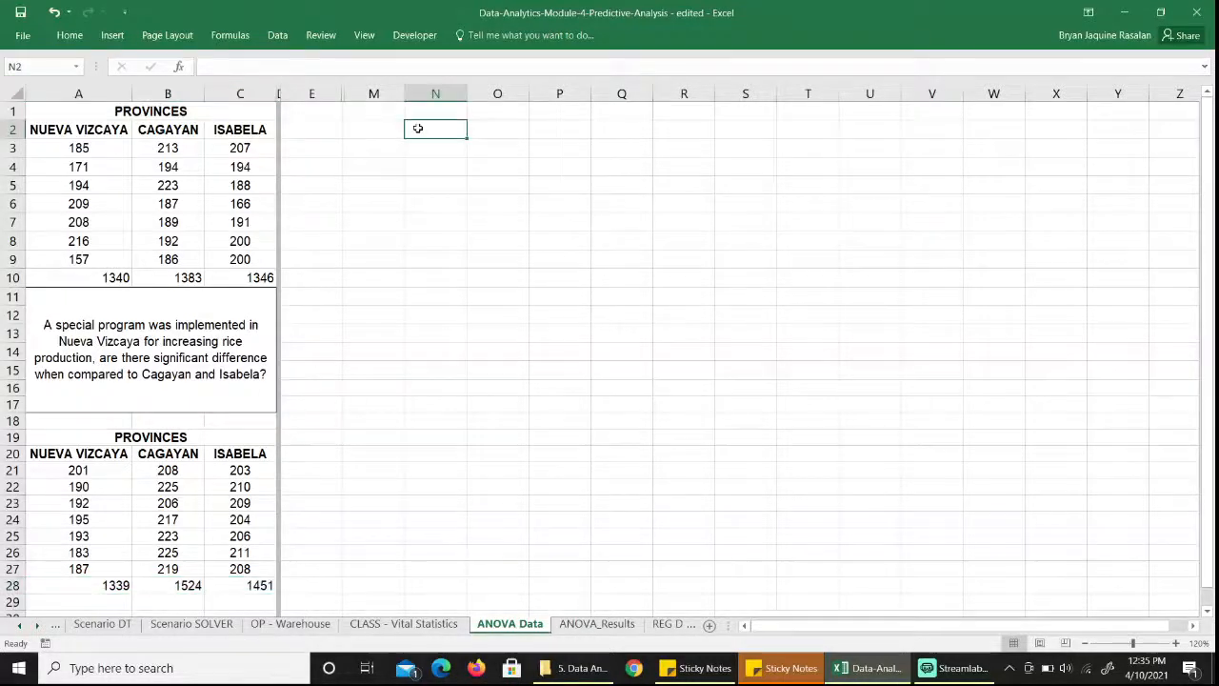
left_click(277, 35)
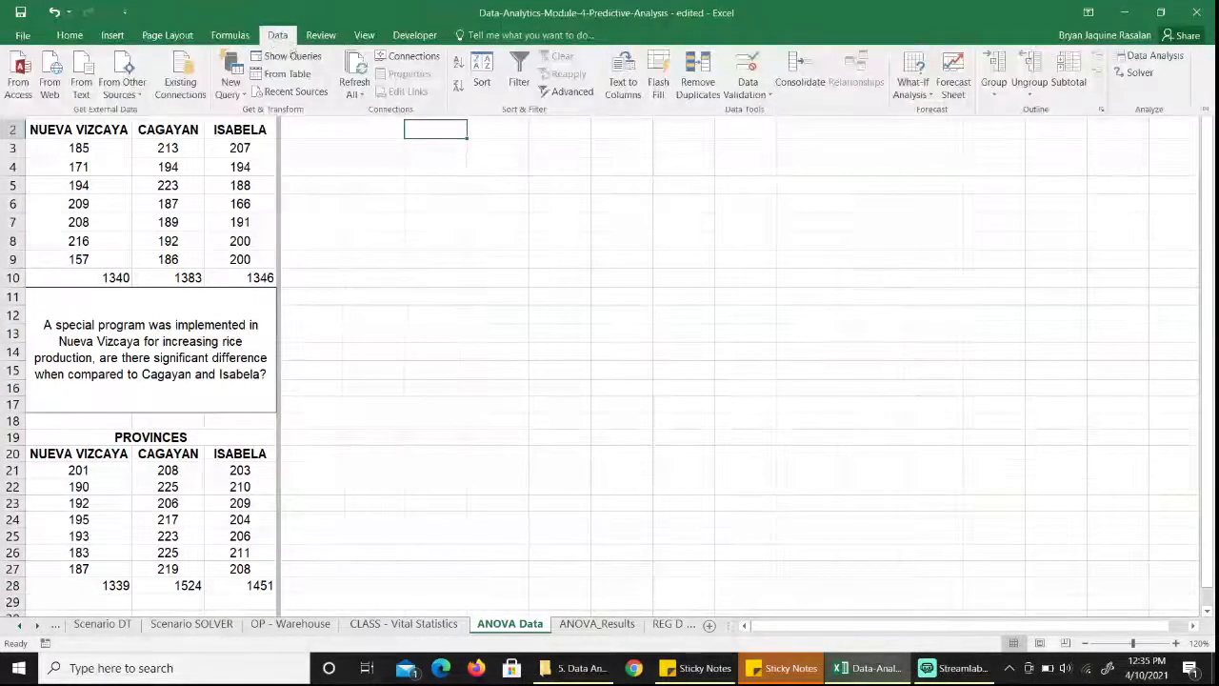
left_click(1152, 55)
left_click_drag(779, 327, 787, 203)
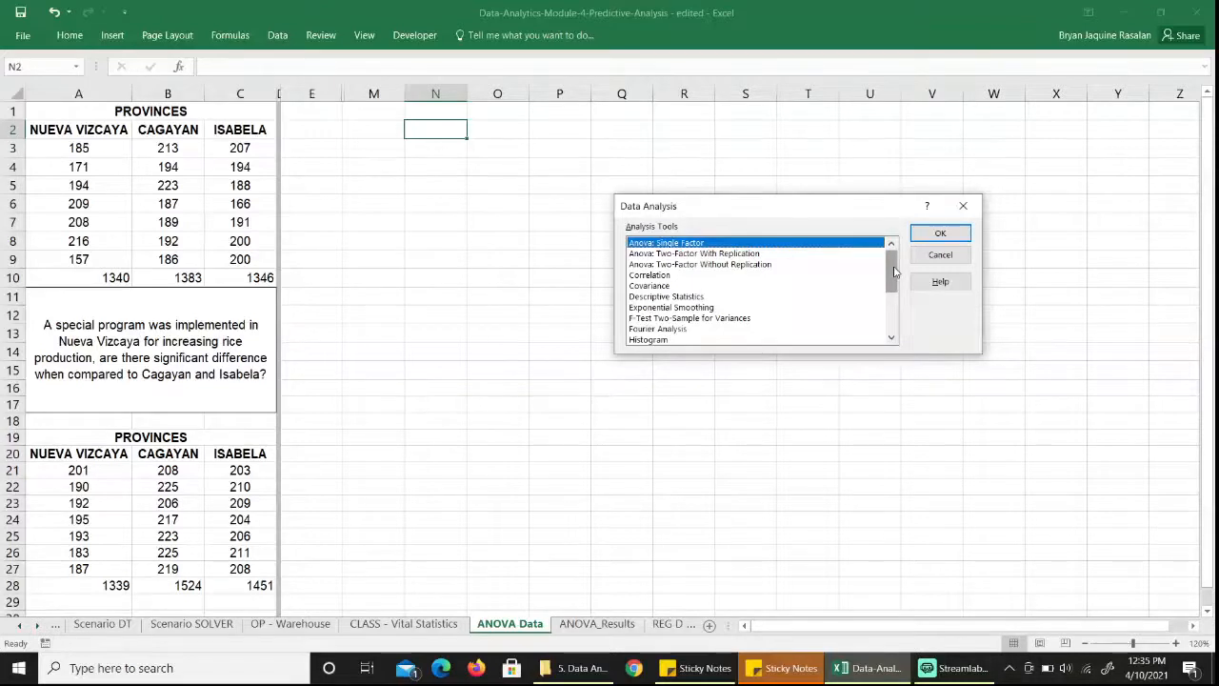
left_click_drag(894, 272, 894, 271)
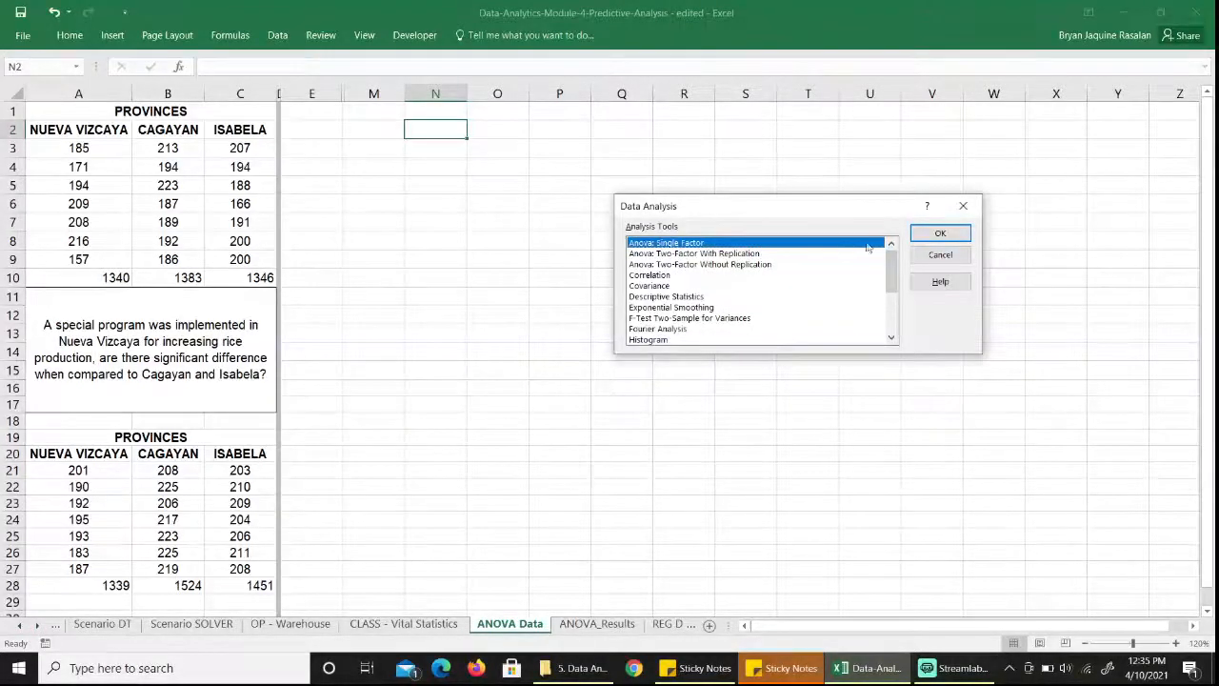
left_click(932, 236)
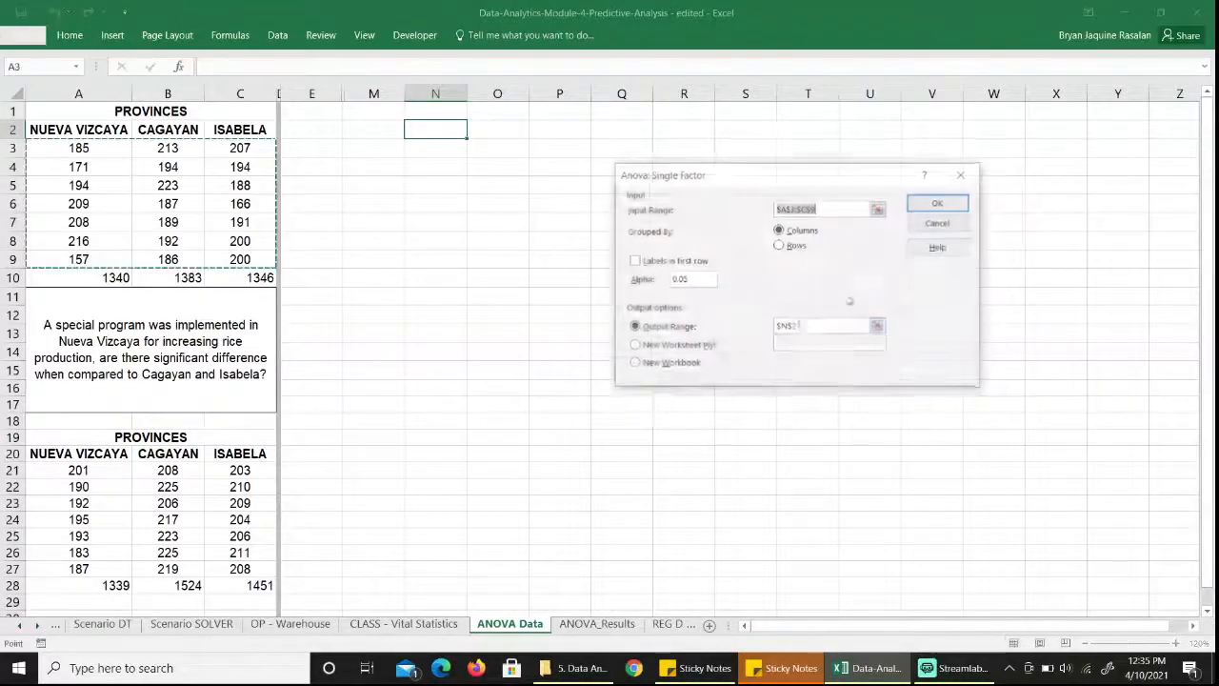
left_click(878, 208)
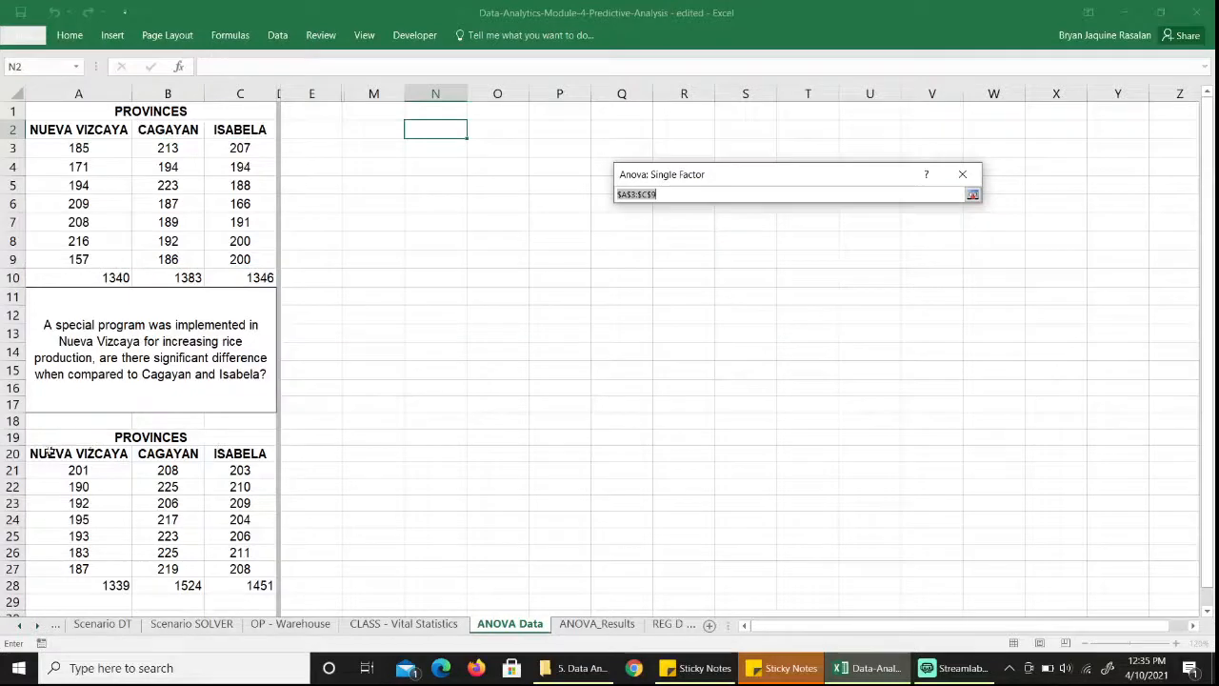
left_click_drag(73, 471, 298, 560)
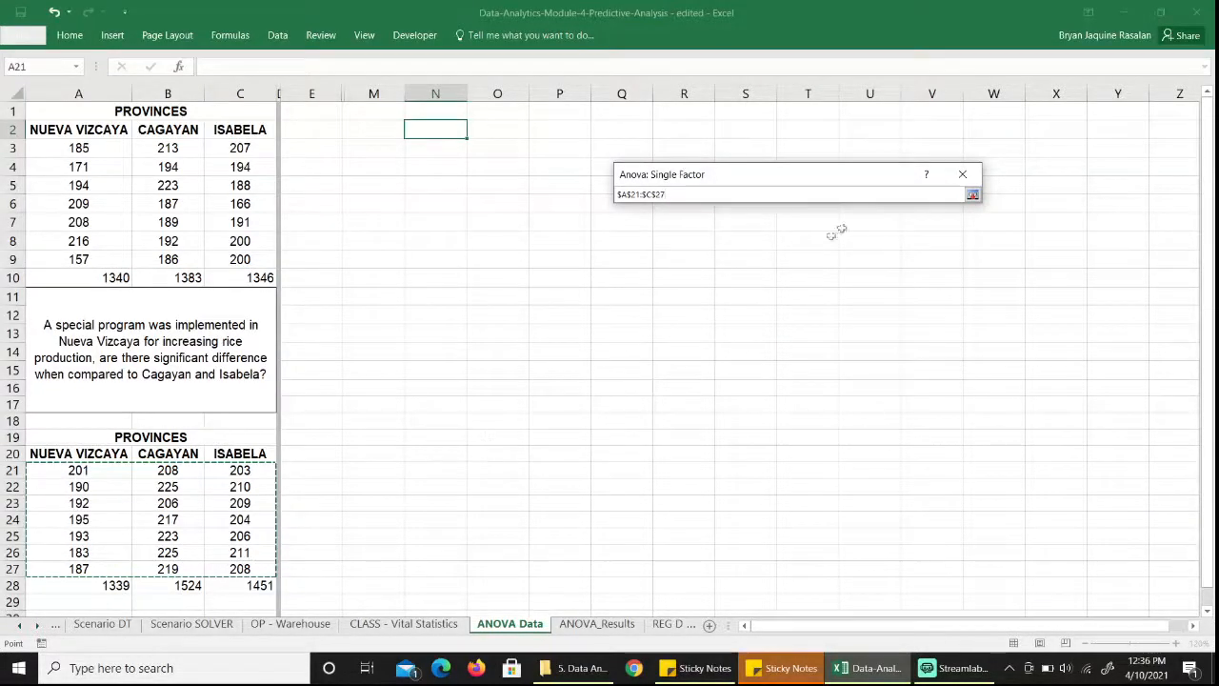
left_click(973, 195)
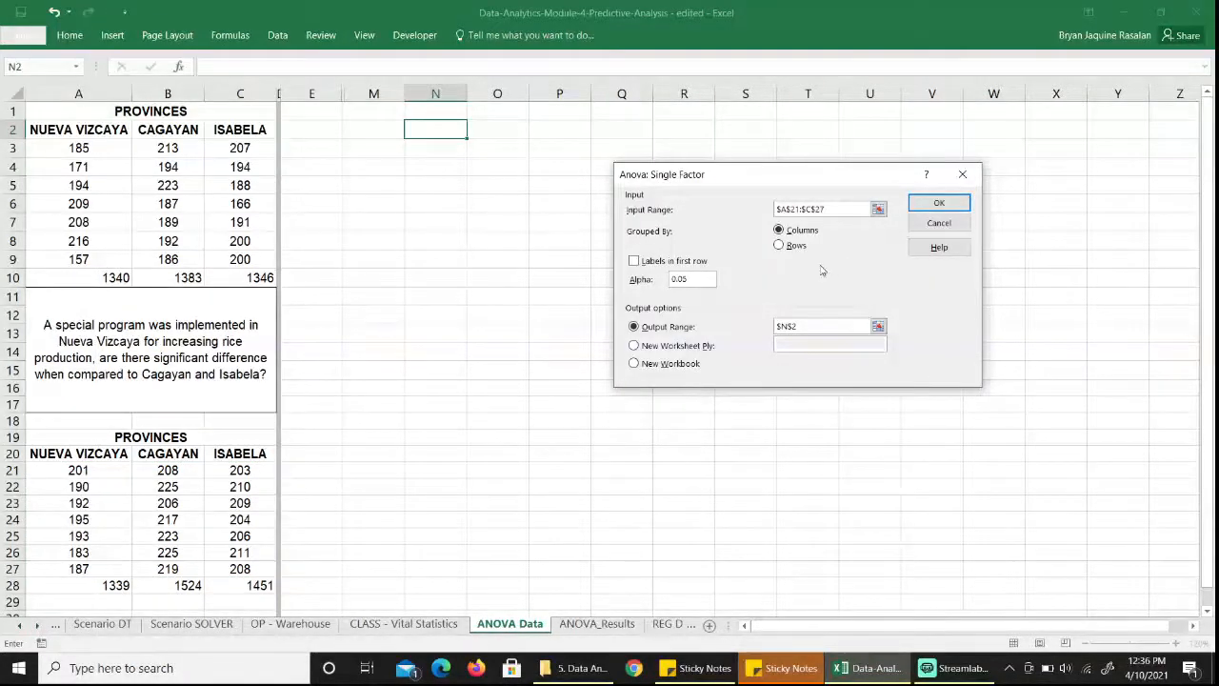
Set the ANOVA output range to N2, run the analysis, and autofit column N
left_click(707, 278)
left_click(878, 326)
left_click(444, 129)
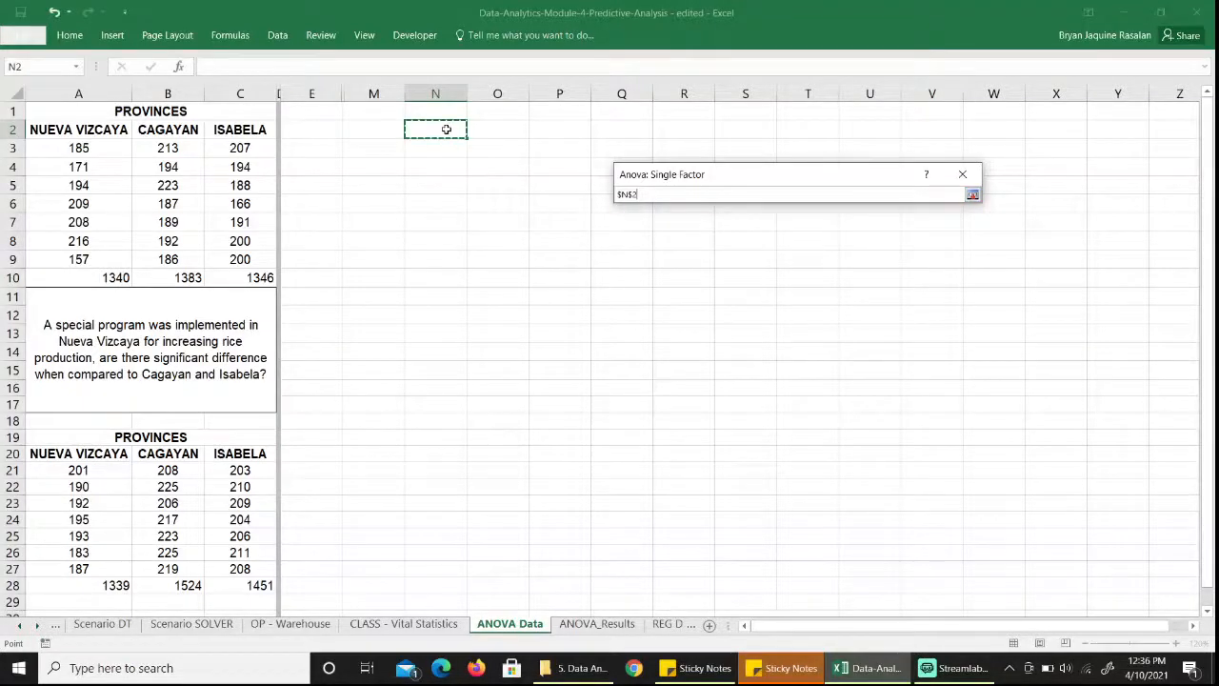
left_click(972, 194)
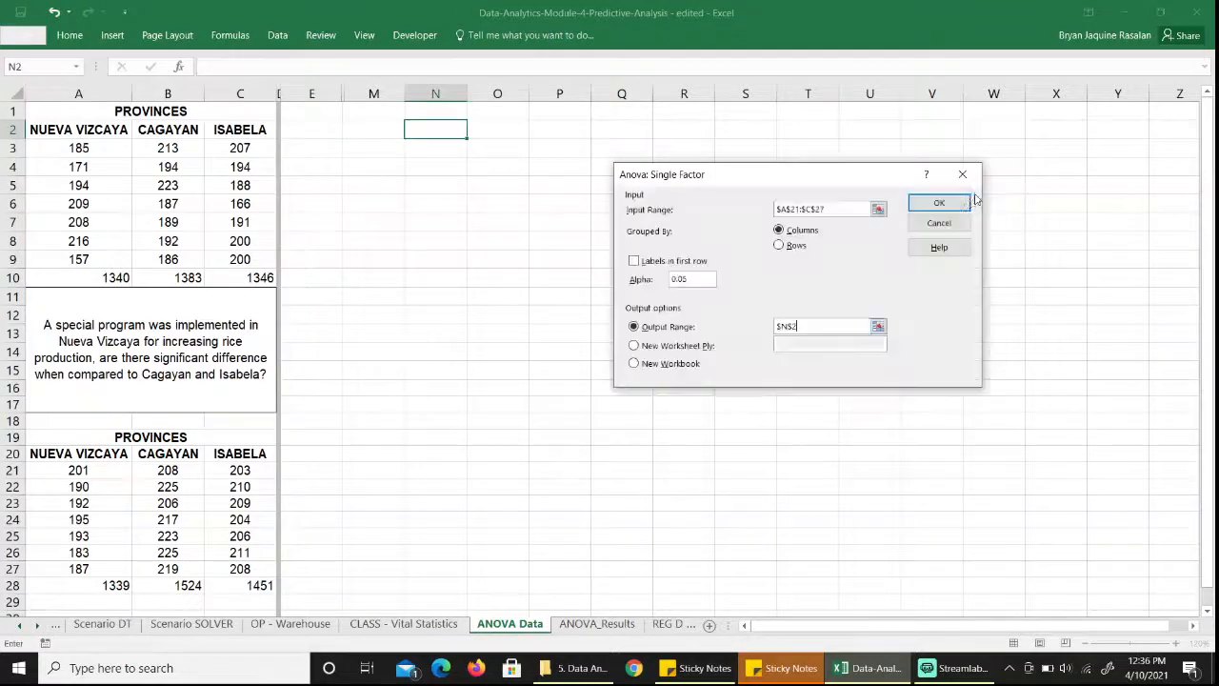
left_click(952, 201)
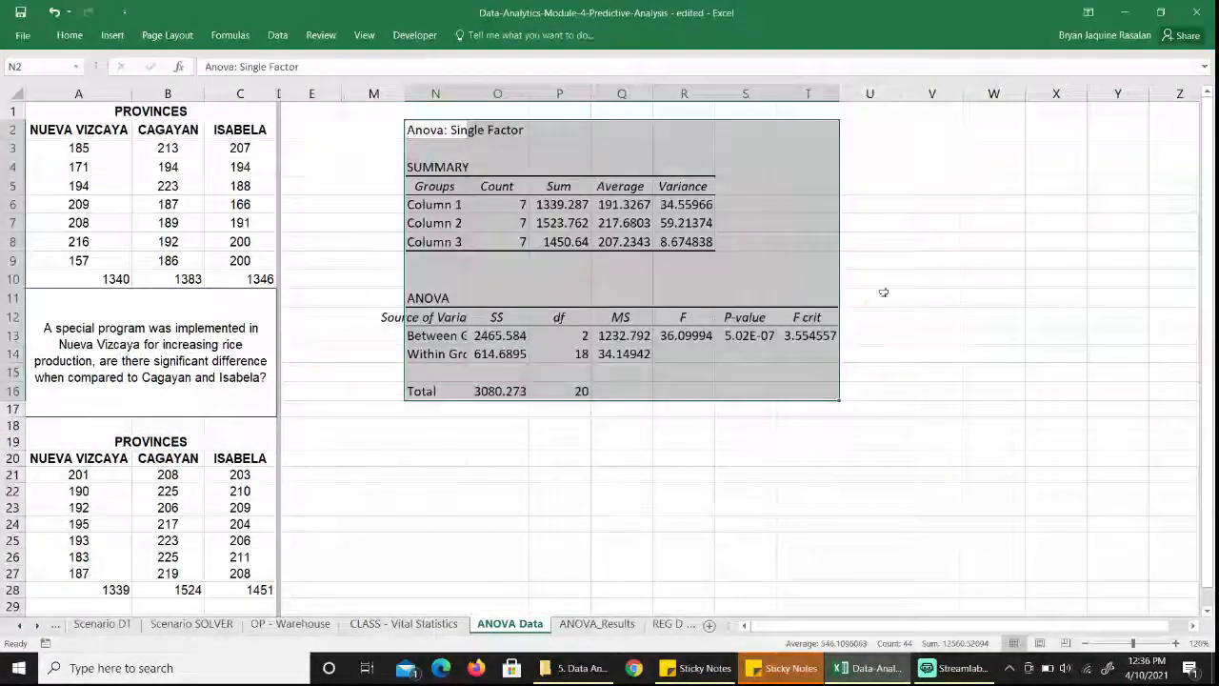
double_click(467, 92)
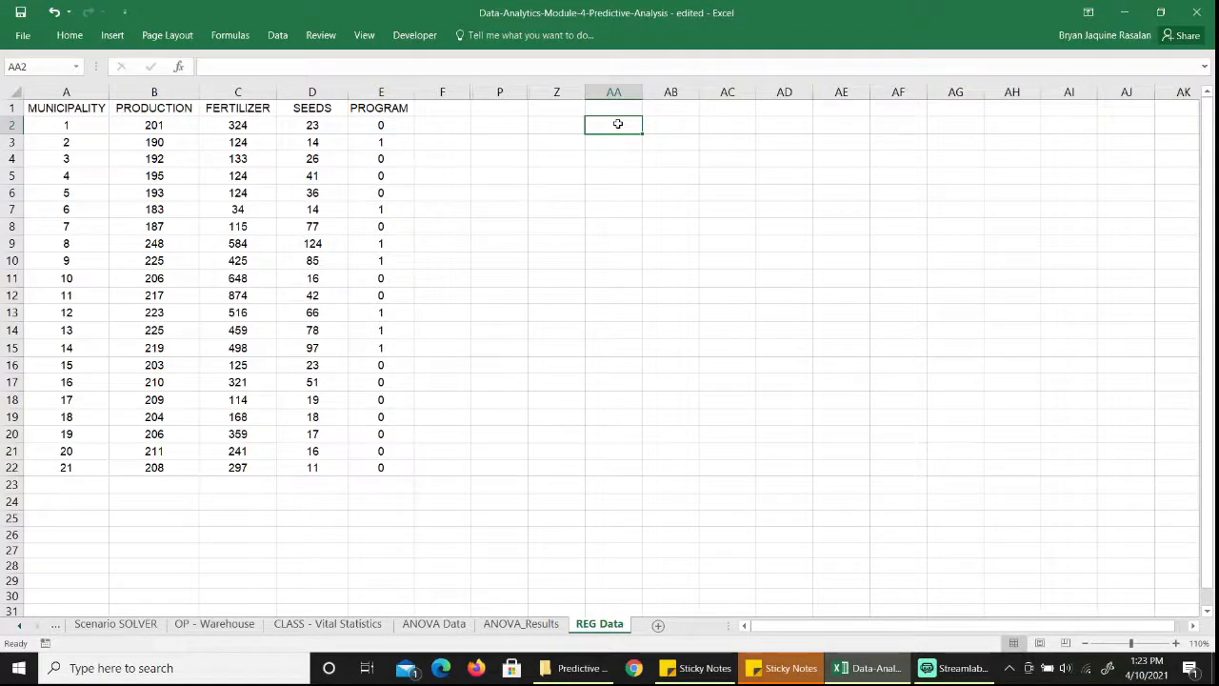
On the REG Data sheet, enter the regression equation y=a+Bx in cell AA2
type("y=")
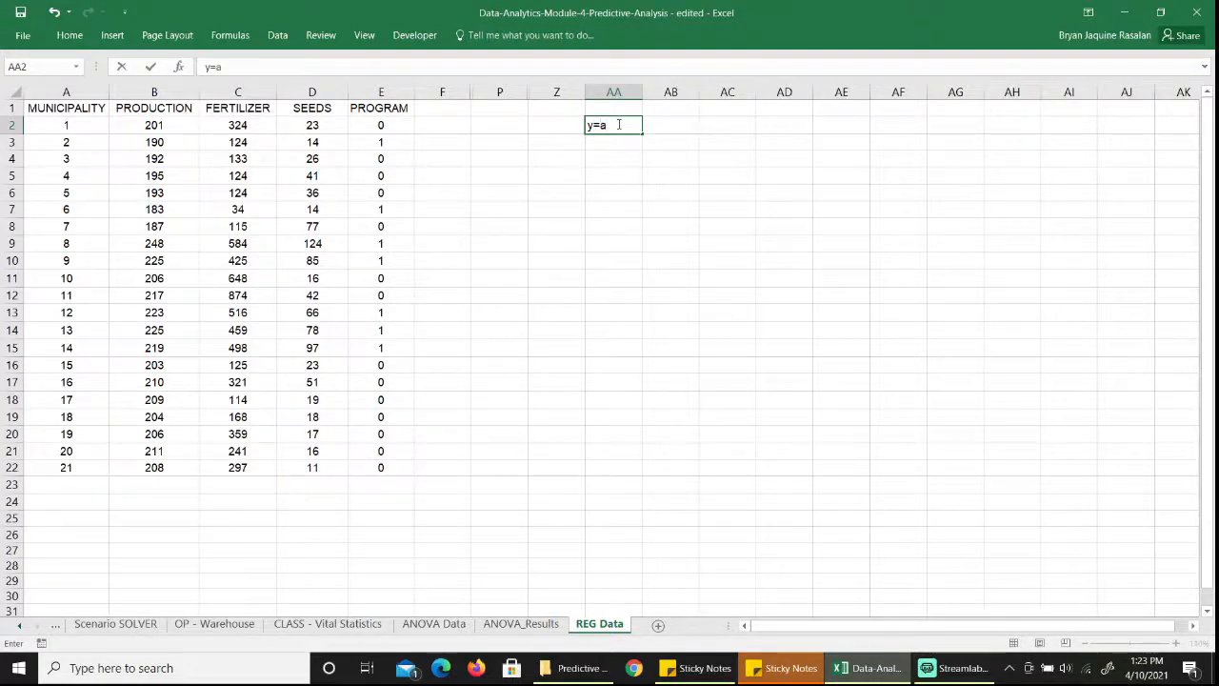
type("a+Bx")
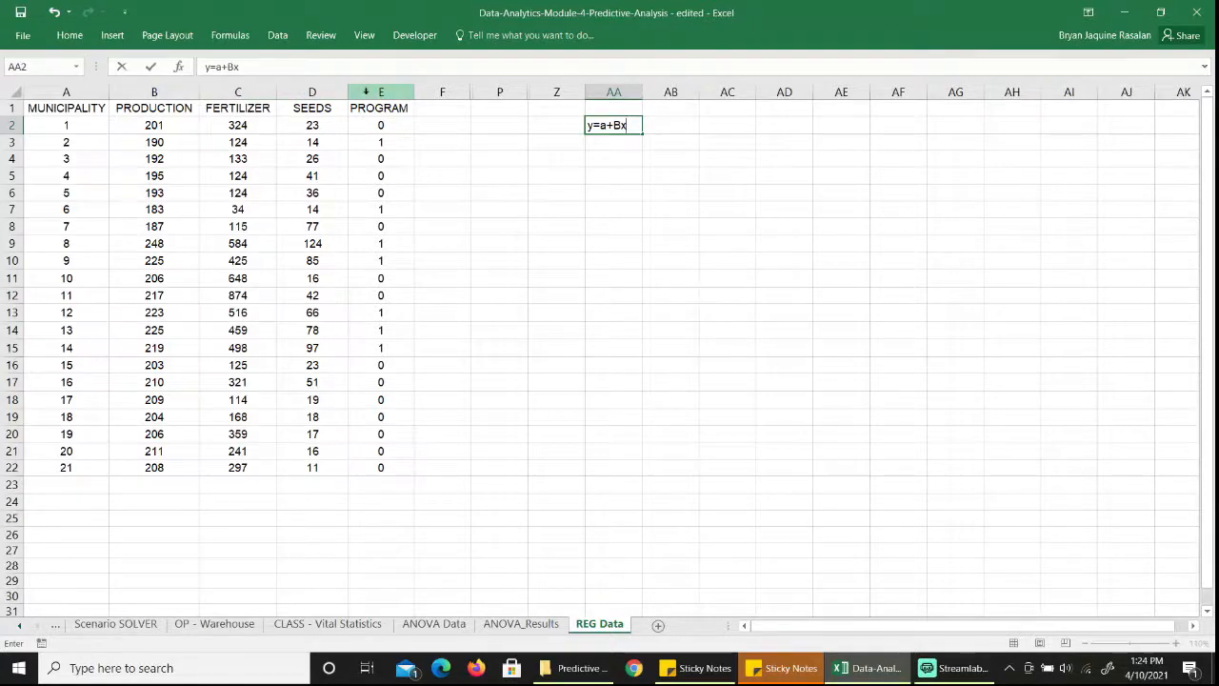
Review the PRODUCTION, FERTILIZER, SEEDS and PROGRAM columns as variables for the regression equation
left_click(155, 91)
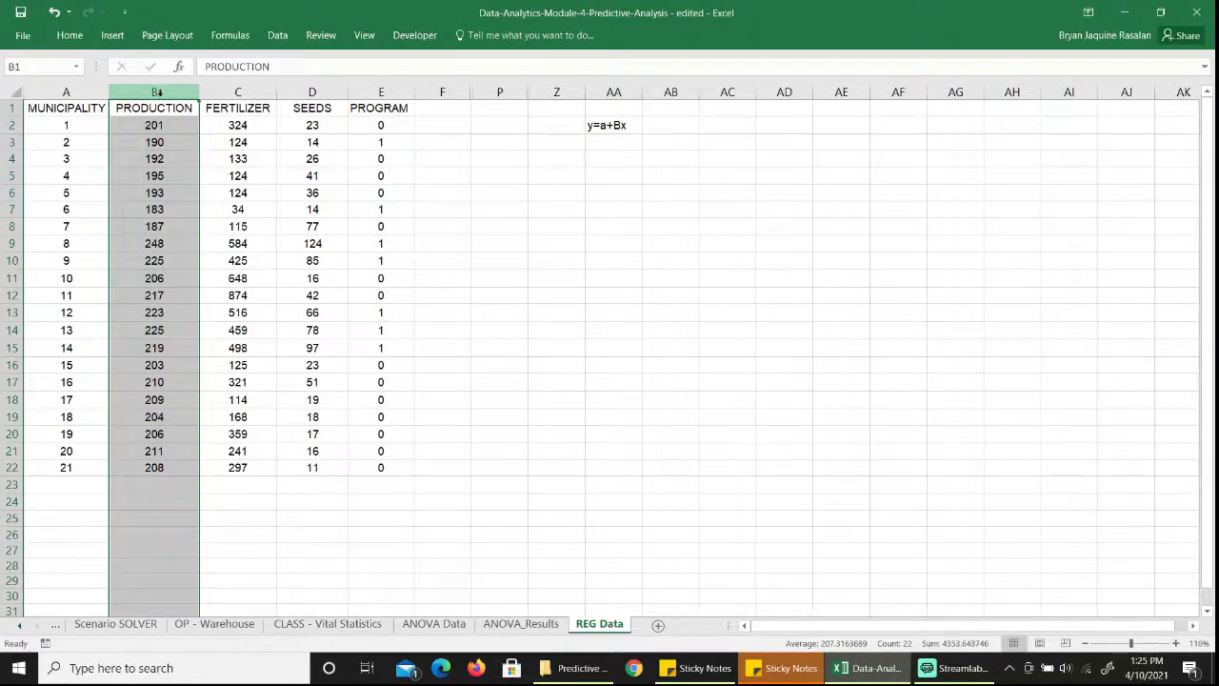
left_click(238, 91)
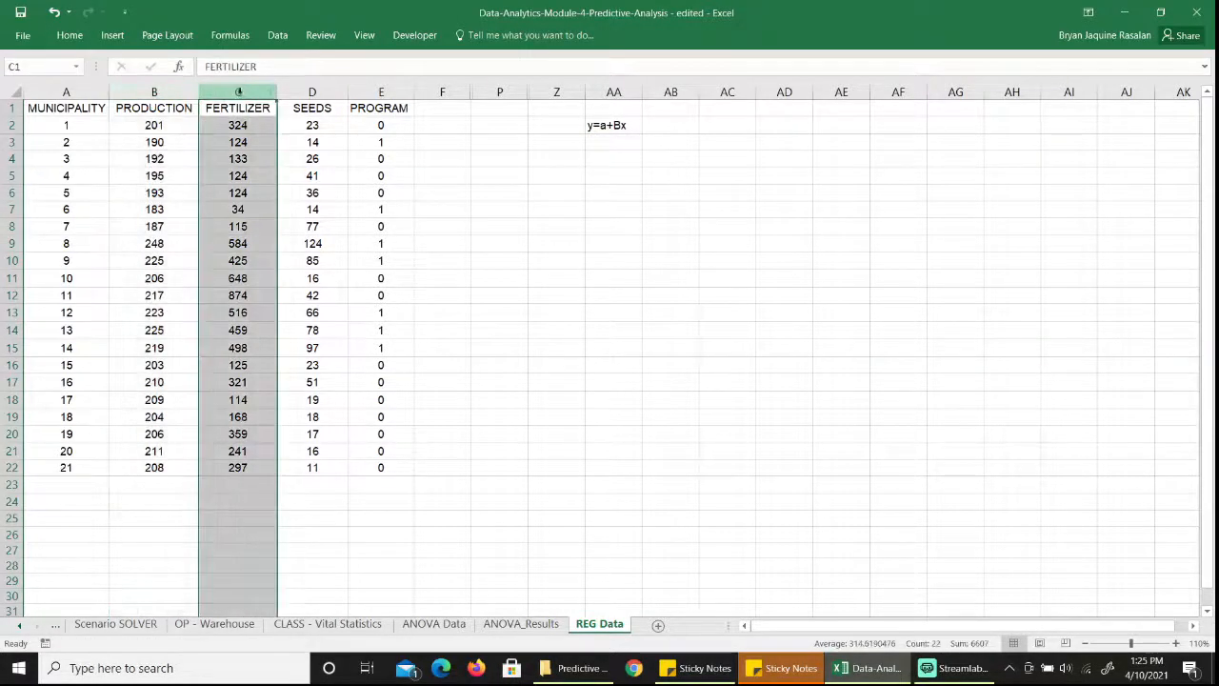
left_click(301, 91)
left_click(377, 90)
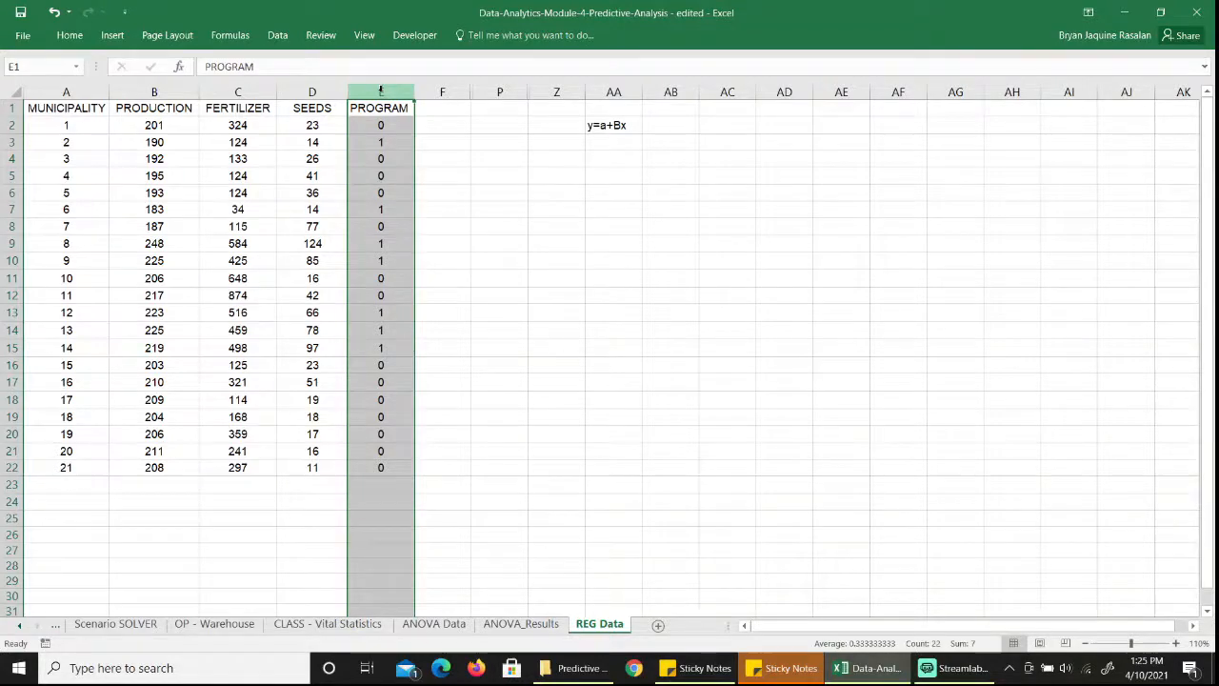
left_click(600, 141)
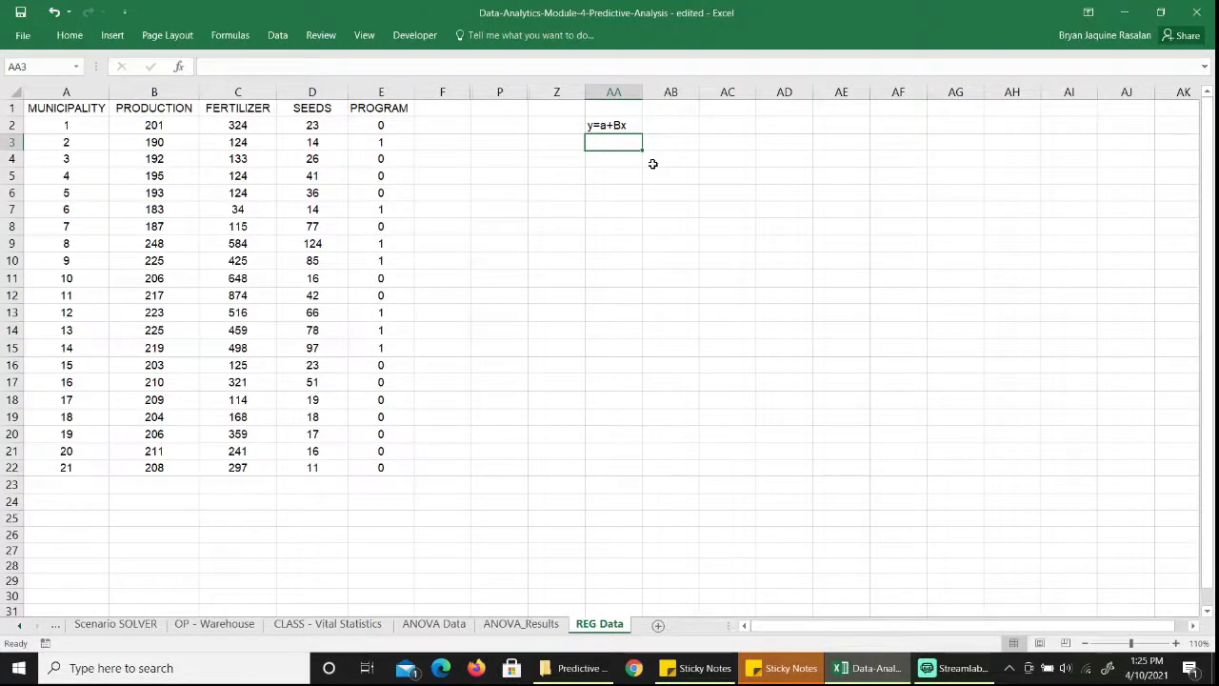
Enter the regression model production= a+(B*fertilizer)+(B*seeds)+(B*Program) in cell AA3
type("production= a")
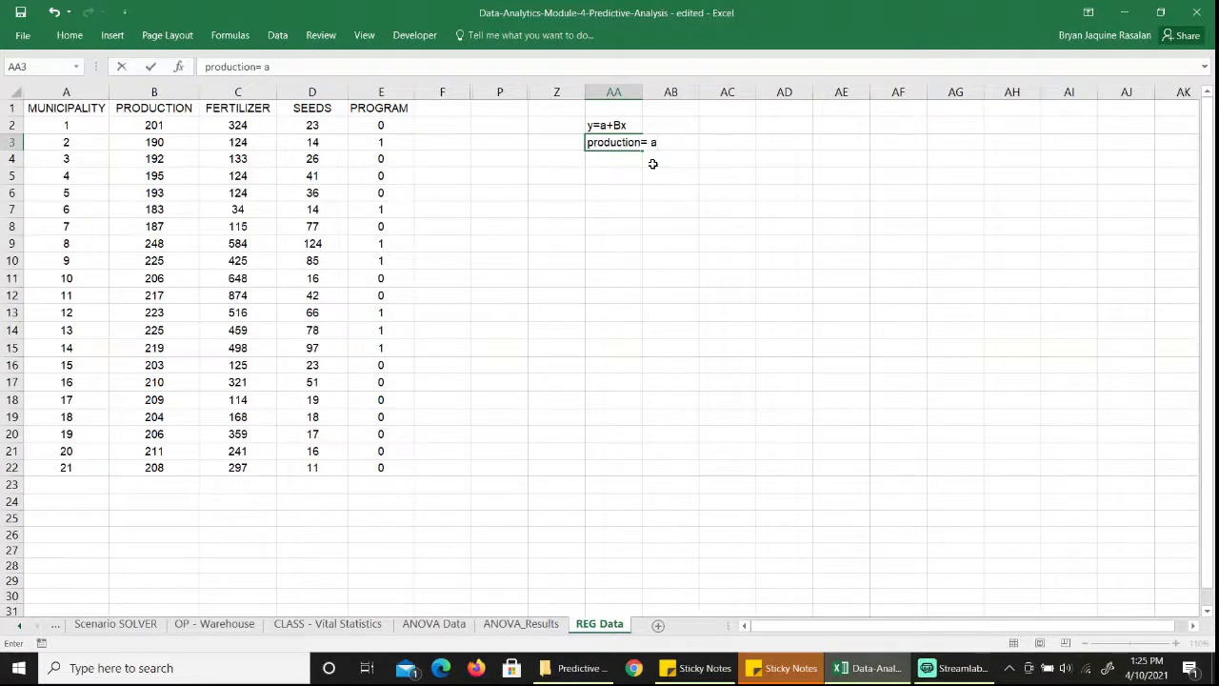
type("+")
type("(B*")
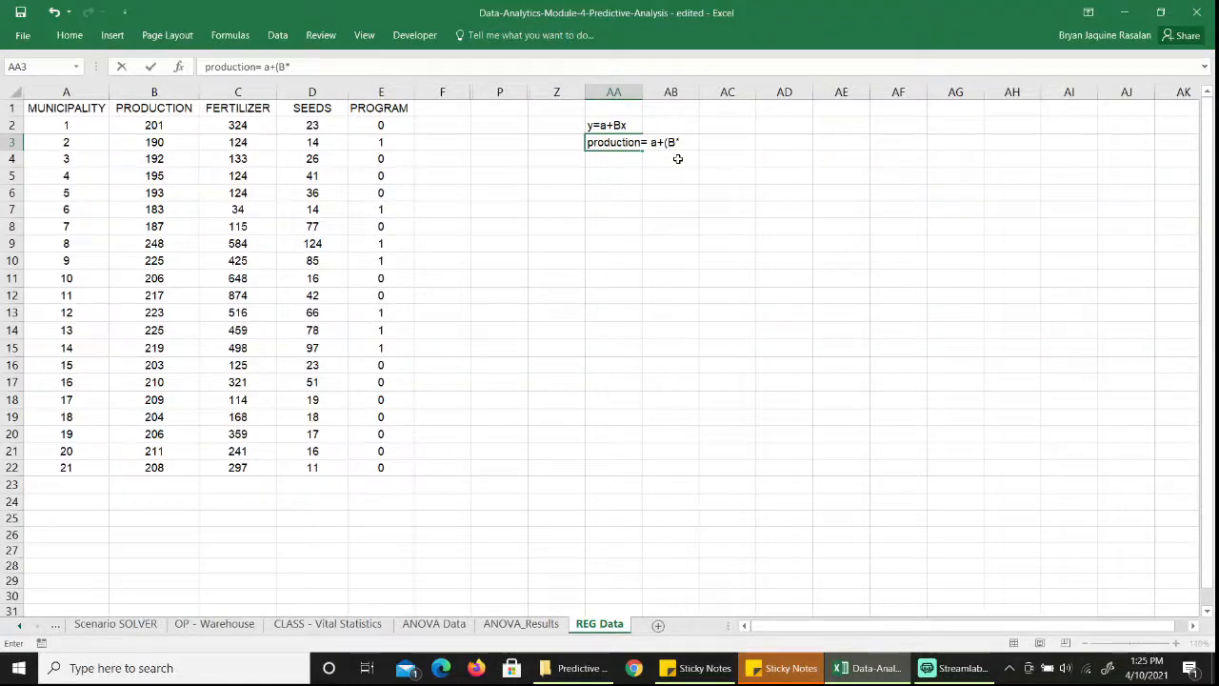
type("fertilizer)+(")
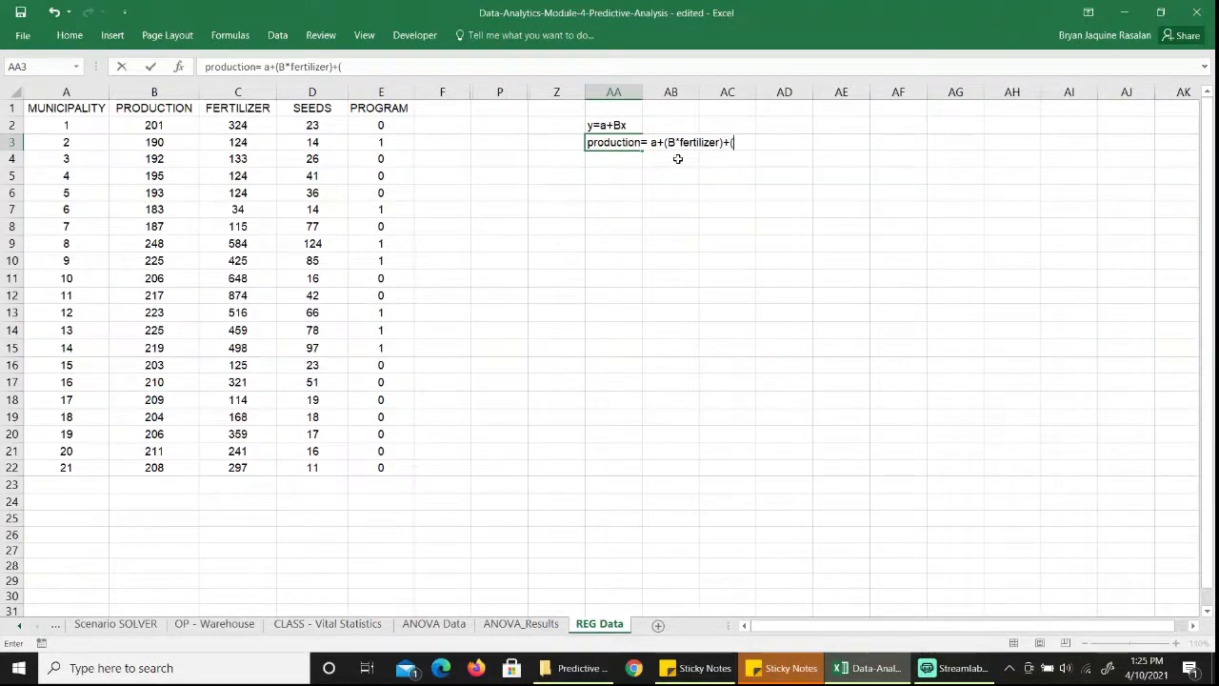
type("B*seeds)+(B*Pro")
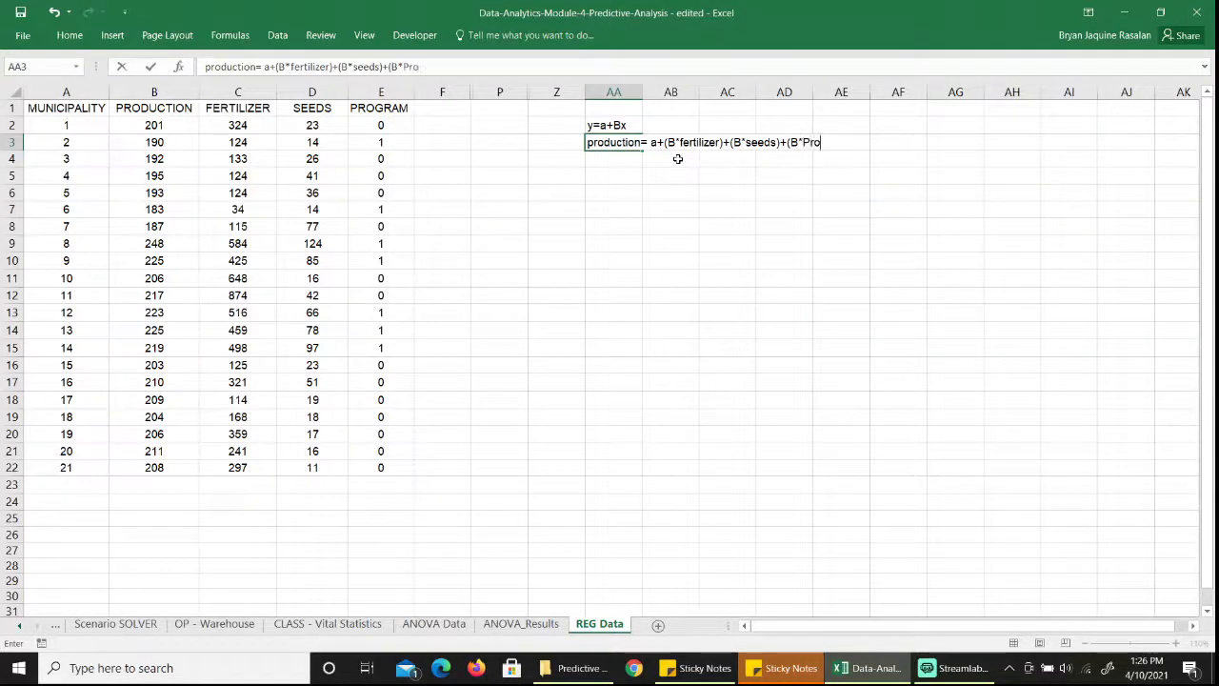
type("gram)")
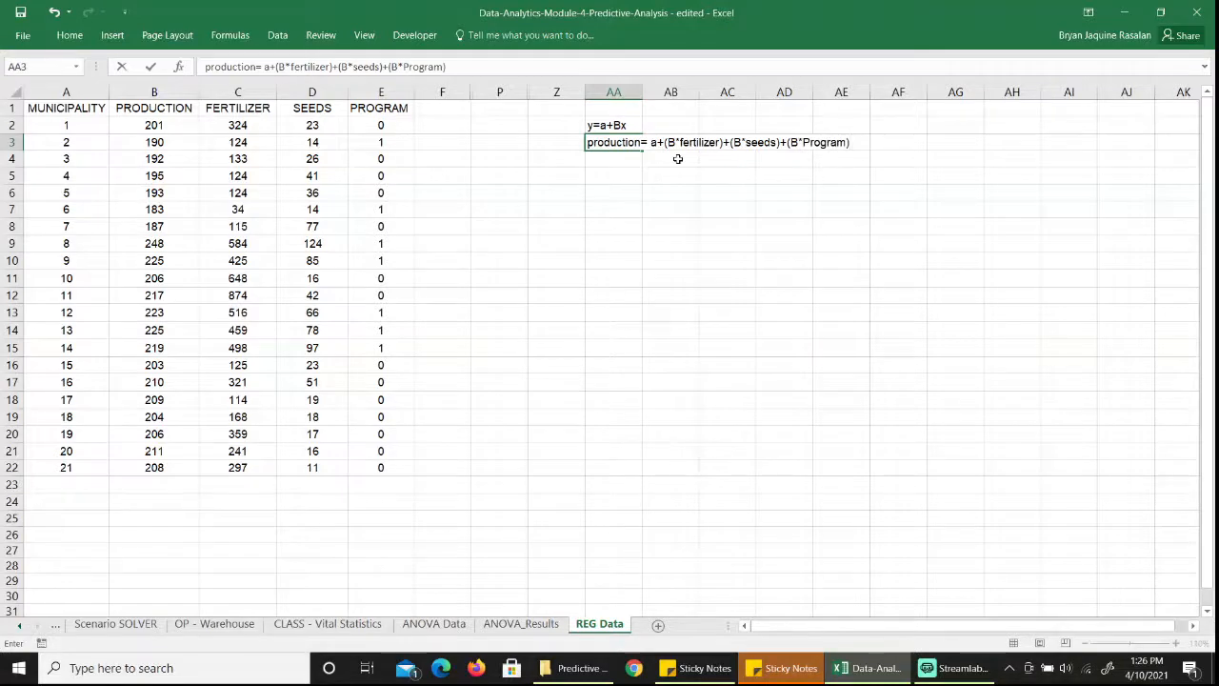
key("Return")
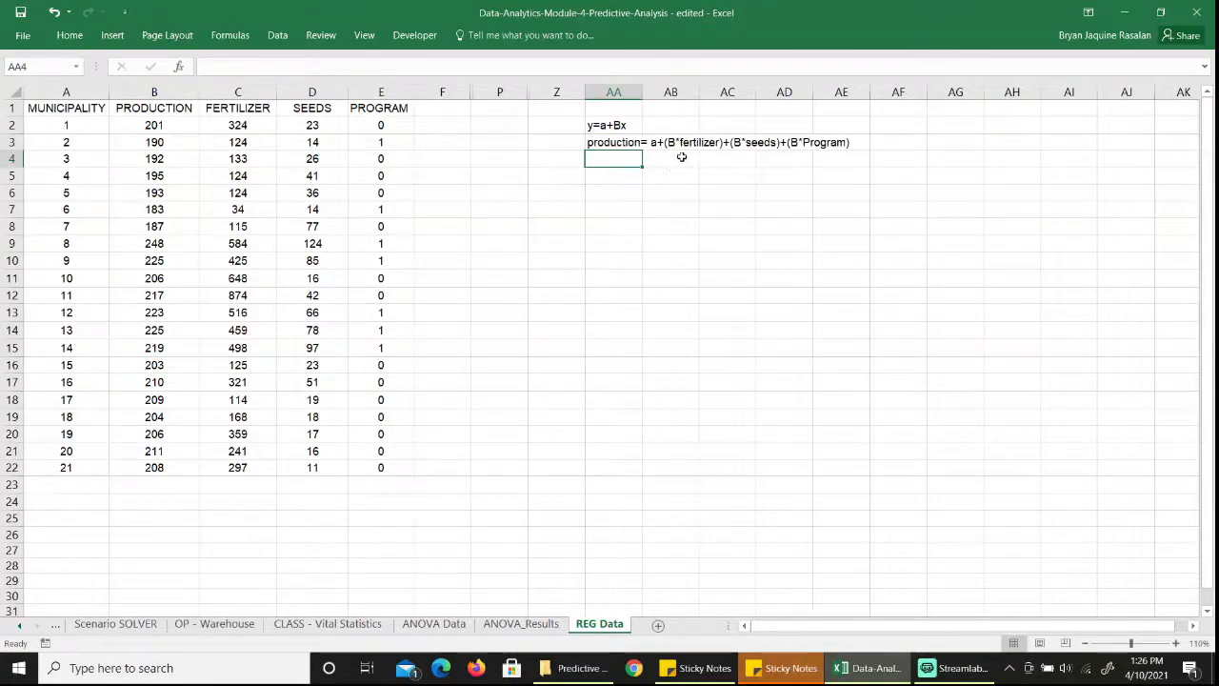
Start the Regression analysis from the data analysis tools and set the input Y range to the PRODUCTION column, B1:B22
left_click(621, 142)
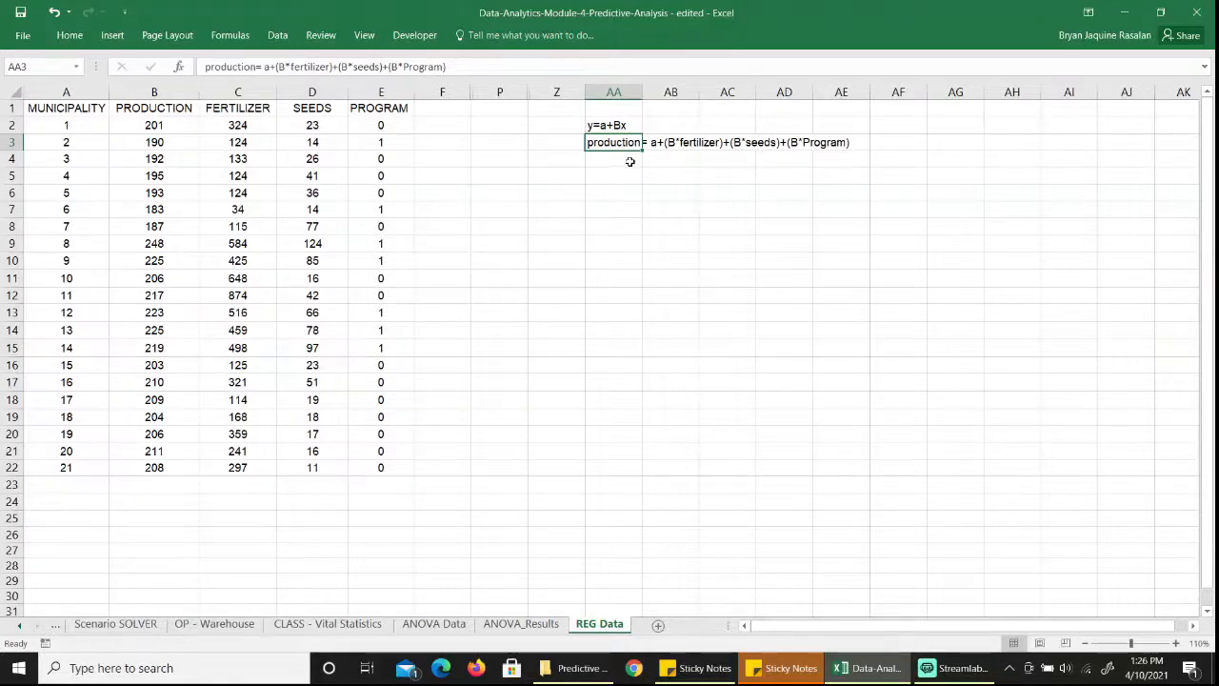
left_click(277, 36)
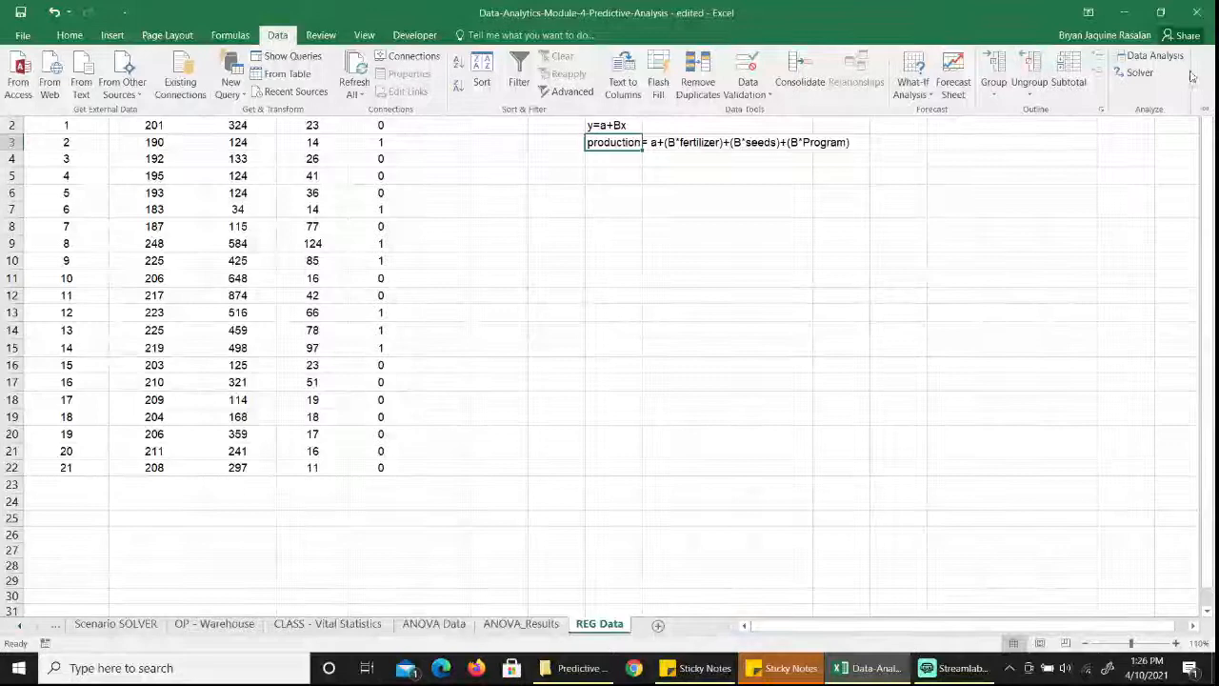
left_click(1152, 55)
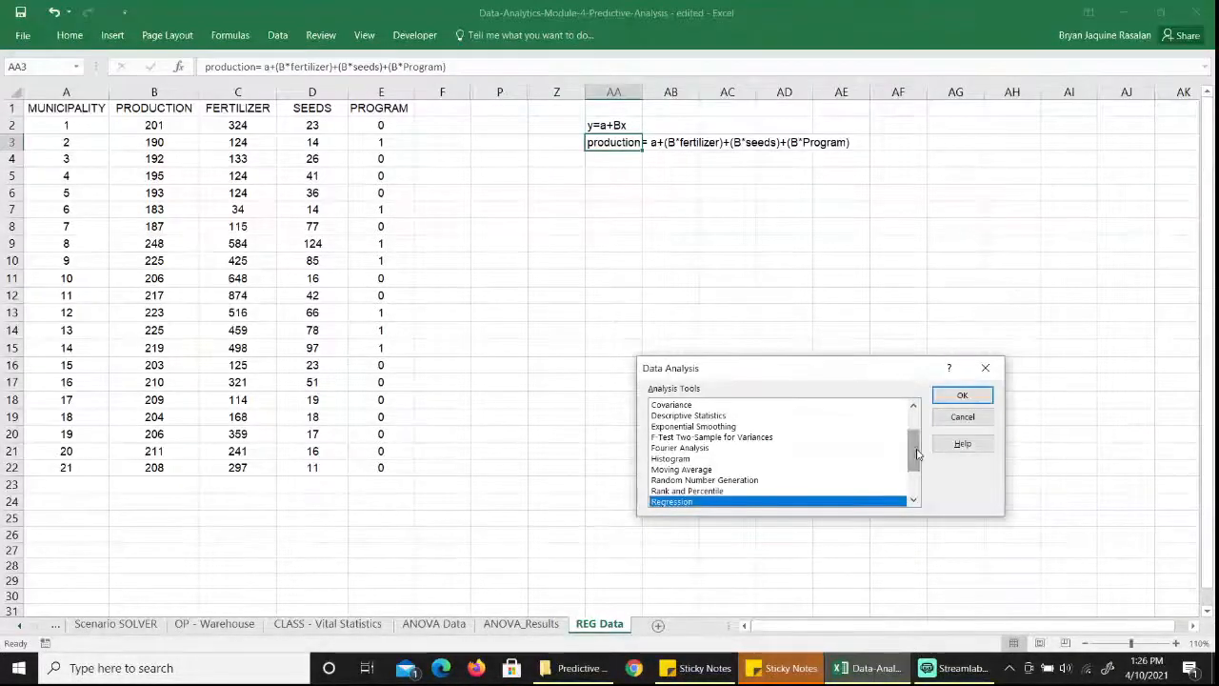
left_click_drag(917, 458, 915, 468)
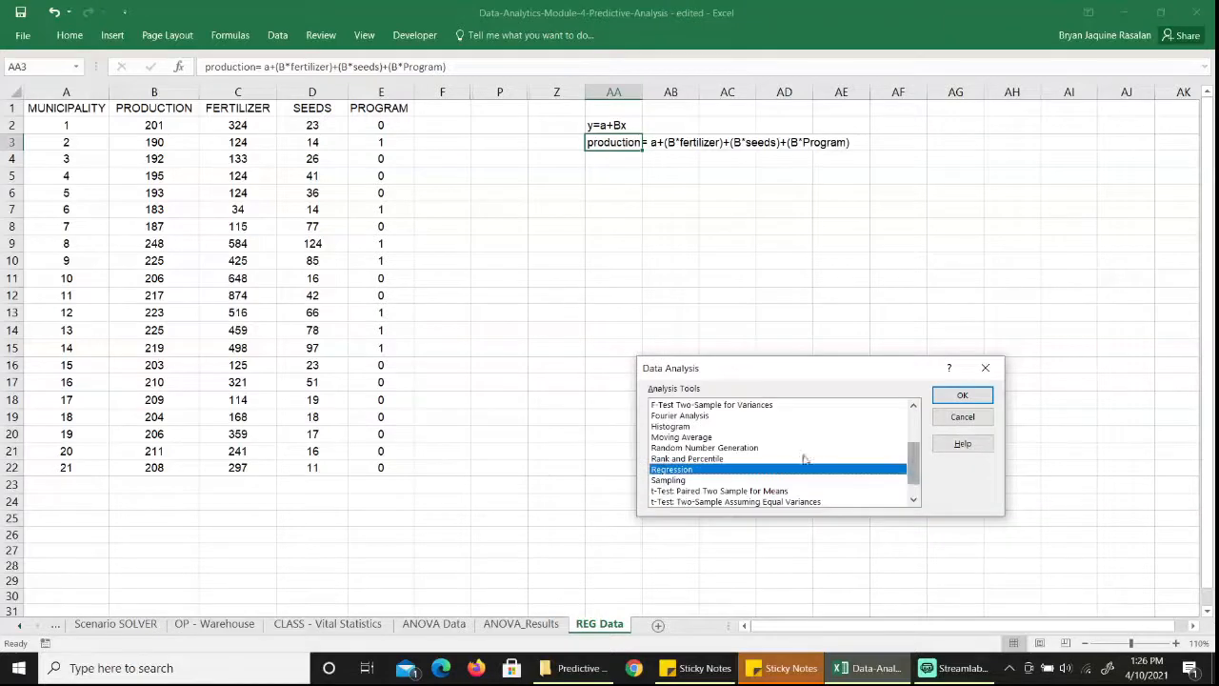
left_click(962, 397)
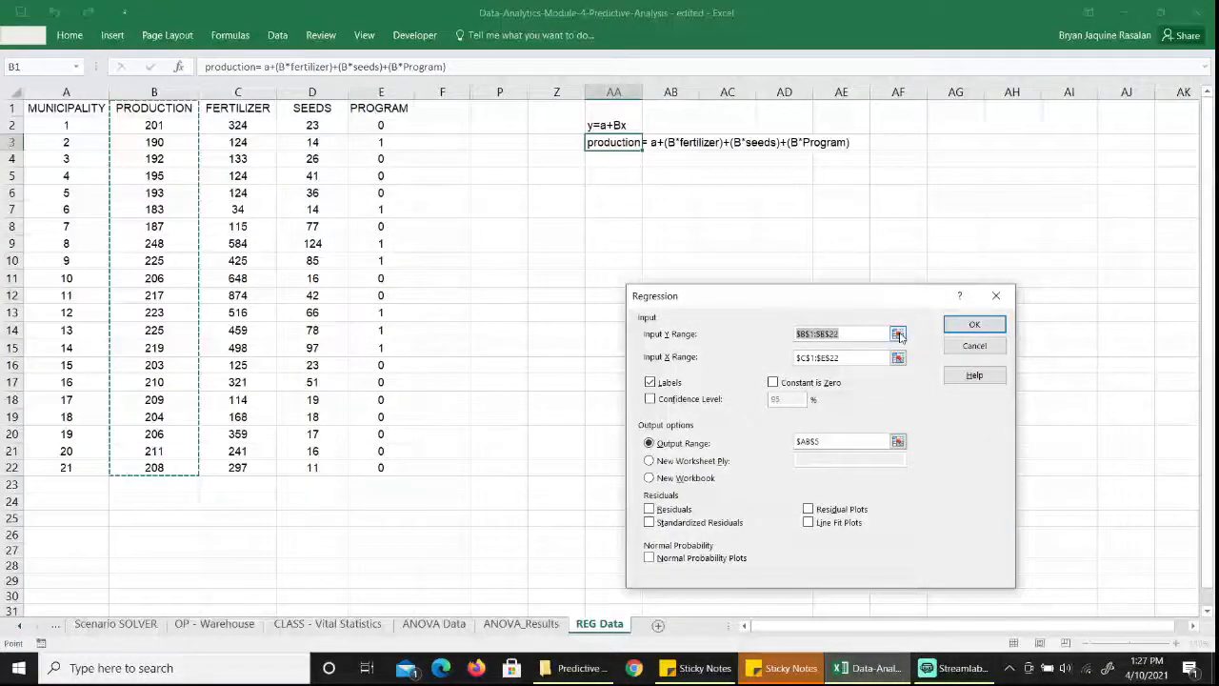
left_click(898, 335)
left_click_drag(166, 110, 158, 466)
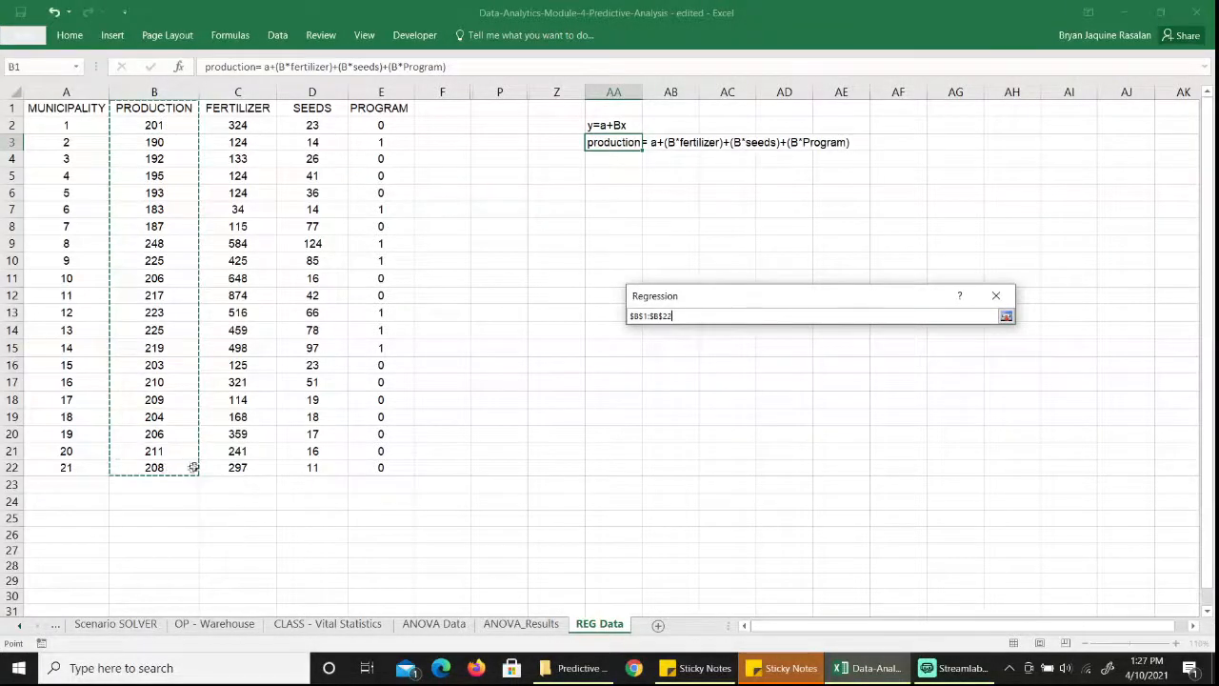
left_click(1005, 317)
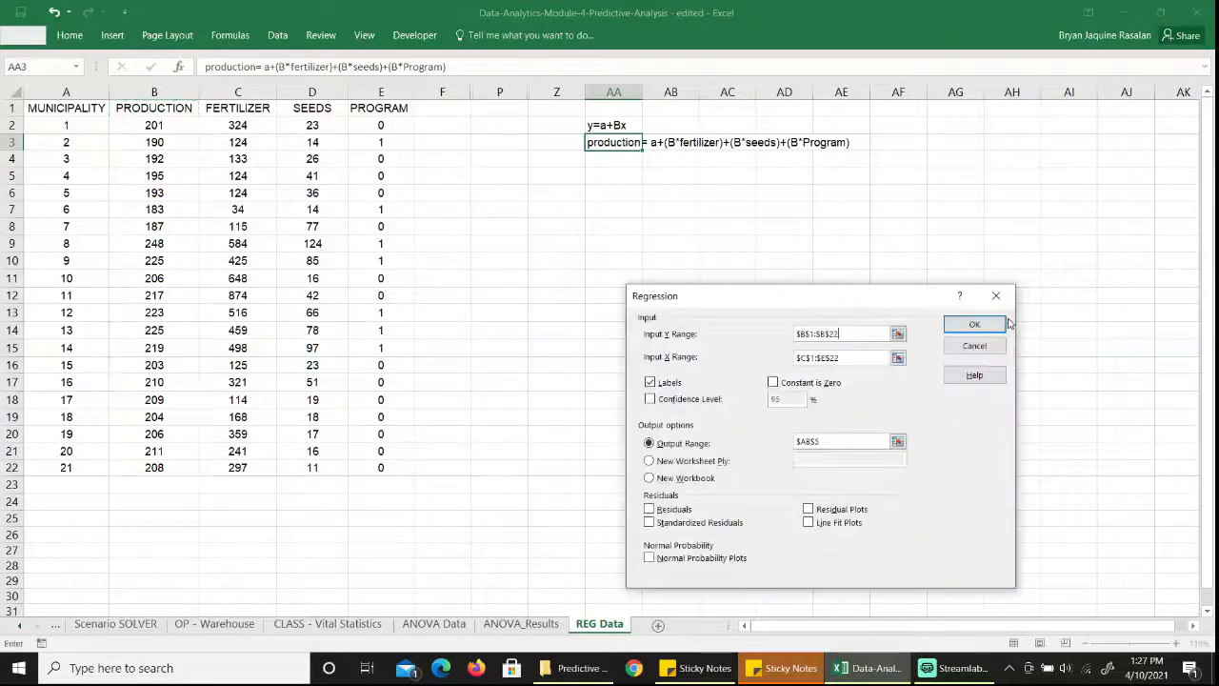
Set the regression's input X range to the FERTILIZER, SEEDS and PROGRAM columns, C1:E22, with Labels enabled
left_click(897, 358)
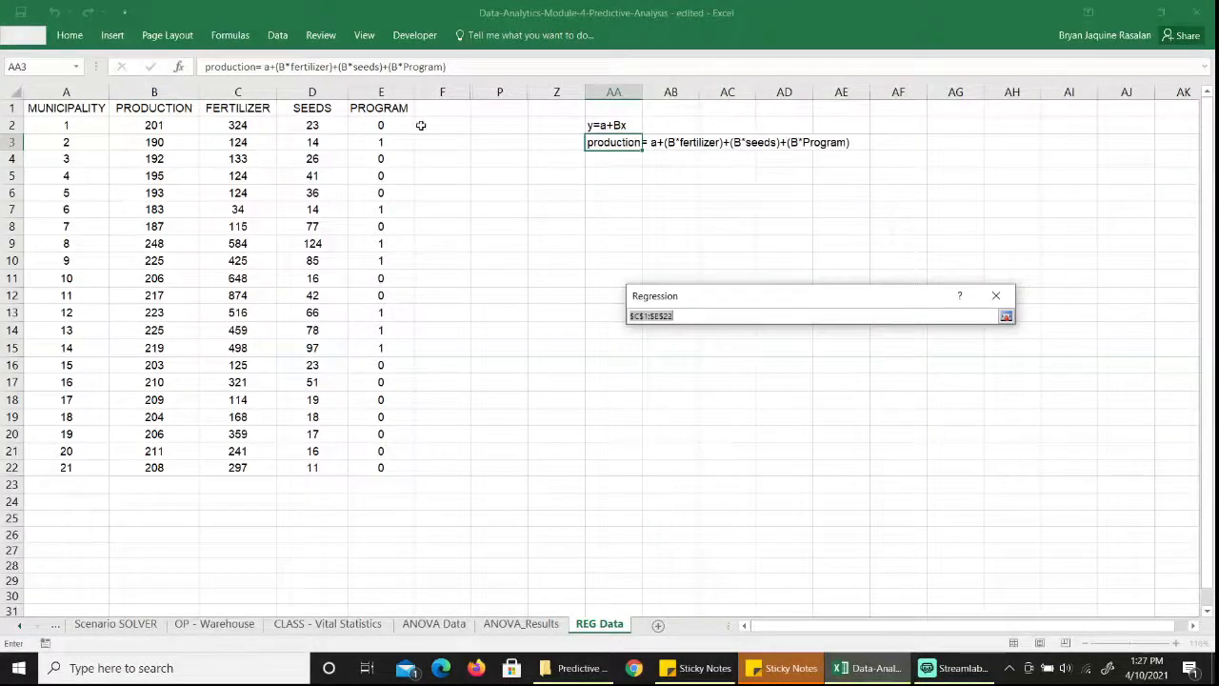
left_click_drag(257, 108, 391, 467)
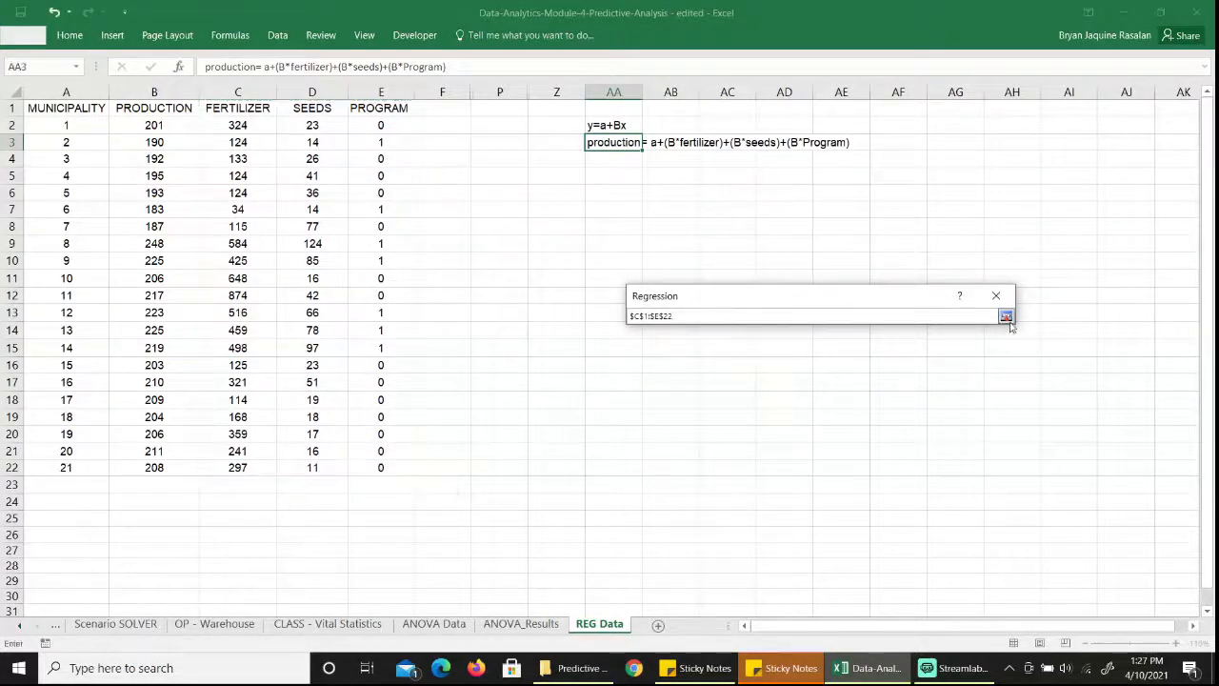
left_click(1005, 315)
left_click(652, 383)
left_click(652, 383)
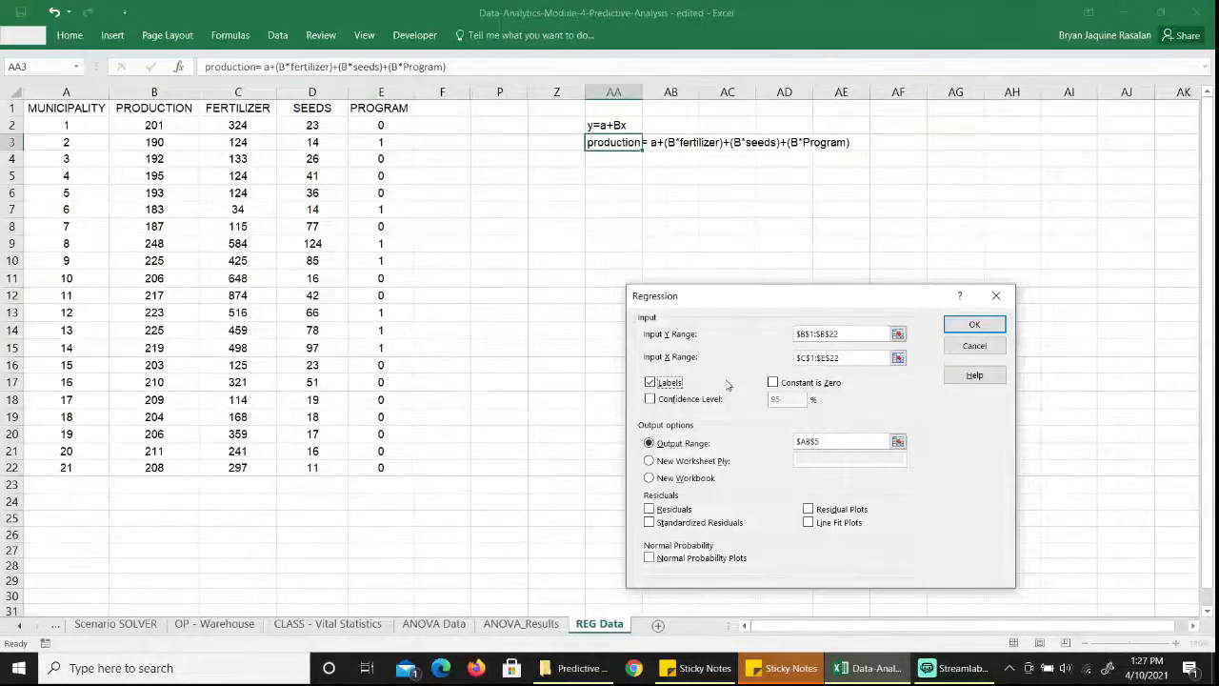
Set the regression output range to AA6, run the analysis, and widen column AA to fit its labels
left_click(898, 441)
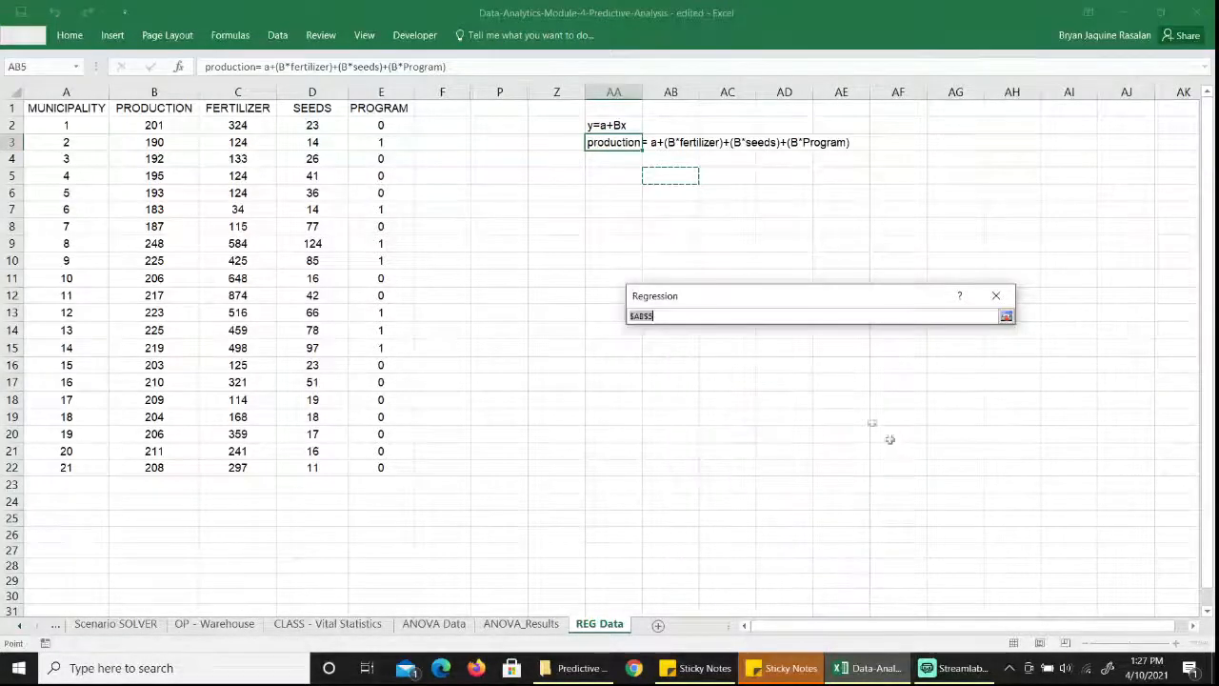
left_click(595, 185)
left_click(1005, 315)
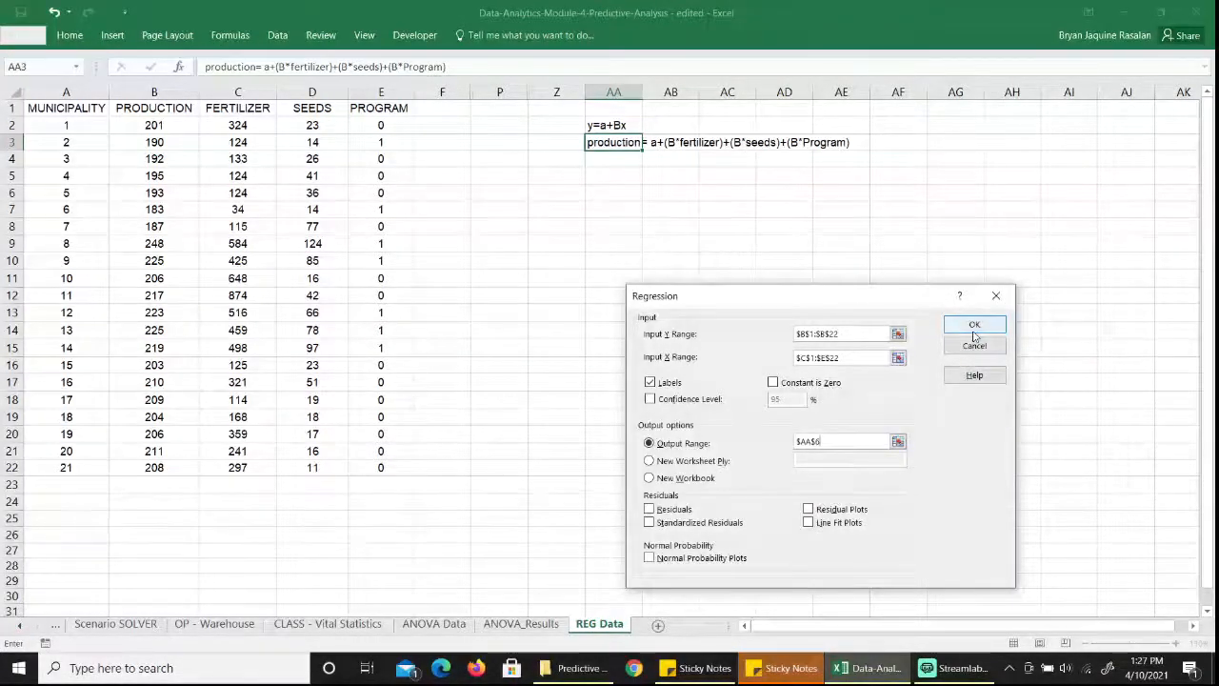
left_click(974, 326)
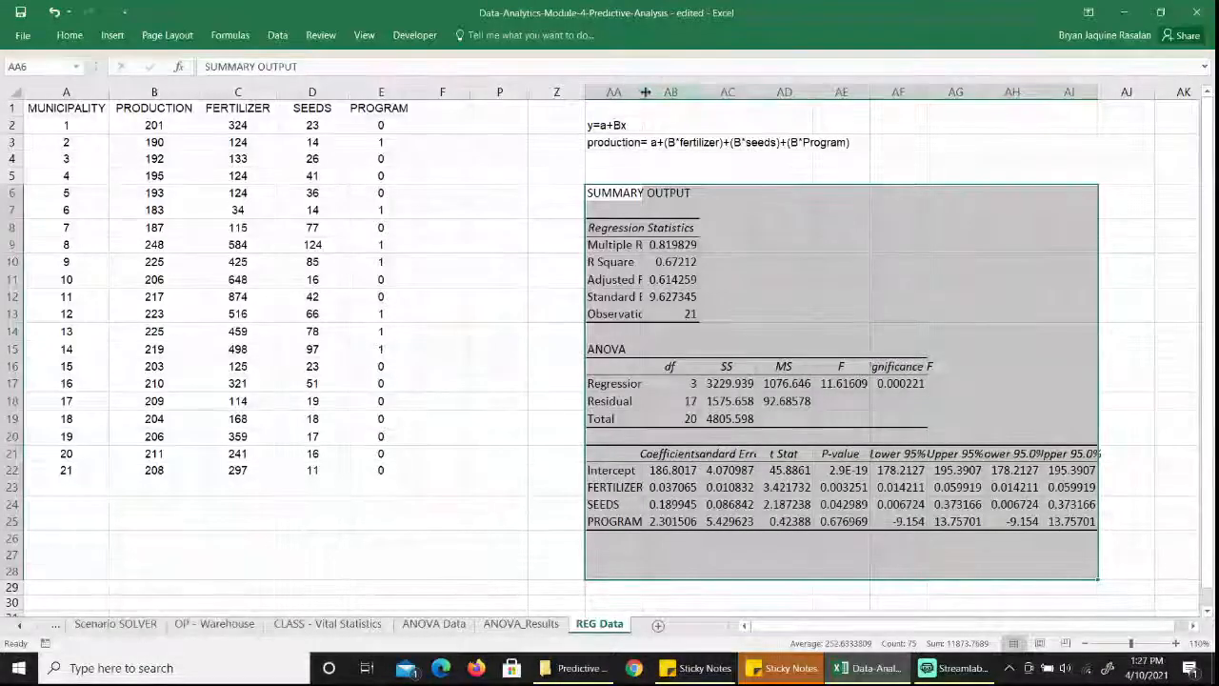
left_click_drag(643, 92, 692, 90)
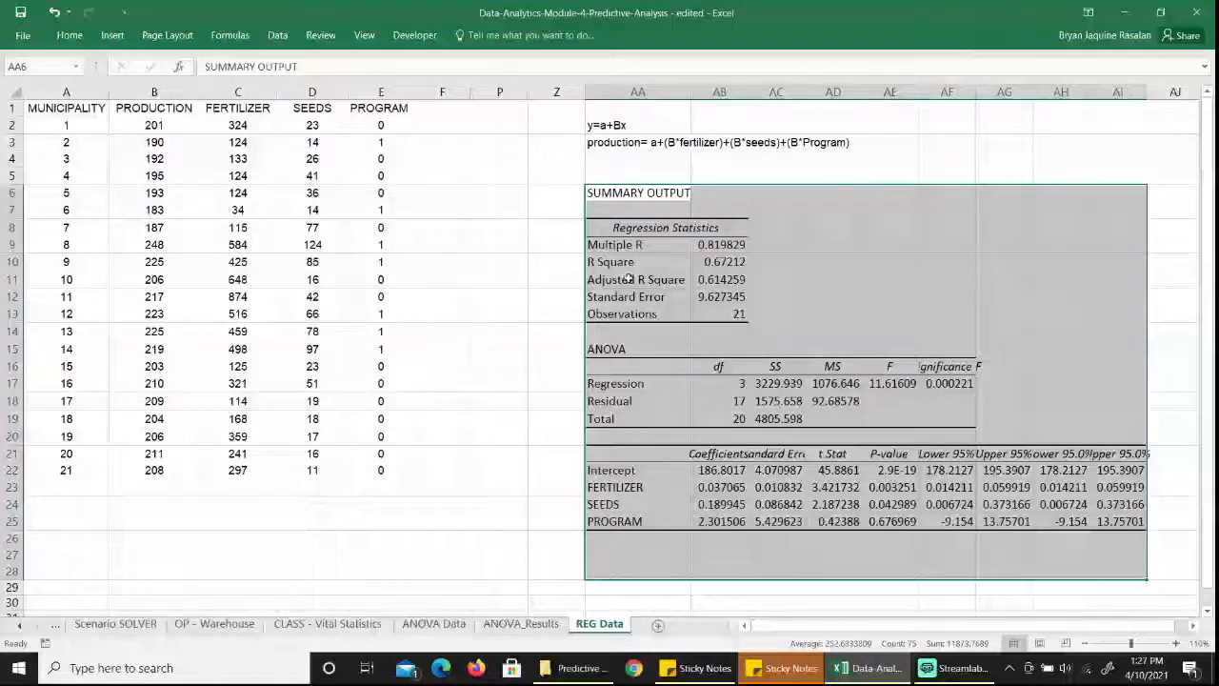
Highlight the Adjusted R Square label and value and the Significance F value in yellow, widening column AF
left_click_drag(629, 278, 705, 278)
right_click(706, 278)
left_click(767, 255)
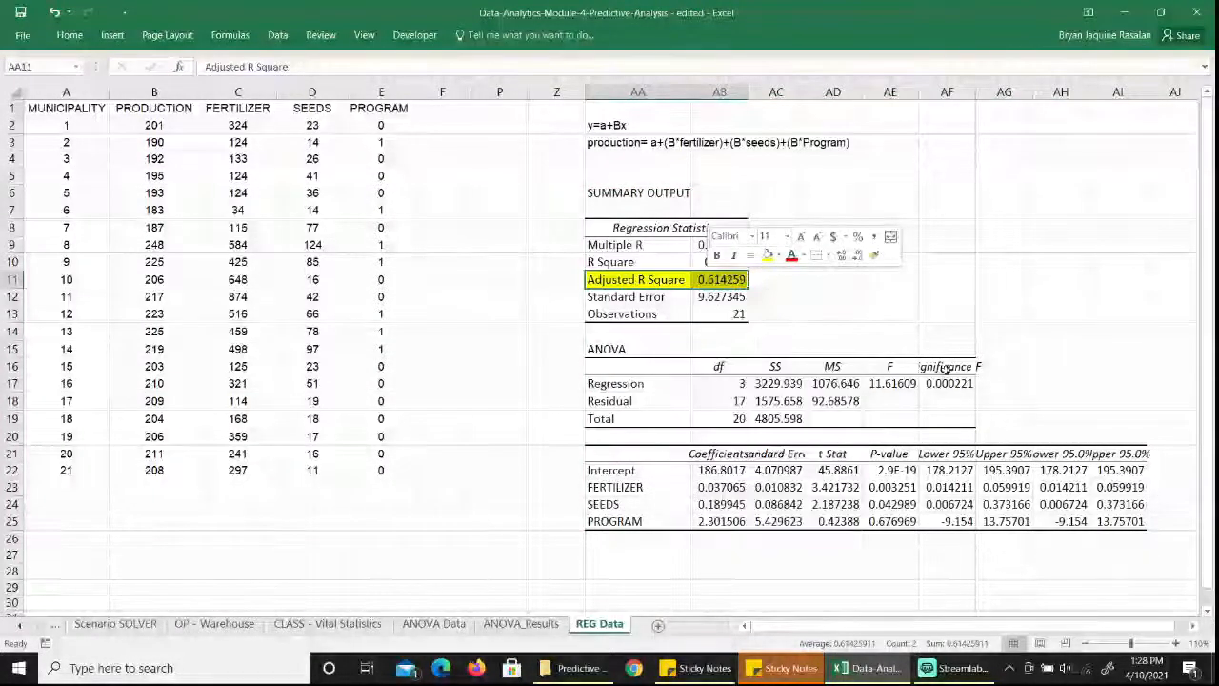
double_click(975, 92)
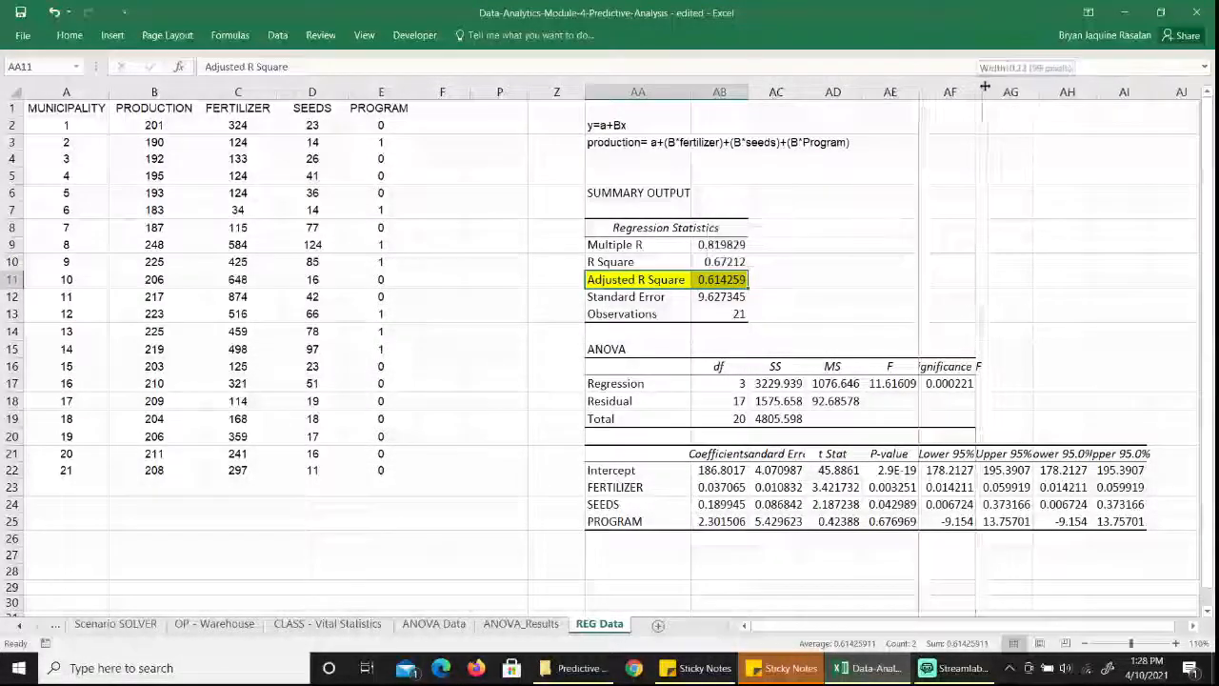
right_click(957, 383)
left_click(1017, 427)
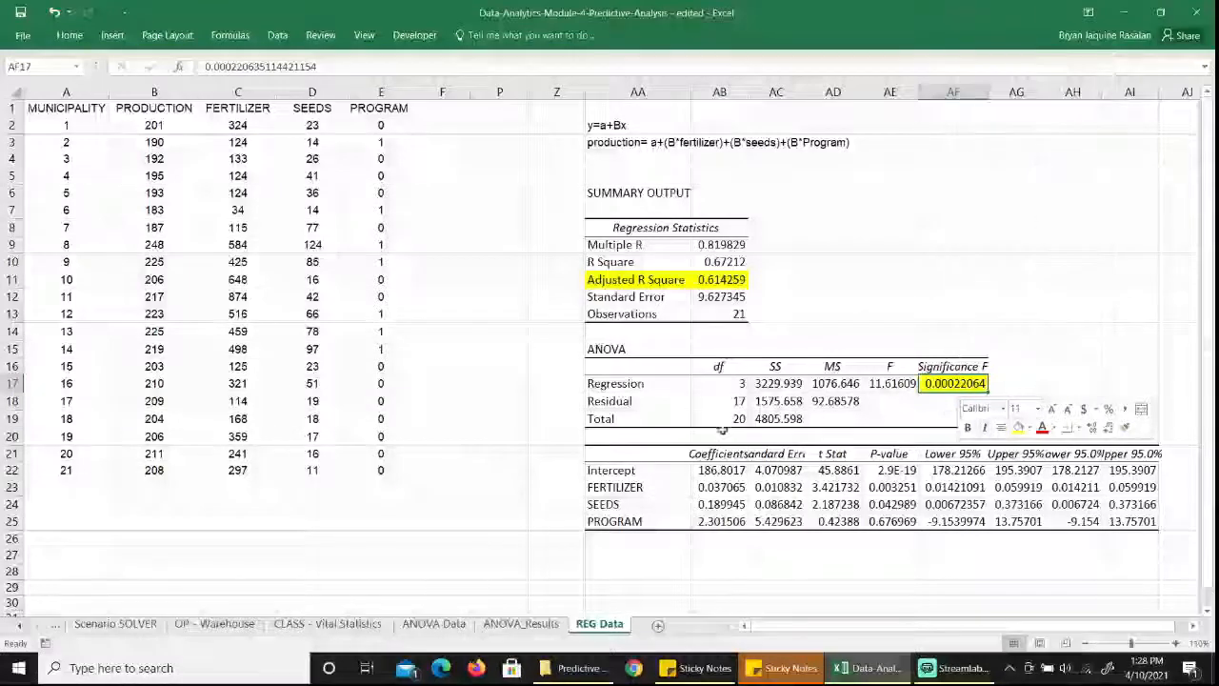
Highlight the Coefficients in AB22:AB25 and the P-values in AE22:AE25 in yellow
left_click(709, 471)
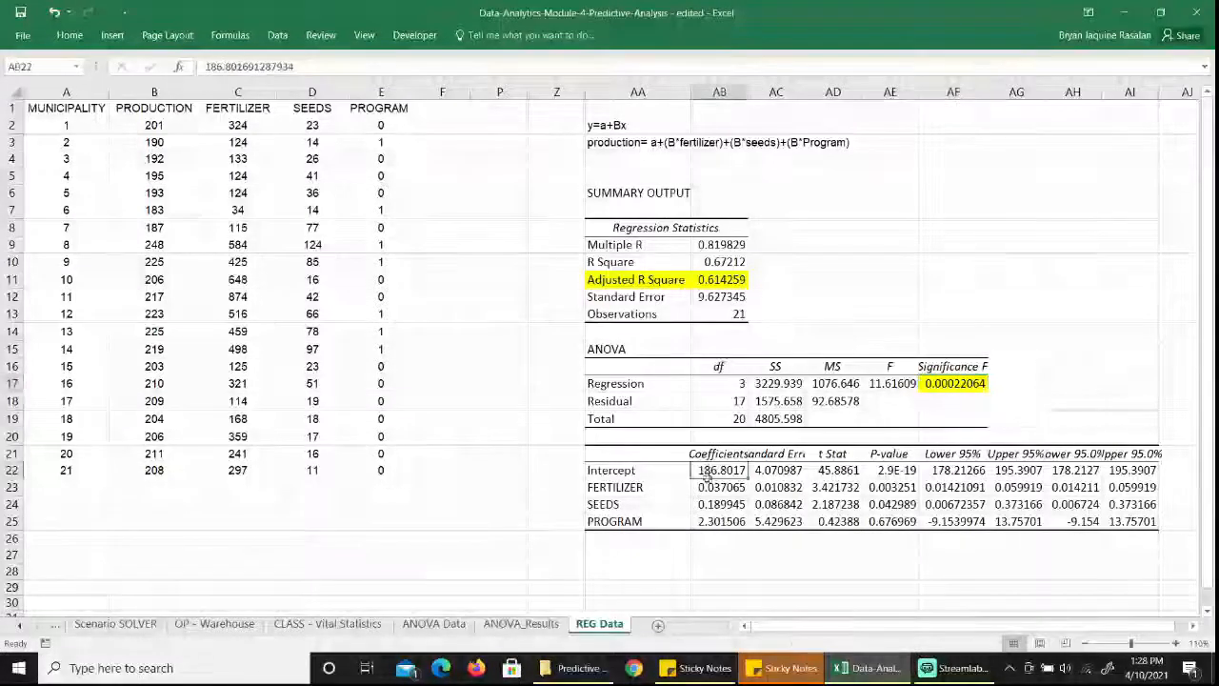
left_click_drag(706, 473, 720, 517)
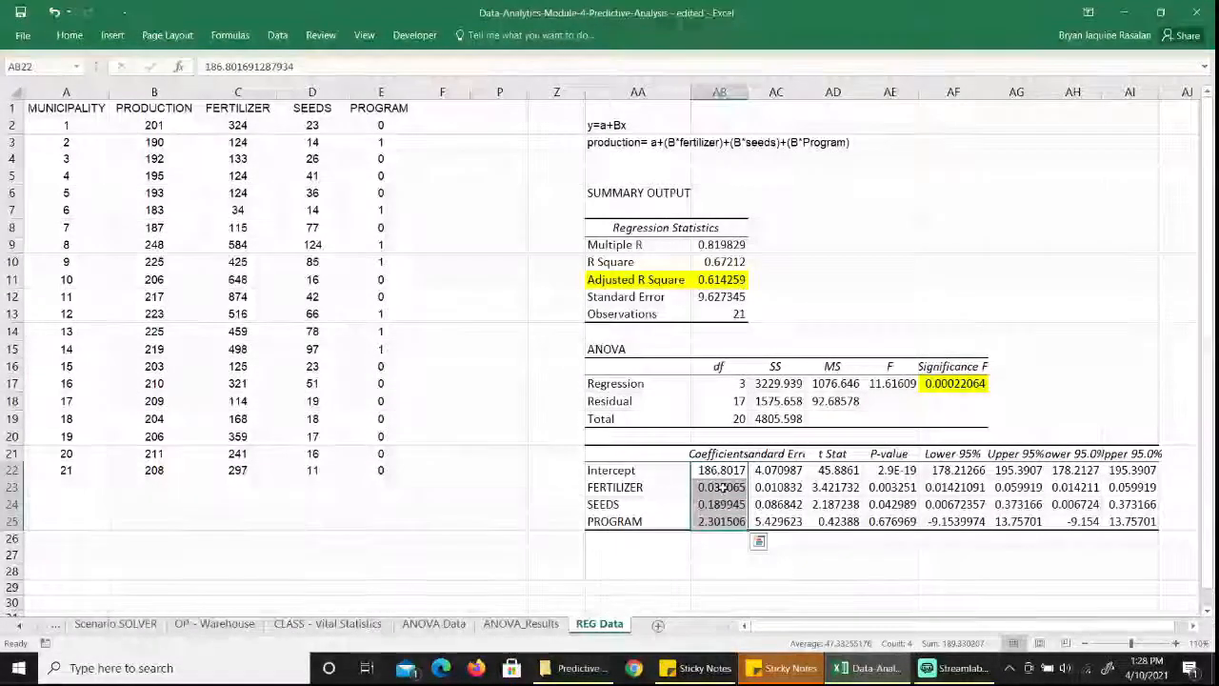
right_click(723, 487)
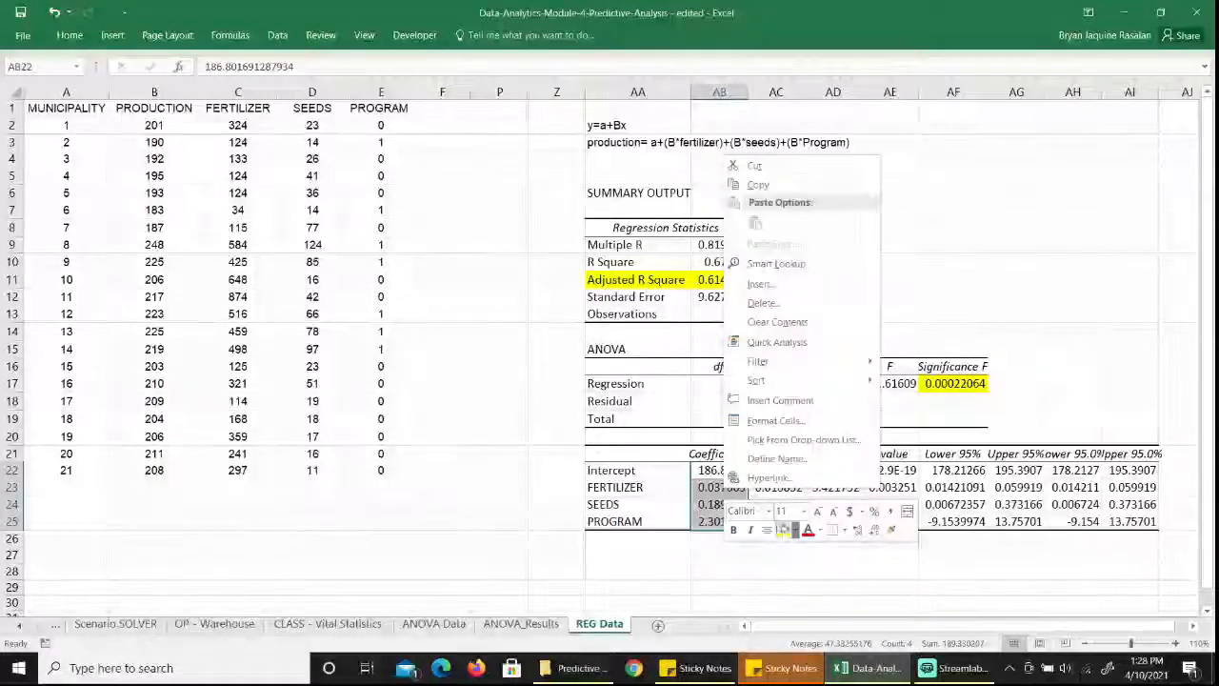
left_click(783, 530)
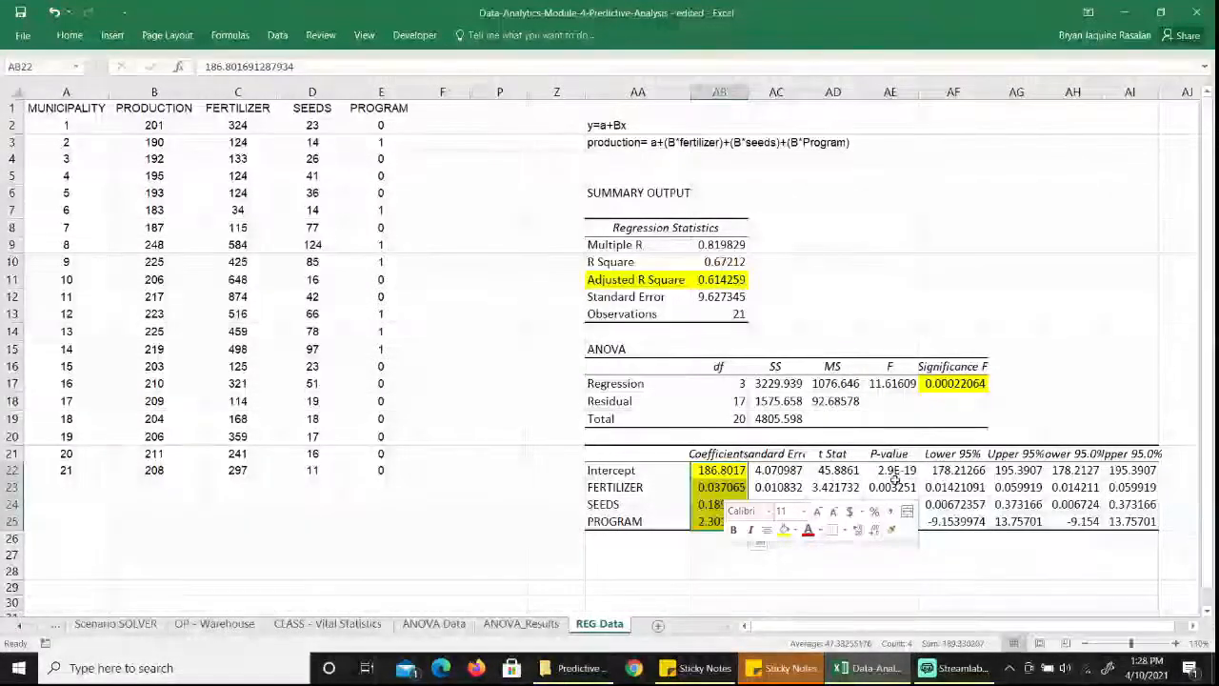
left_click_drag(895, 470, 898, 517)
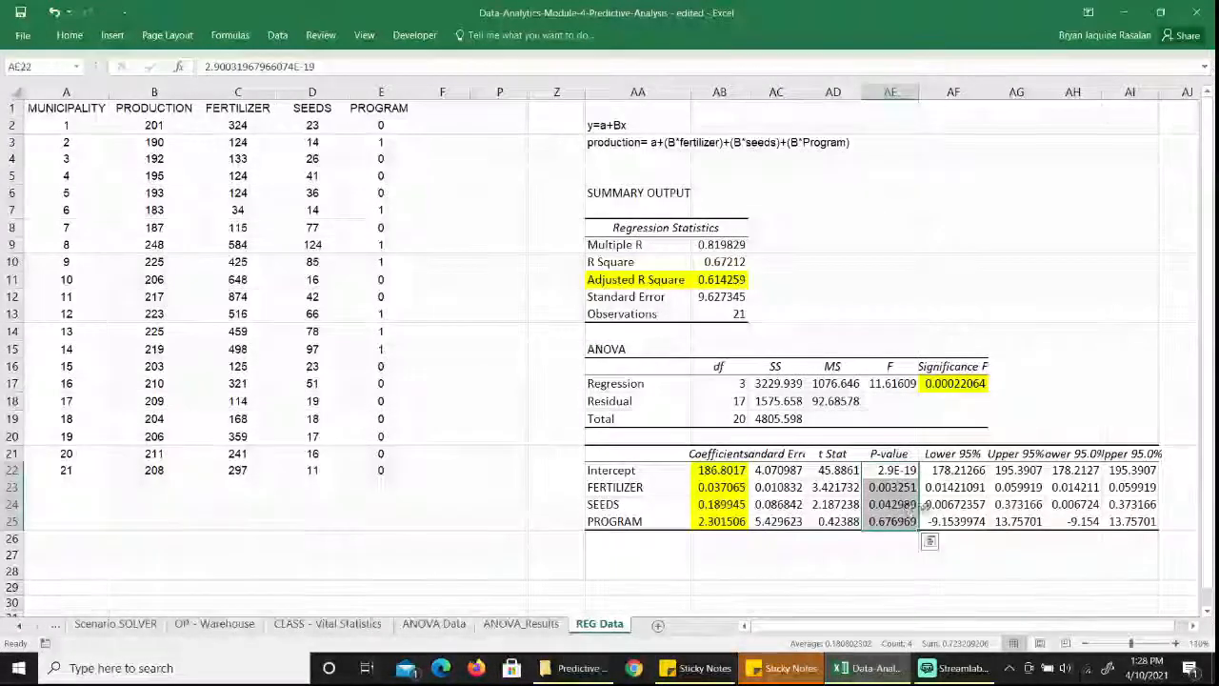
right_click(898, 517)
left_click(960, 543)
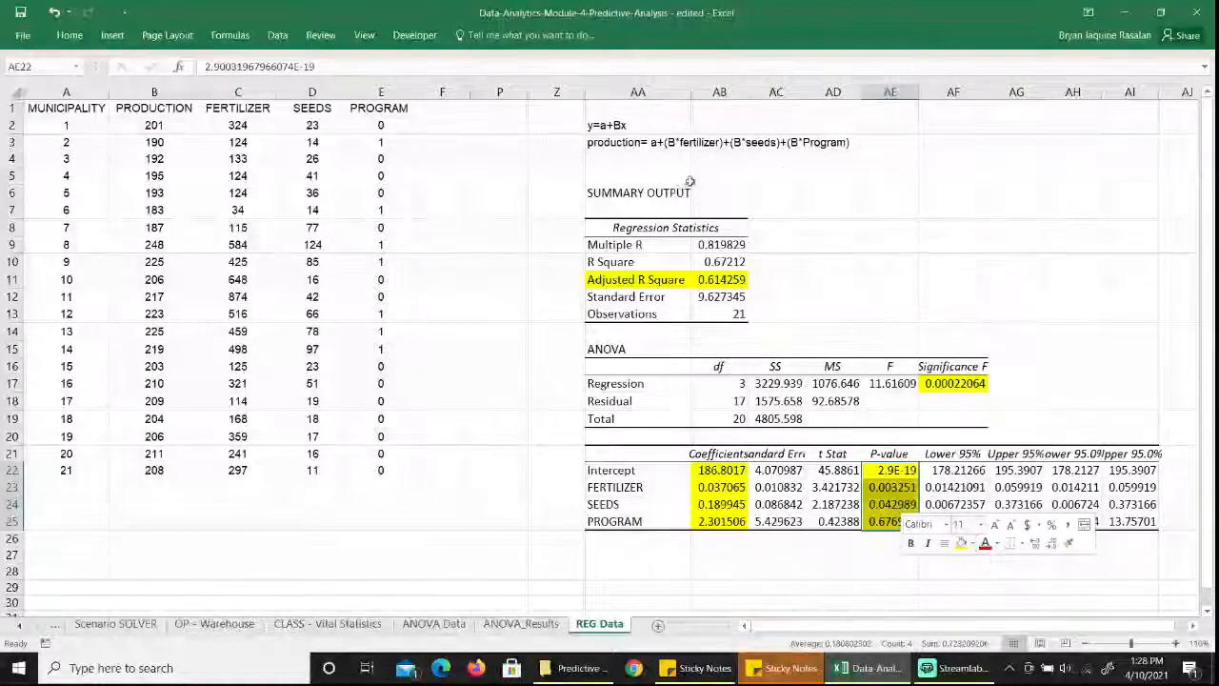
Review the Adjusted R Square and Significance F values, and widen column AB to show the coefficients in full
left_click(721, 279)
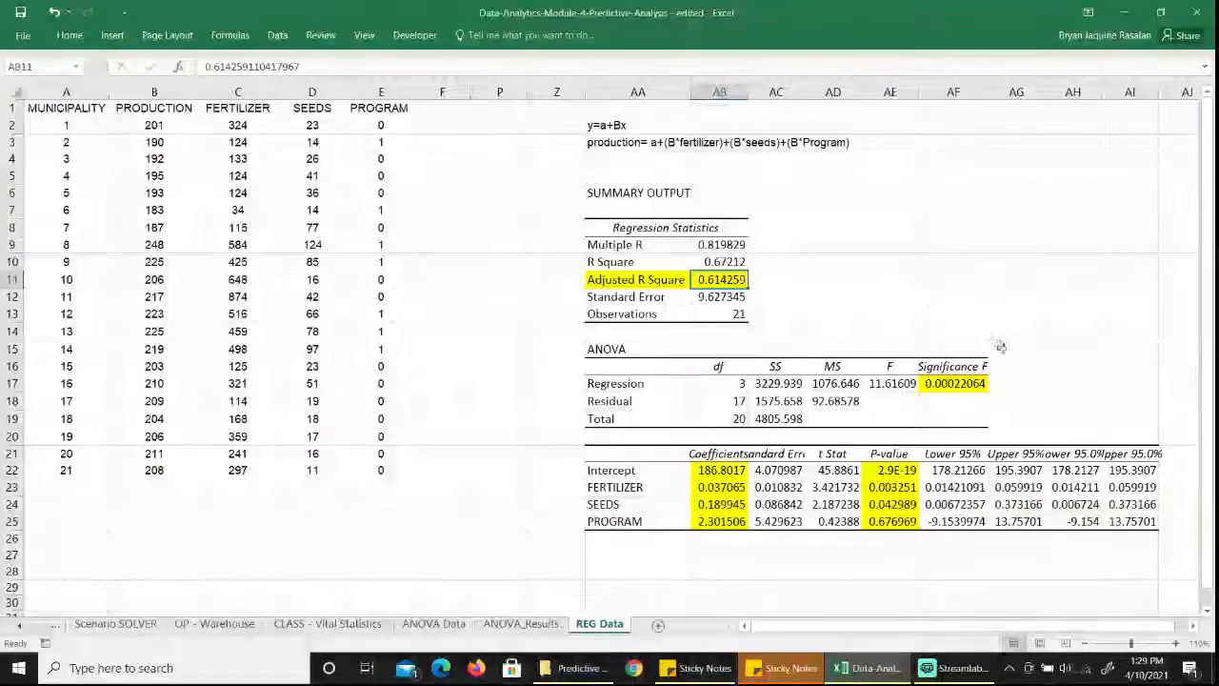
left_click(981, 382)
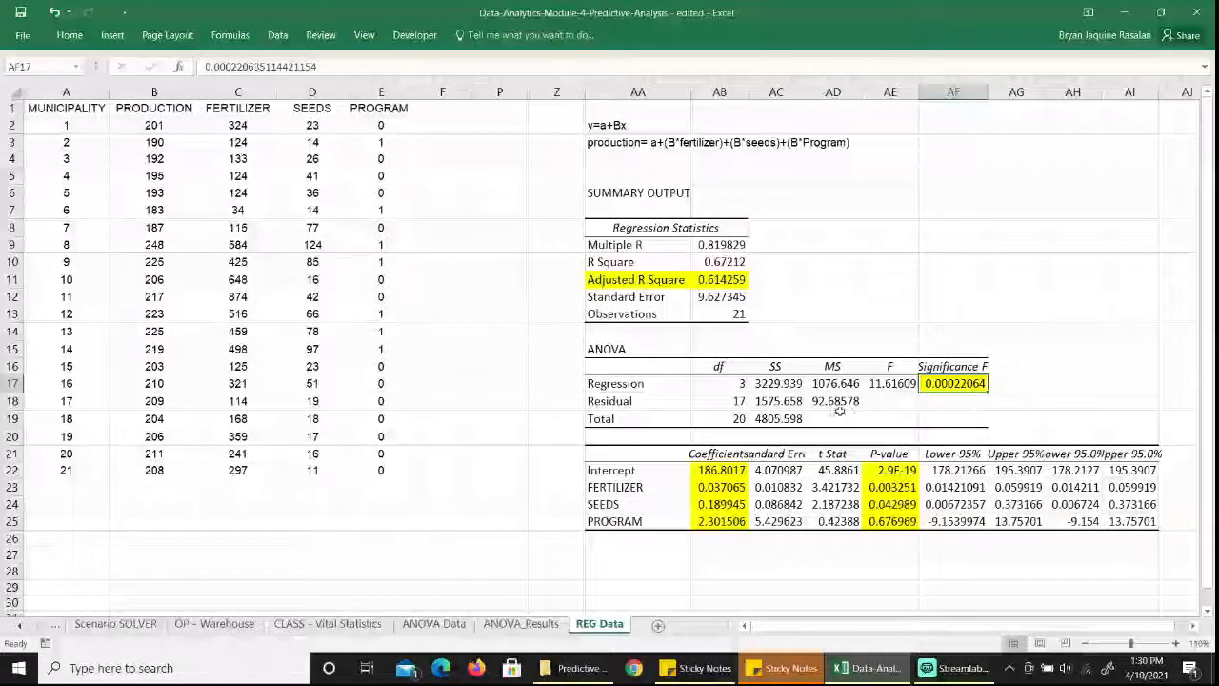
left_click_drag(748, 99, 764, 99)
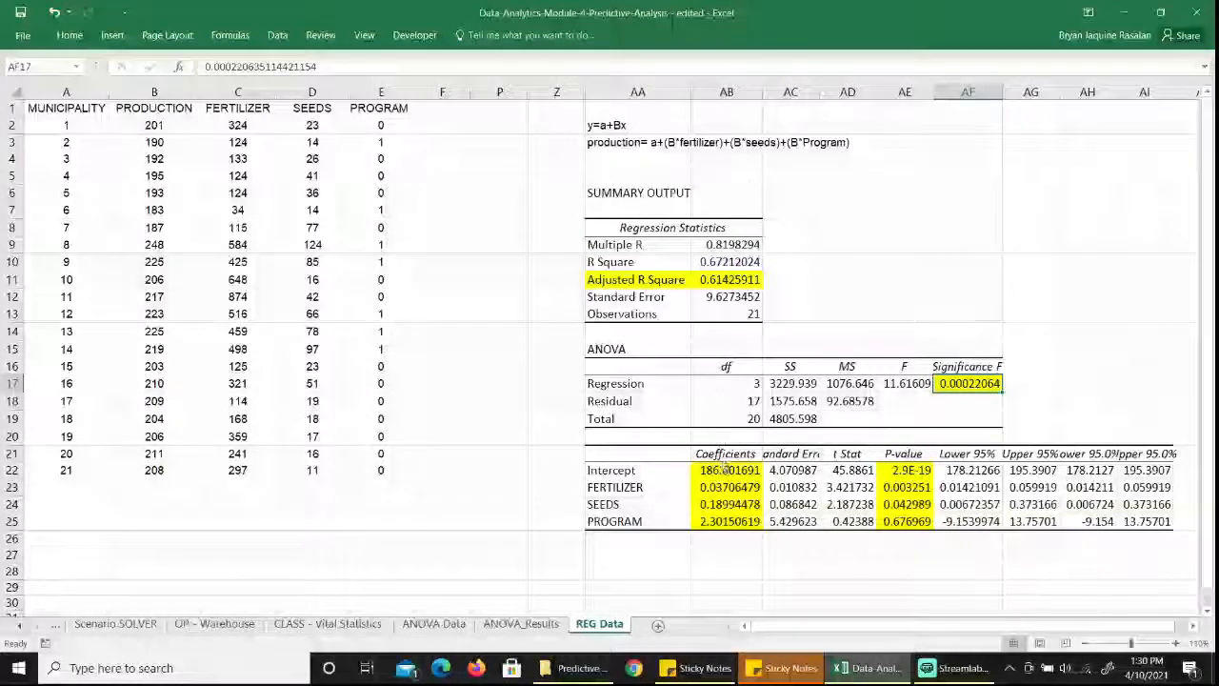
left_click(730, 471)
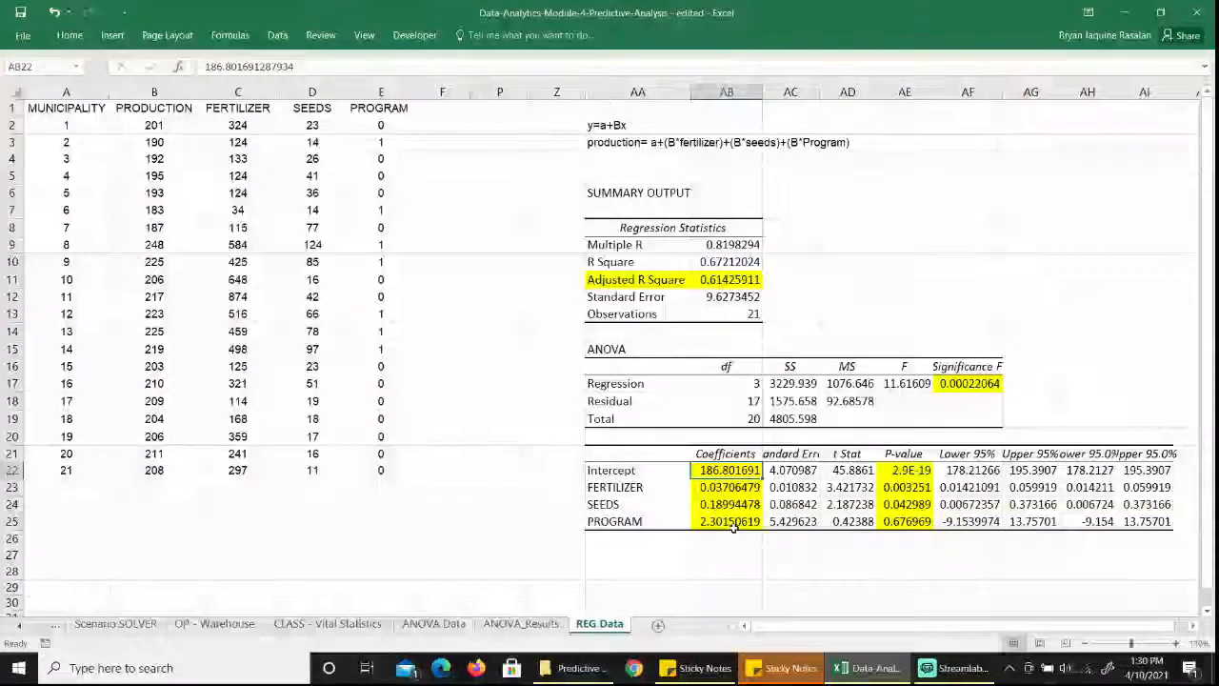
Copy the general production equation into AA4 and replace everything after the equals sign with Intercept
left_click(647, 159)
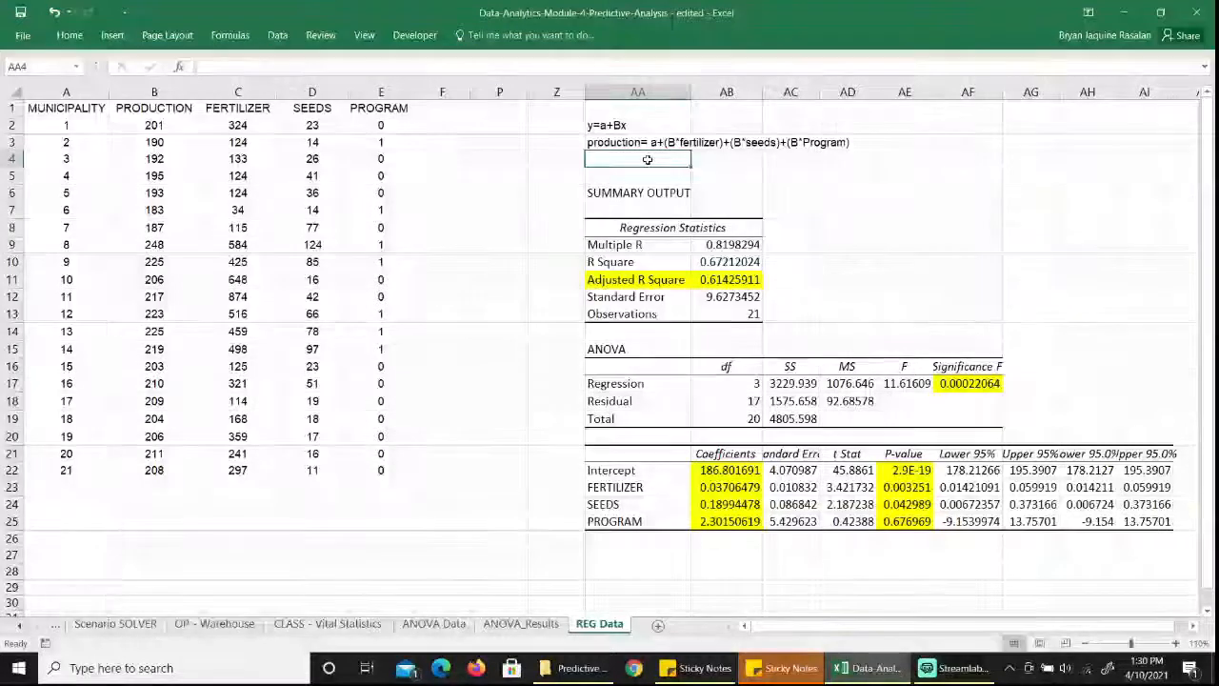
double_click(646, 159)
key("ctrl+v")
left_click_drag(648, 159, 851, 159)
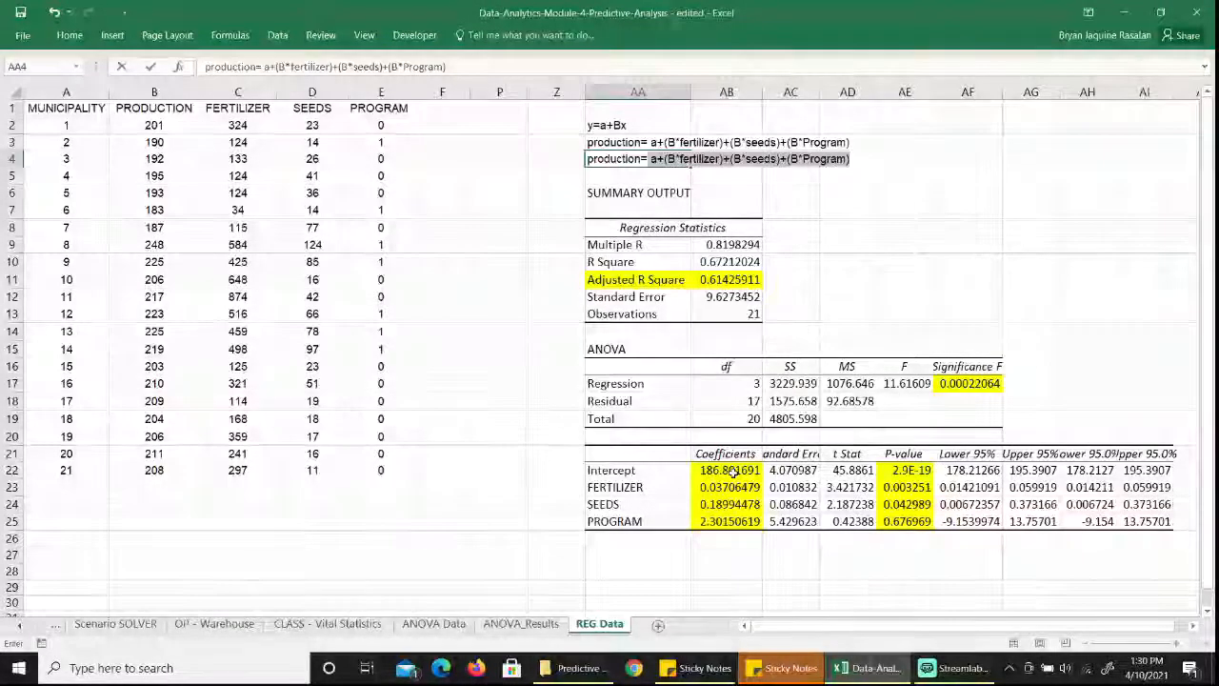
type("(")
type("ntercept")
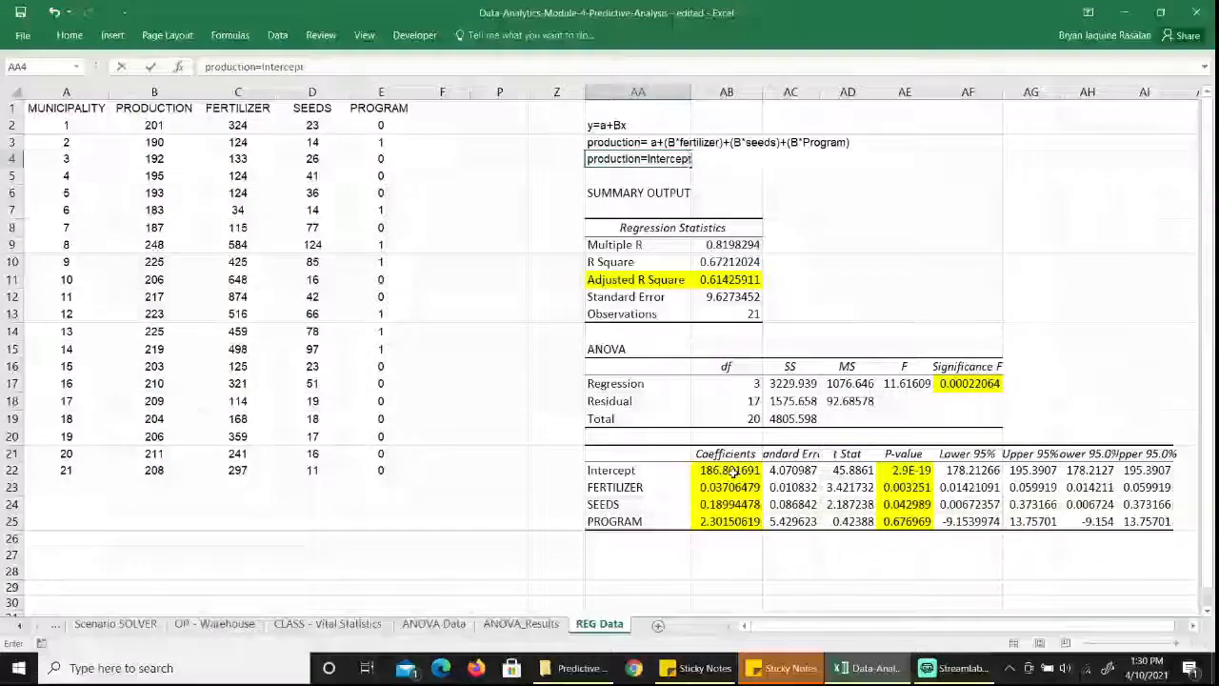
Extend the AA4 equation with the fertilizer and seeds terms, +(0.03*fertilizer)+(0.18*seeds)+
type("+(")
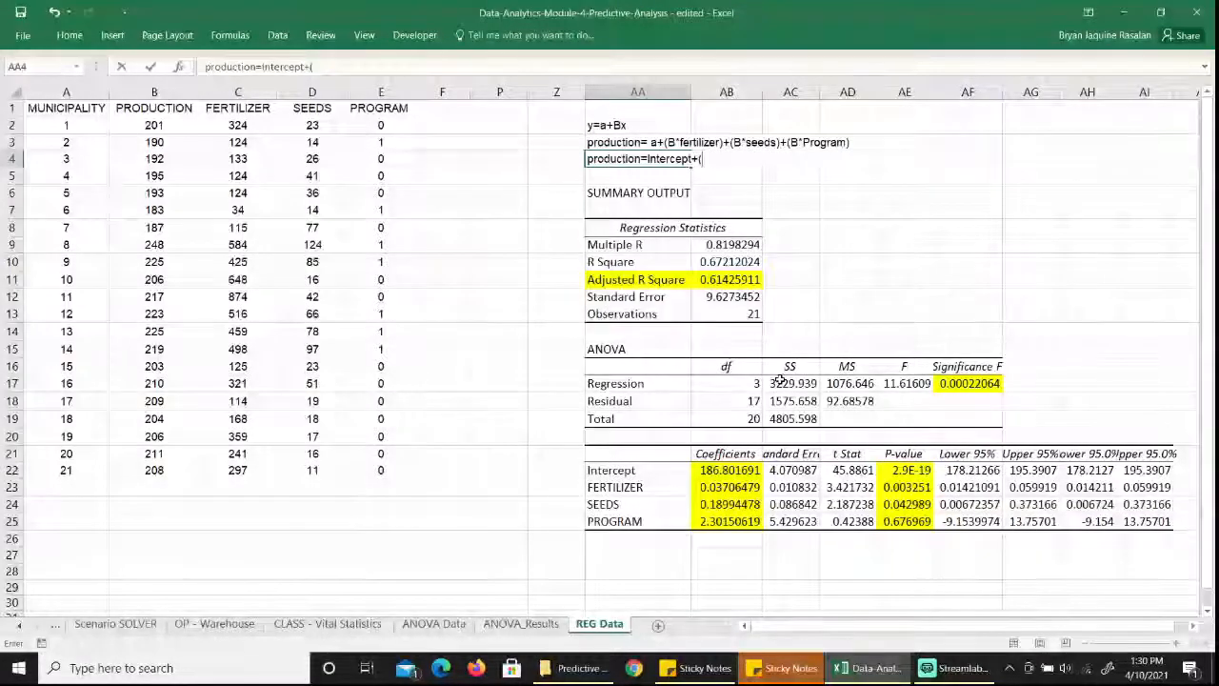
type("0.0")
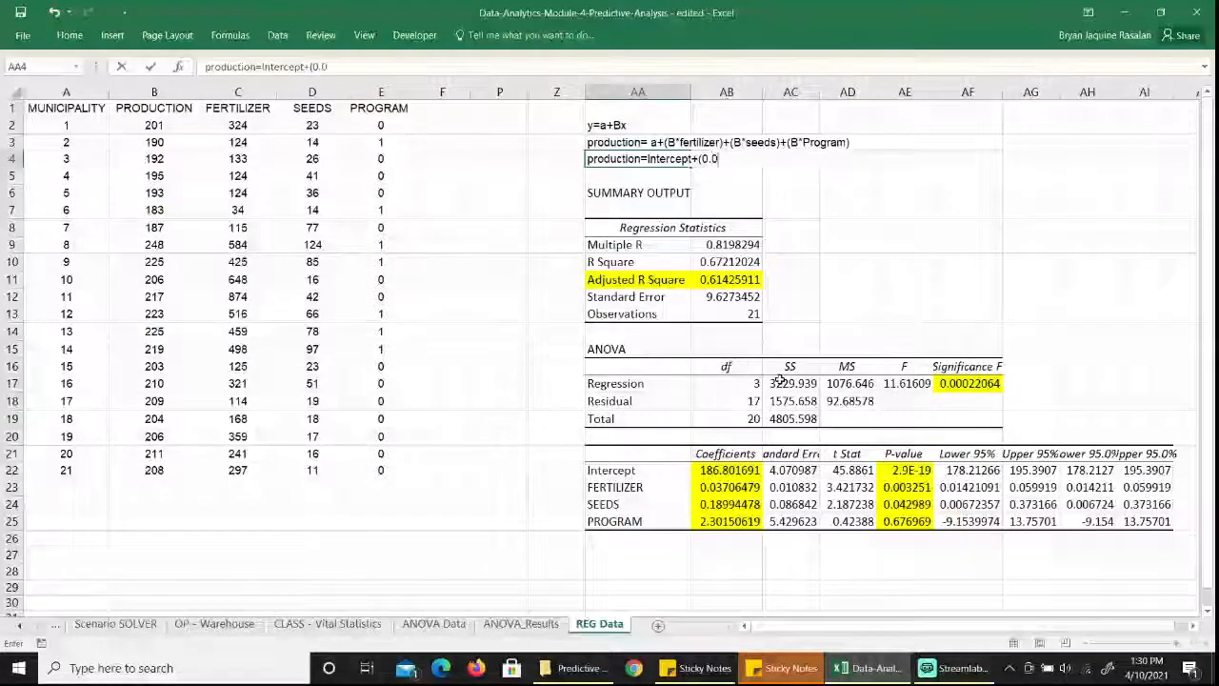
type("3*fertilizer)")
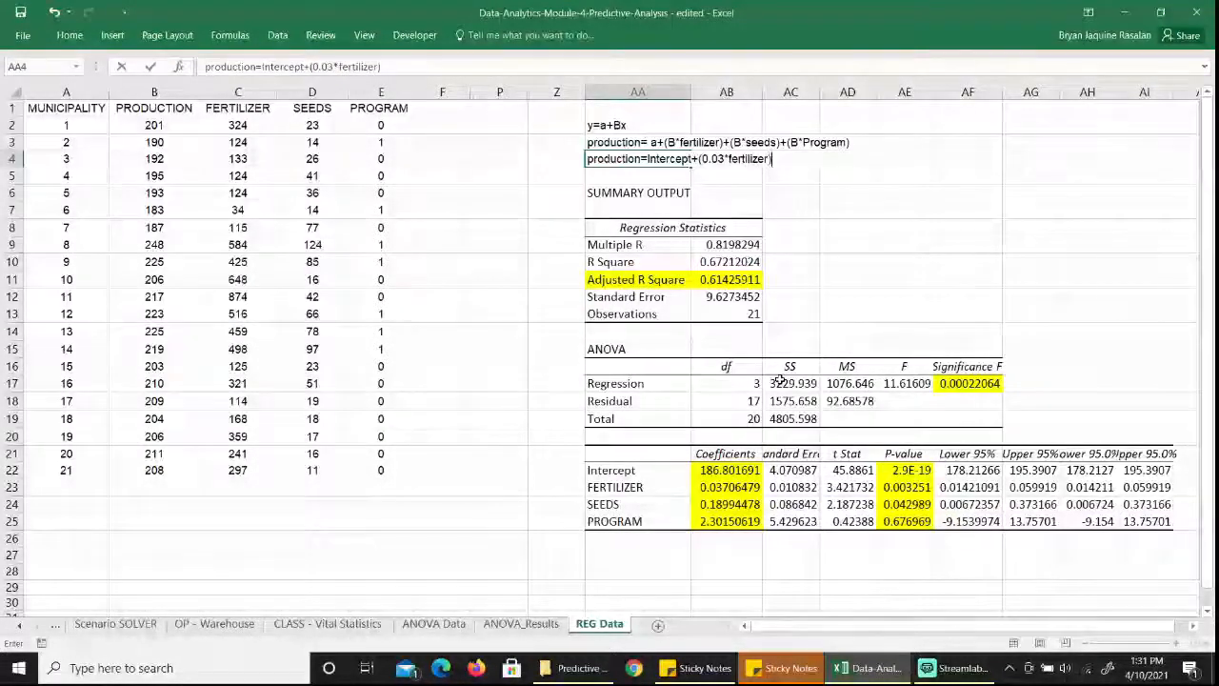
type("+(")
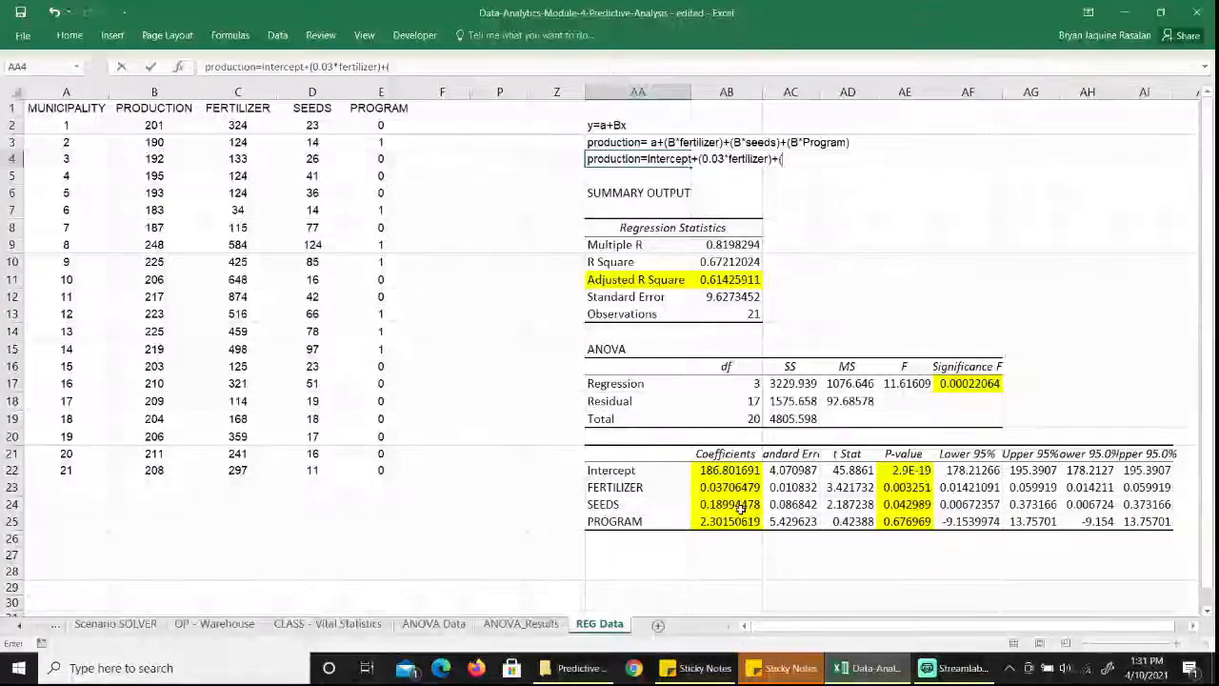
type("0.18*")
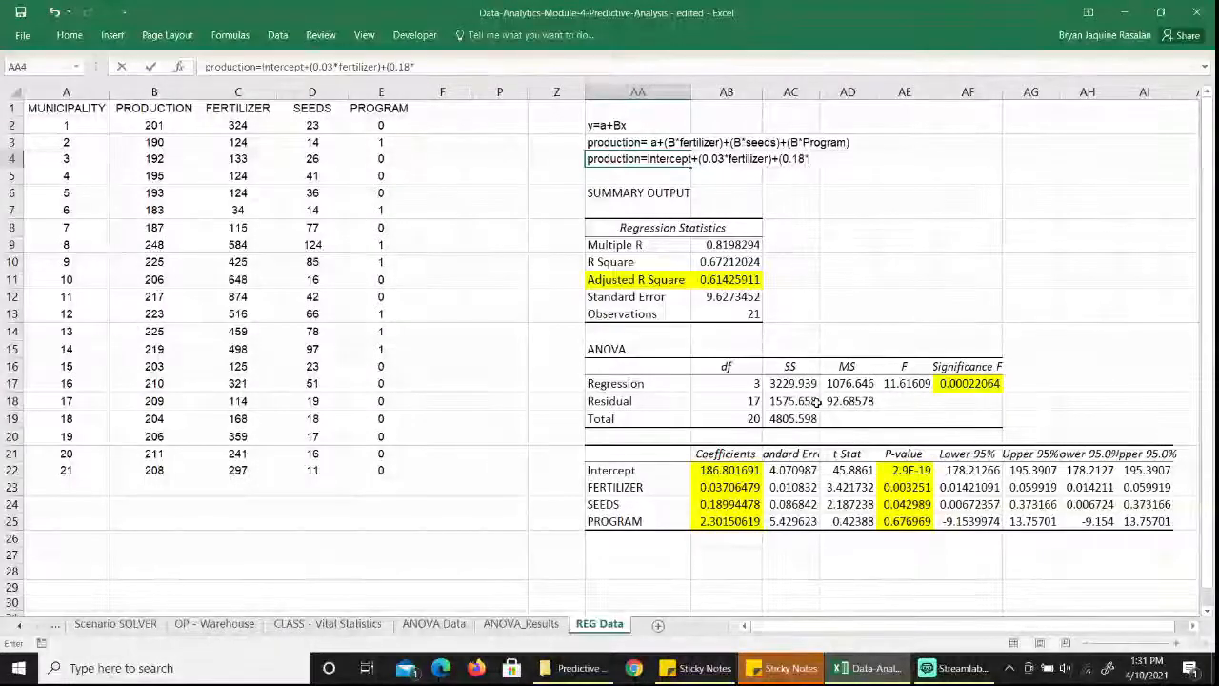
type("seeds)+")
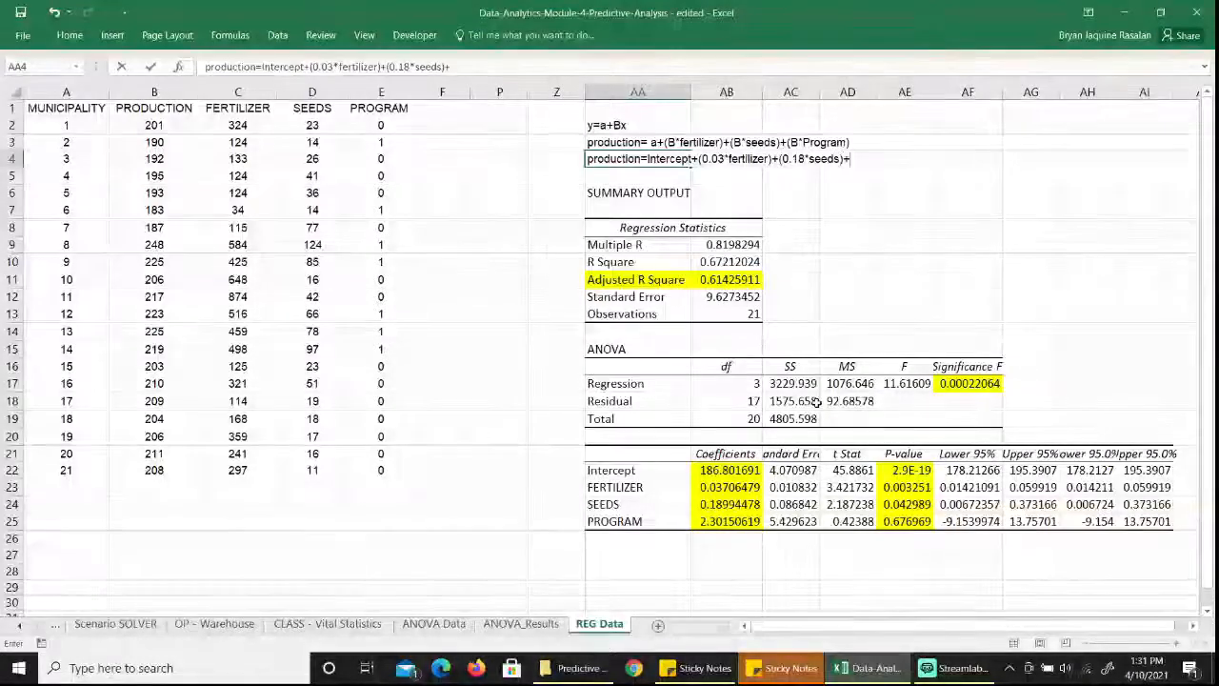
Complete the AA4 equation with the program term (2.30*Program) and commit the entry
type("(2")
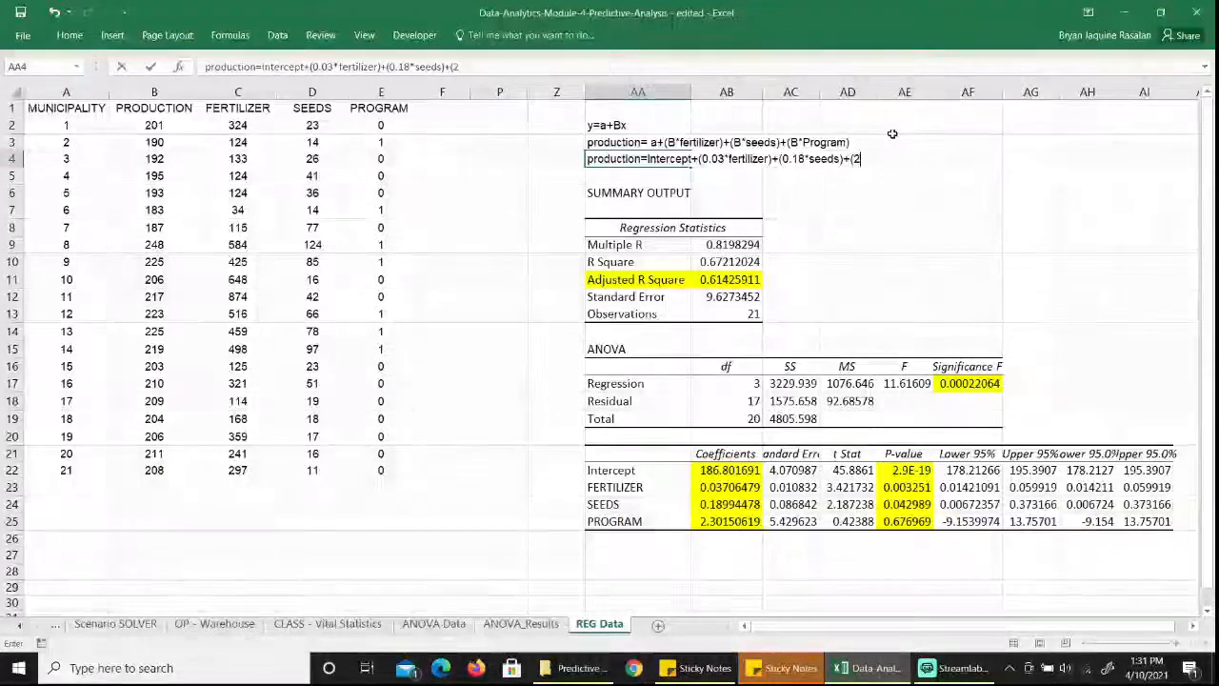
type(".30")
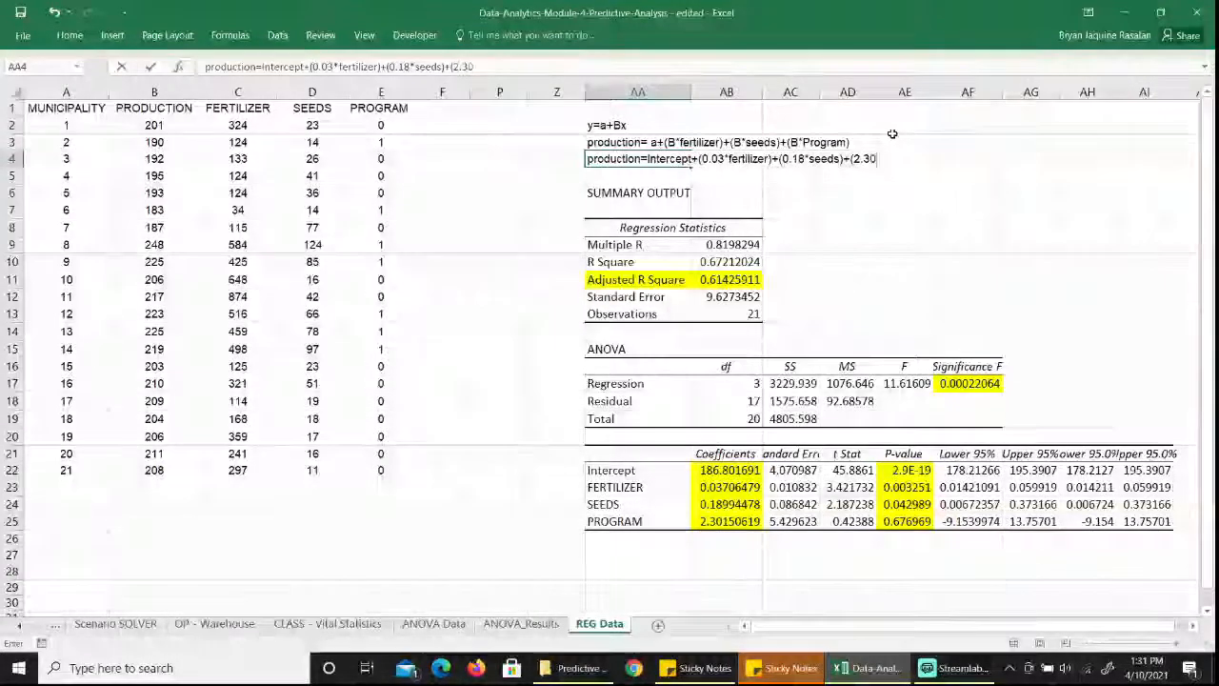
type("*")
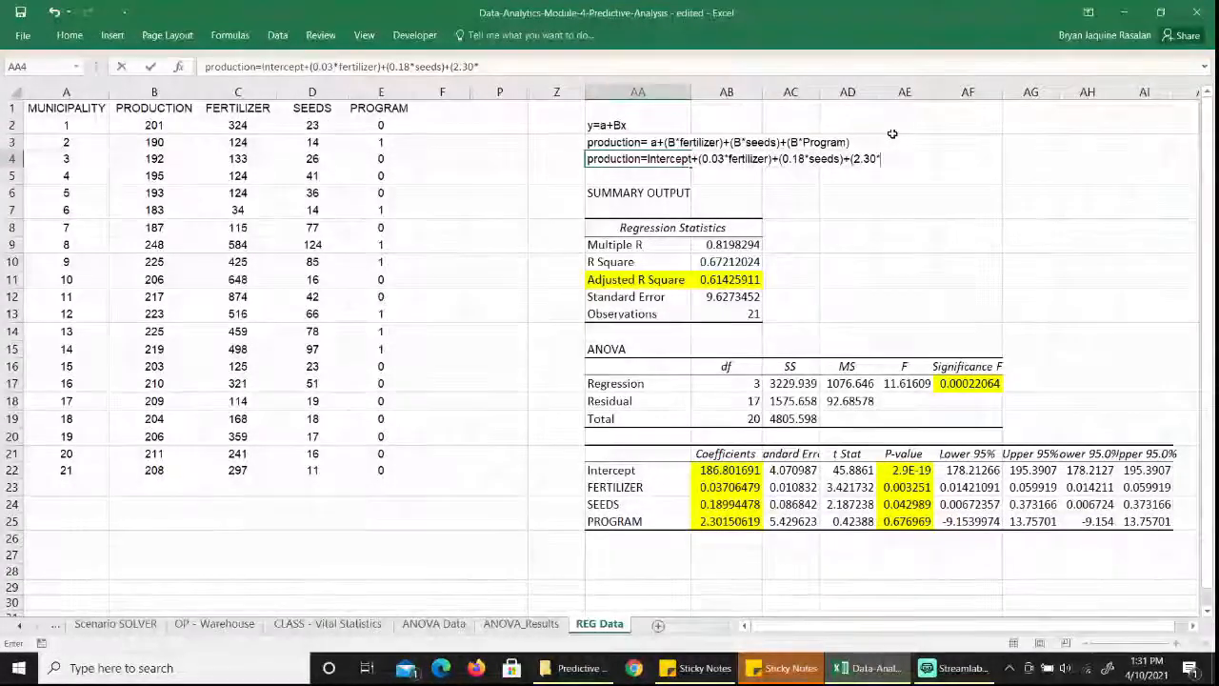
type("Pro")
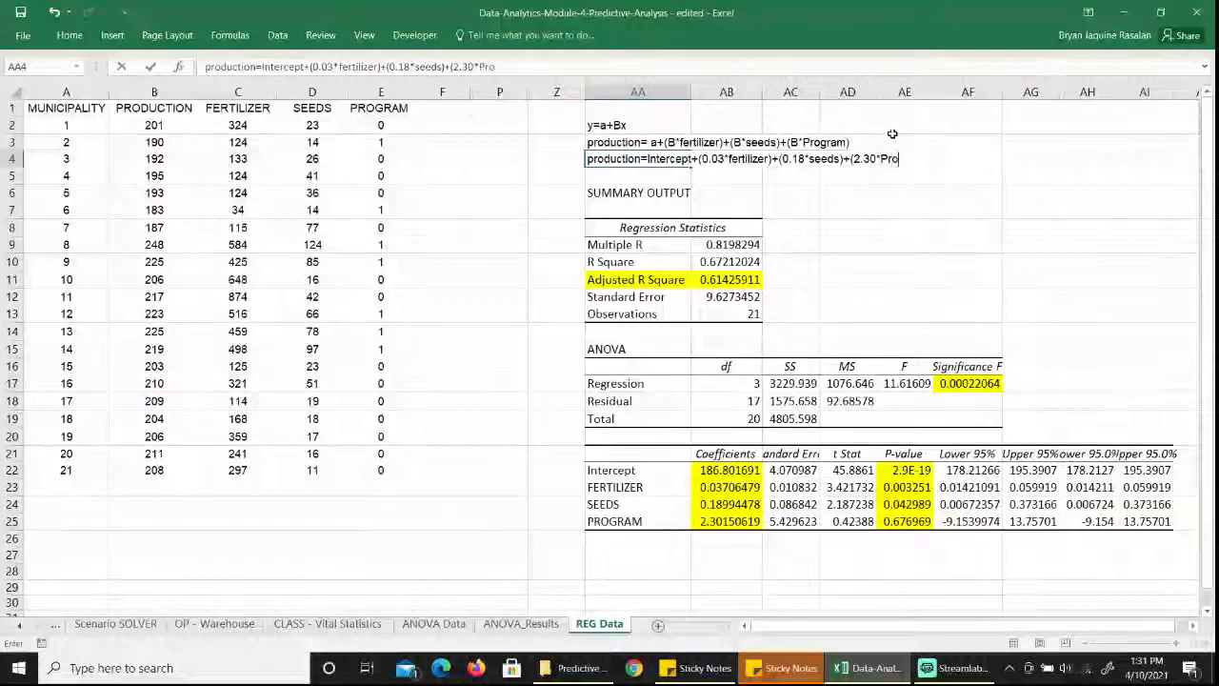
type("gram)")
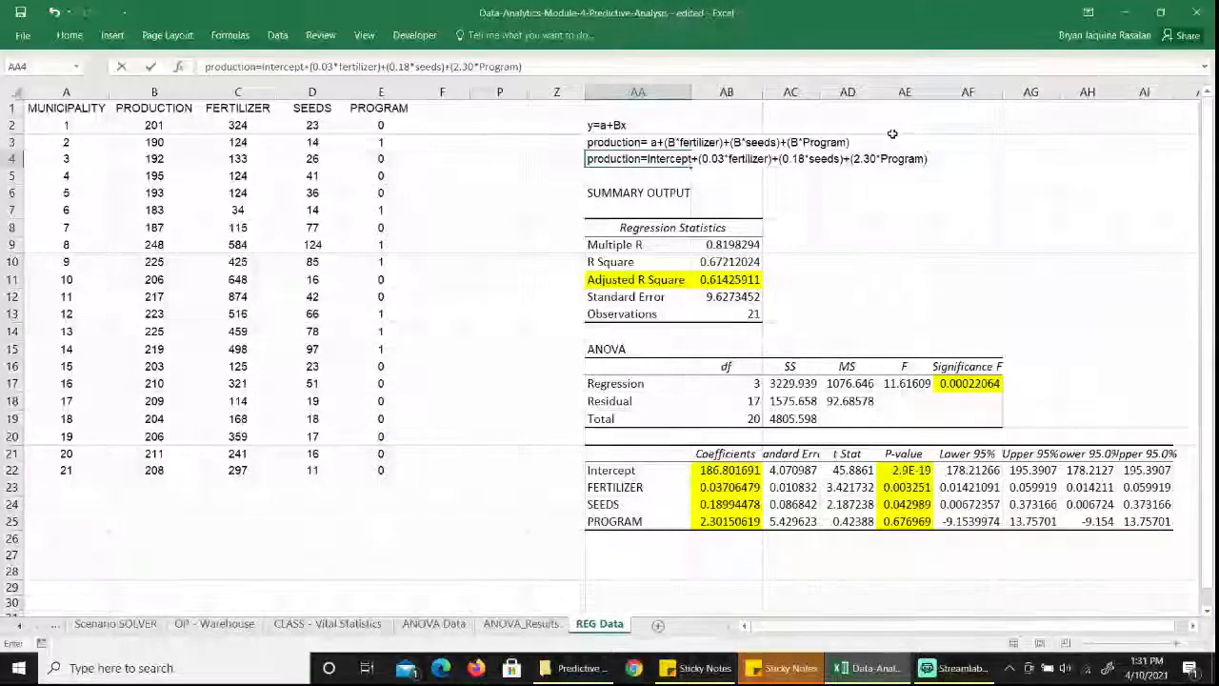
key("Return")
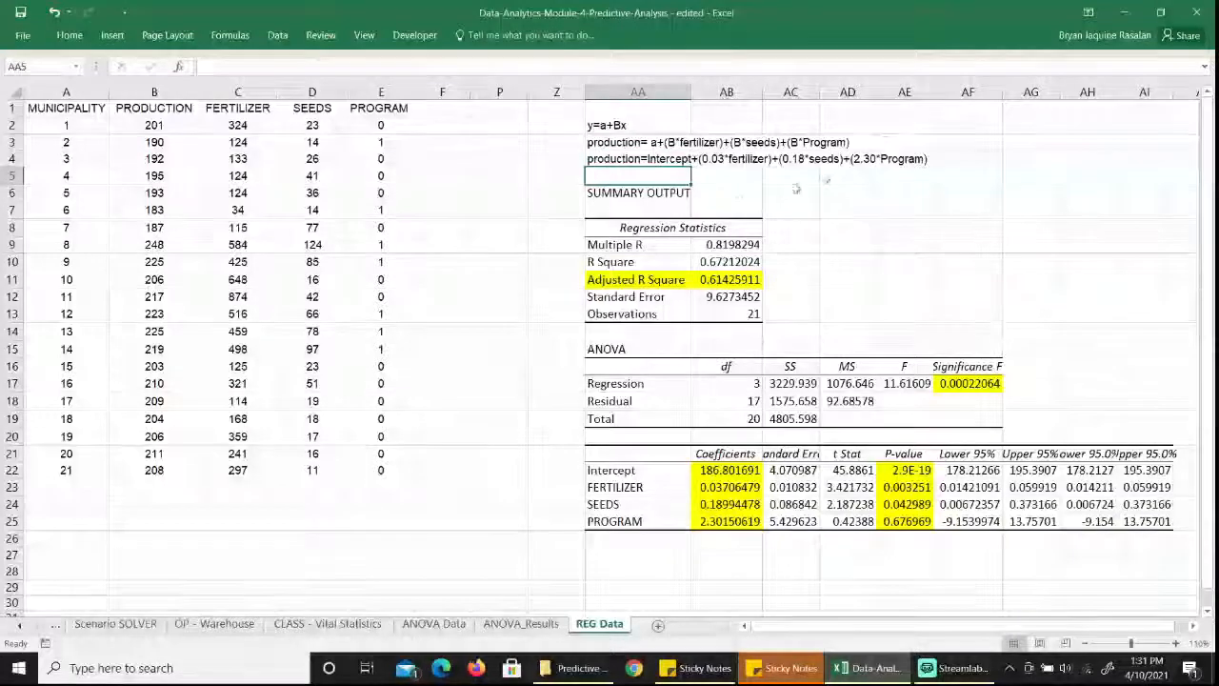
left_click(674, 159)
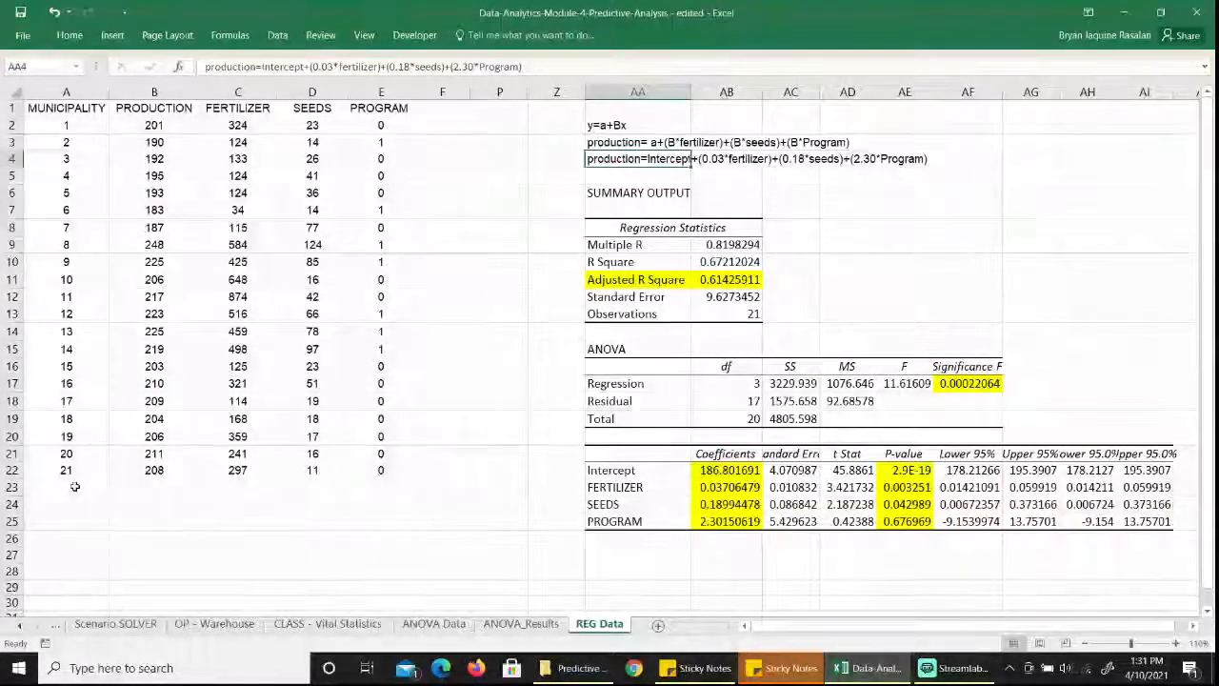
Enter 22 in A24 as a new municipality below the data table
left_click(153, 488)
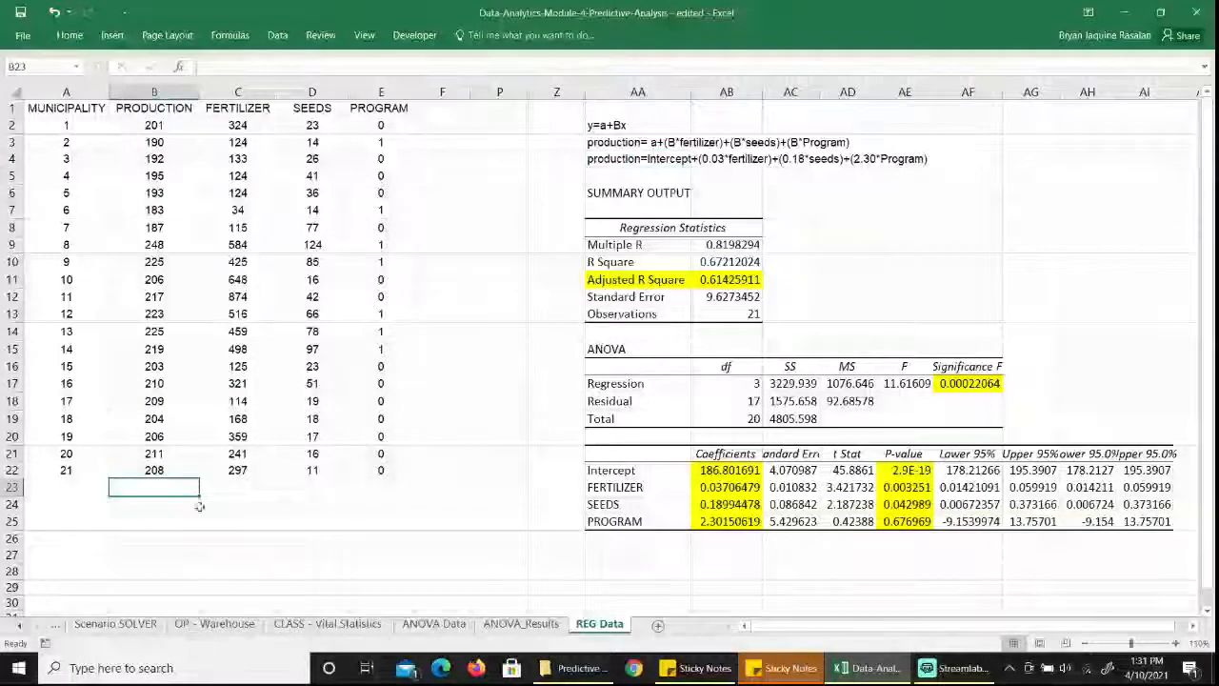
left_click(107, 503)
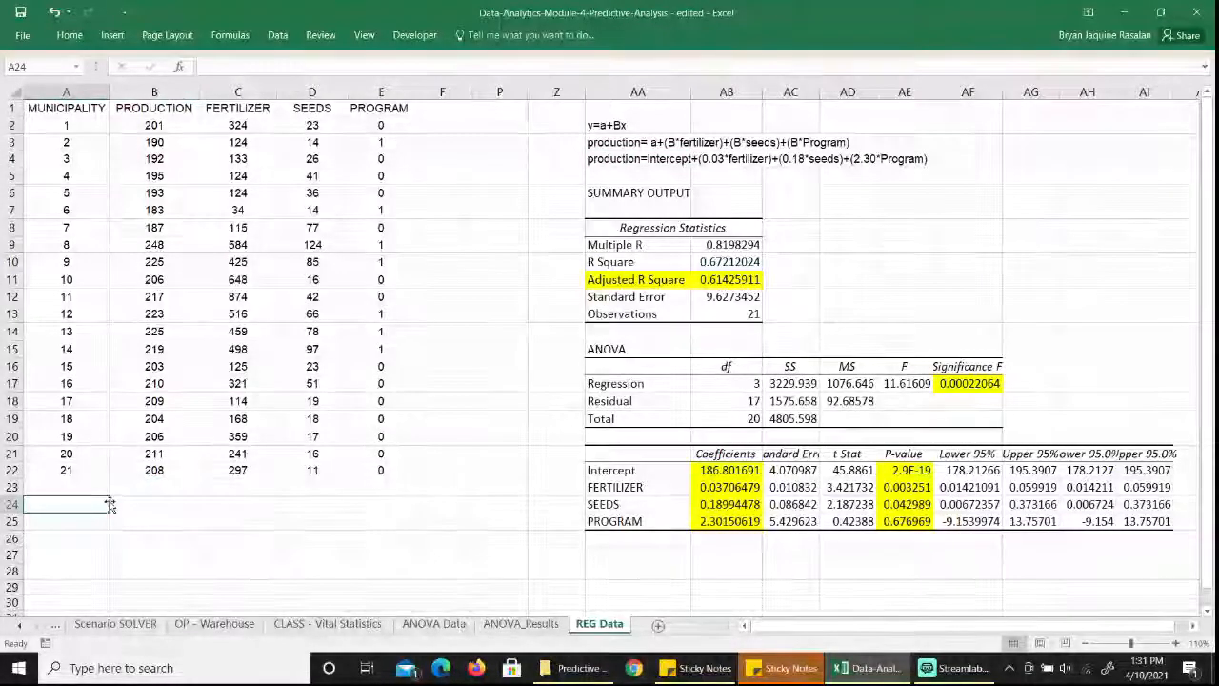
type("22")
left_click(158, 502)
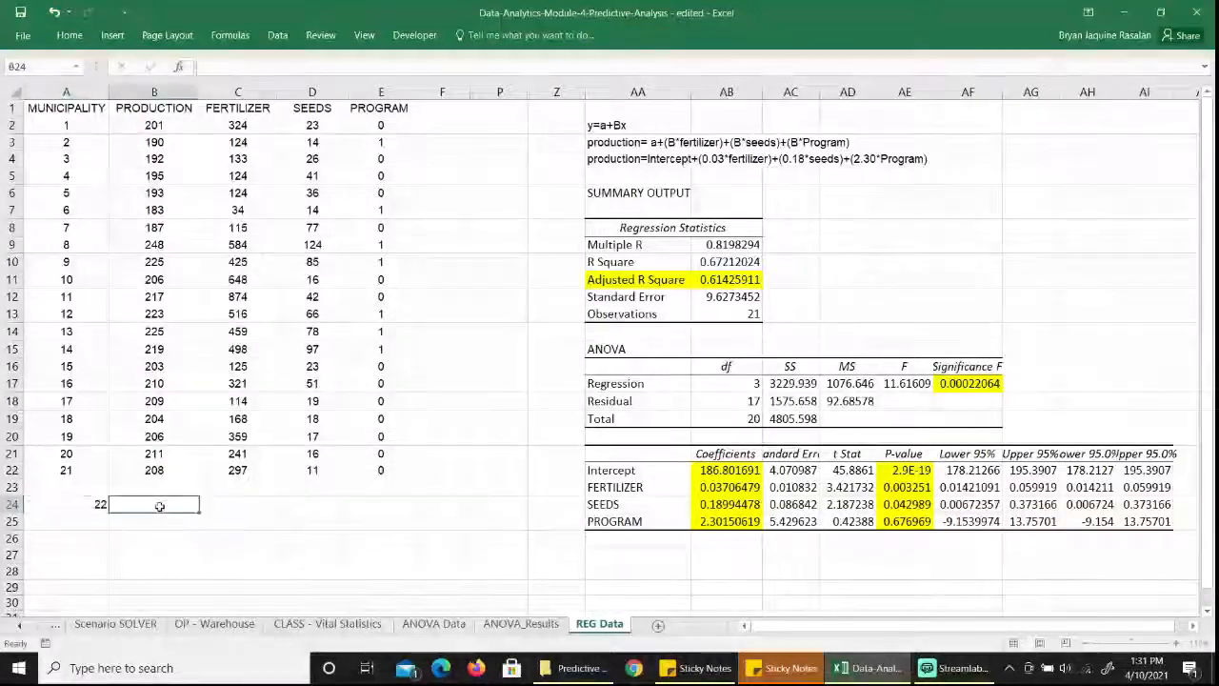
Fill in the predictors for municipality 22: fertilizer 200 in C24, seeds 50 in D24 and program 1 in E24
left_click(273, 498)
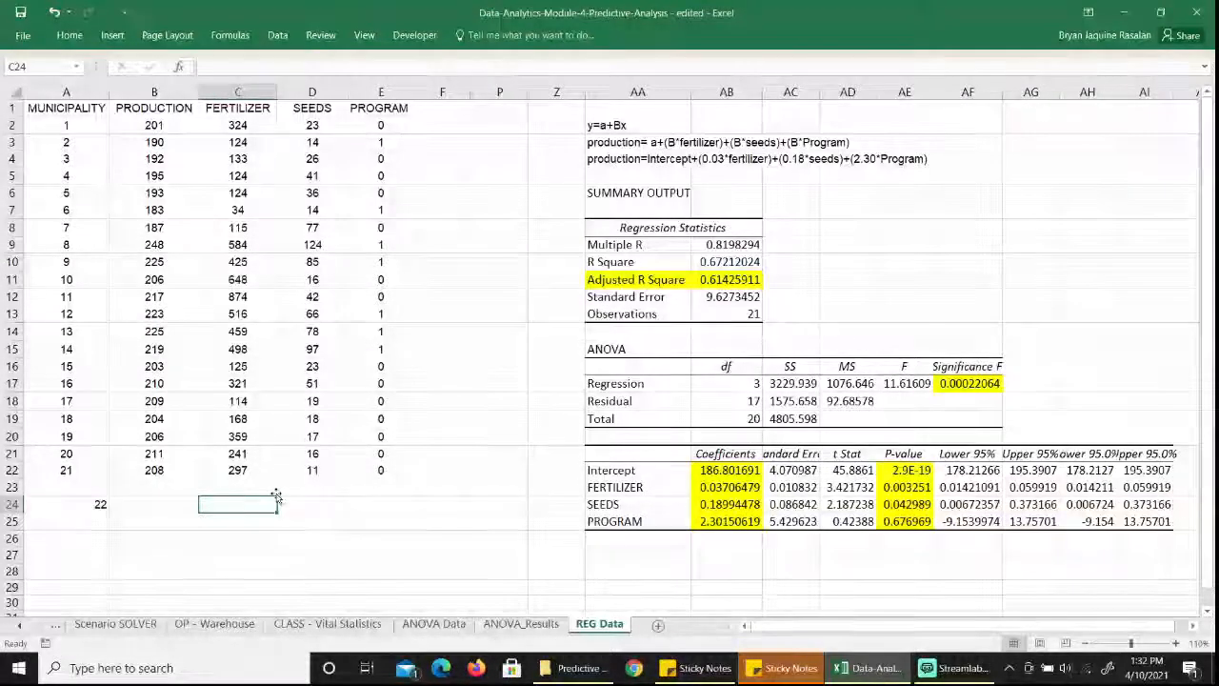
type("200")
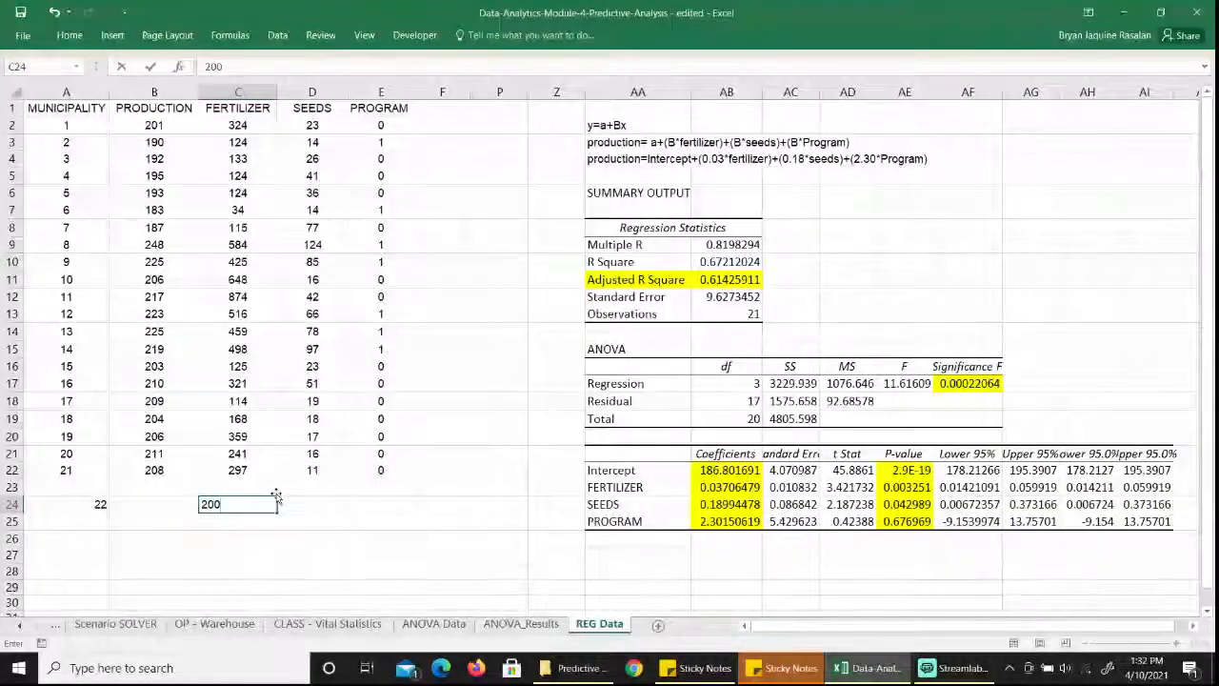
key("Tab")
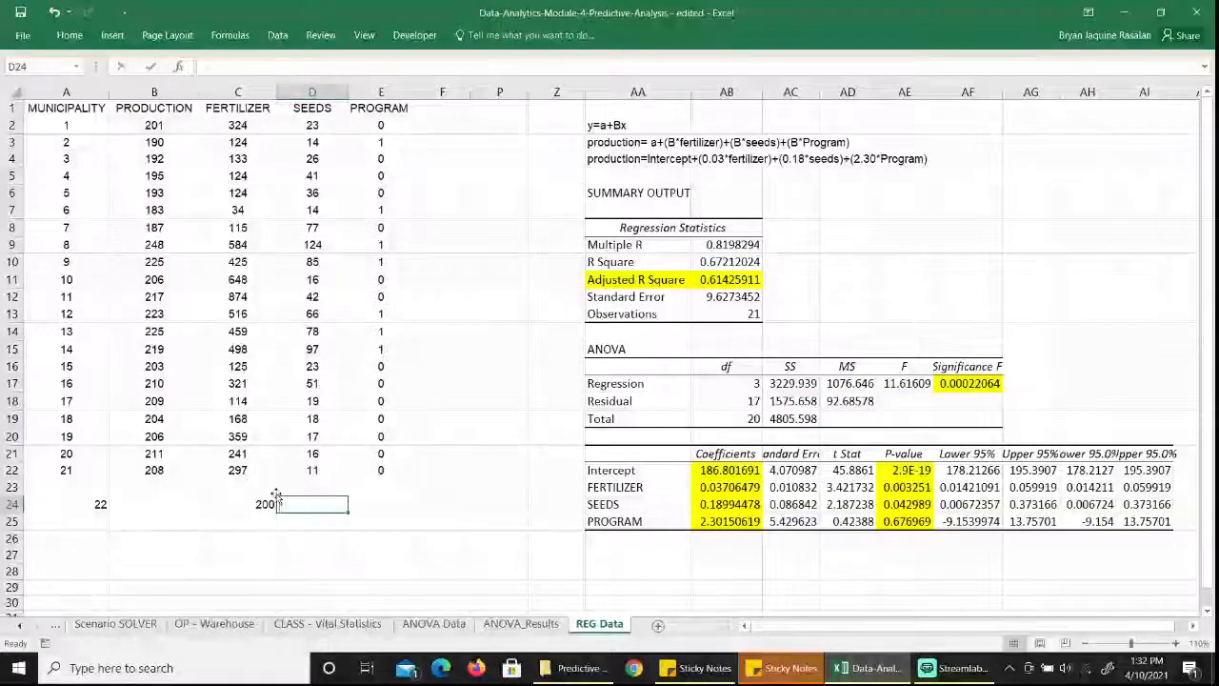
type("50")
left_click(382, 501)
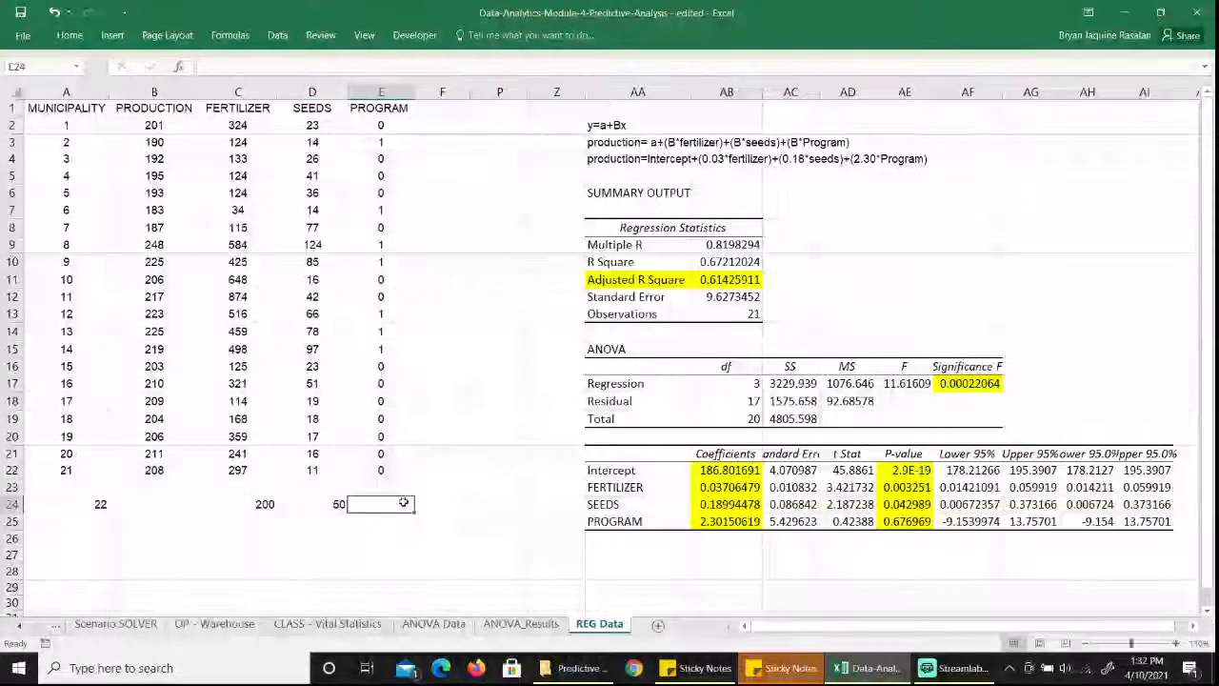
type("1")
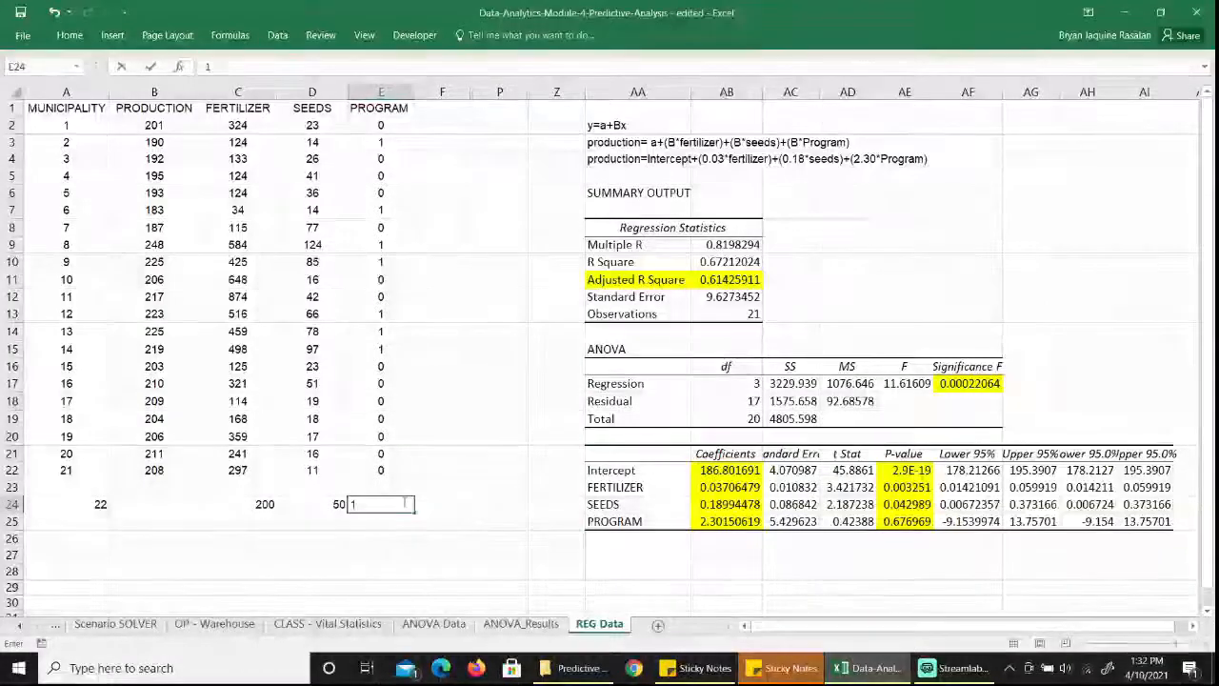
key("Escape")
key("Down")
key("Left")
key("Left")
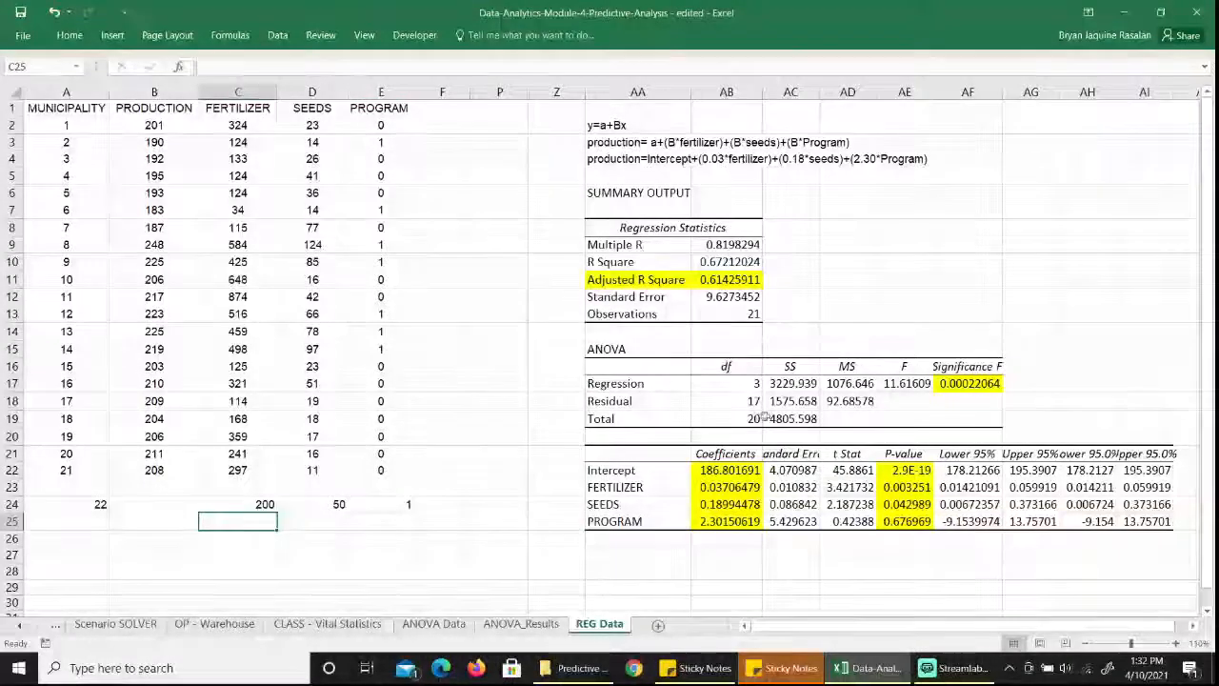
Begin the predicted production formula in B24 with the intercept and fertilizer term, =AB22+(AB23*C24)
left_click(175, 504)
type("=")
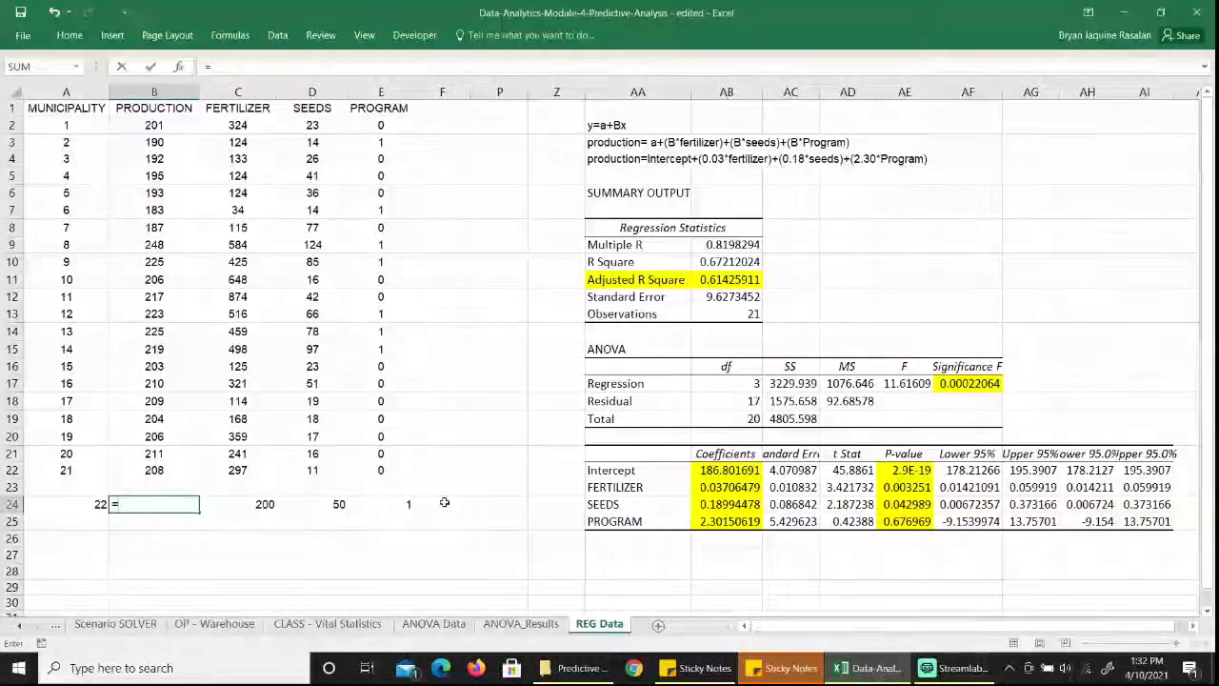
left_click(743, 470)
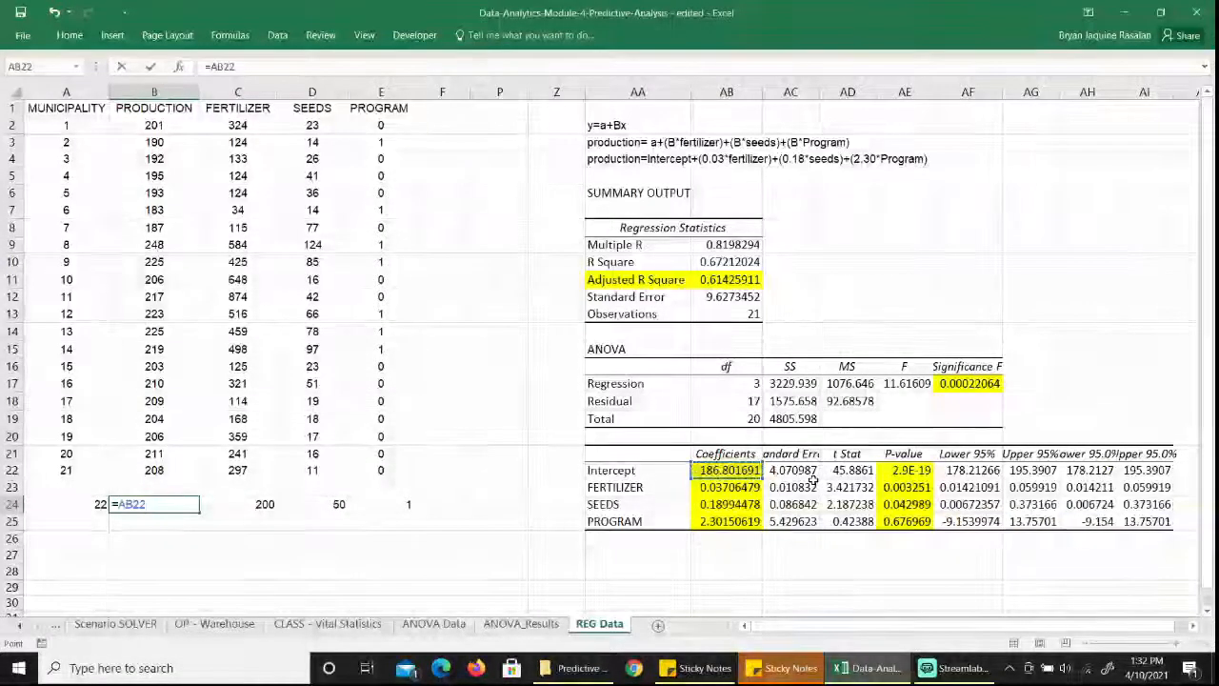
type("+(")
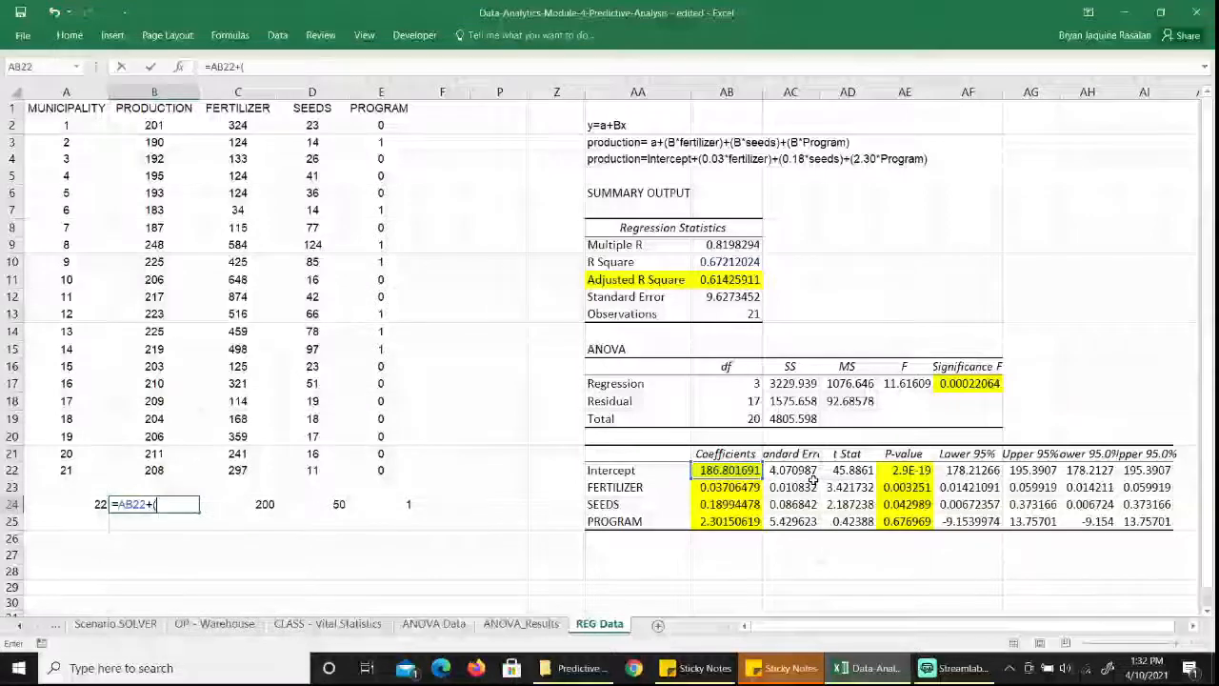
left_click(740, 489)
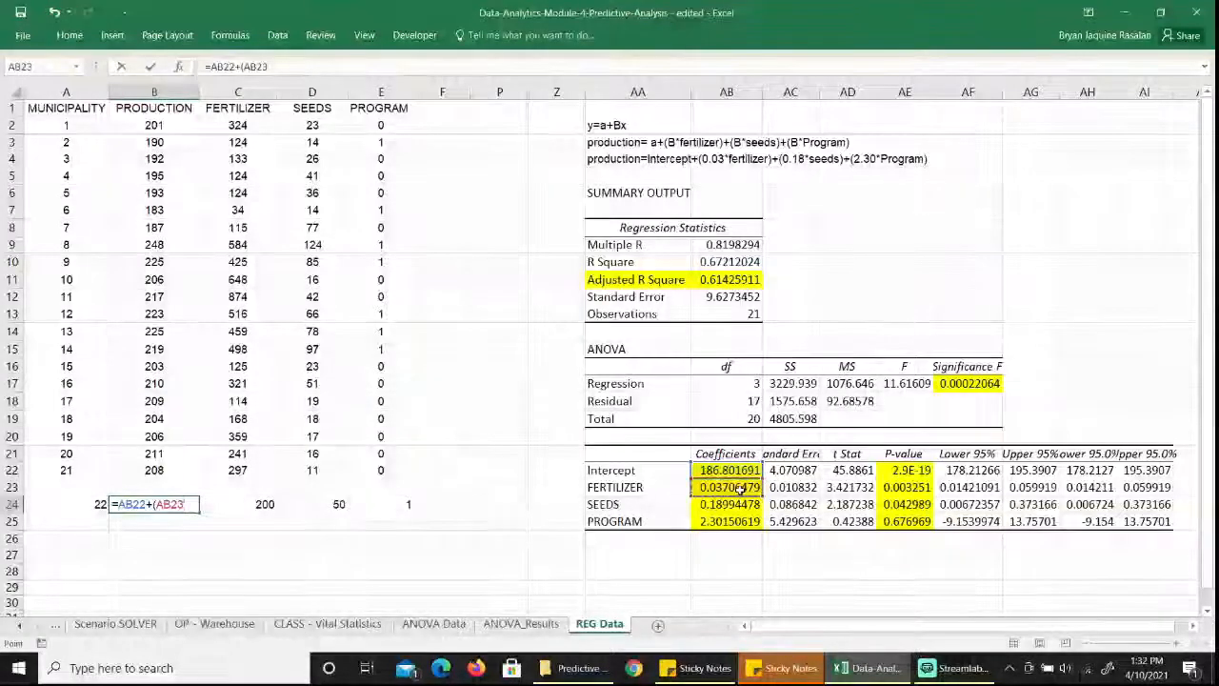
type("*")
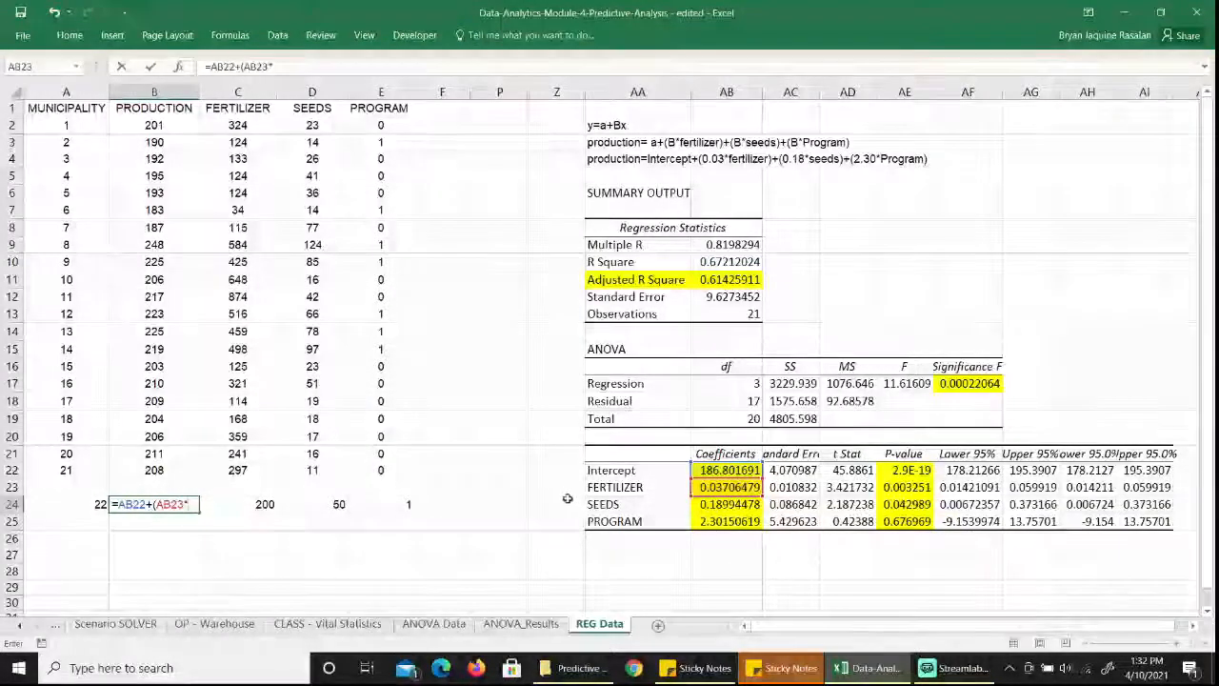
left_click(265, 505)
type(")")
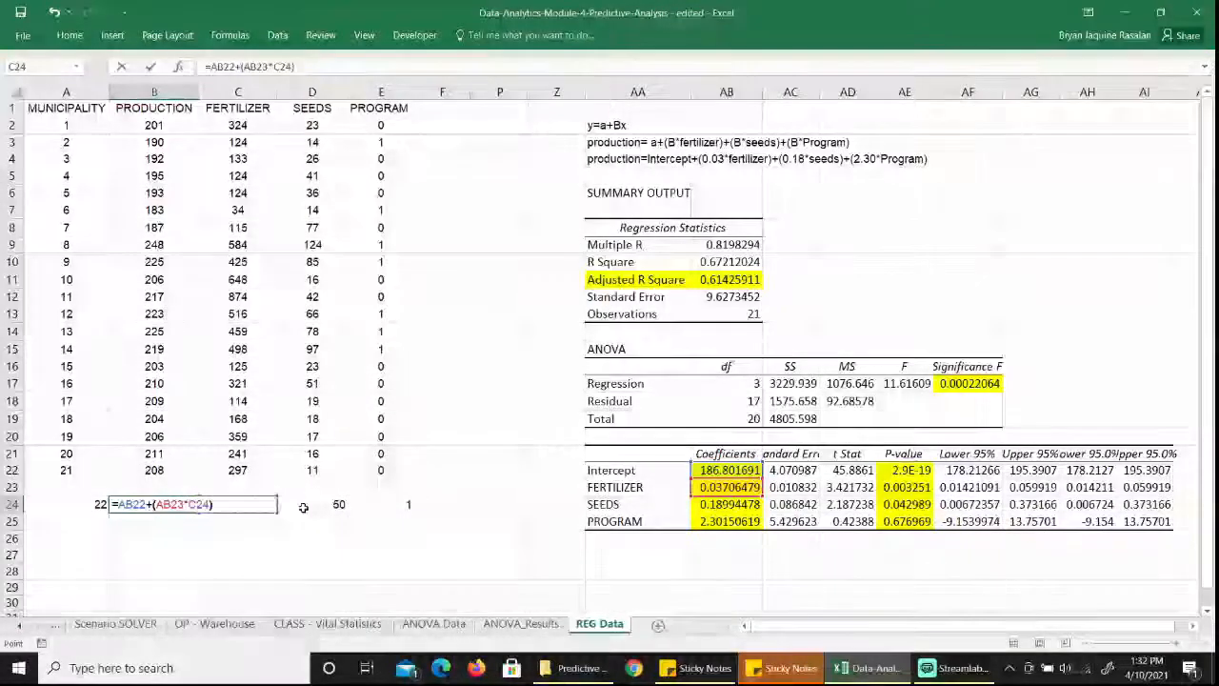
Extend the predicted production formula in B24 with the seeds term, +(AB24*D24)
type("+(")
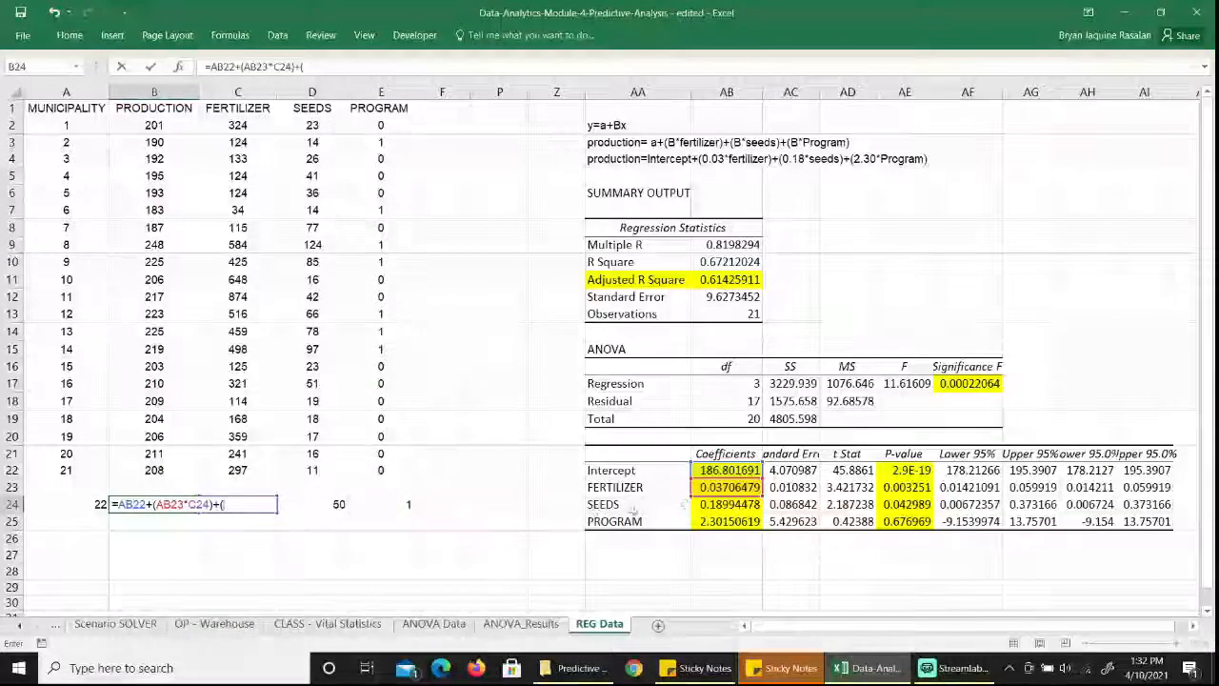
left_click(747, 508)
type("*")
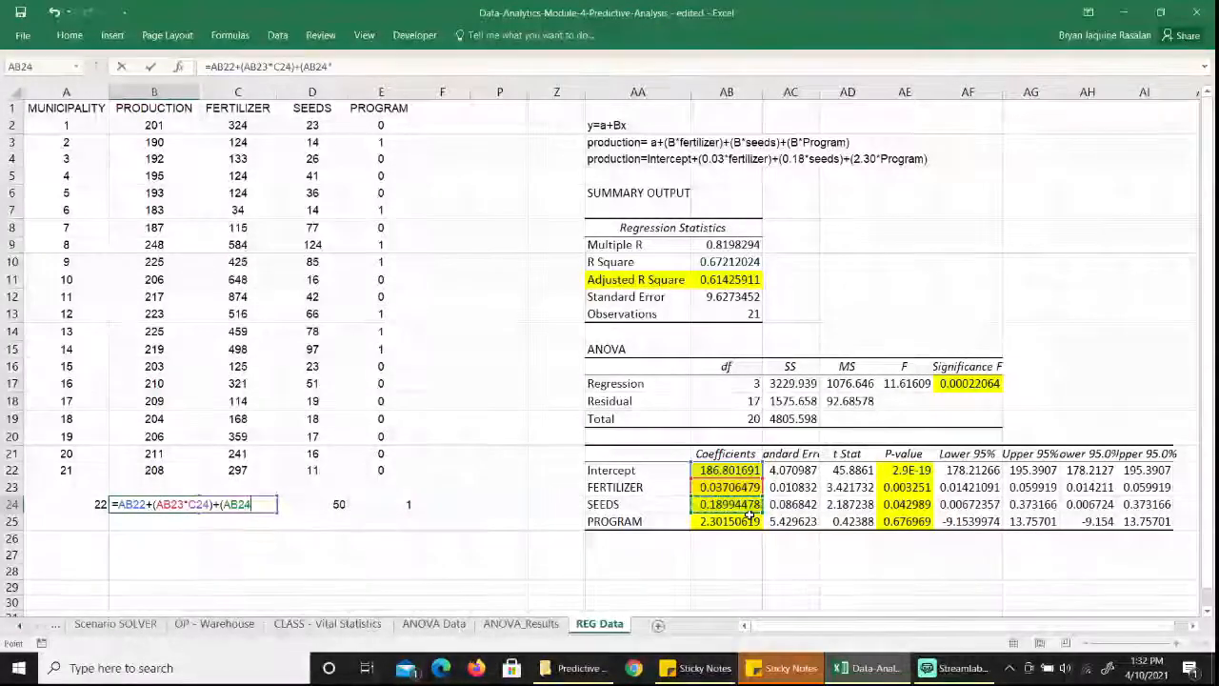
left_click(323, 504)
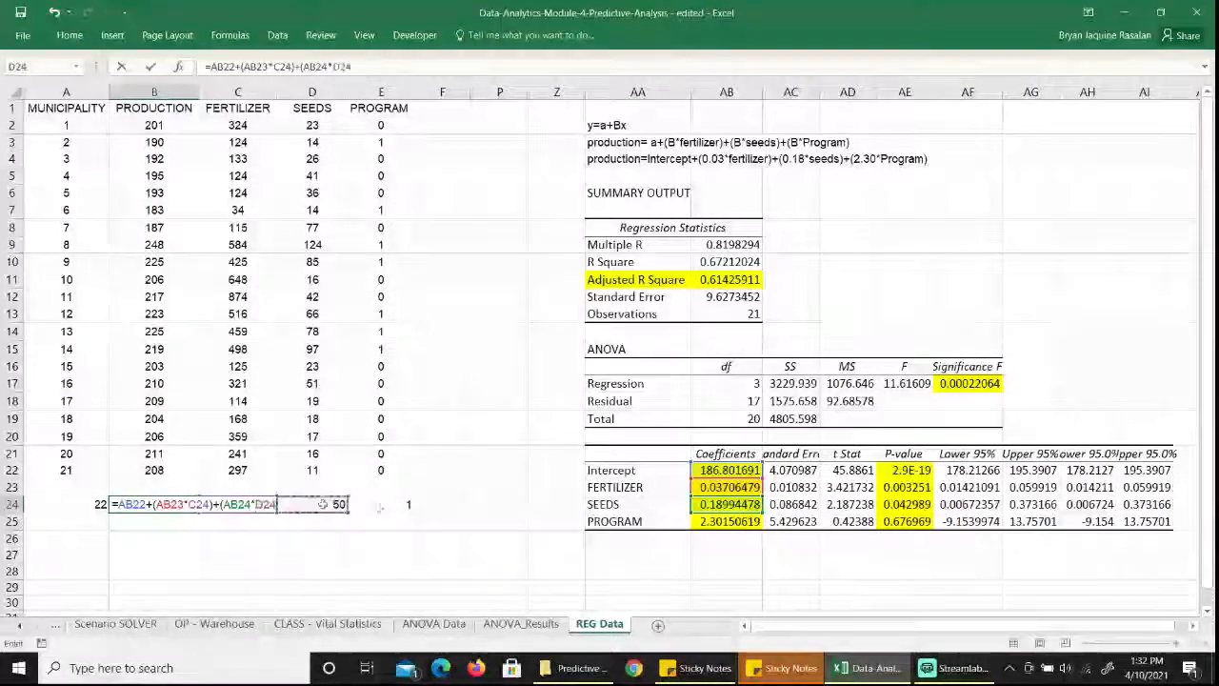
type(")+")
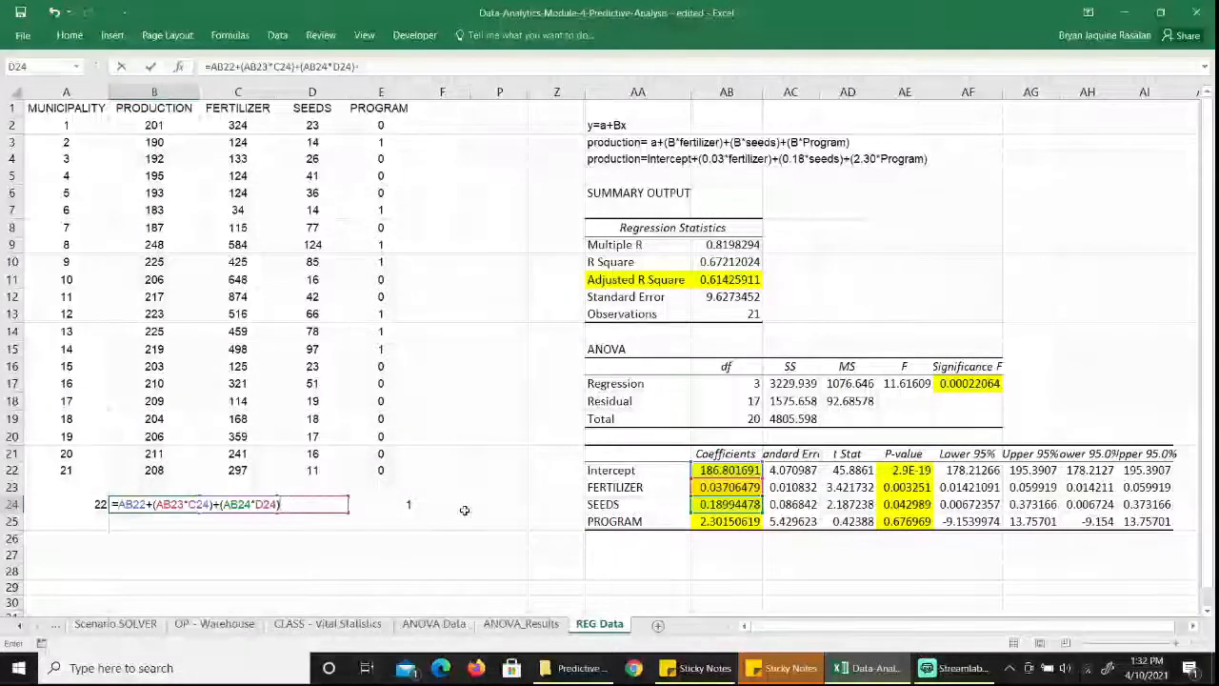
Complete the B24 prediction formula with the program term, +(AB25*E24), commit it and reselect the cell to review it
type("(")
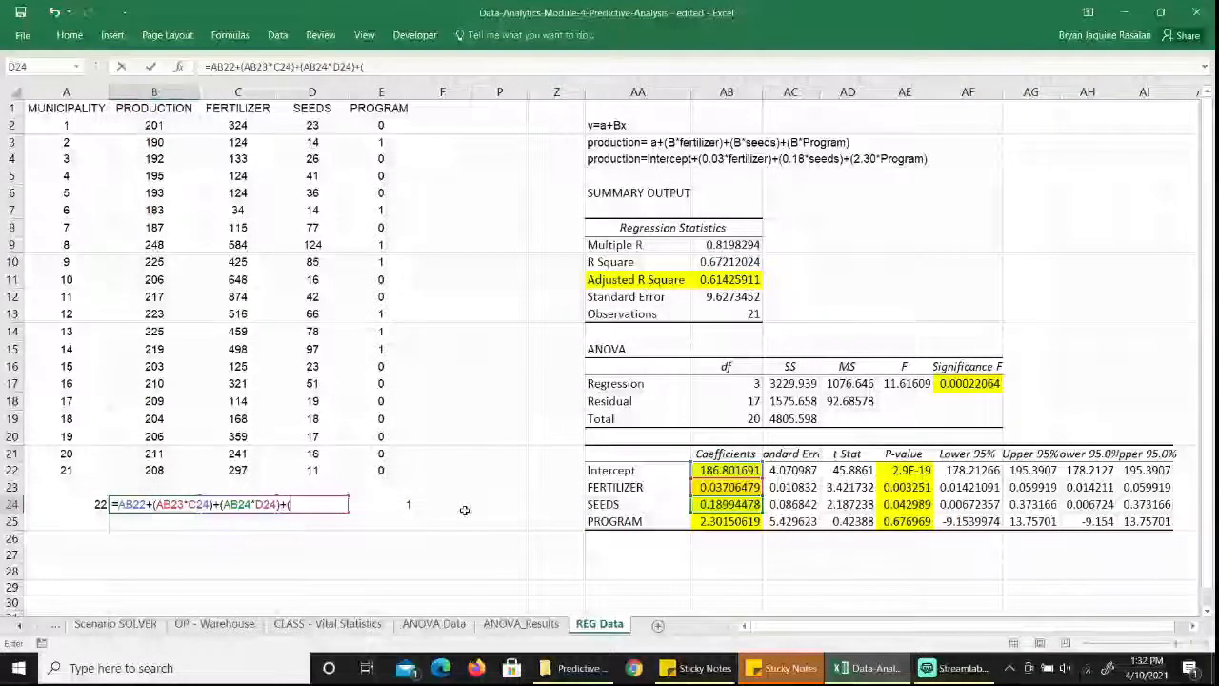
left_click(728, 520)
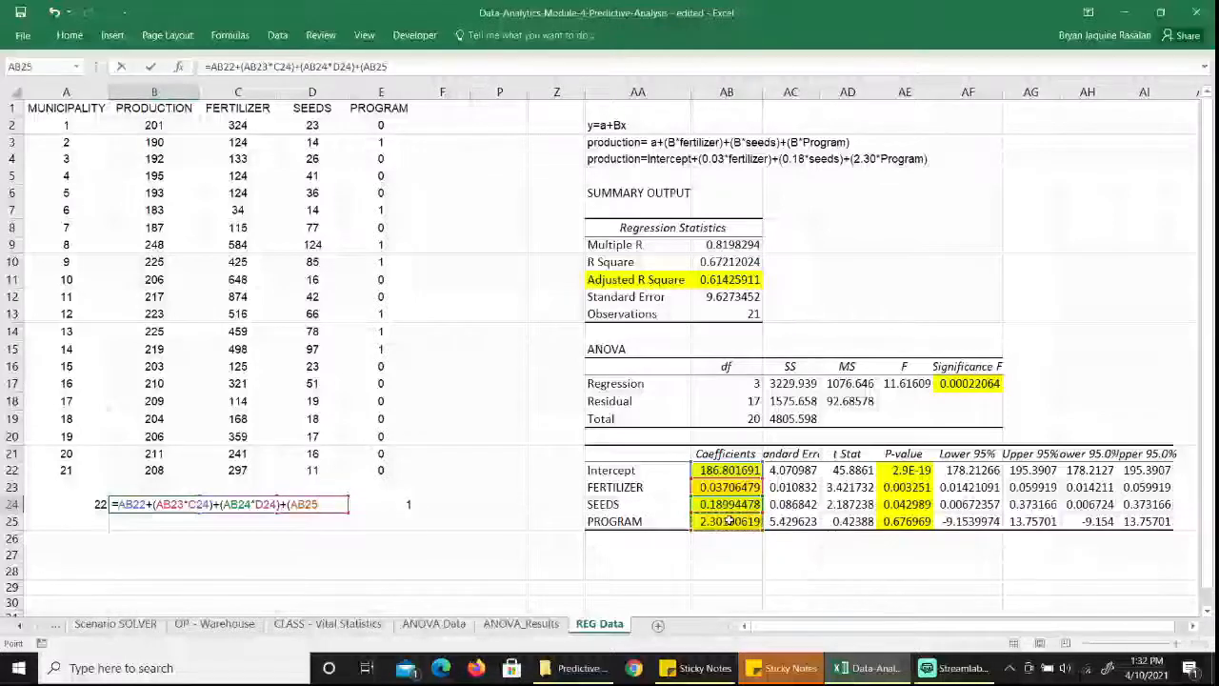
type("*")
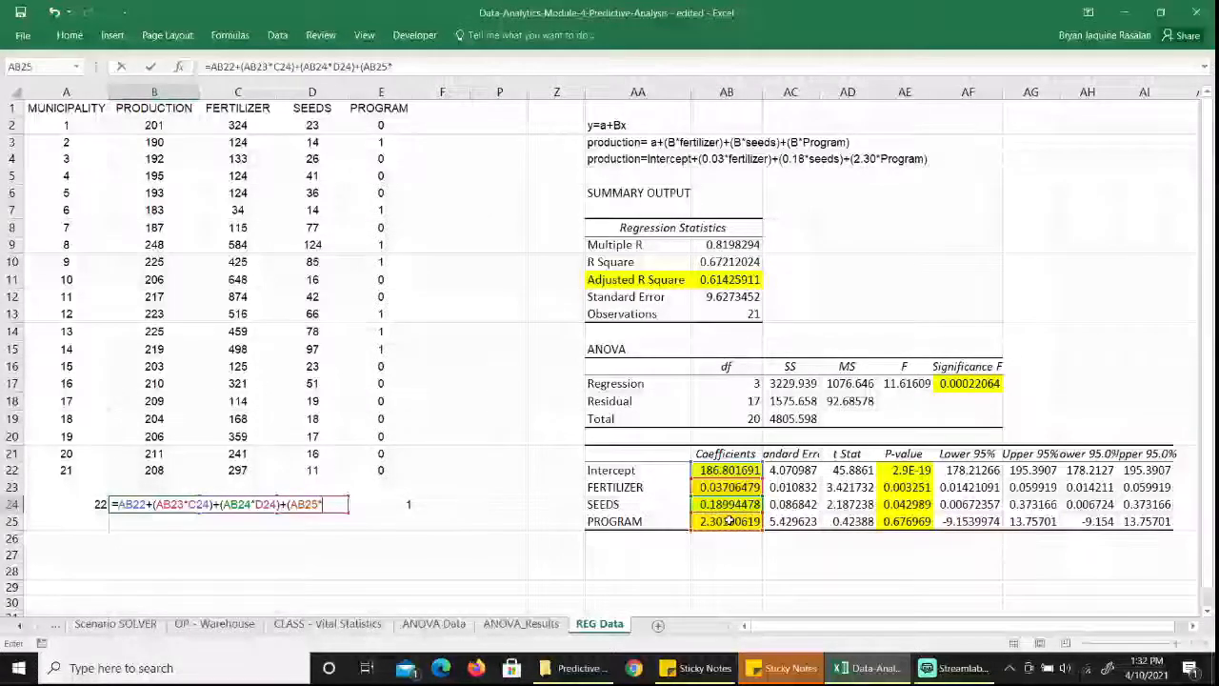
left_click(400, 505)
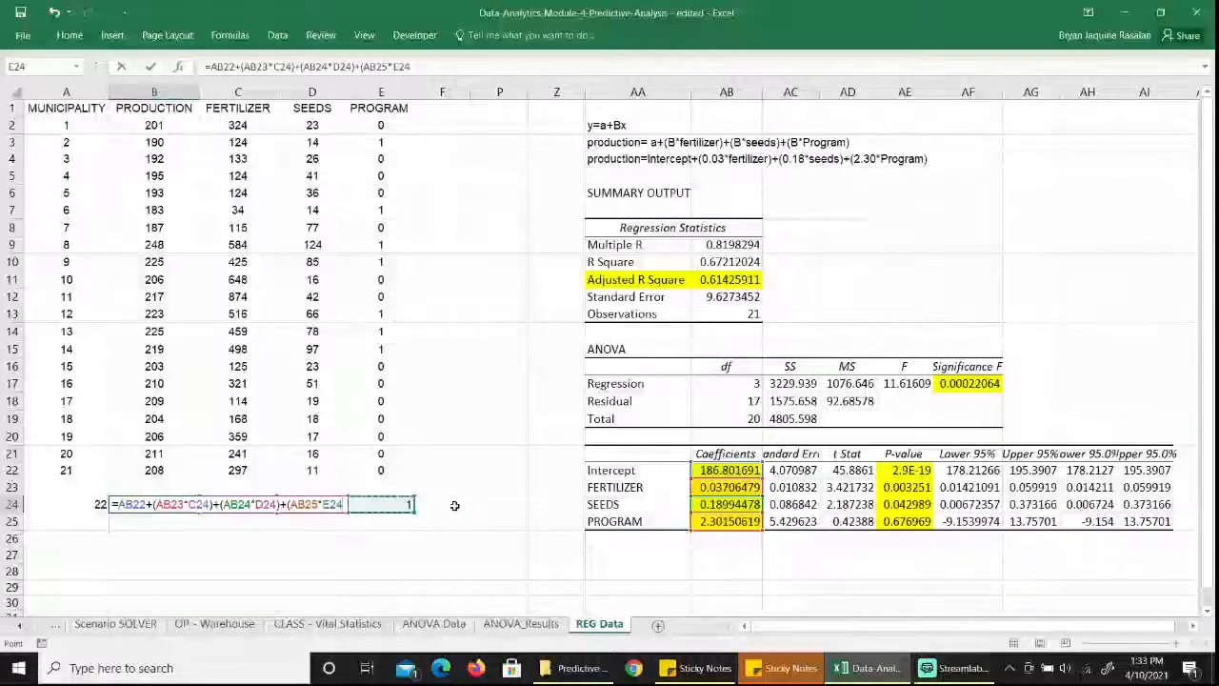
key("Return")
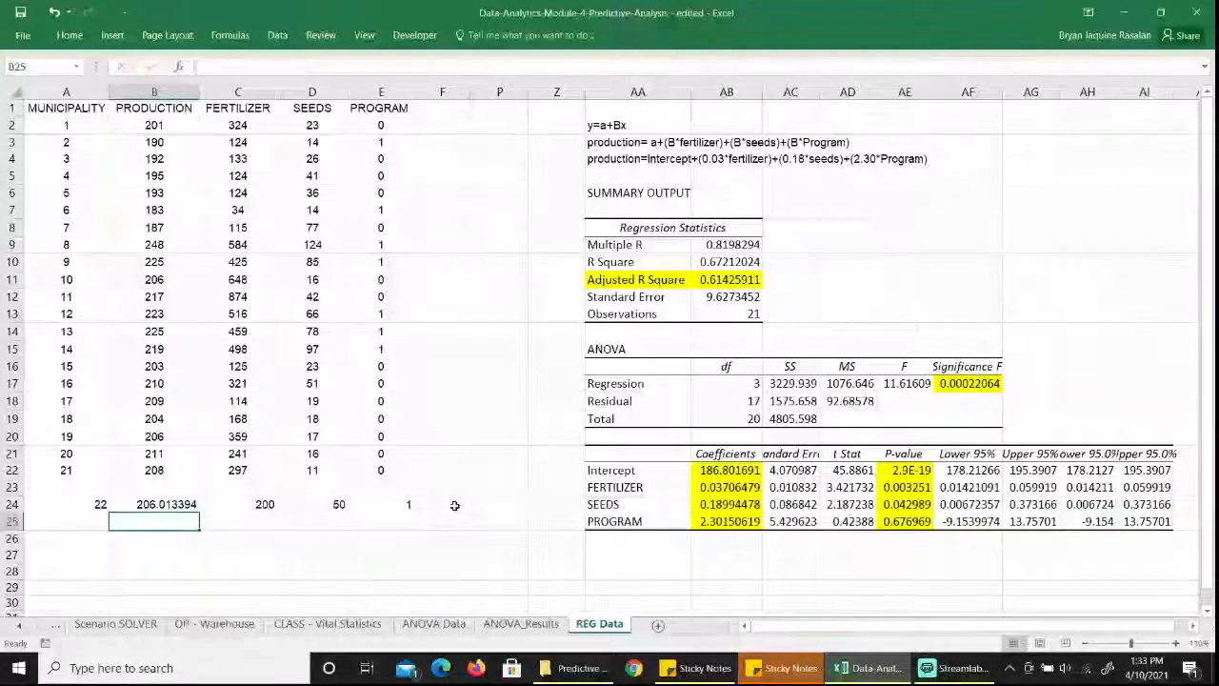
key("Up")
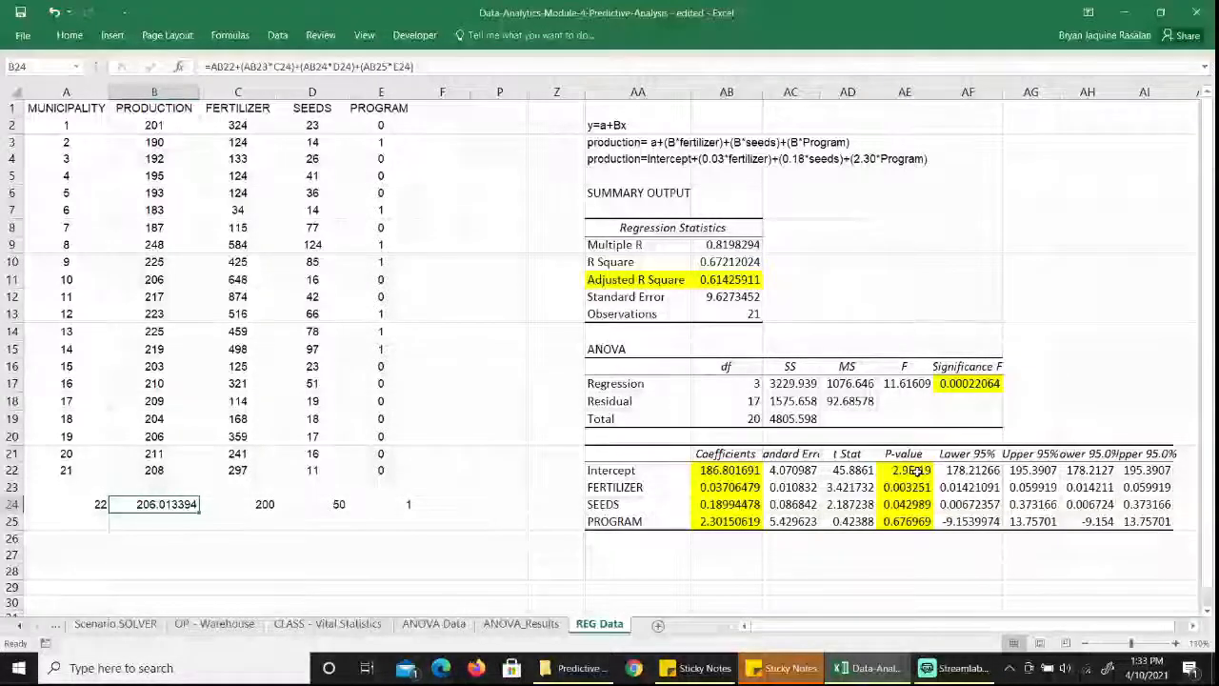
Examine the regression P-values in AE22:AE25, focusing on the one for the program variable
left_click_drag(917, 470, 914, 520)
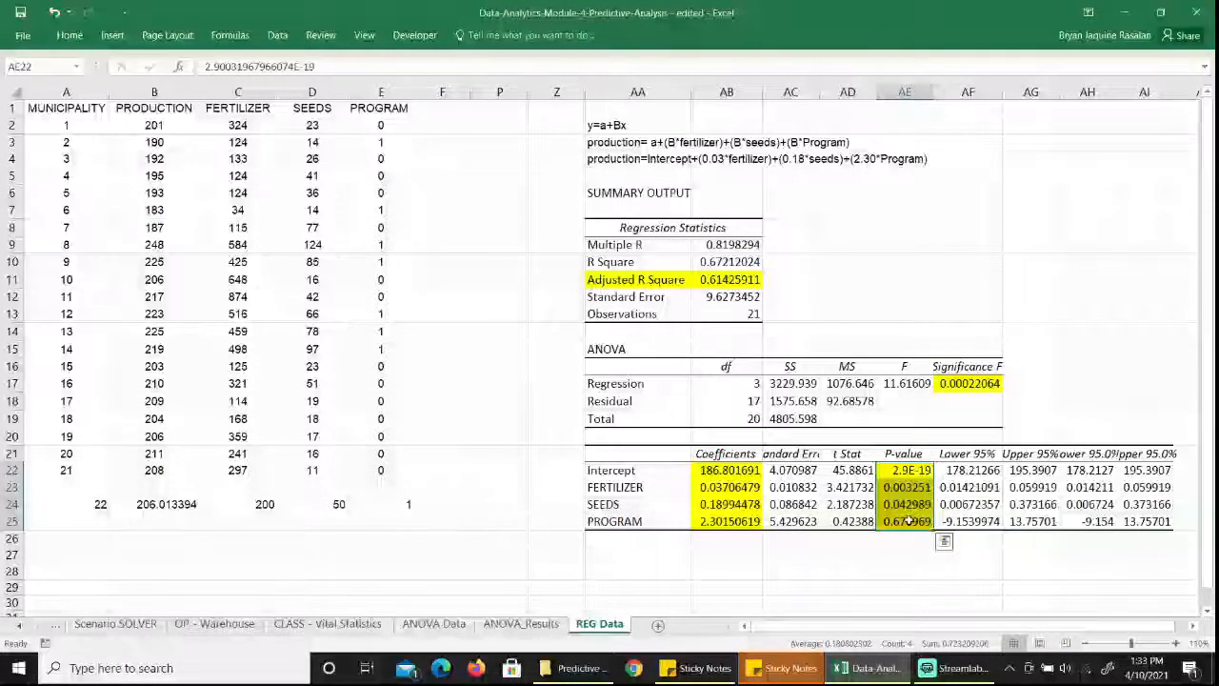
left_click(909, 520)
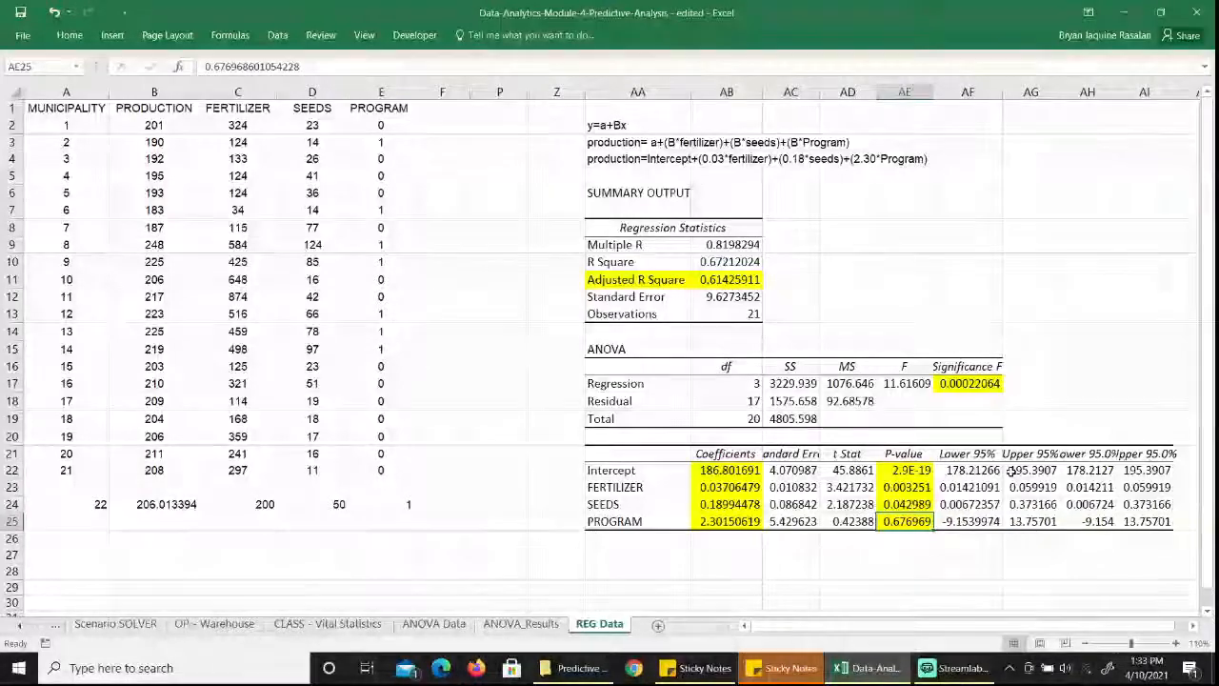